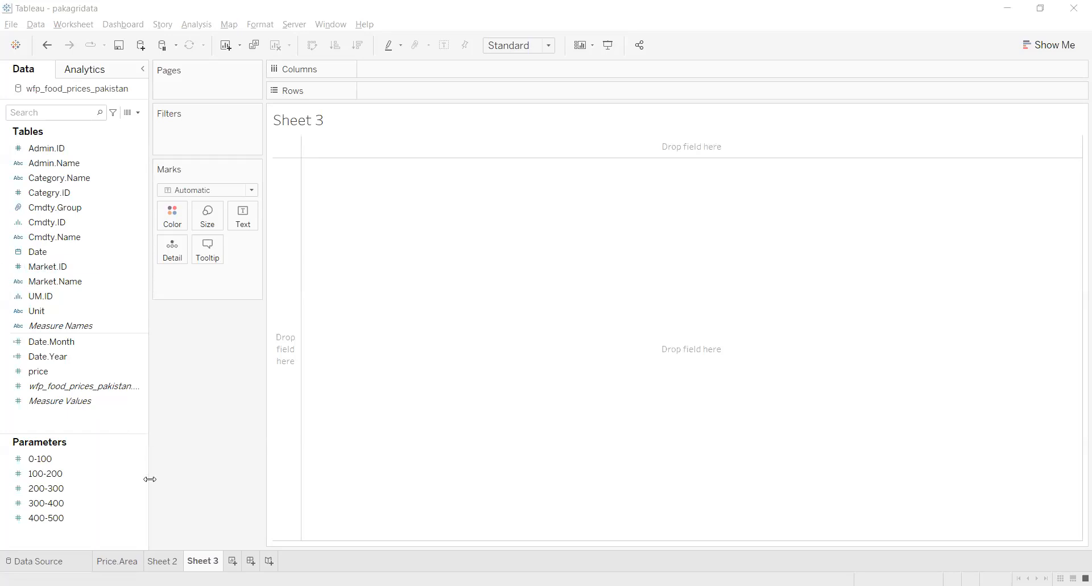
- On Sheet 2, sort the commodity groups of the bar chart by summed price in ascending order
left_click(1049, 46)
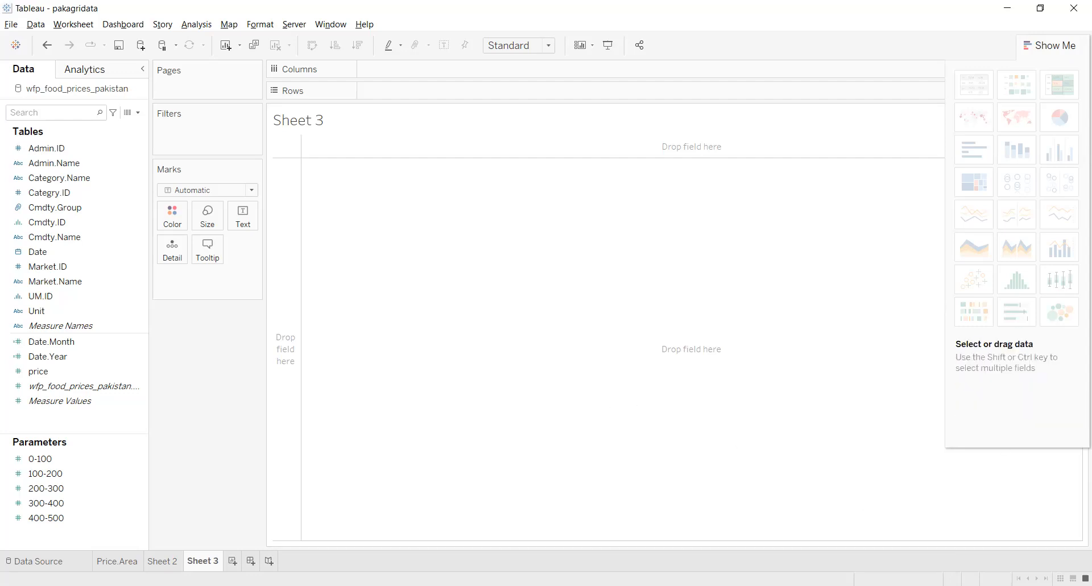
left_click(171, 560)
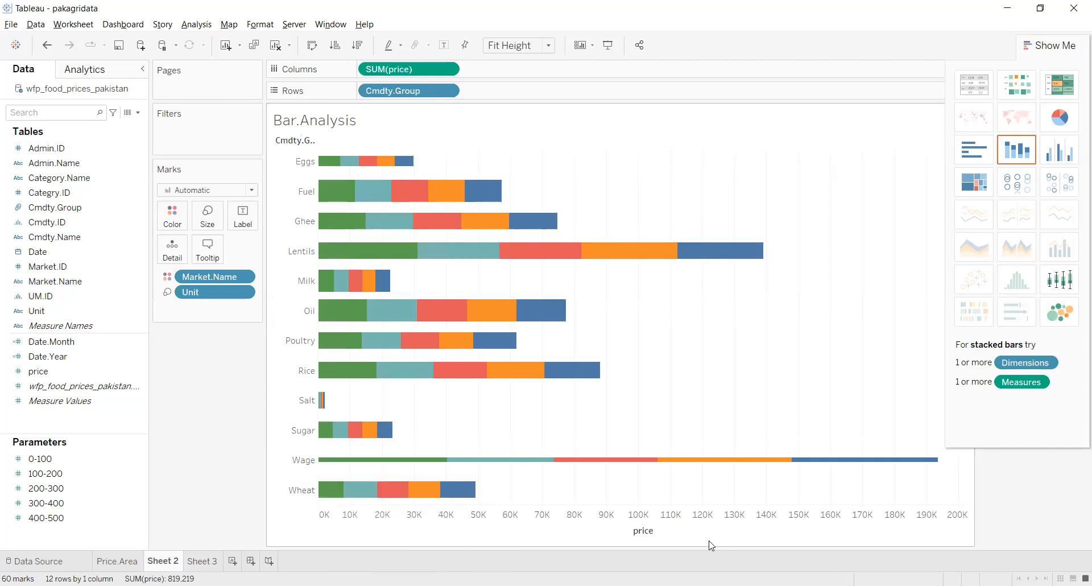
left_click(659, 531)
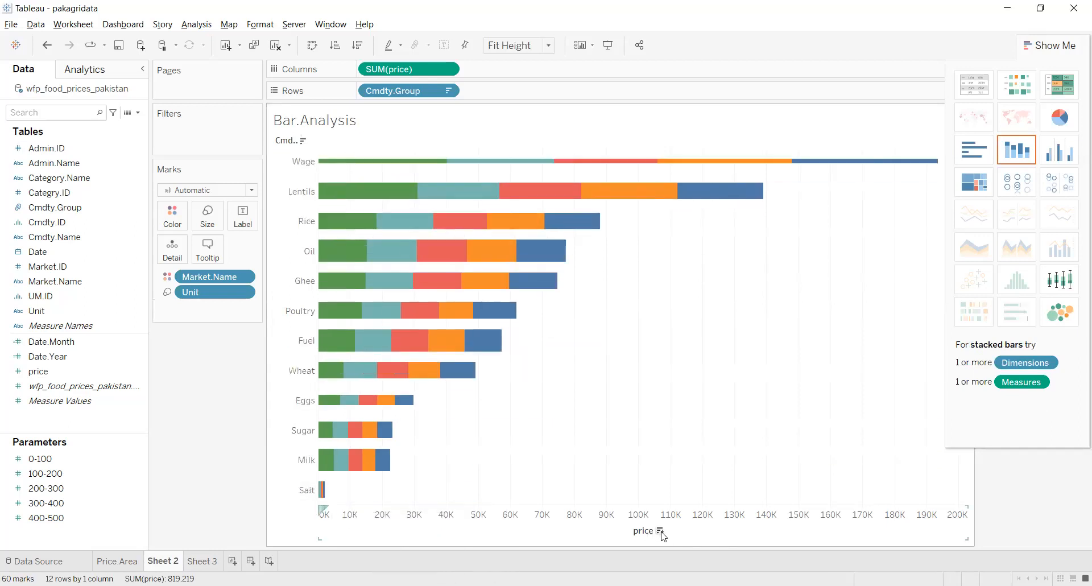
left_click(659, 531)
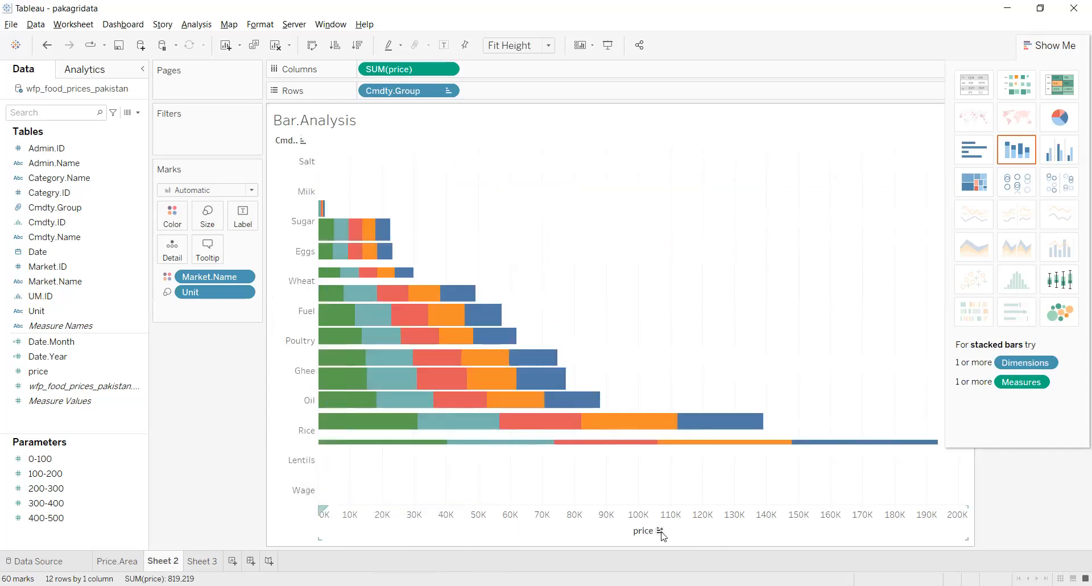
- Aggregate the bar chart's price measure as Average and sort the commodity groups by it in descending order
left_click(446, 68)
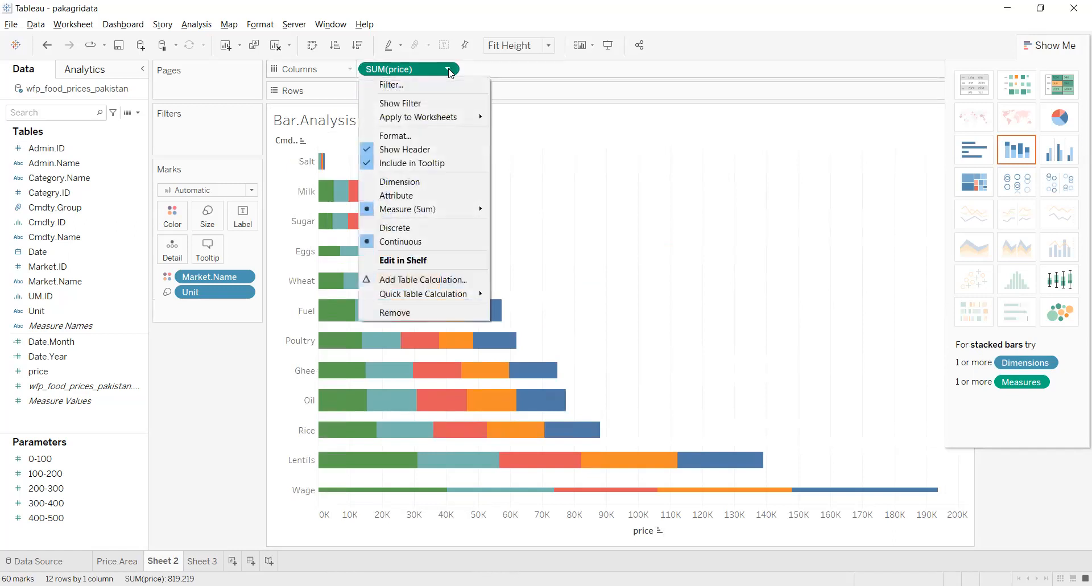
mouse_move(456, 209)
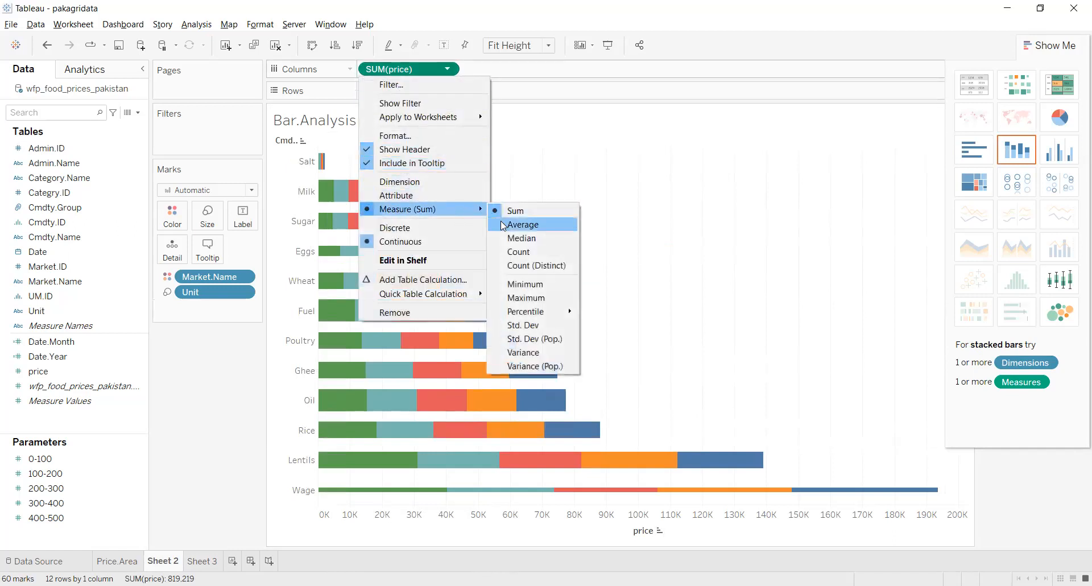
left_click(501, 223)
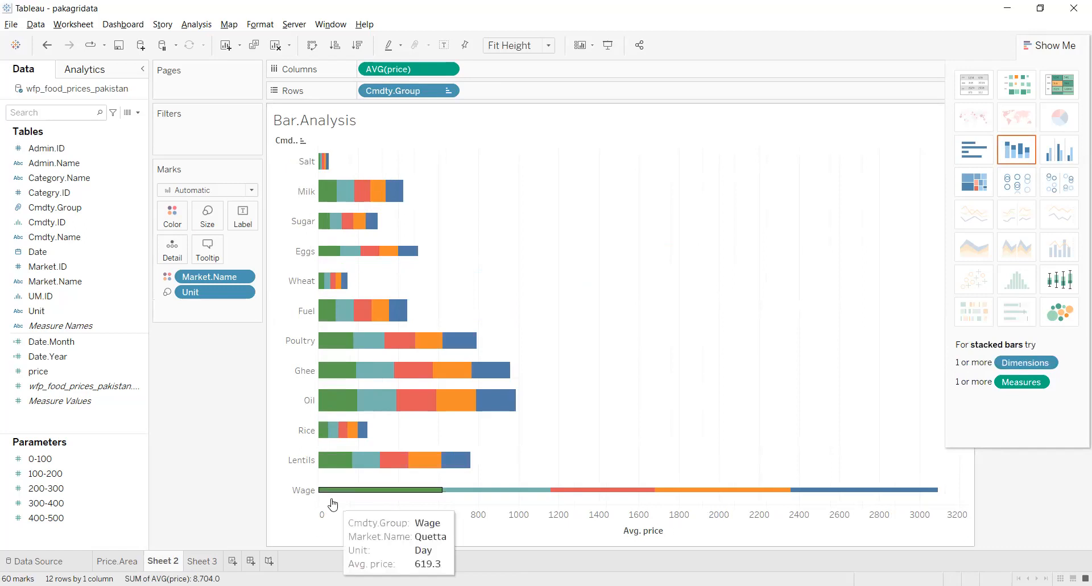
left_click(669, 531)
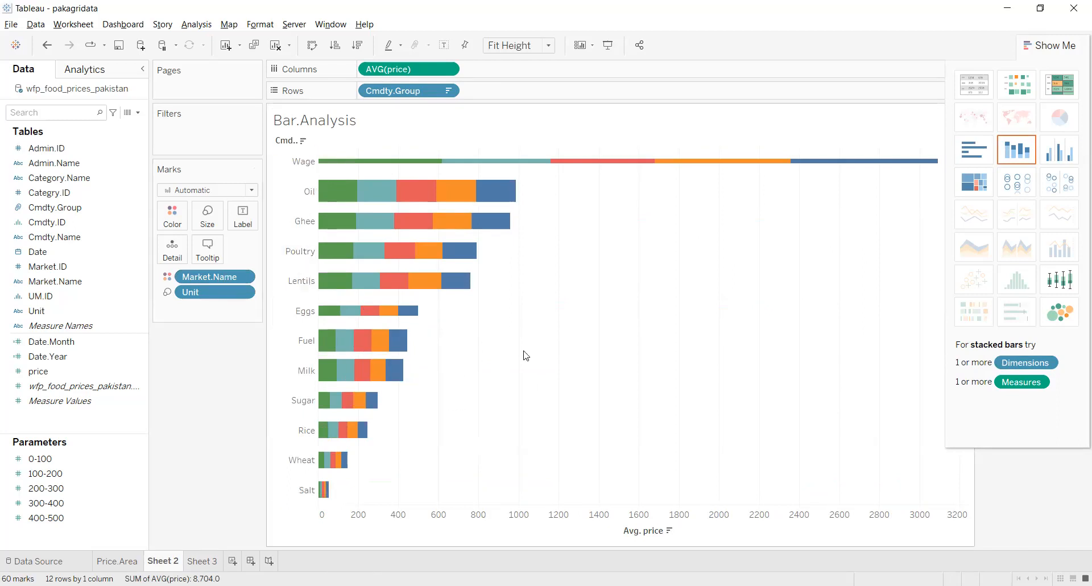
- Remove the Unit field from the bar chart's size encoding
mouse_move(861, 164)
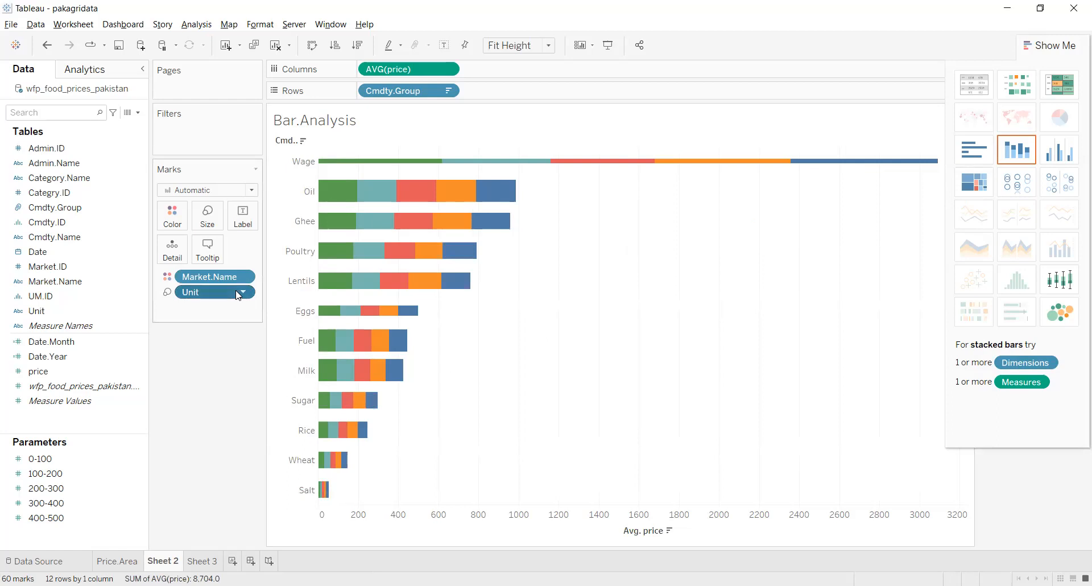
right_click(217, 292)
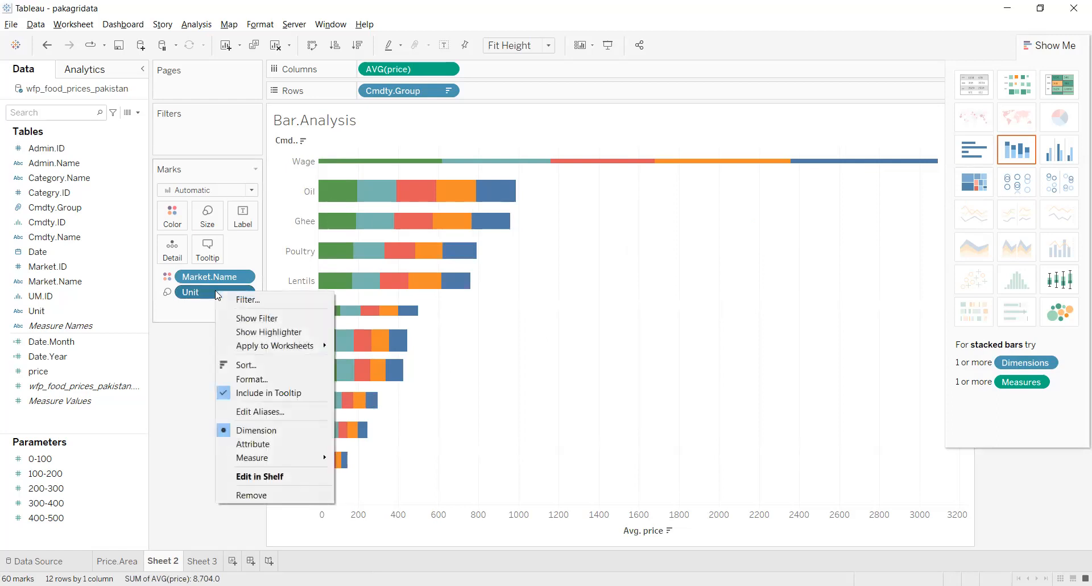
left_click(248, 492)
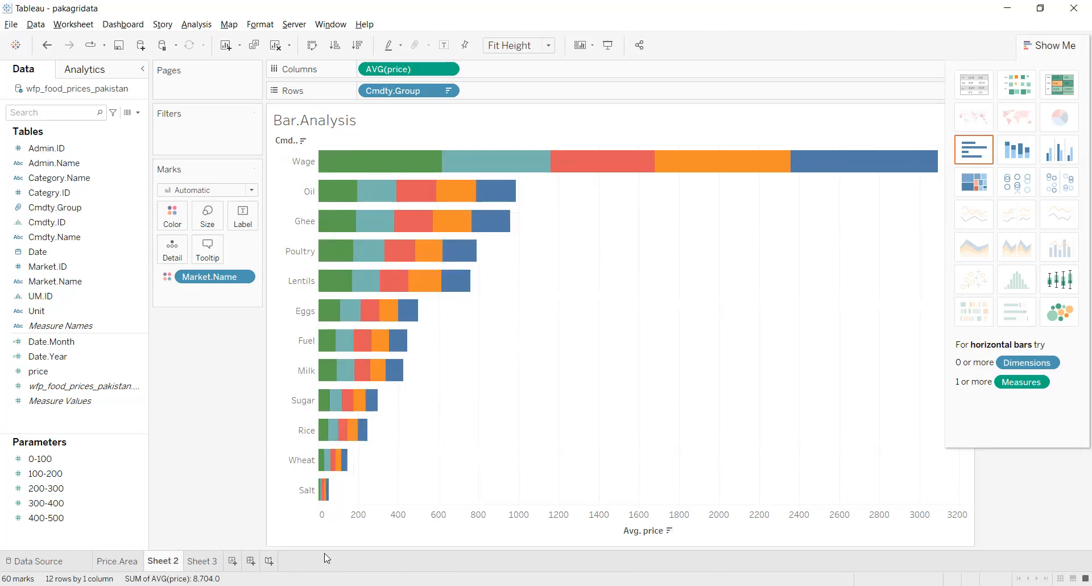
- On Sheet 3, plot the price field on the rows and aggregate it as Average
left_click(200, 561)
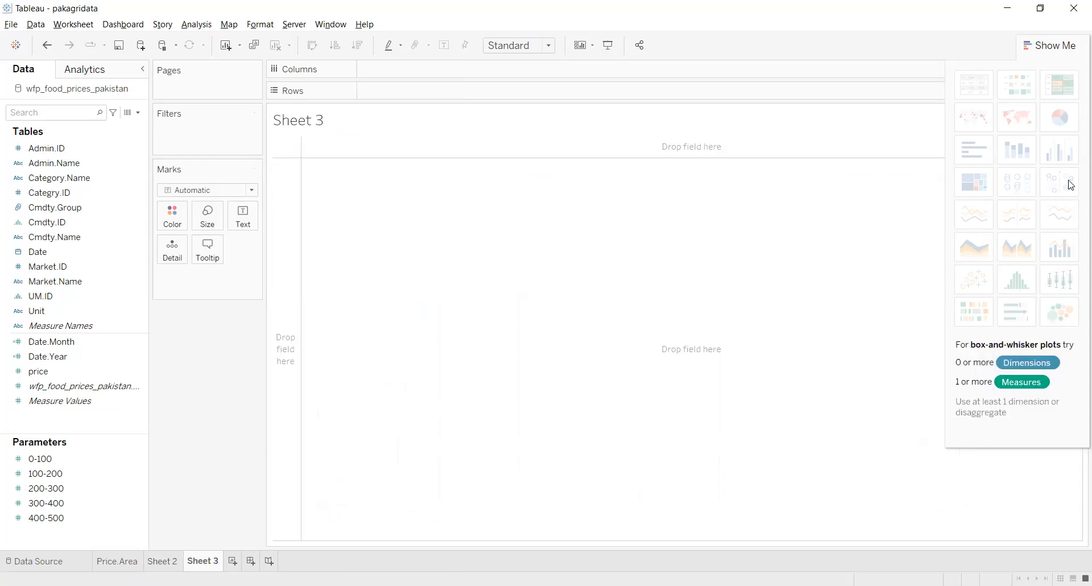
double_click(51, 369)
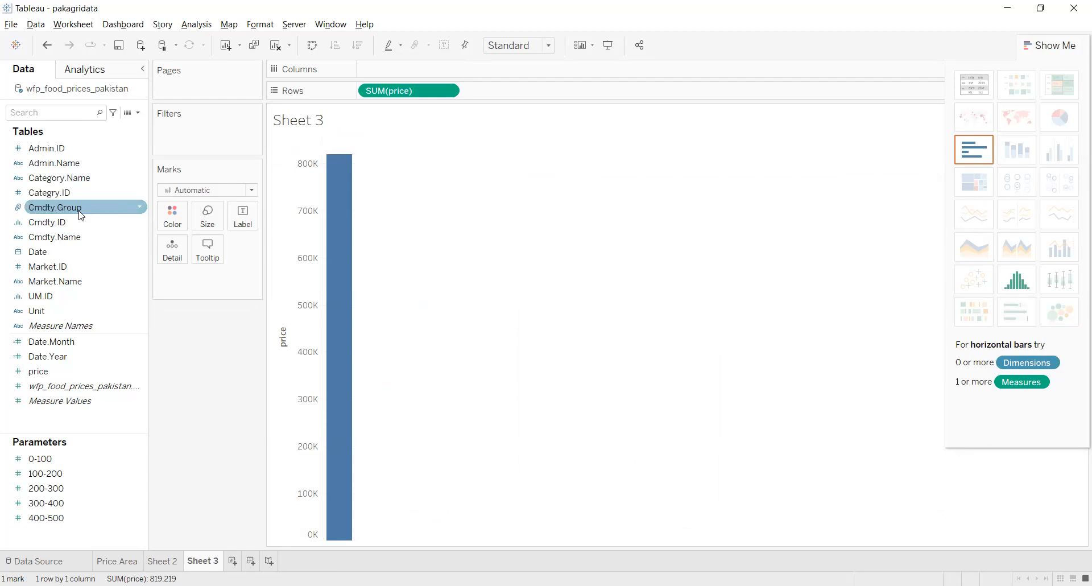
left_click(1039, 8)
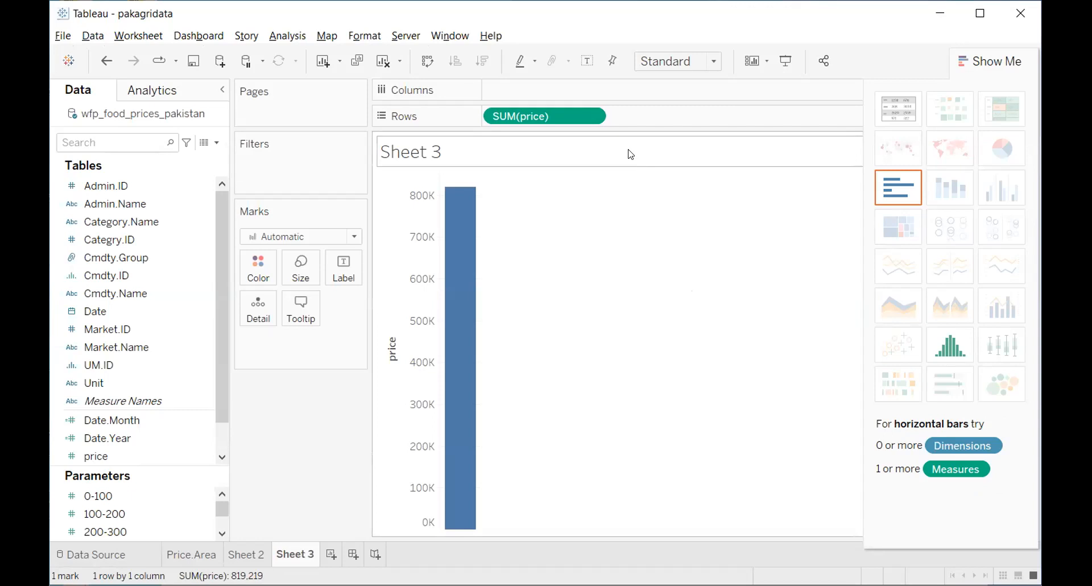
left_click(590, 114)
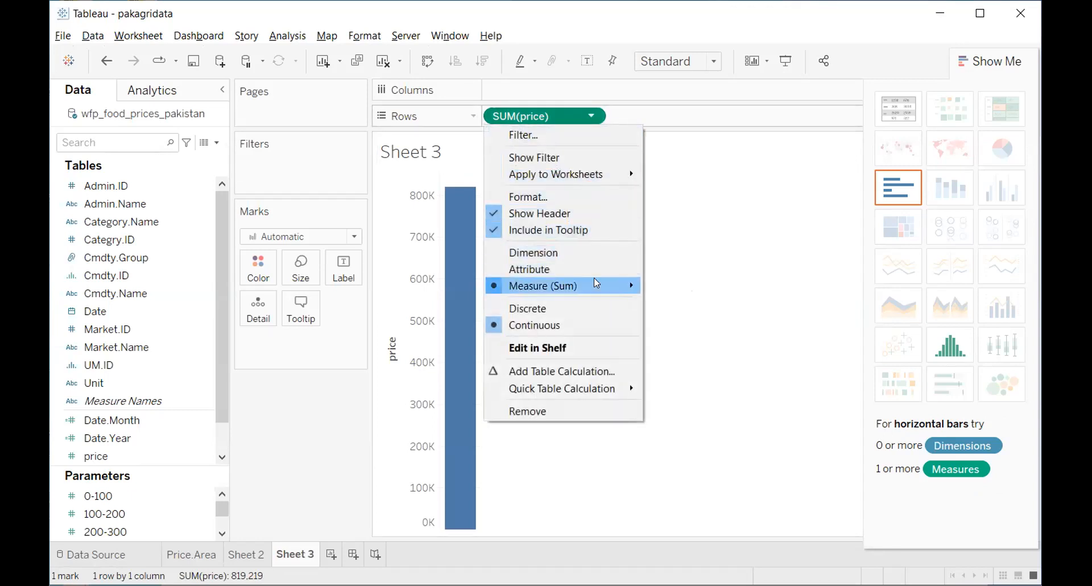
mouse_move(606, 284)
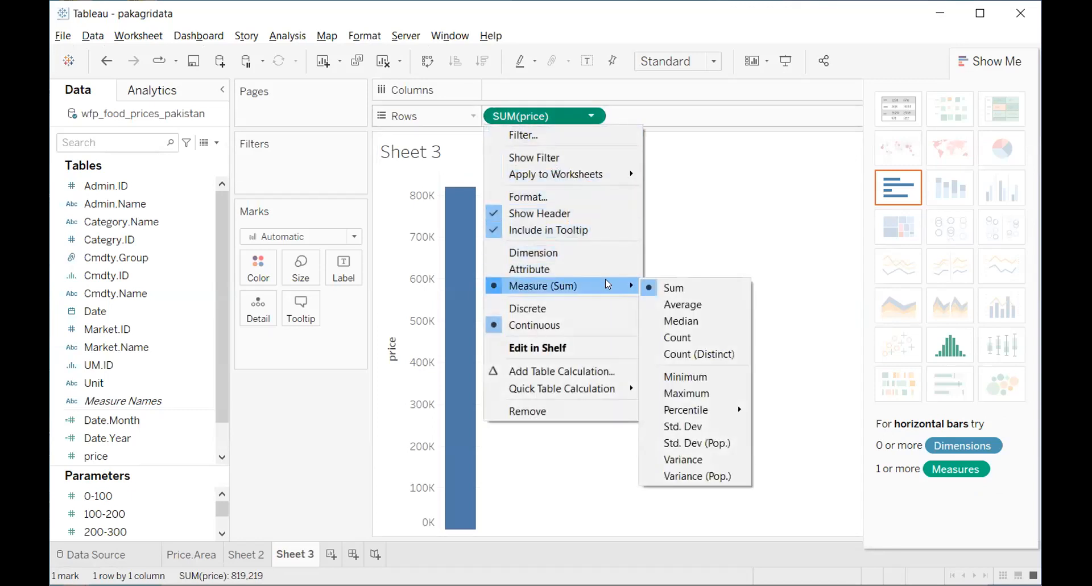
left_click(684, 306)
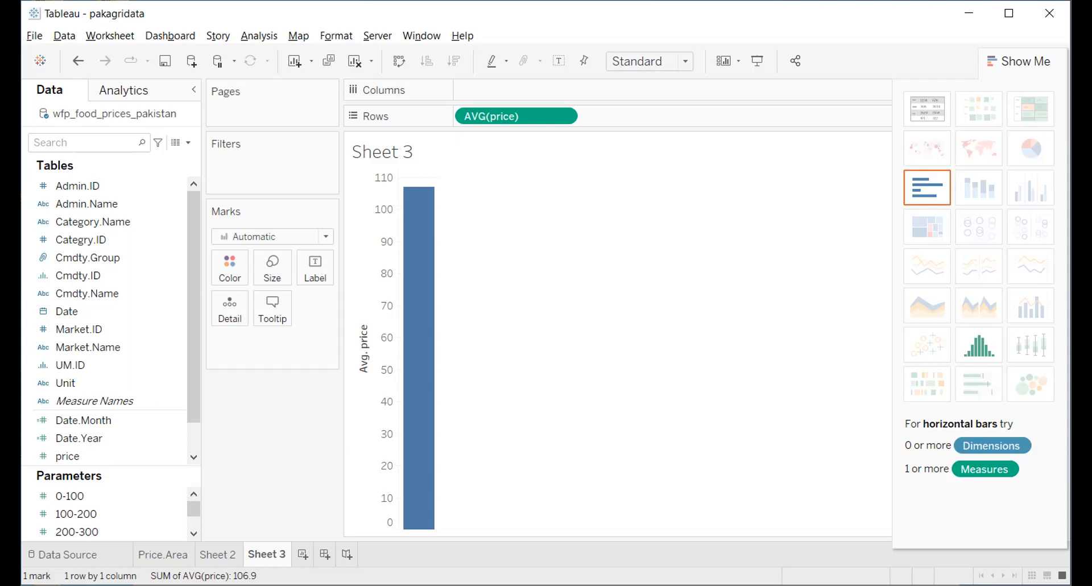
- Convert the average price bar into a histogram and colour its bars orange
mouse_move(417, 526)
left_click(978, 346)
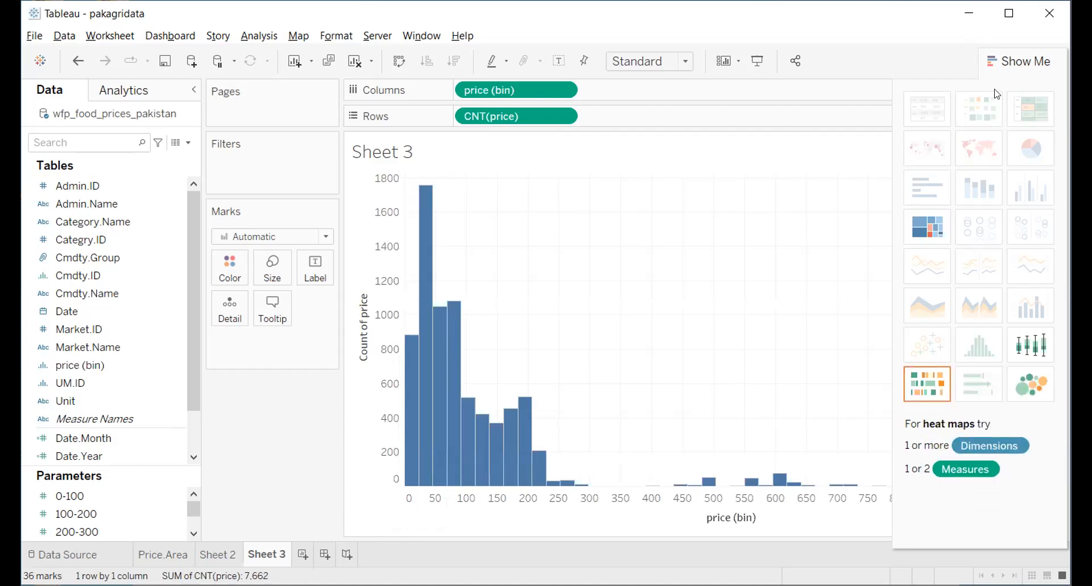
left_click(1016, 63)
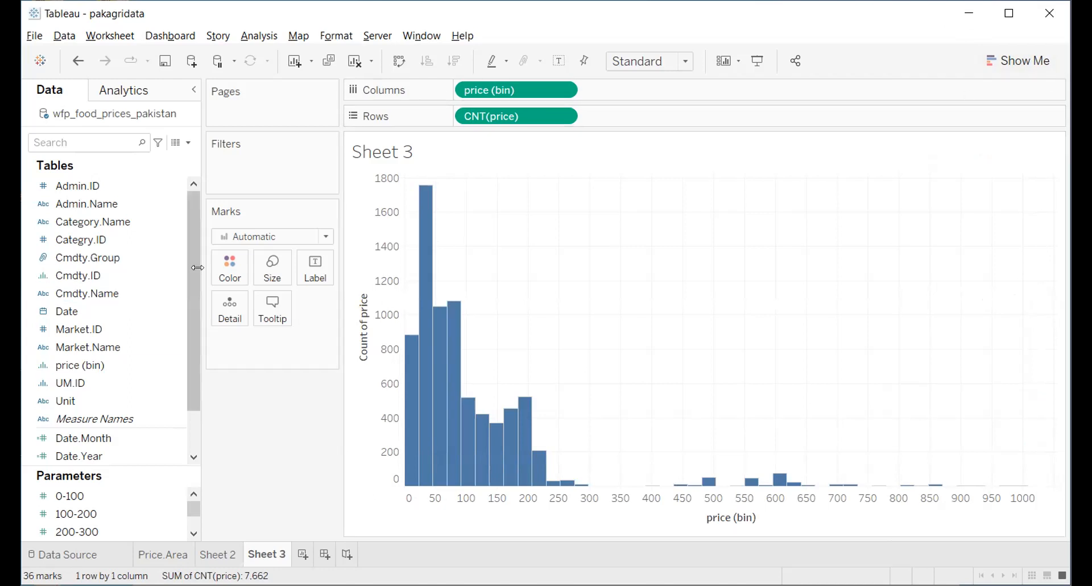
left_click(230, 266)
left_click(268, 315)
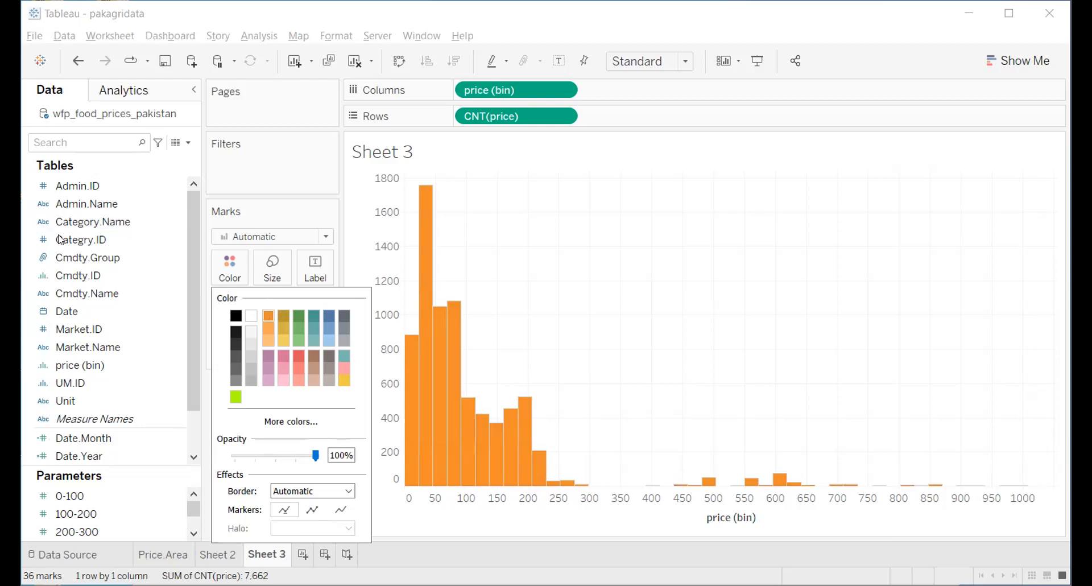
left_click(1037, 290)
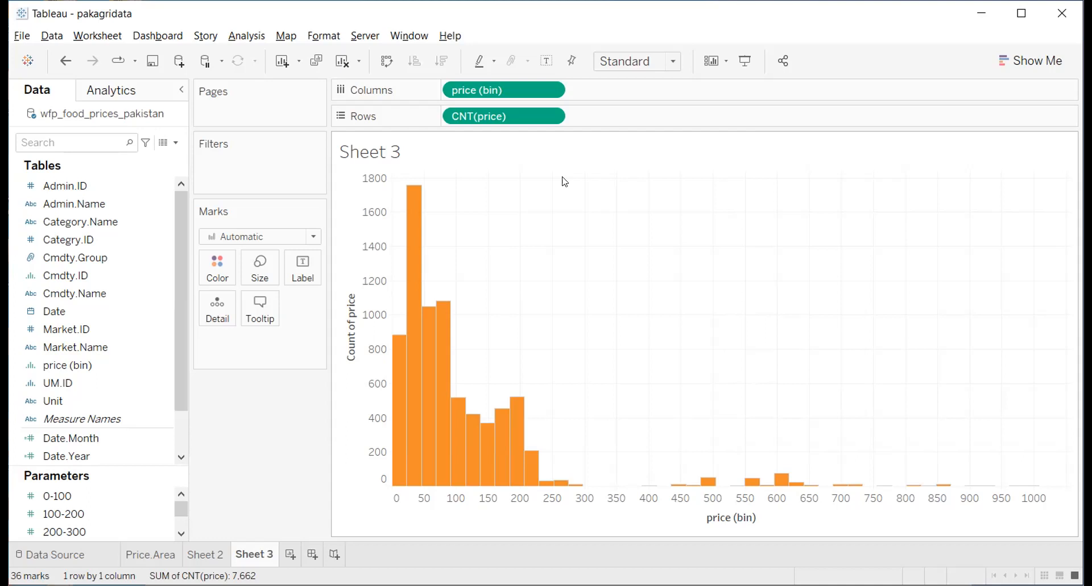
- Undo the orange bar colour and the conversion to a histogram
key("ctrl+z")
key("ctrl+z")
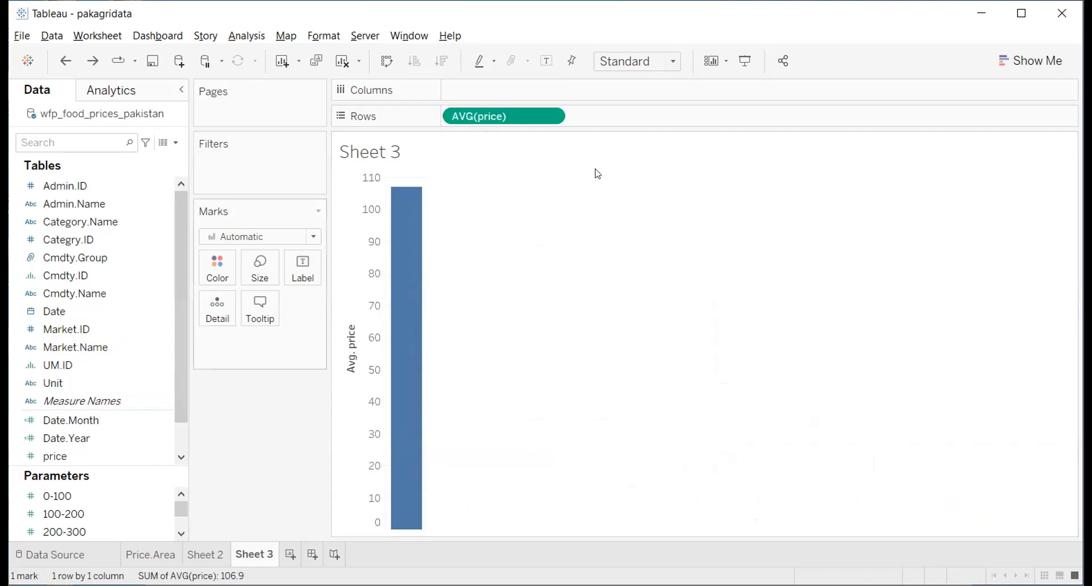
- Convert Sheet 3's average price chart to a histogram again with Show Me
left_click(1029, 61)
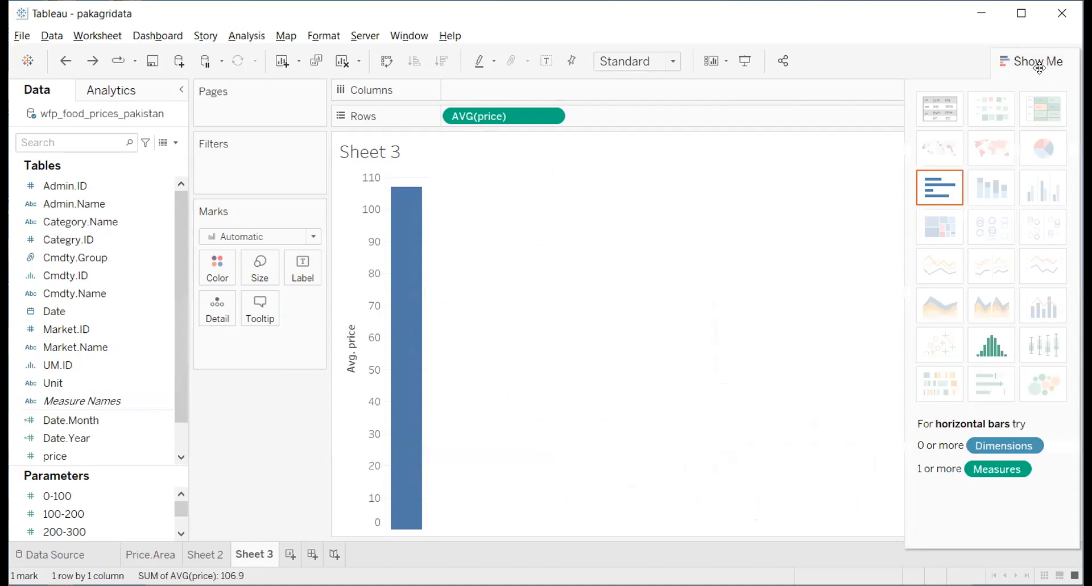
left_click(1004, 346)
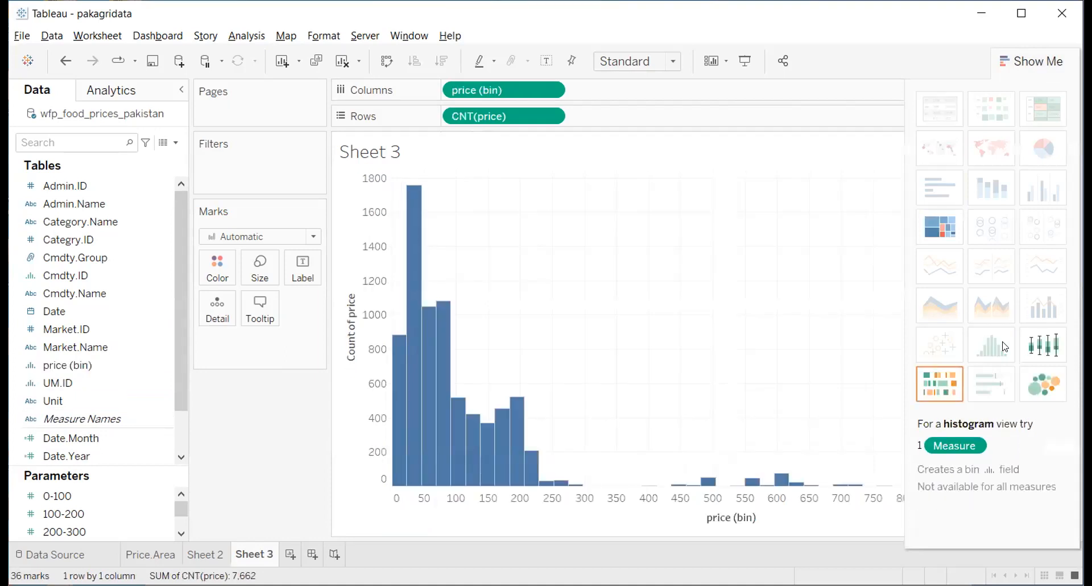
left_click(1048, 61)
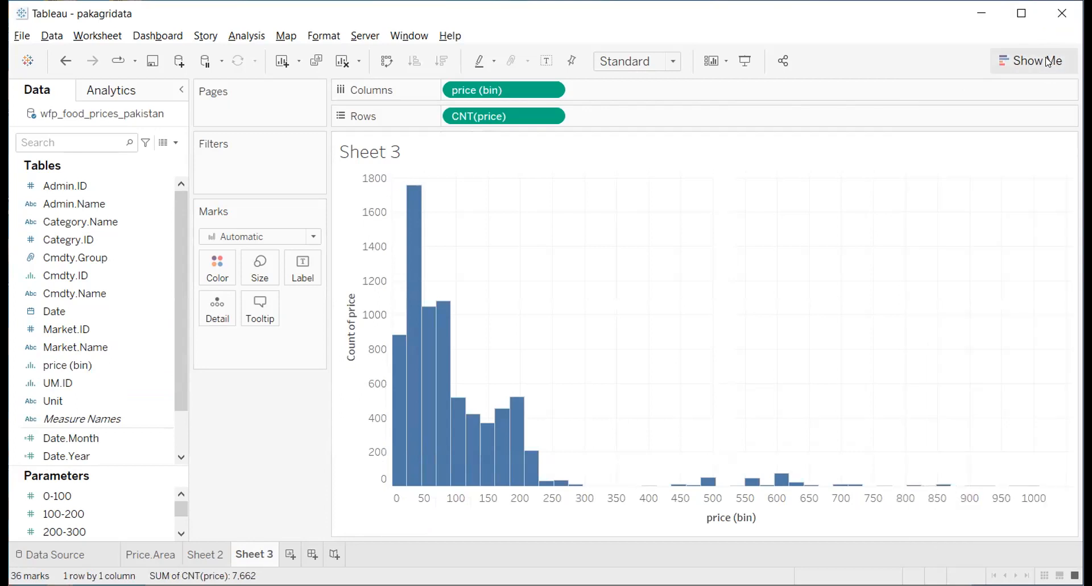
- Set the histogram's bar colour to orange
left_click(232, 280)
left_click(256, 315)
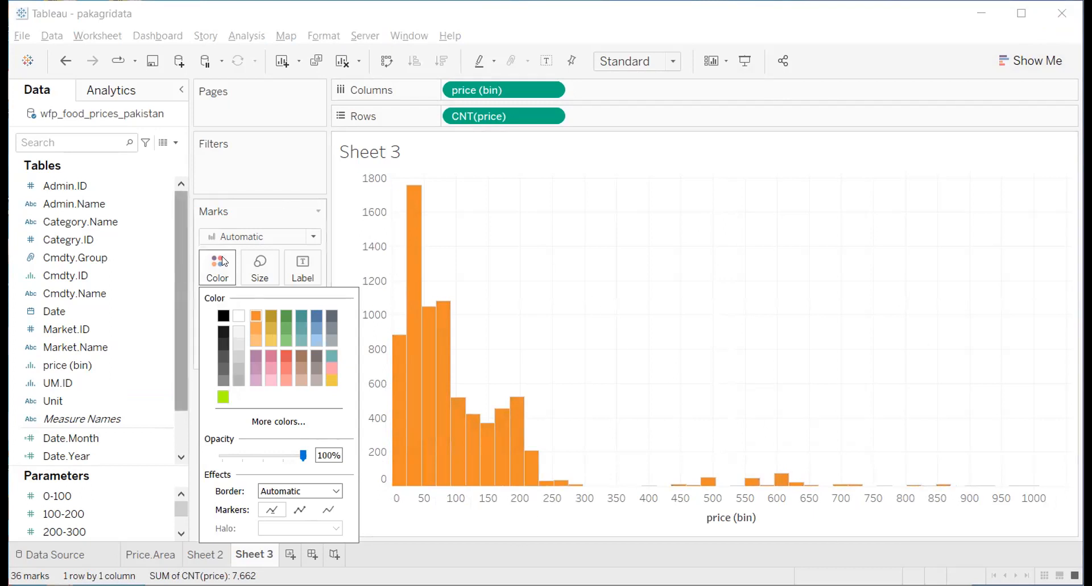
left_click(246, 207)
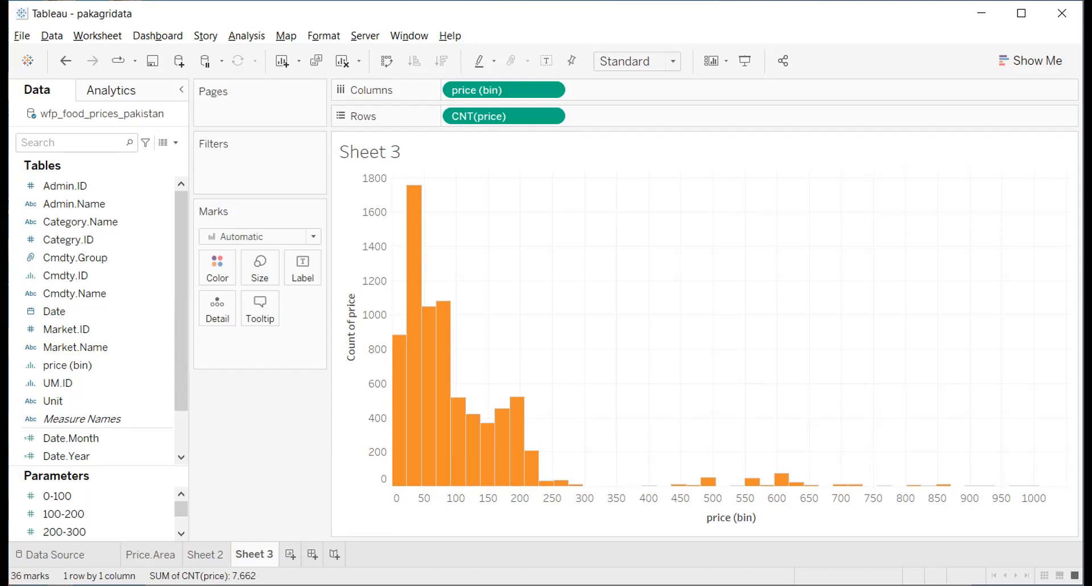
- Change the price histogram on Sheet 3 to a box-and-whisker plot
left_click(1023, 72)
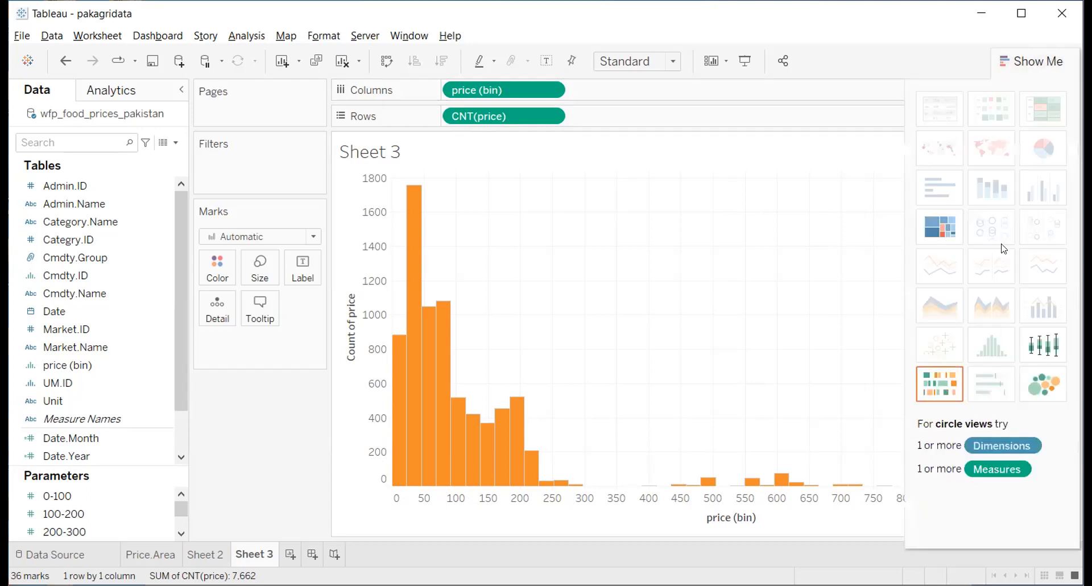
left_click(1052, 350)
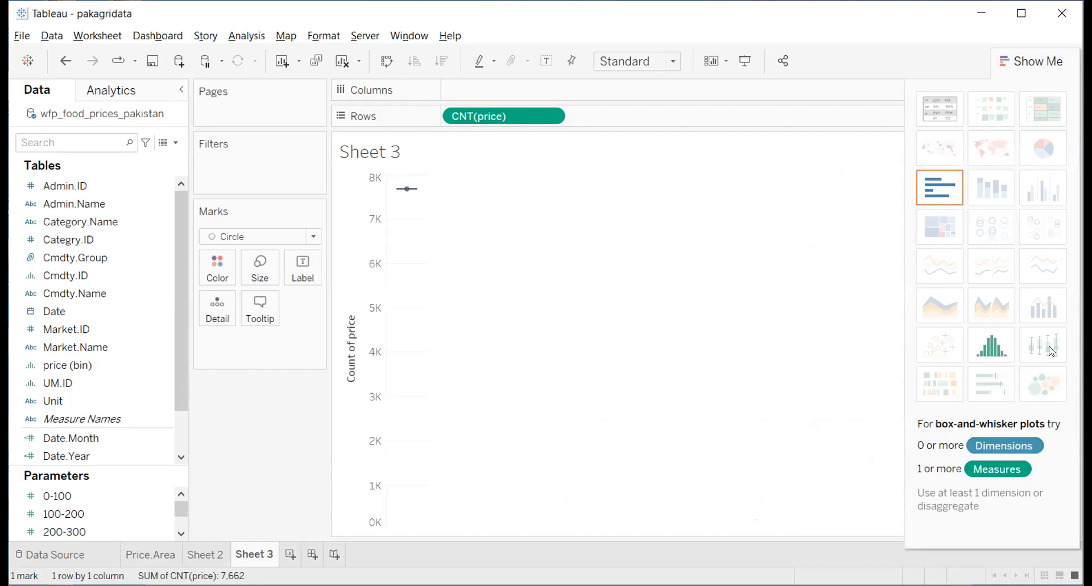
left_click(1032, 62)
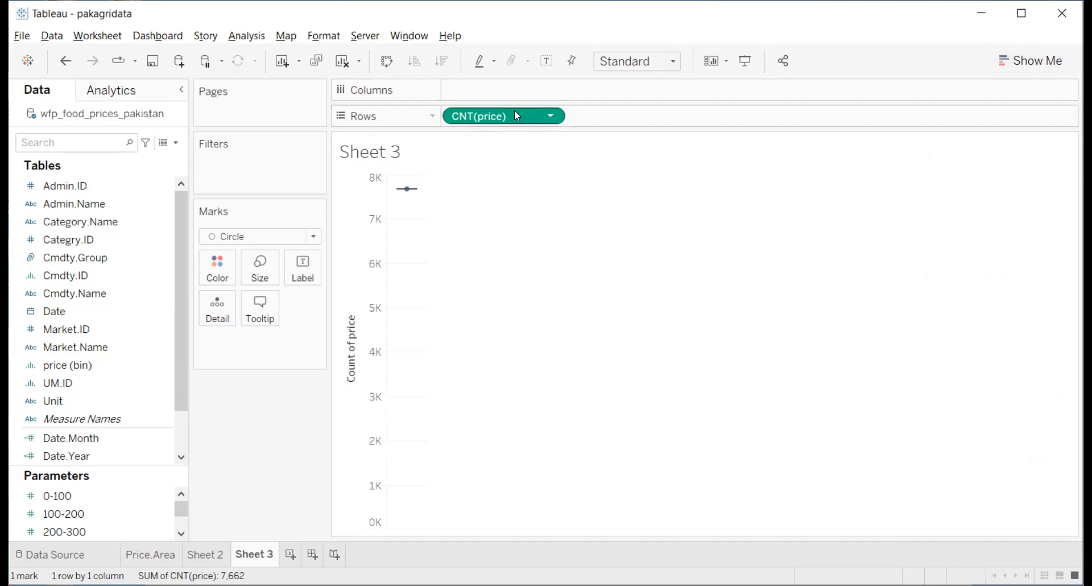
- Aggregate the price measure of the box-and-whisker plot as Average
left_click(551, 114)
mouse_move(541, 285)
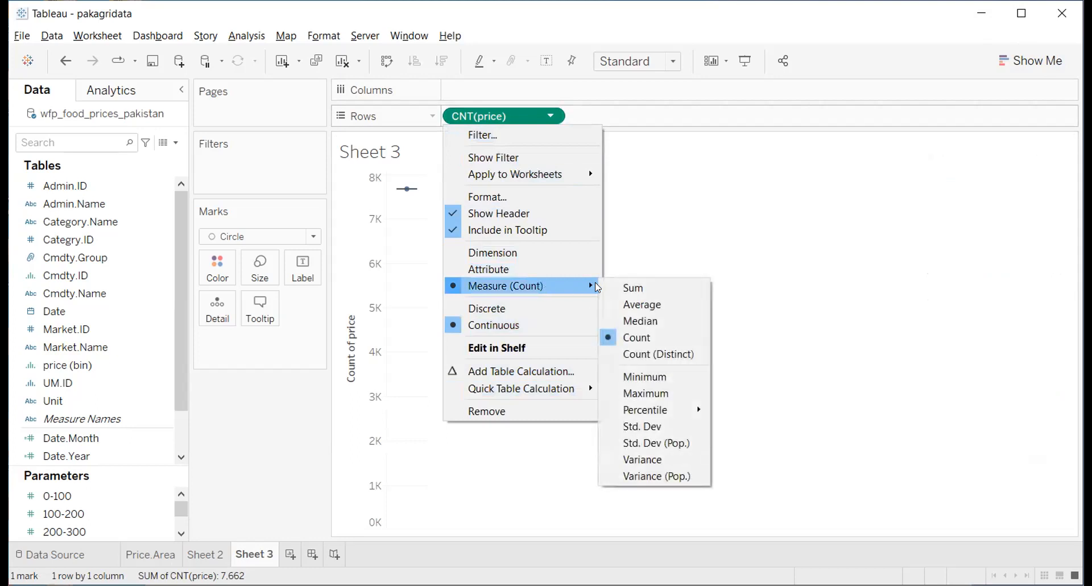
left_click(639, 302)
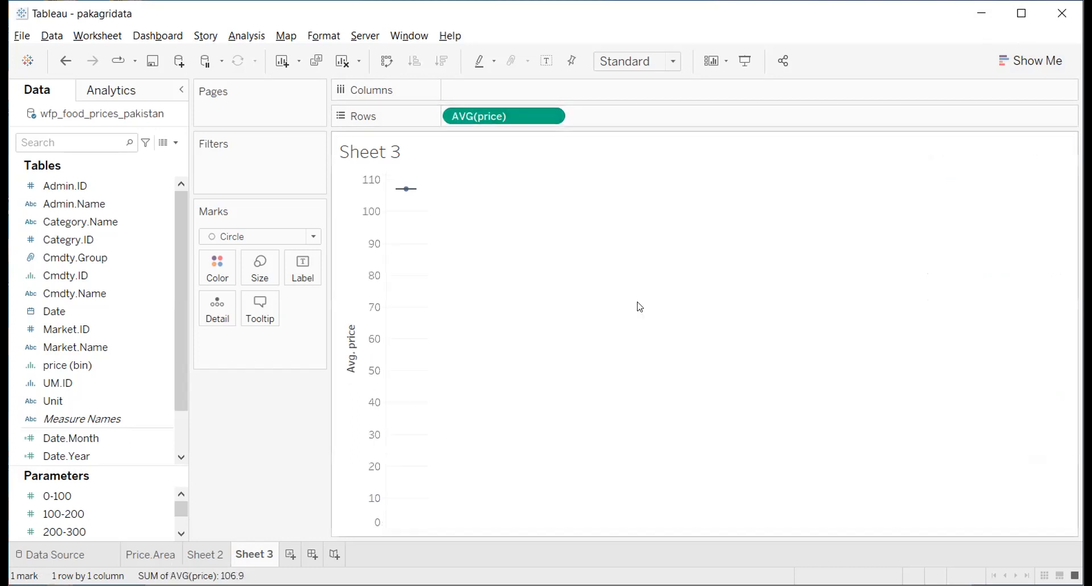
- Split the average price plot into columns by Category.Name, and replace that field with Cmdty.Group
left_click(75, 221)
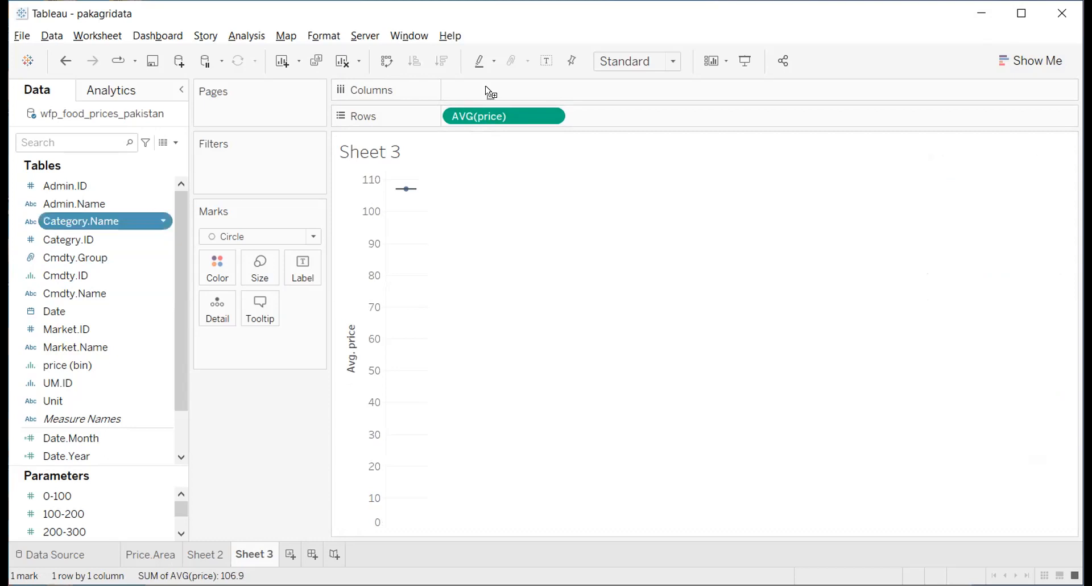
left_click_drag(577, 197, 592, 224)
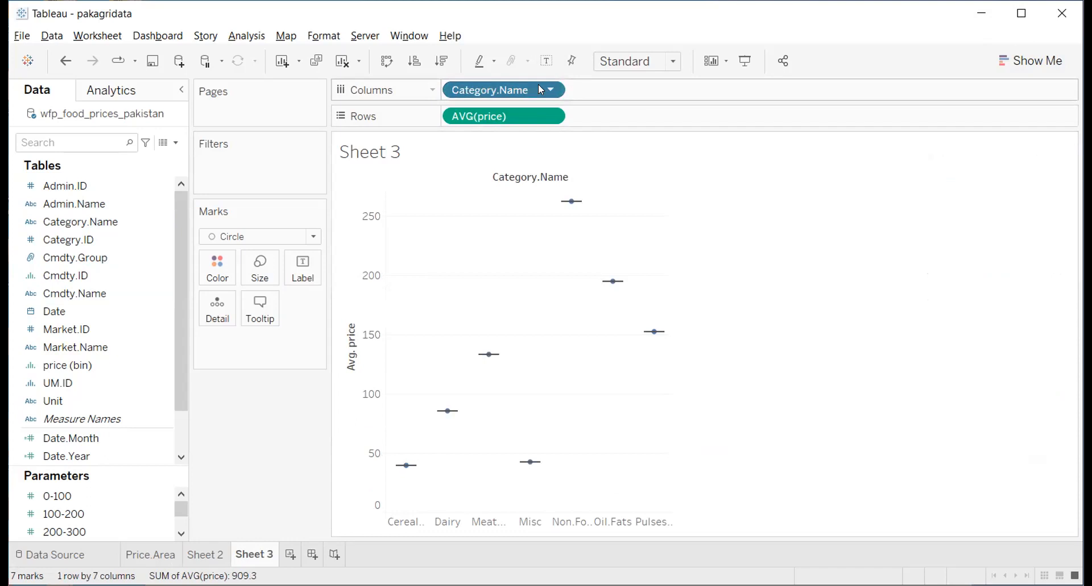
left_click_drag(538, 90, 137, 188)
left_click_drag(113, 253, 564, 94)
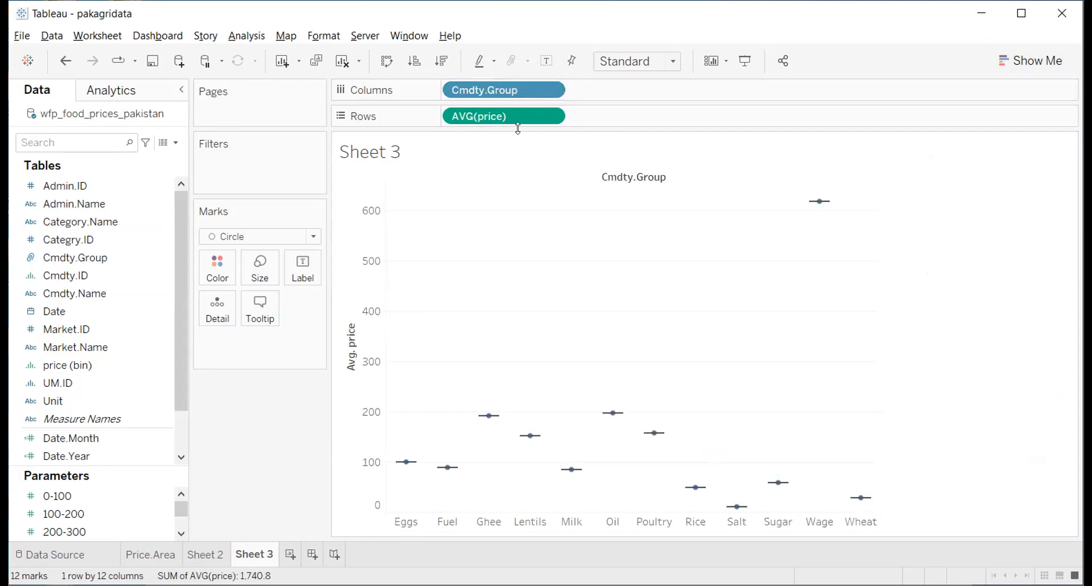
- Aggregate the price measure of the plot as Count, and switch it to Count (Distinct)
left_click(548, 117)
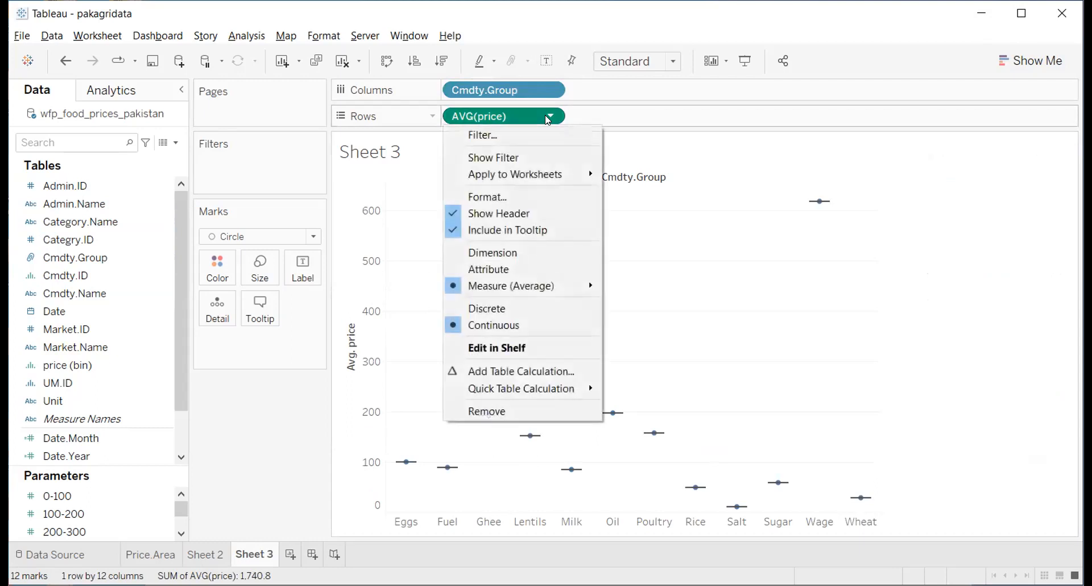
mouse_move(541, 287)
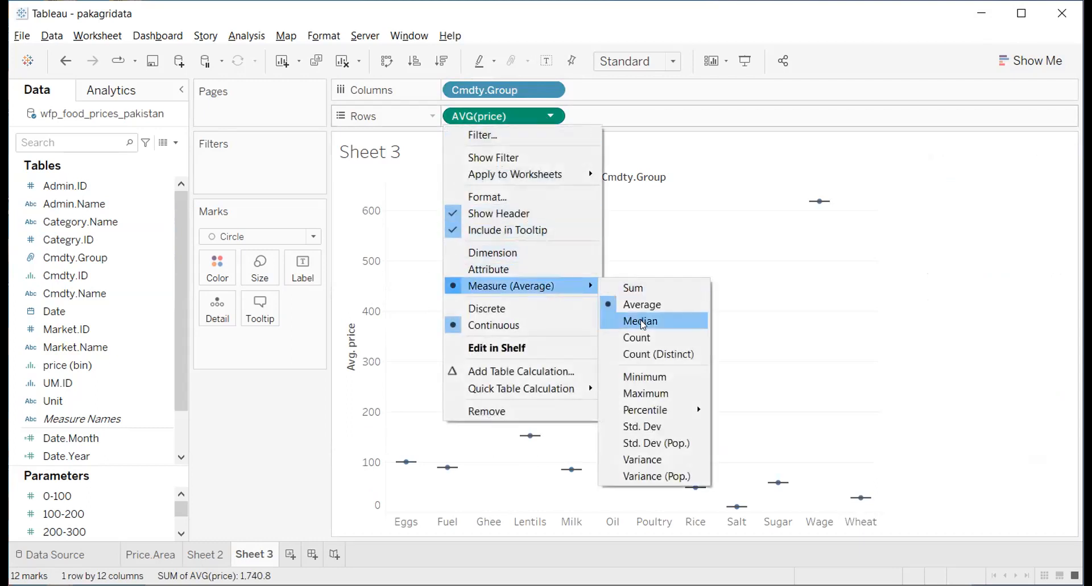
left_click(645, 335)
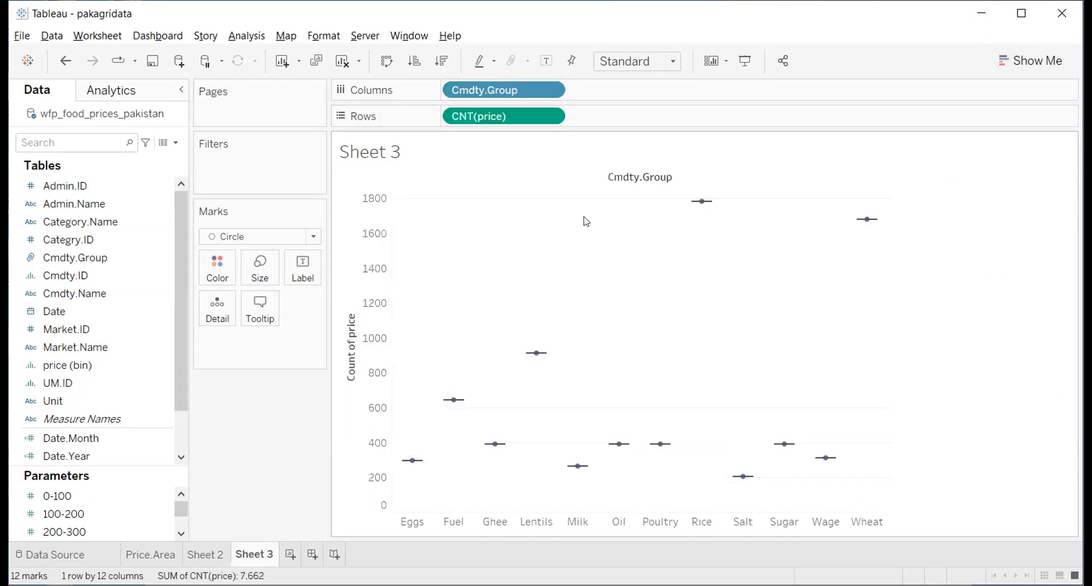
left_click(549, 116)
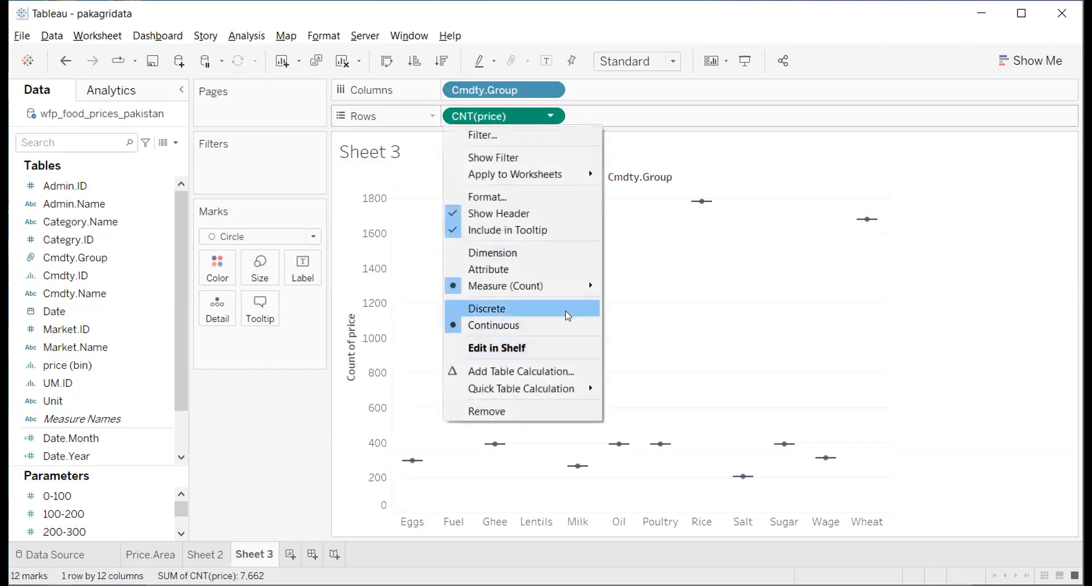
mouse_move(567, 284)
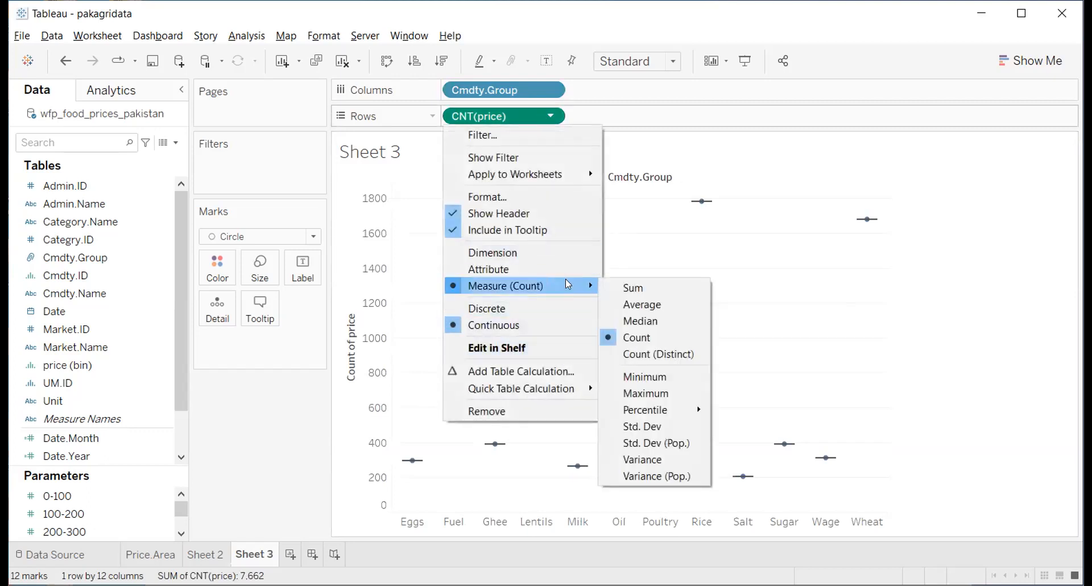
left_click(687, 353)
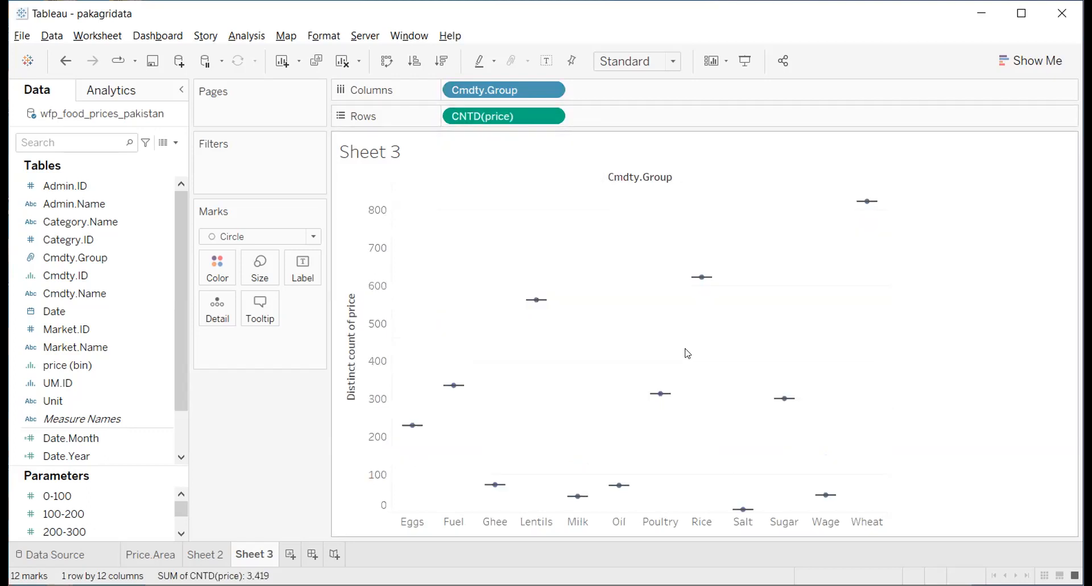
- Replace the Cmdty.Group field on the columns with Market.Name
double_click(540, 93)
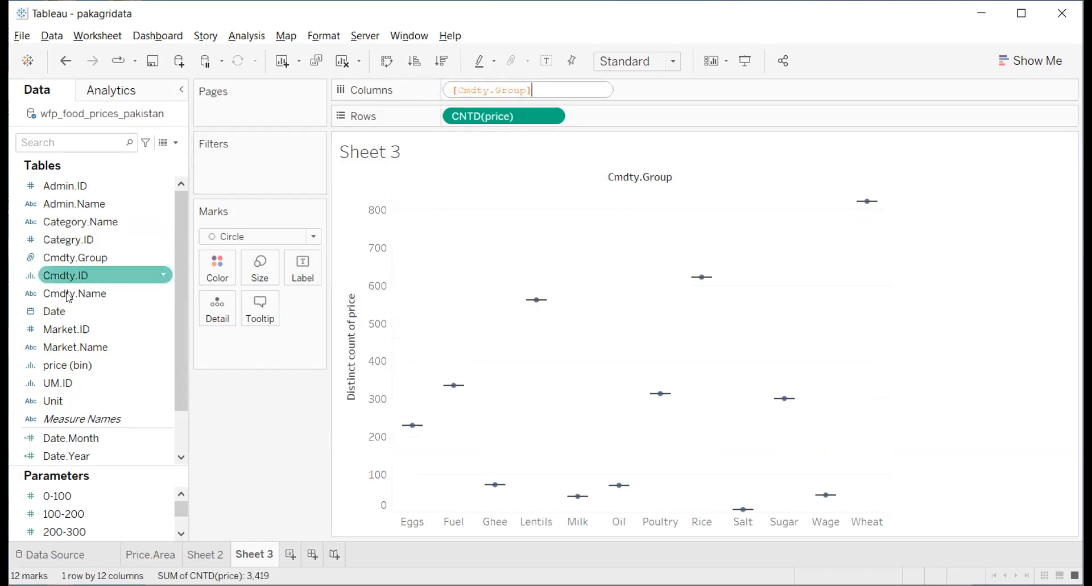
left_click_drag(80, 329, 683, 97)
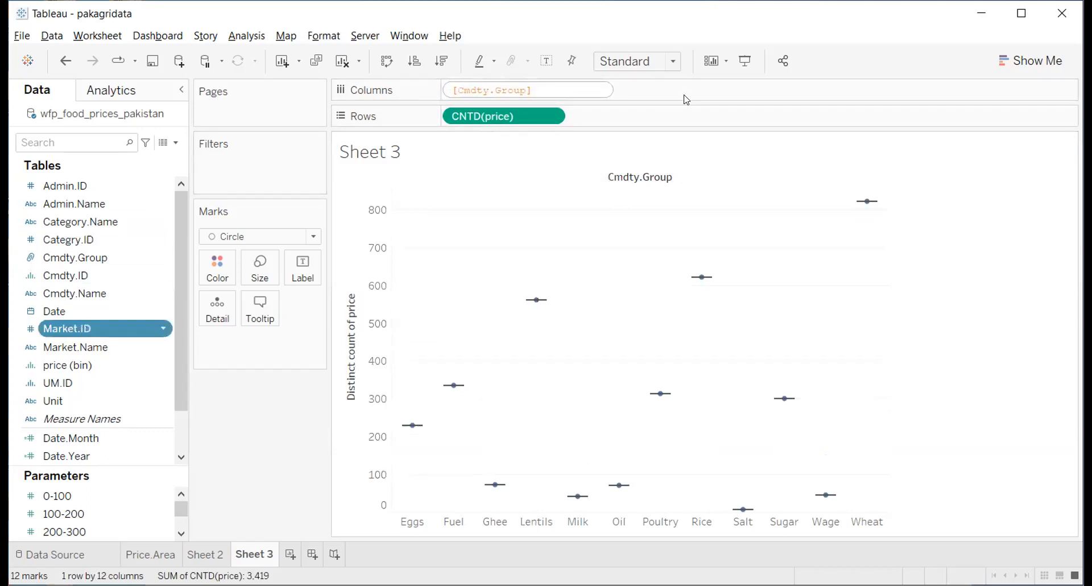
left_click(684, 97)
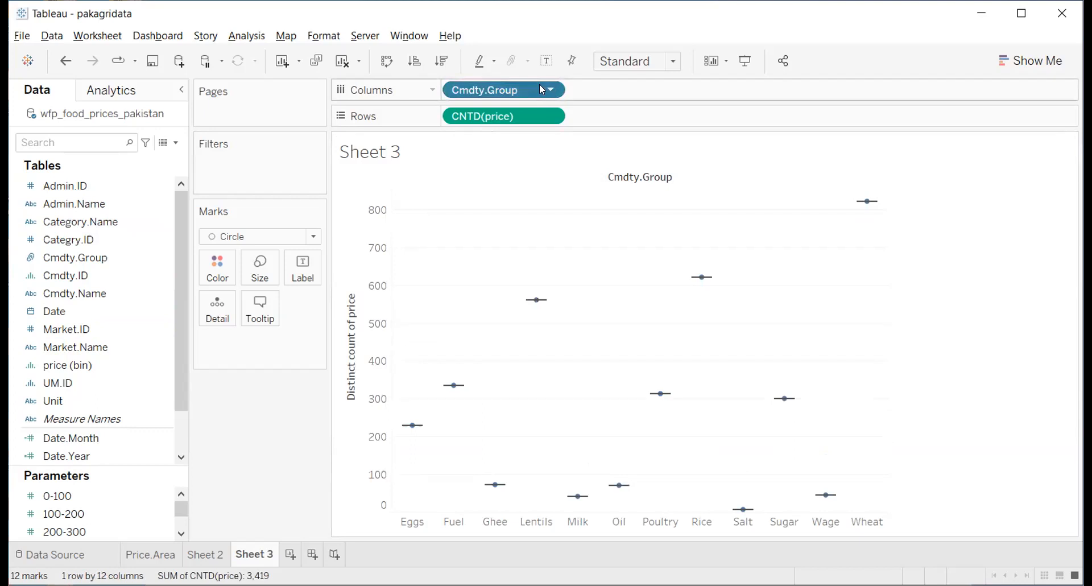
left_click_drag(539, 89, 131, 418)
left_click(68, 348)
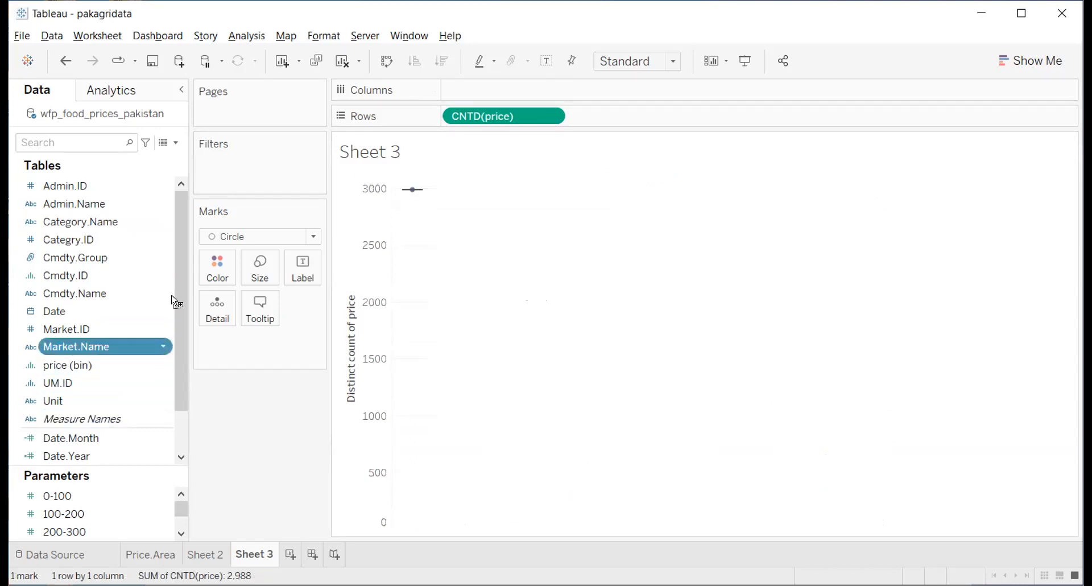
left_click_drag(508, 90, 506, 89)
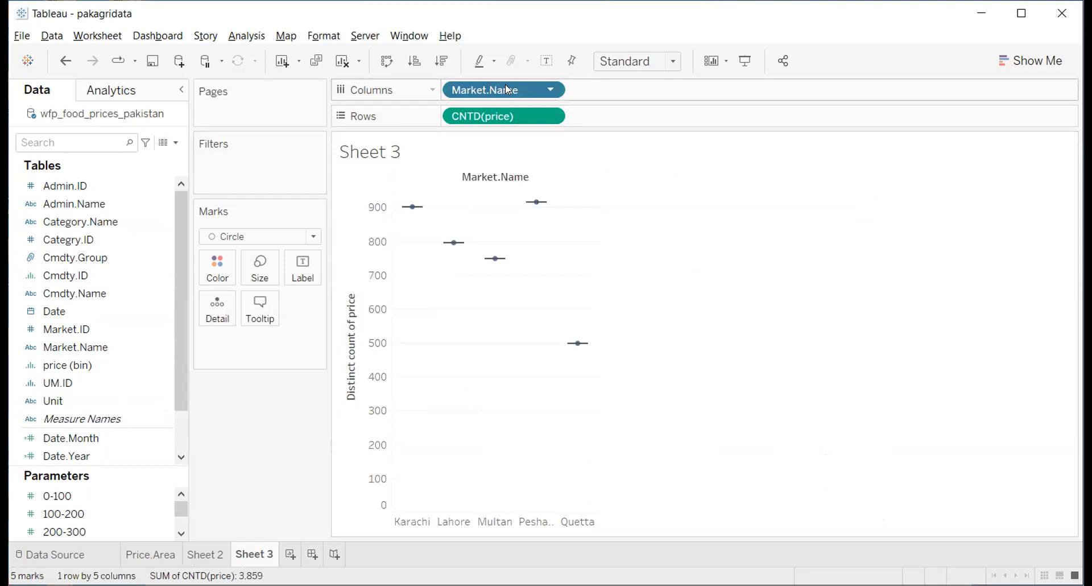
- Aggregate the price measure as Sum
left_click(549, 114)
mouse_move(549, 286)
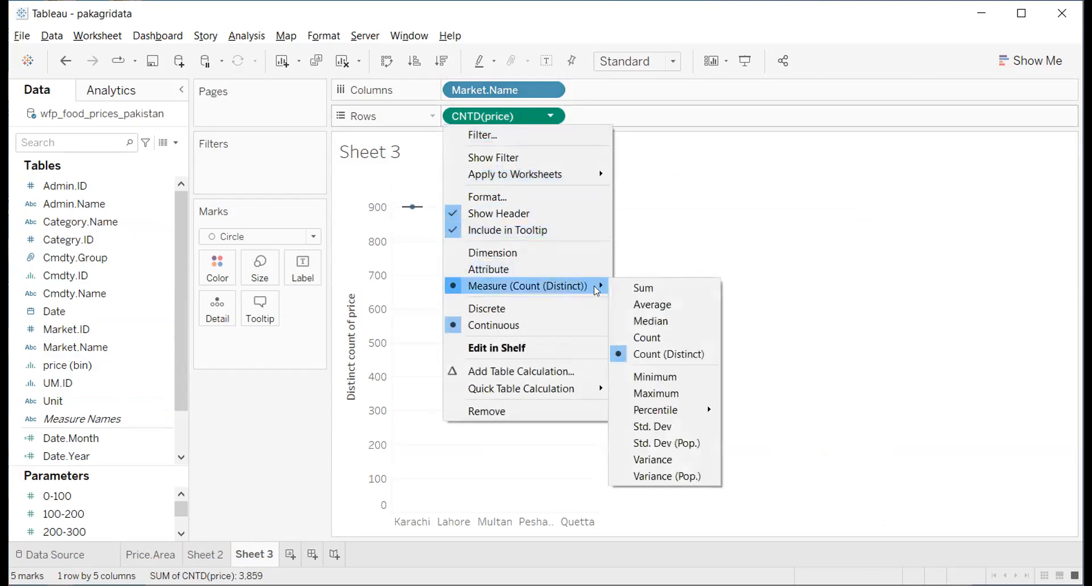
left_click(628, 286)
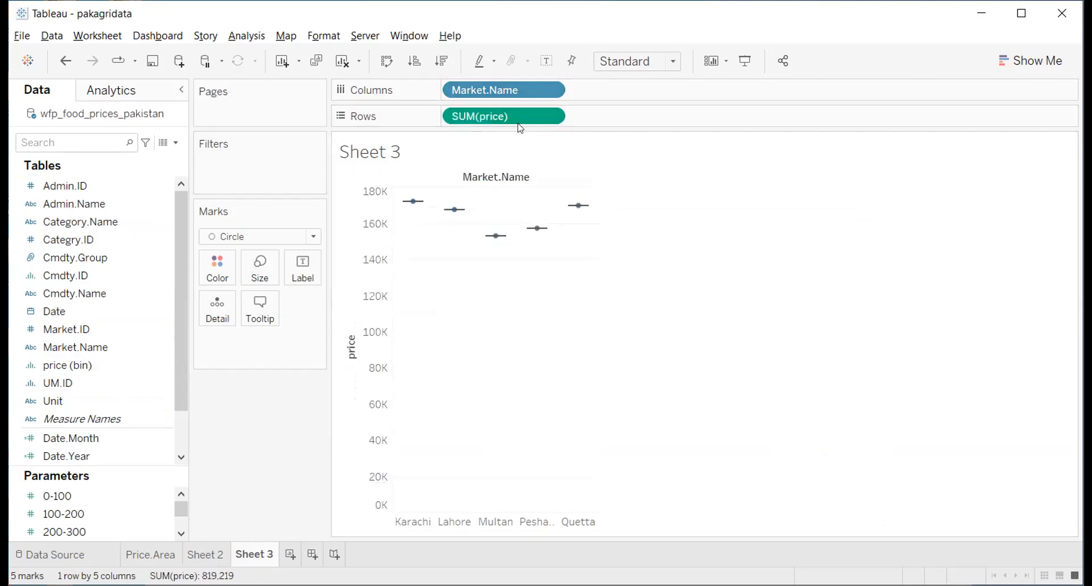
- Convert the summed price field to discrete, and switch it back to continuous
left_click(549, 115)
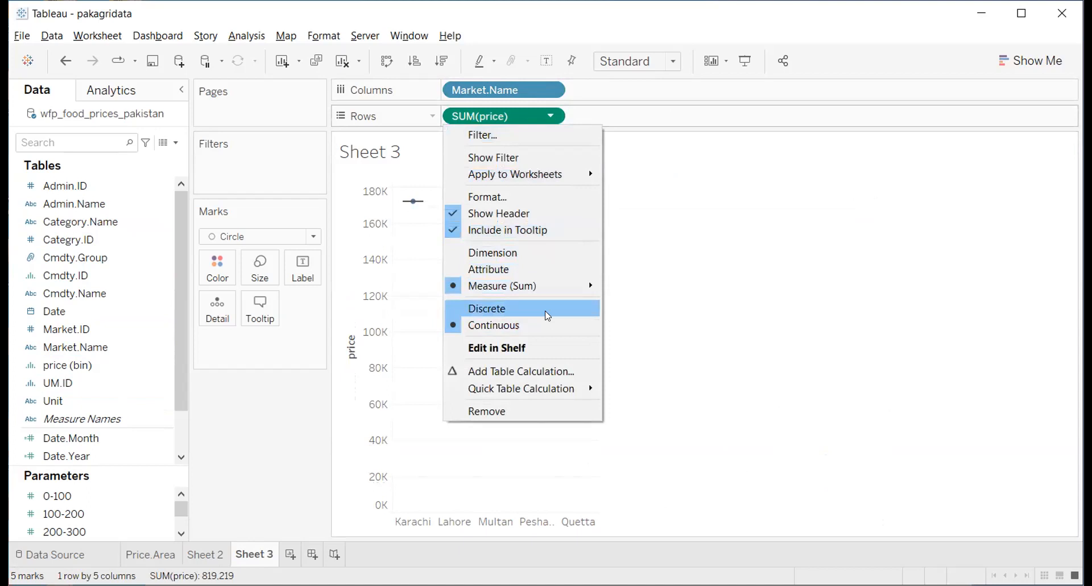
left_click(544, 311)
left_click(547, 115)
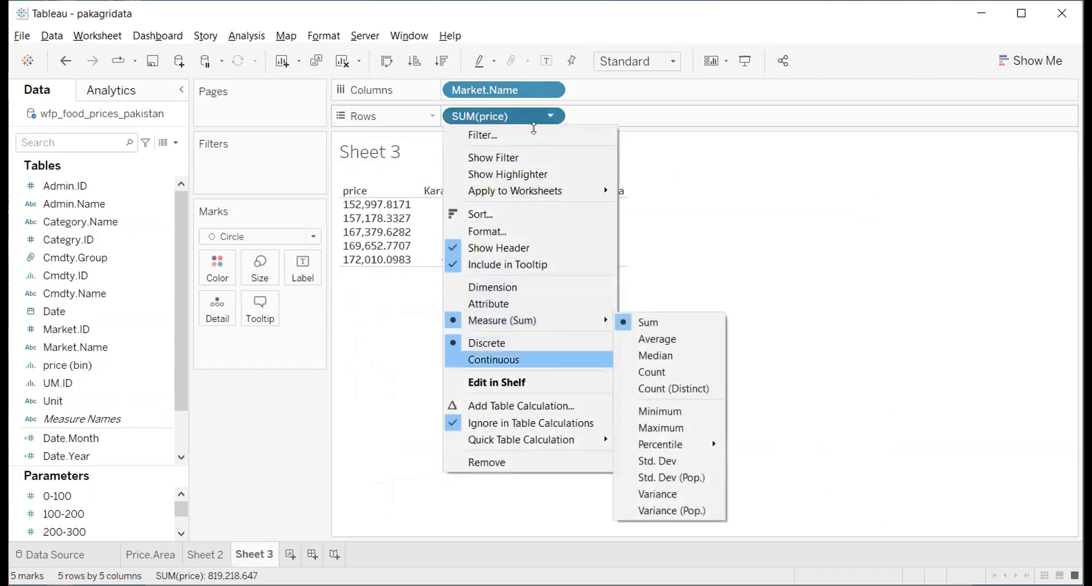
left_click(534, 356)
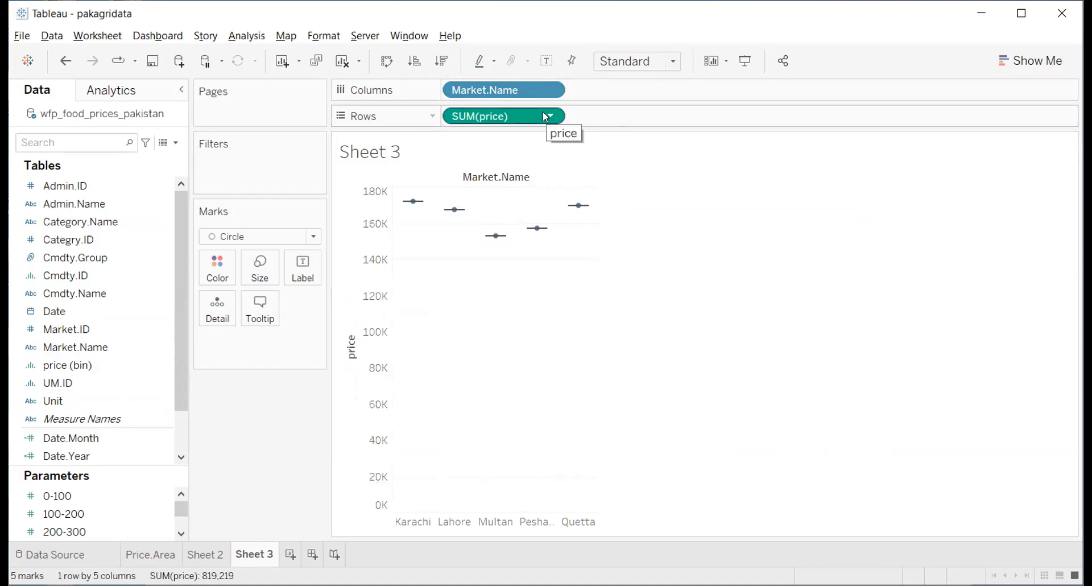
- Remove the price and Market.Name fields from the rows and columns of Sheet 3
left_click(493, 115)
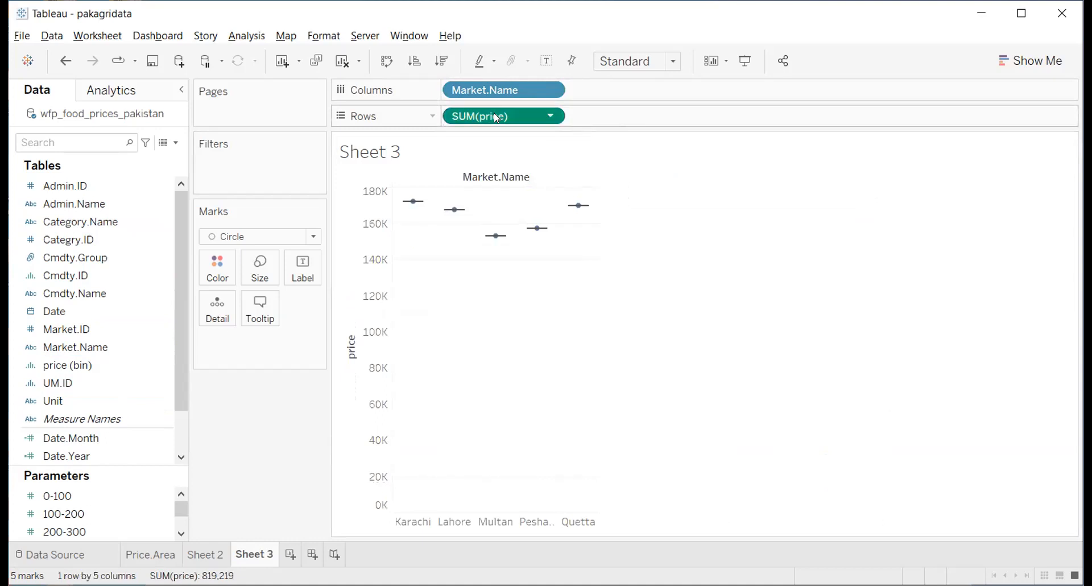
key("Delete")
left_click(506, 93)
key("Delete")
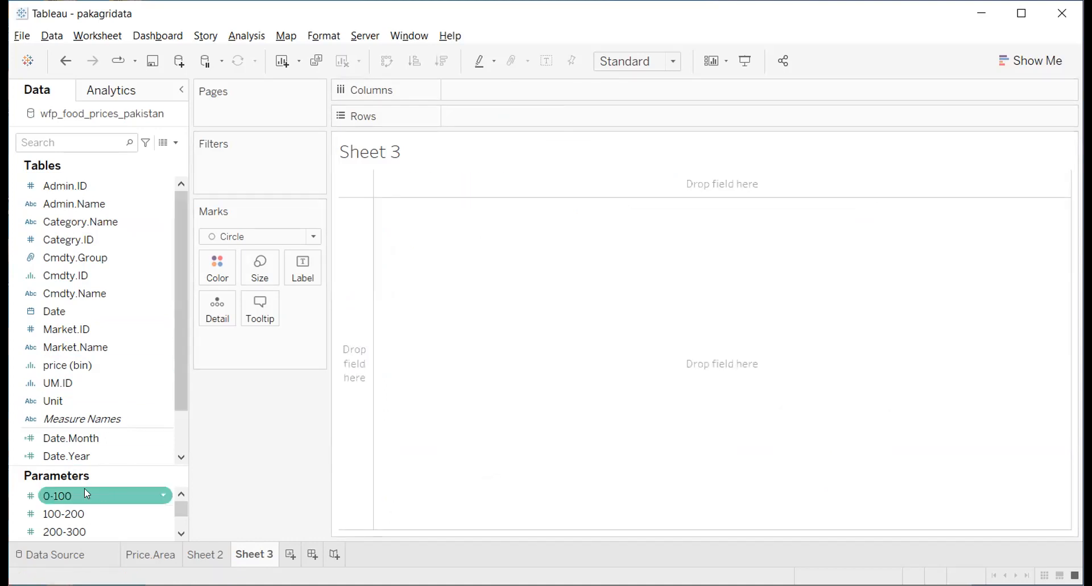
- Plot price on the rows of the empty sheet, split into columns by Market.Name
scroll(57, 356, "down", 1)
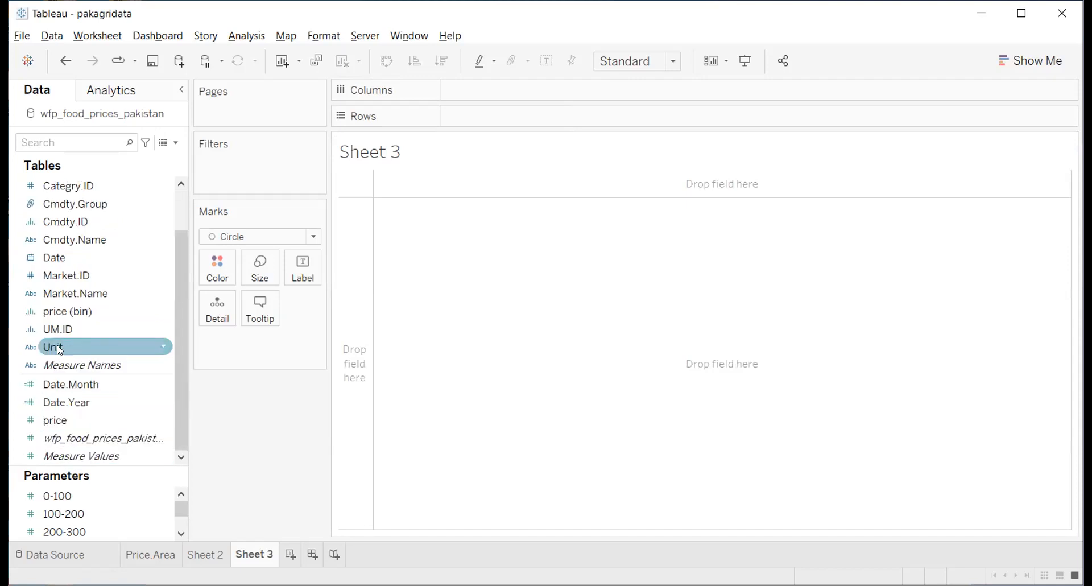
double_click(66, 417)
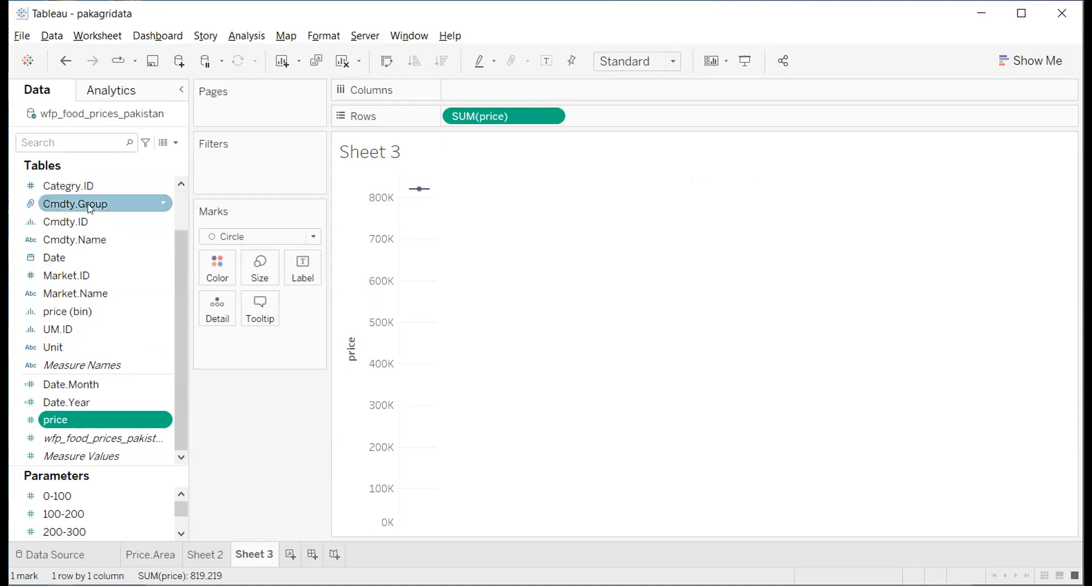
double_click(87, 291)
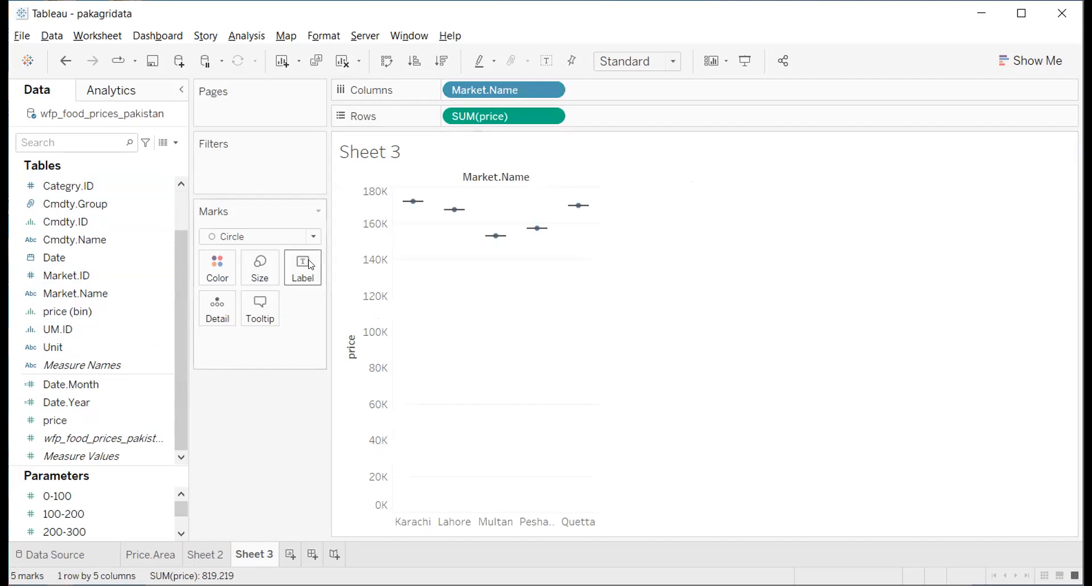
- Convert price to a continuous dimension and show horizontal box plots, with price on columns, Market.Name on rows and the Entire View fit
mouse_move(498, 242)
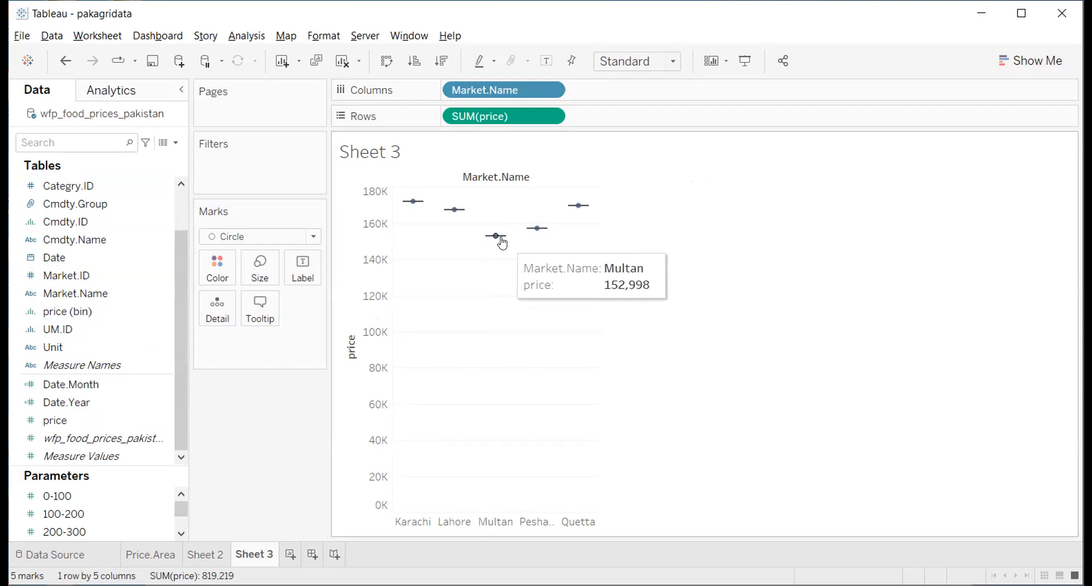
left_click(550, 115)
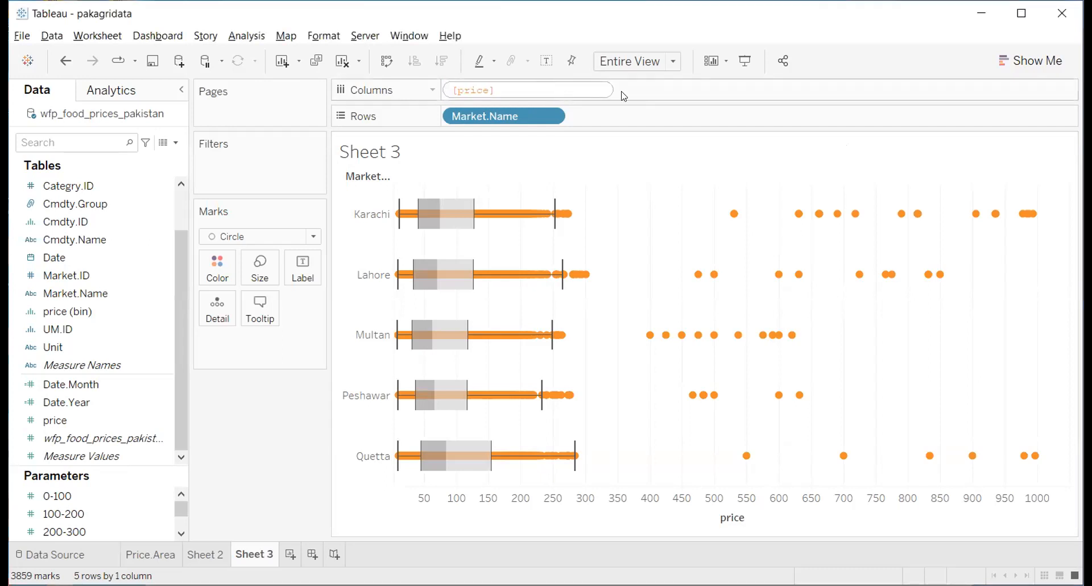
left_click(551, 89)
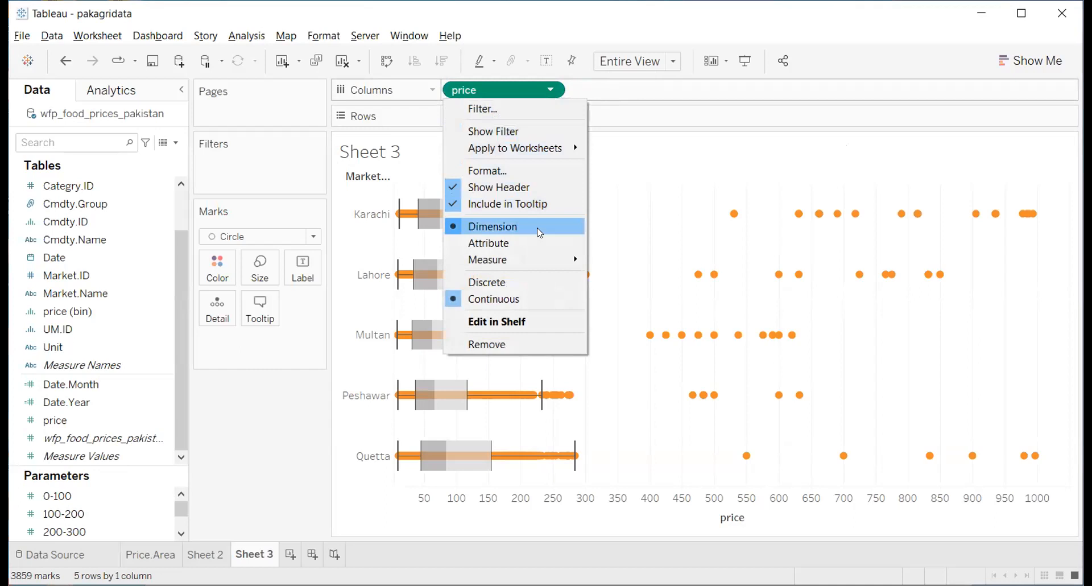
left_click(664, 85)
mouse_move(465, 256)
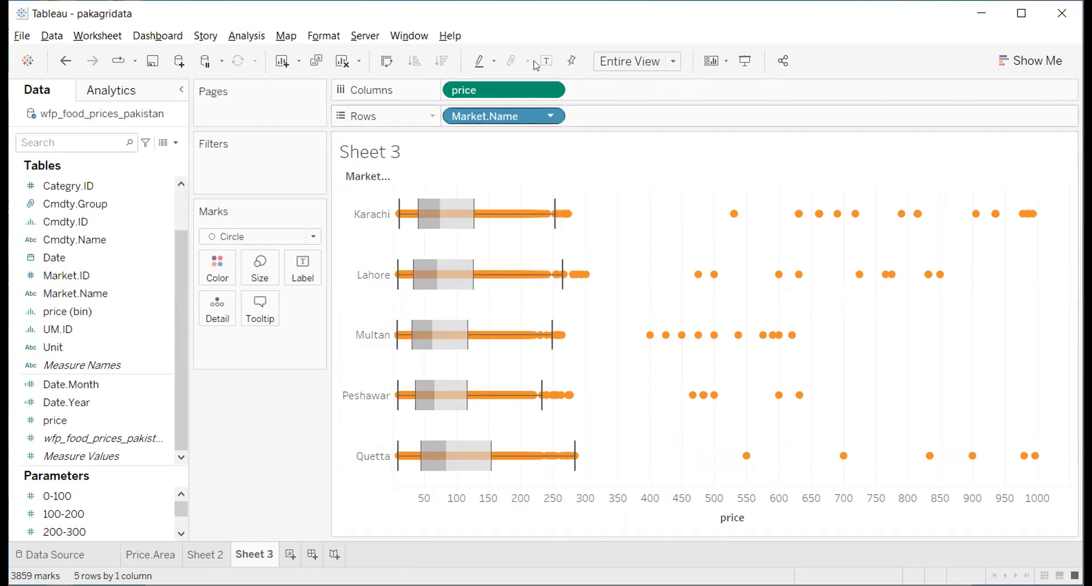
mouse_move(378, 177)
left_mouse_down()
mouse_move(580, 183)
mouse_move(588, 480)
mouse_move(393, 482)
mouse_move(334, 354)
mouse_move(342, 177)
left_mouse_up()
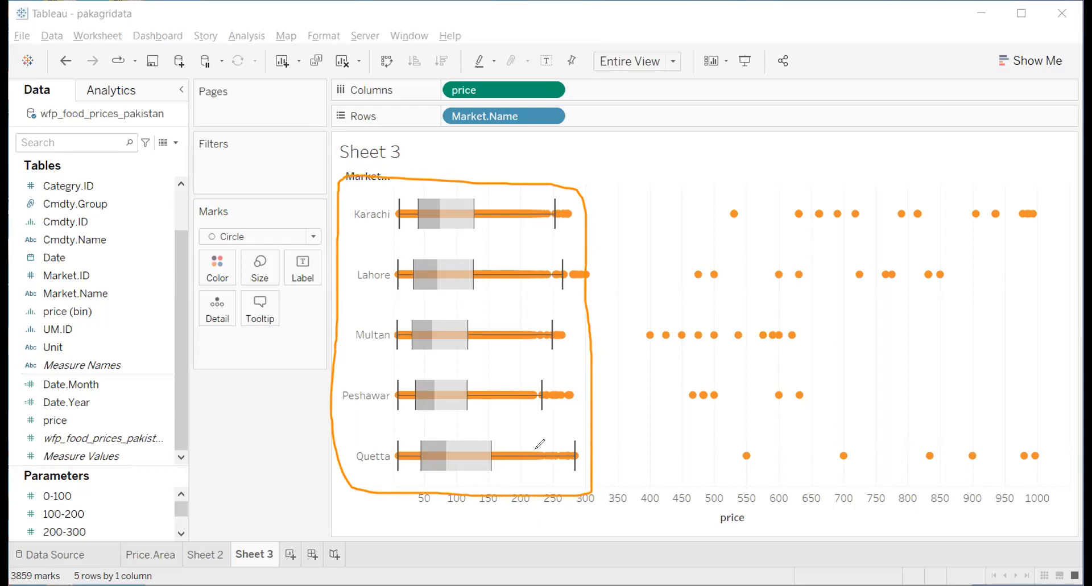
key("e")
key("Escape")
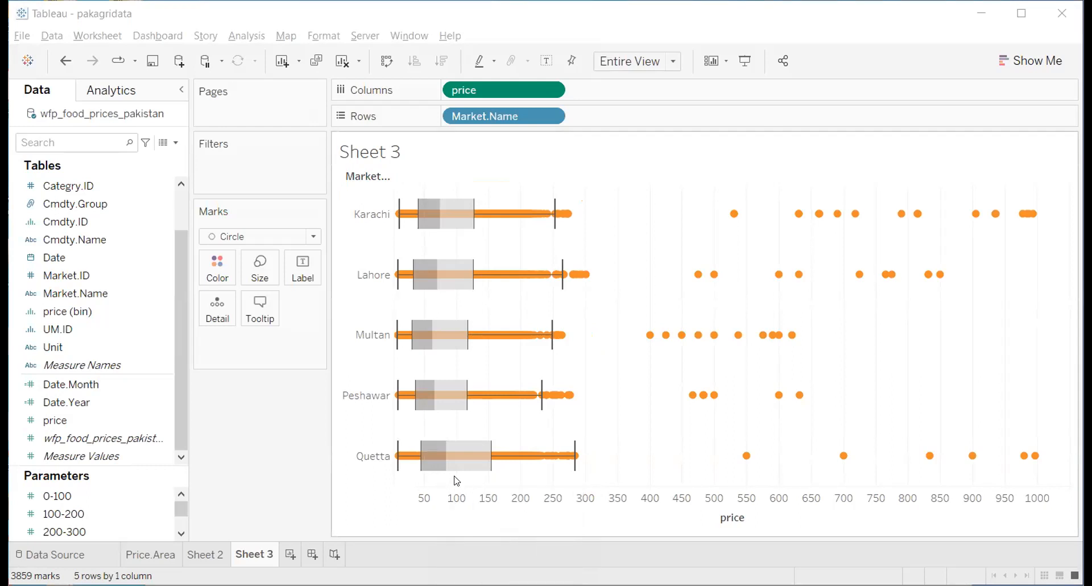
mouse_move(455, 480)
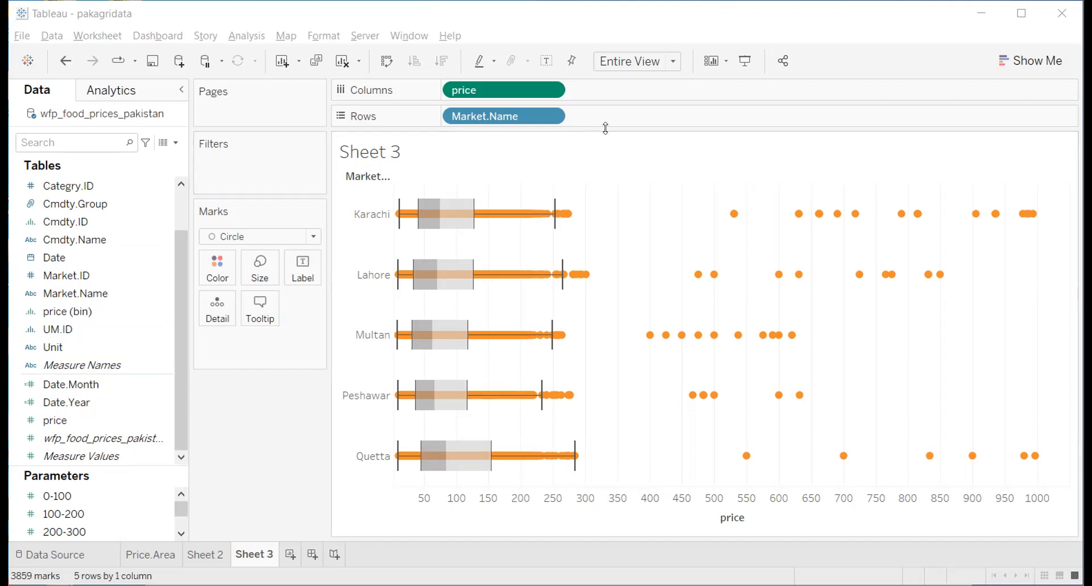
- Examine the aggregation options of the price field and the box-plot statistics and price points of the individual markets
left_click(548, 89)
mouse_move(545, 260)
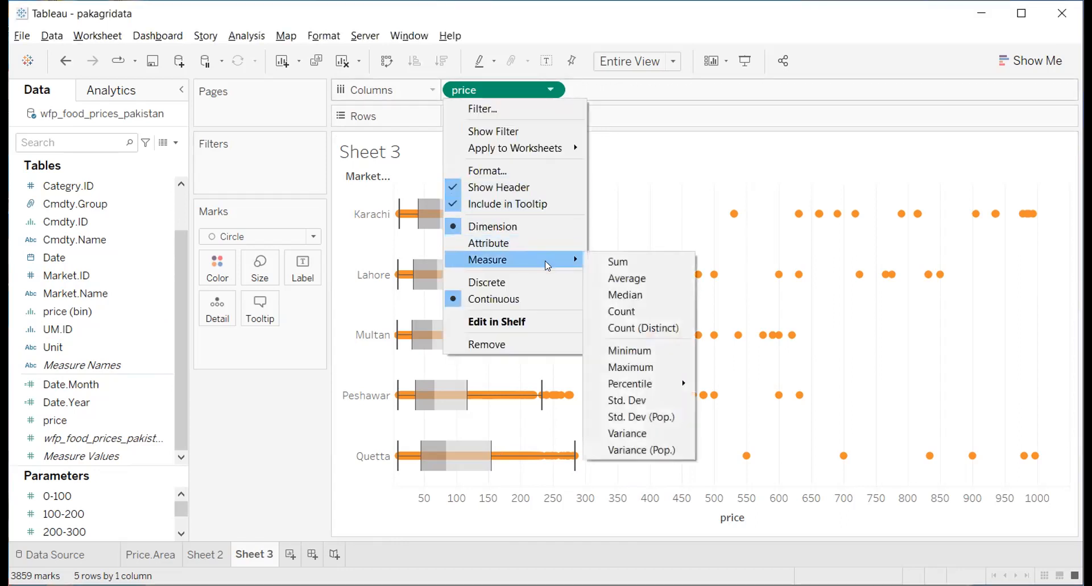
left_click(831, 71)
mouse_move(436, 217)
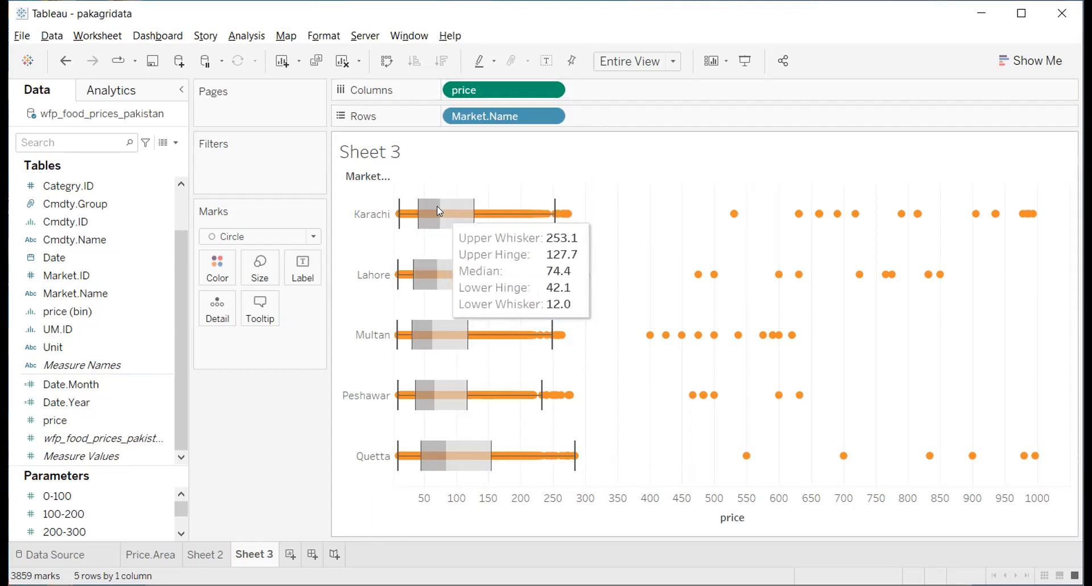
mouse_move(510, 212)
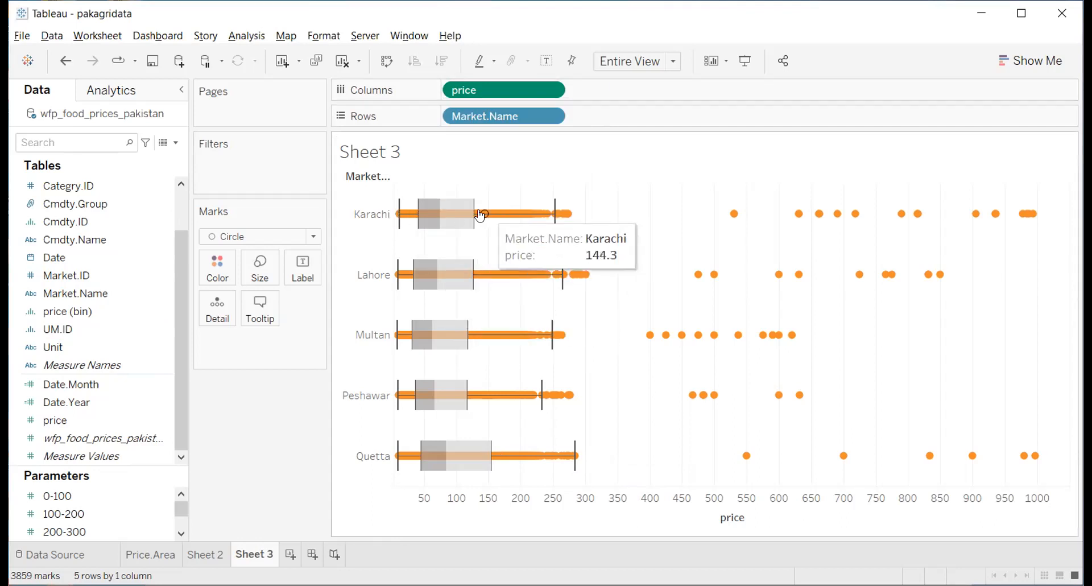
mouse_move(464, 227)
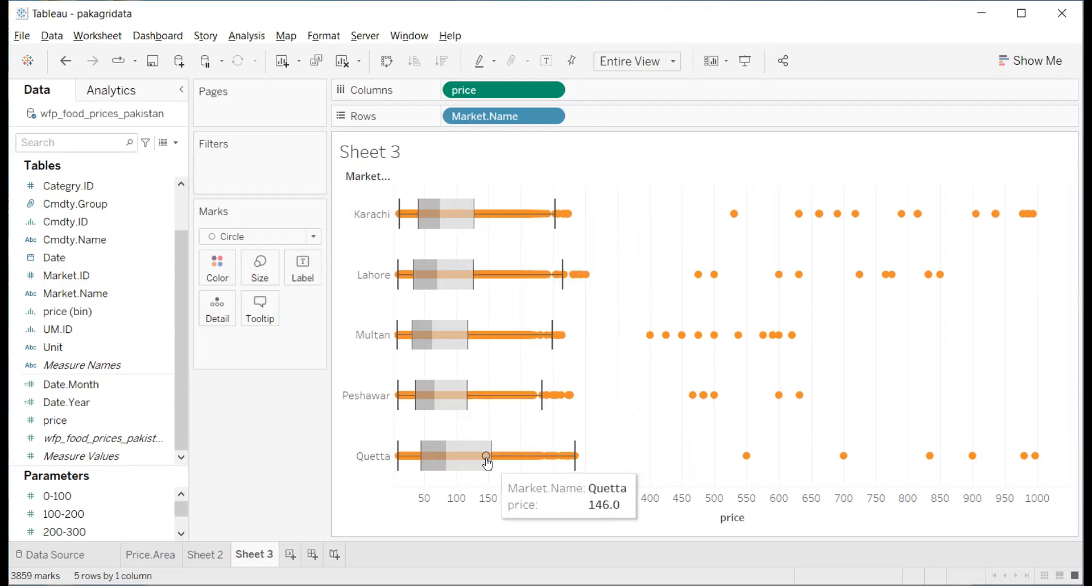
mouse_move(488, 469)
mouse_move(440, 407)
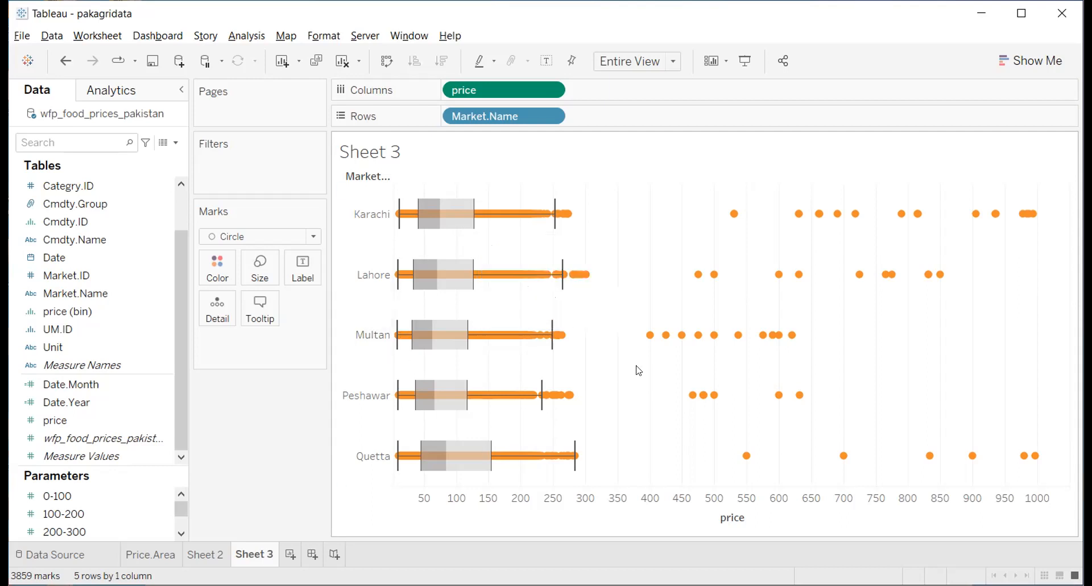
- Save the workbook with the box plots of price by market
left_click(152, 62)
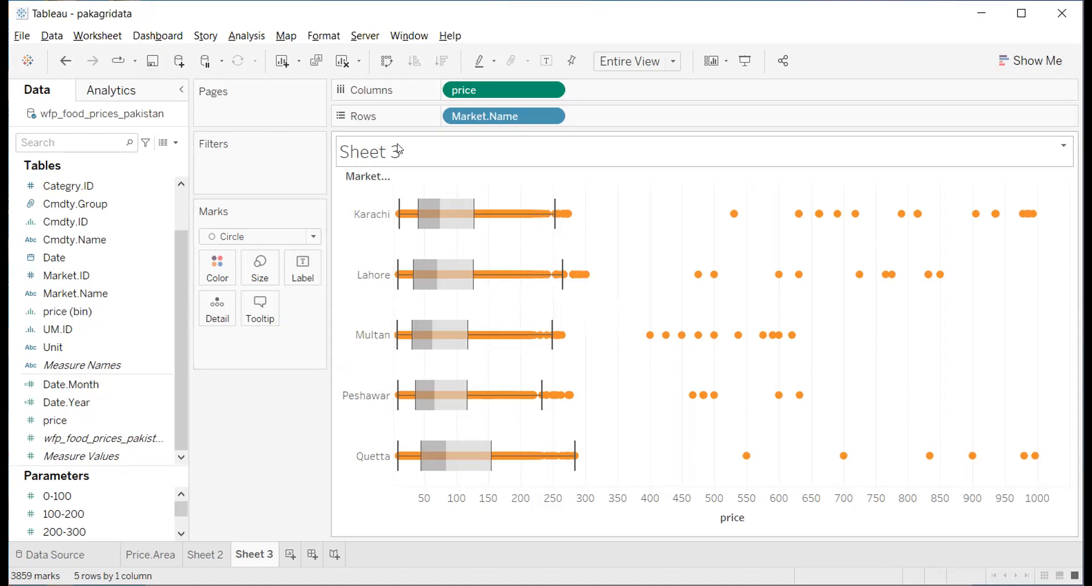
mouse_move(734, 344)
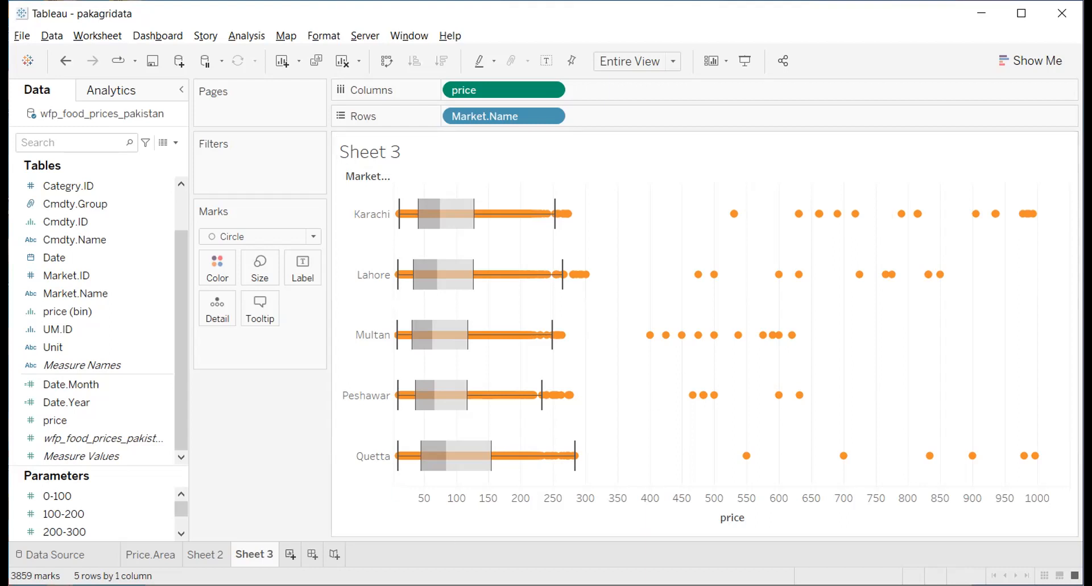
- Add a new worksheet and look over the available fields, chart types and analytics options for it
left_click(290, 554)
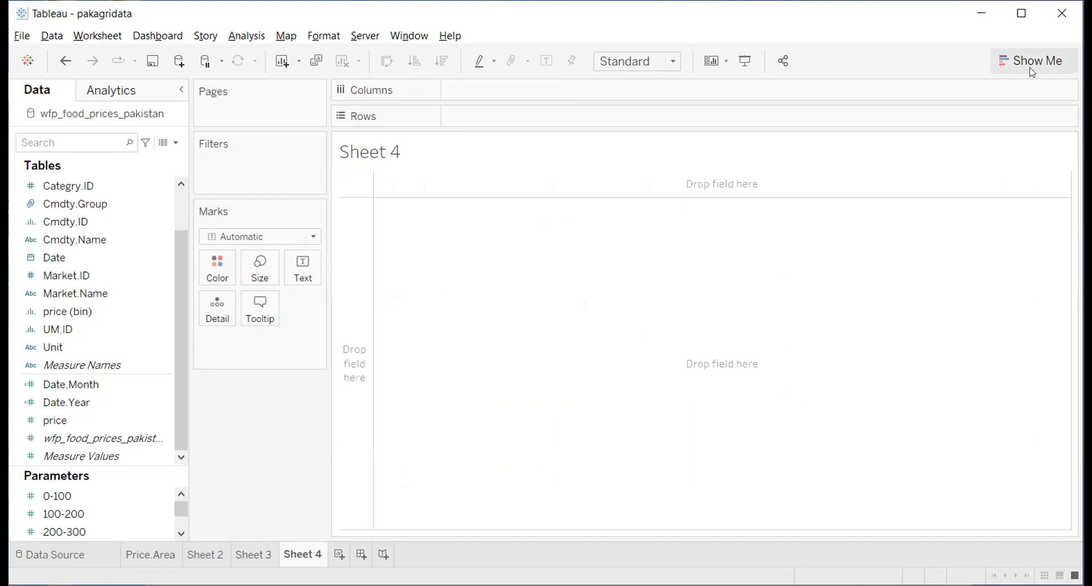
left_click(147, 438)
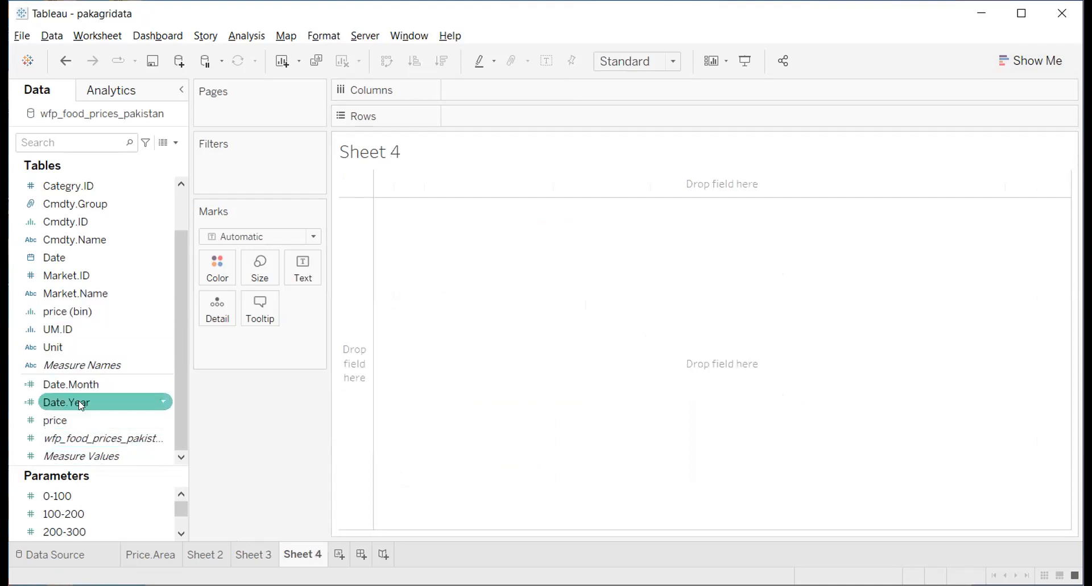
scroll(78, 515, "down", 1)
scroll(78, 514, "up", 1)
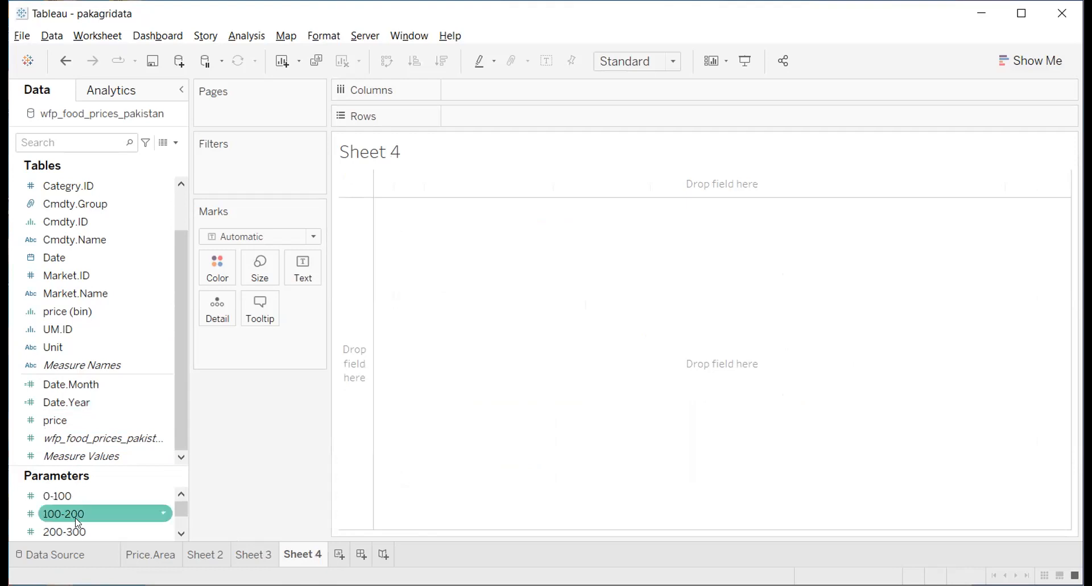
left_click(1005, 59)
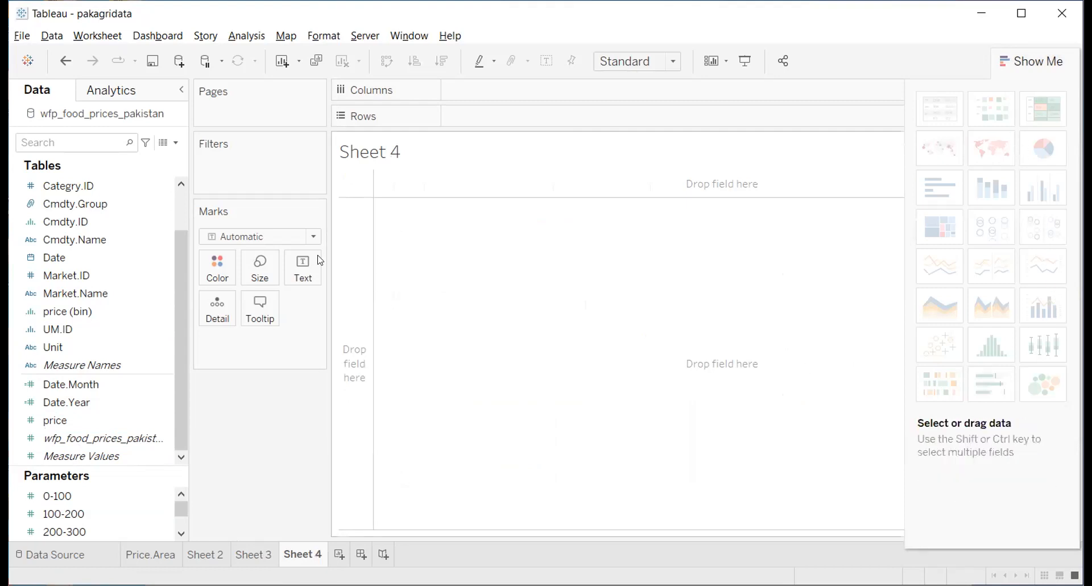
left_click(105, 86)
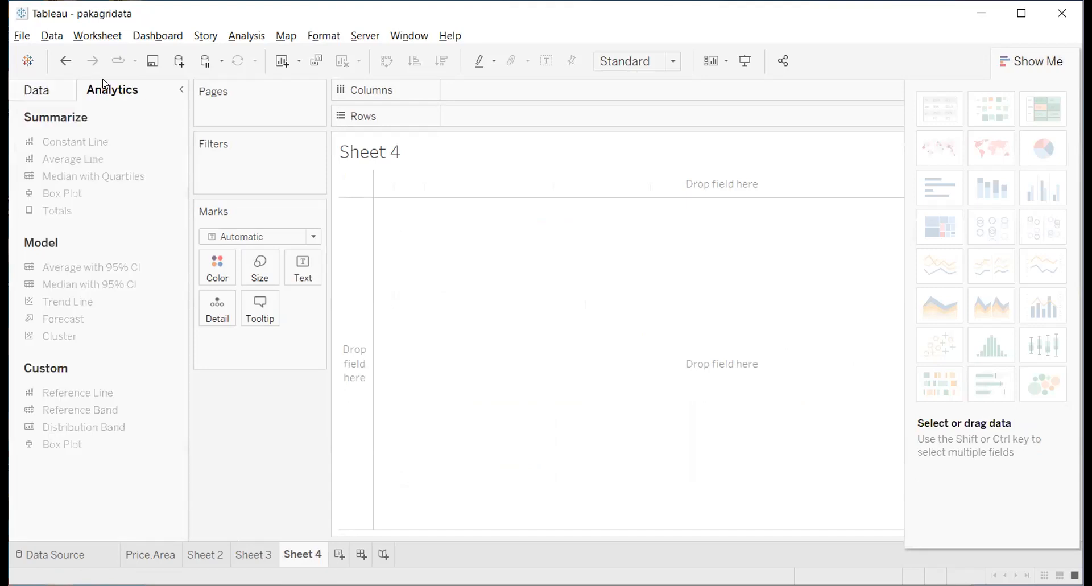
left_click(33, 91)
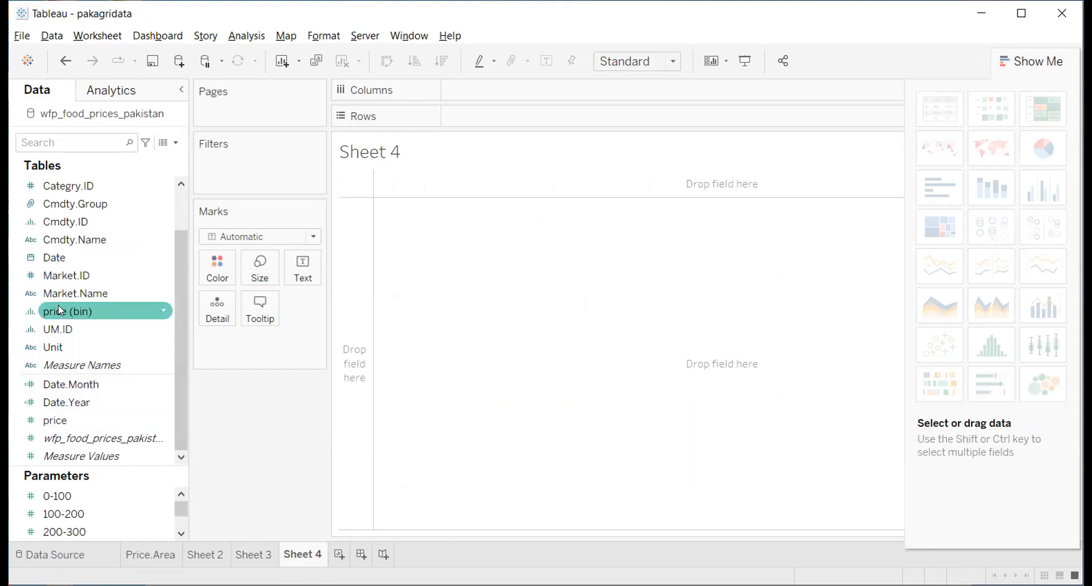
- Try adding price (bin) to the rows of the Bar.Analysis chart, and undo the addition
left_click(215, 556)
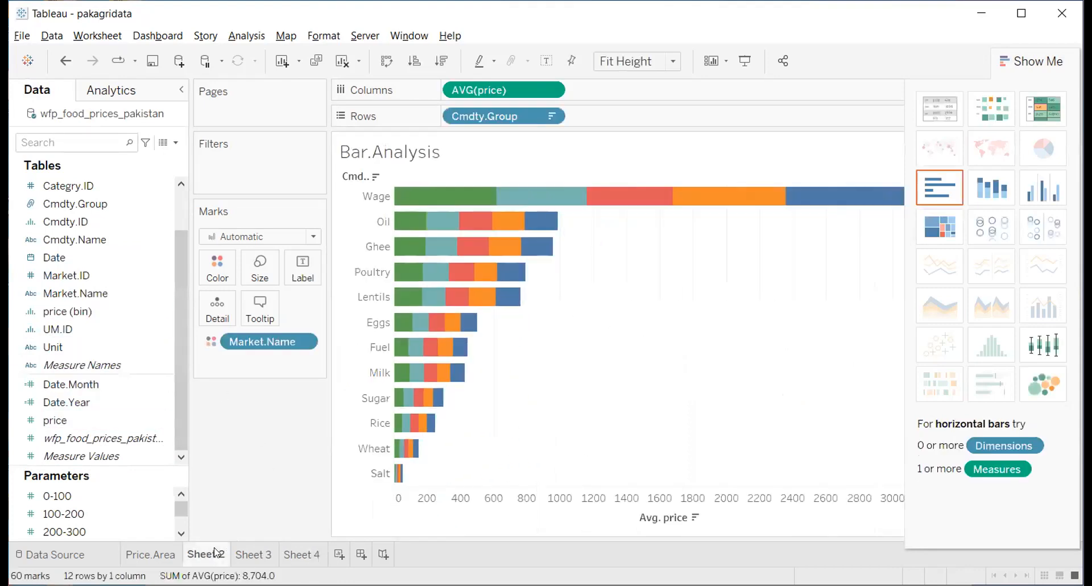
left_click(252, 549)
left_click(297, 556)
left_click(253, 555)
left_click(205, 554)
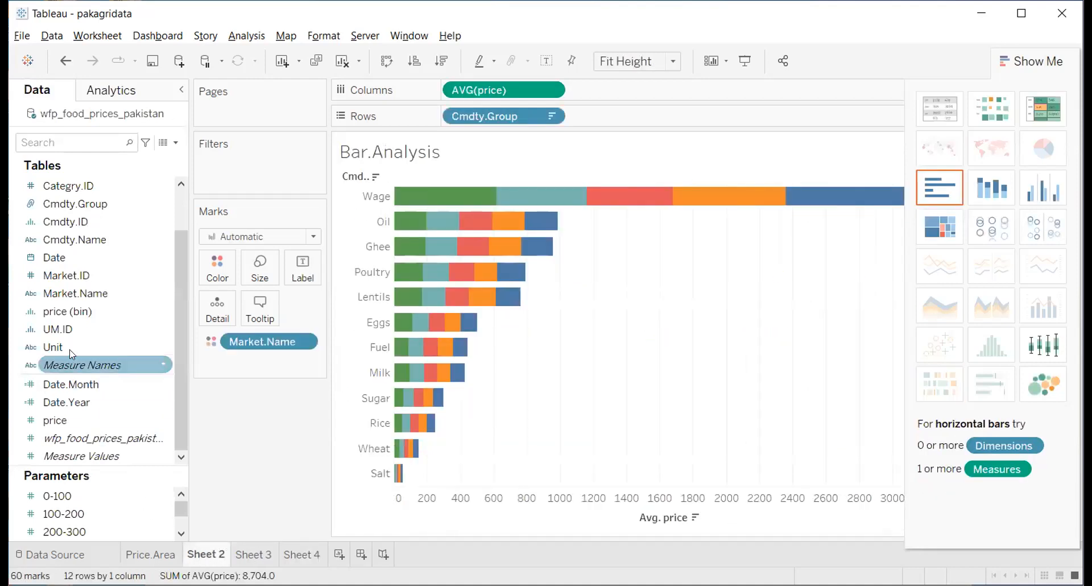
double_click(74, 311)
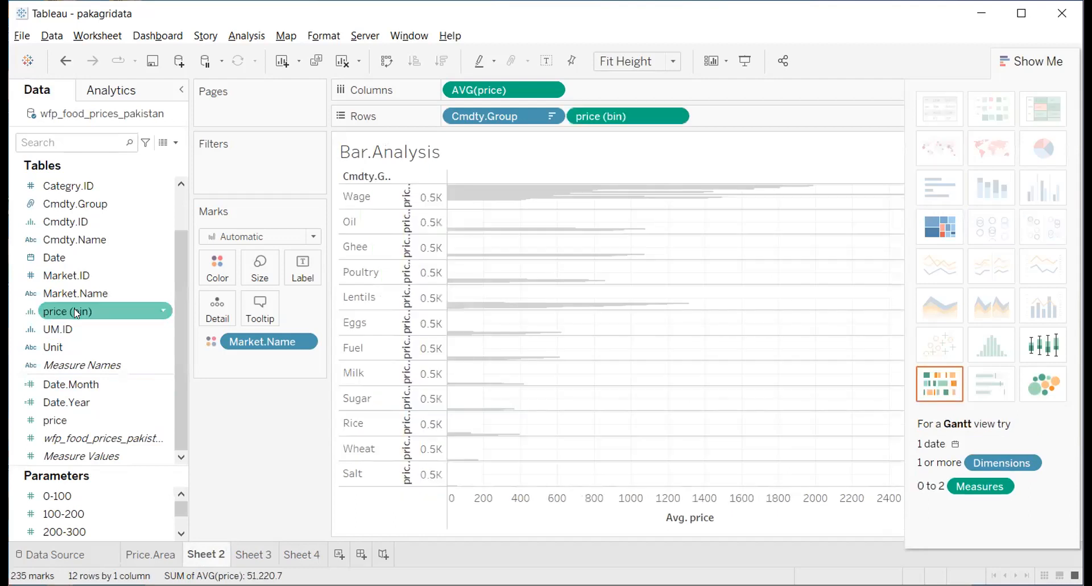
key("ctrl+z")
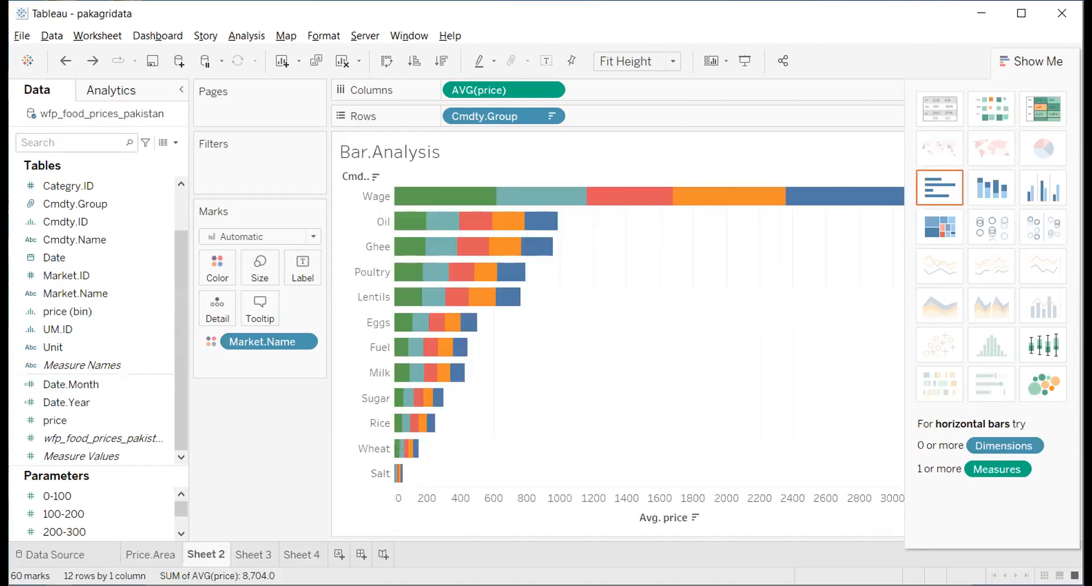
- Try coloring the box-plot points on Sheet 3 by Cmdty.Name, and undo the coloring
left_click(253, 554)
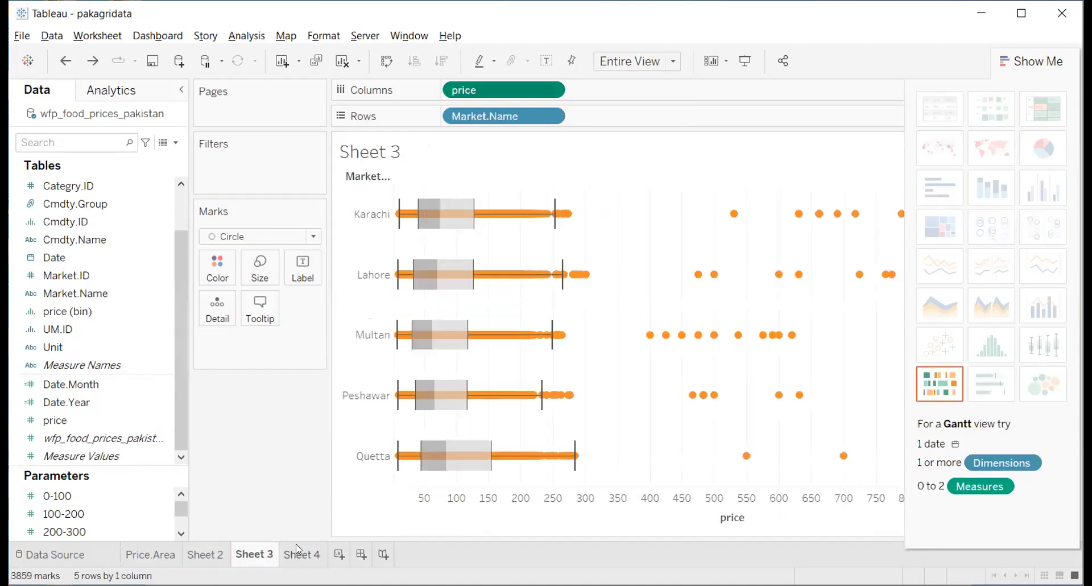
left_click(1029, 60)
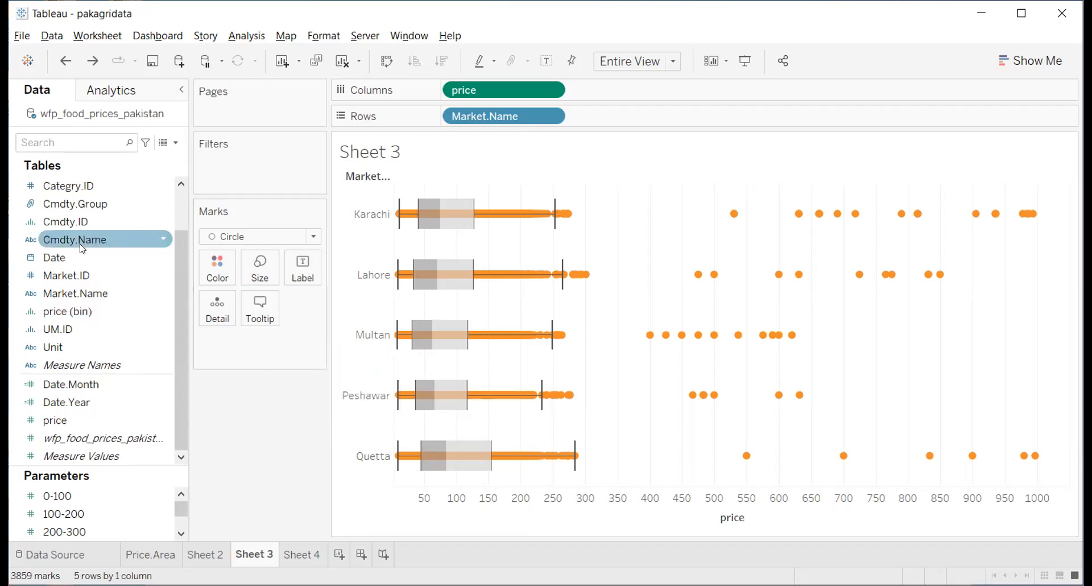
left_click_drag(82, 249, 223, 276)
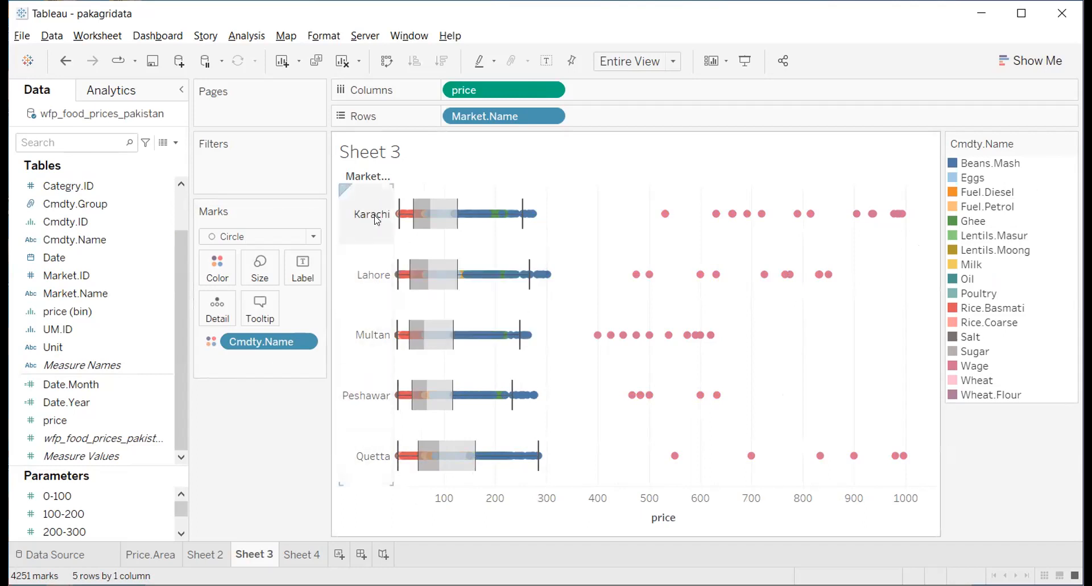
mouse_move(402, 222)
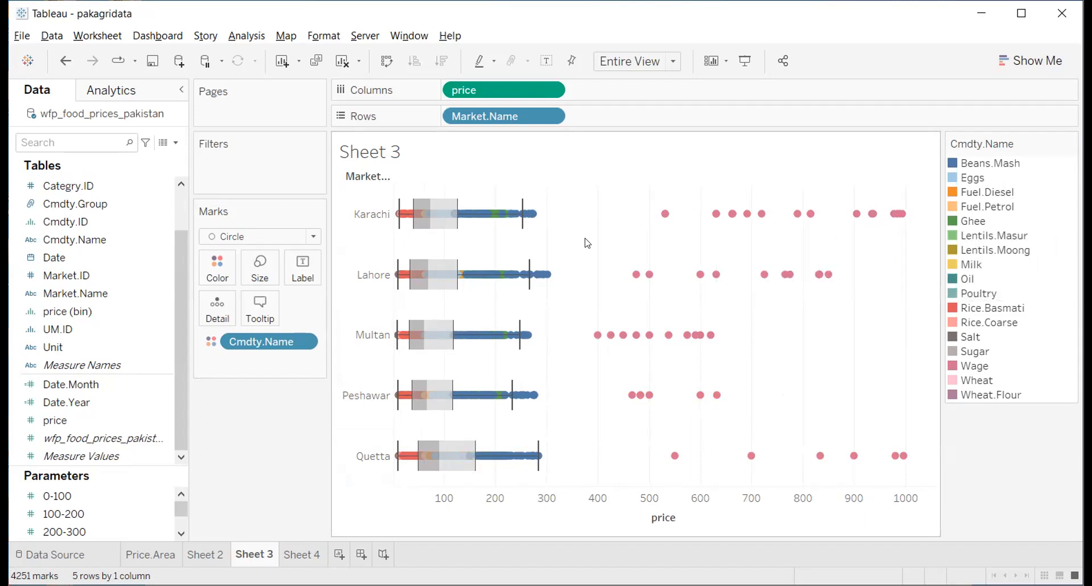
key("ctrl+z")
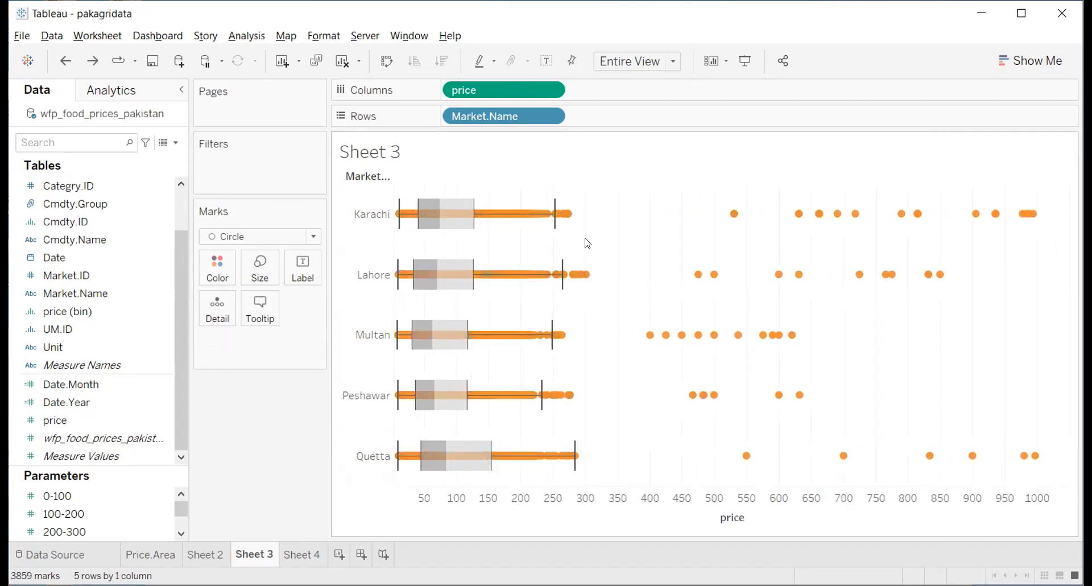
- Try coloring the box-plot points by Market.Name with its legend hidden, and remove Market.Name from the marks
left_click(87, 276)
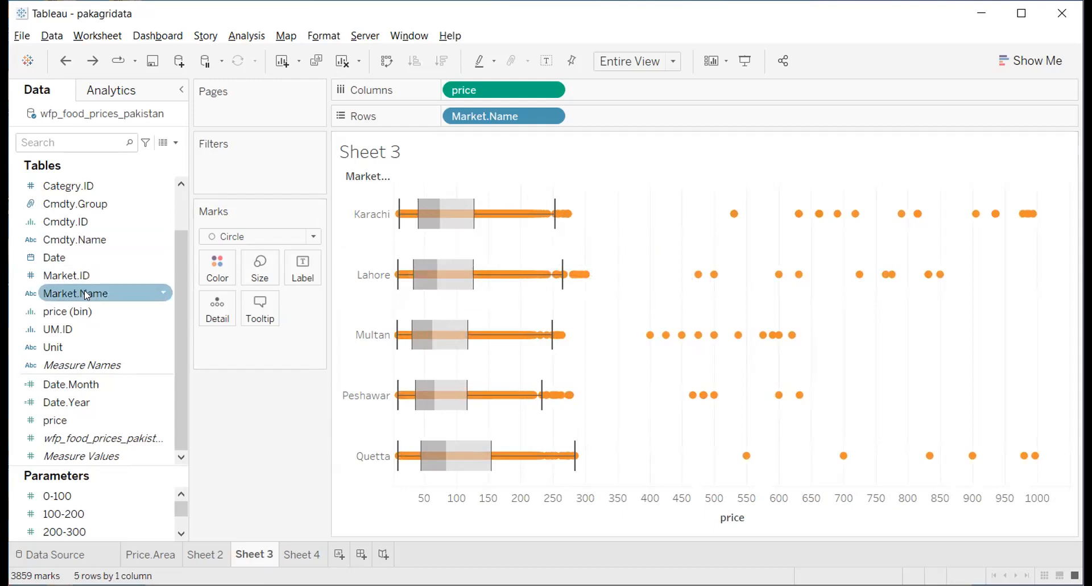
mouse_move(554, 205)
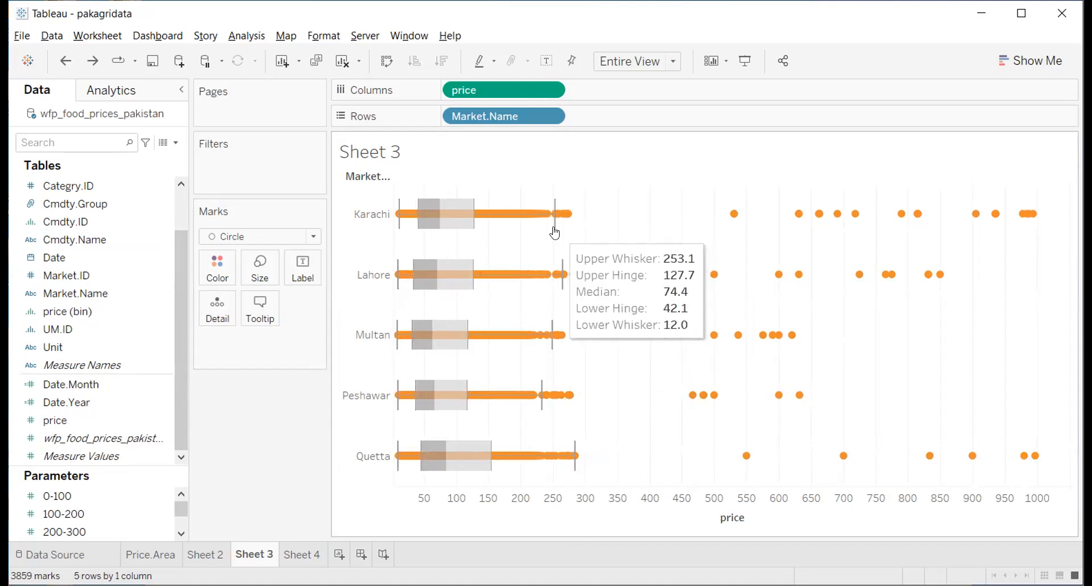
left_click(107, 291)
left_click_drag(107, 290, 220, 269)
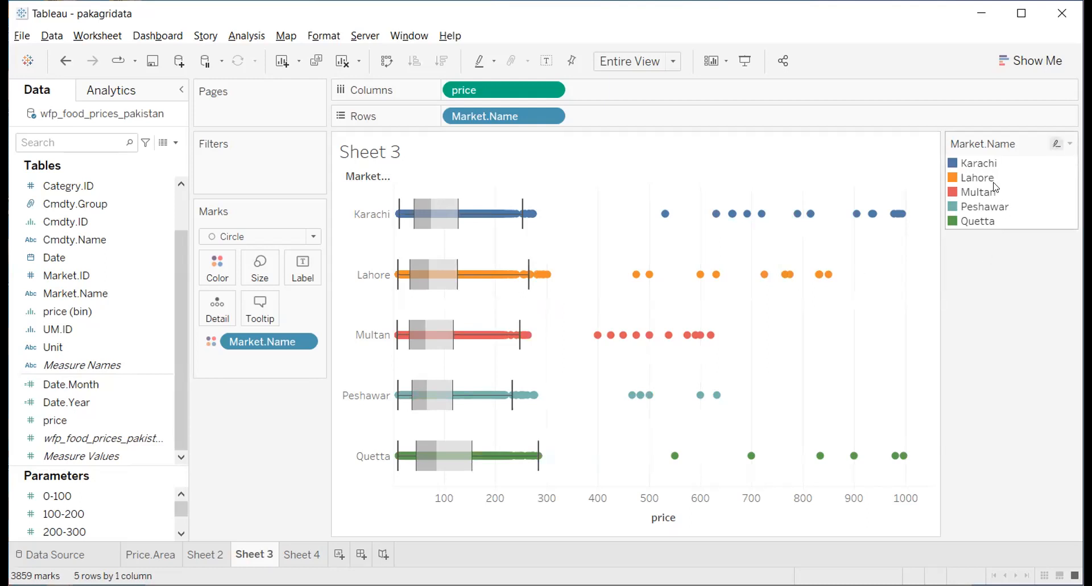
left_click(1070, 143)
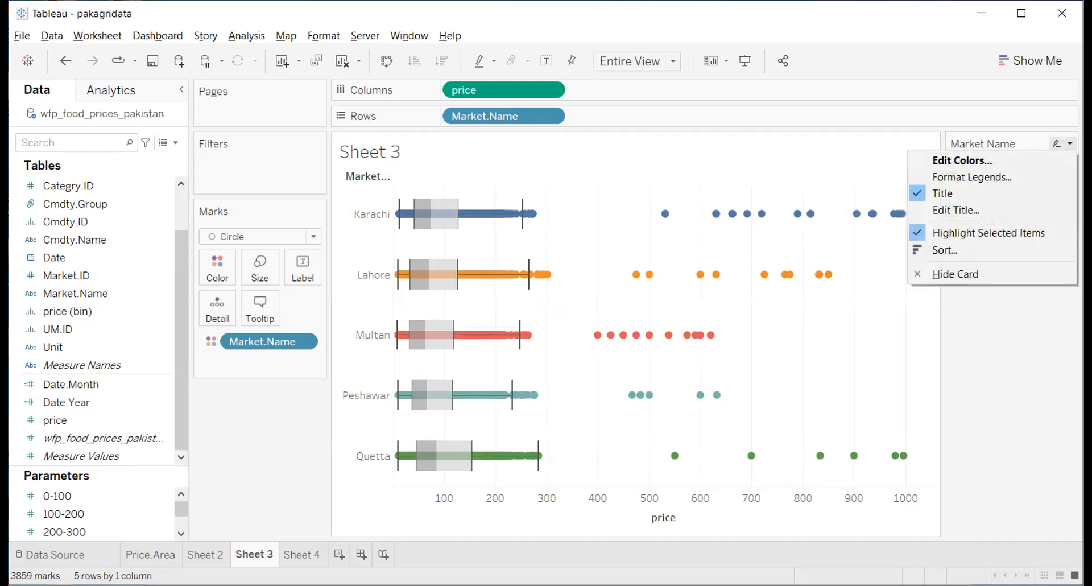
left_click(986, 274)
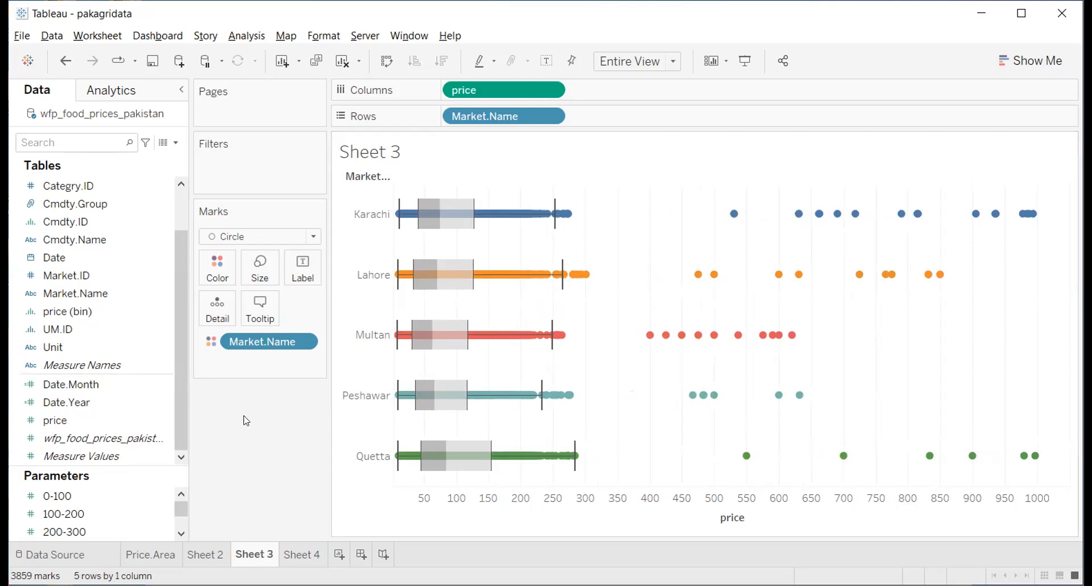
left_click(310, 341)
left_click(266, 585)
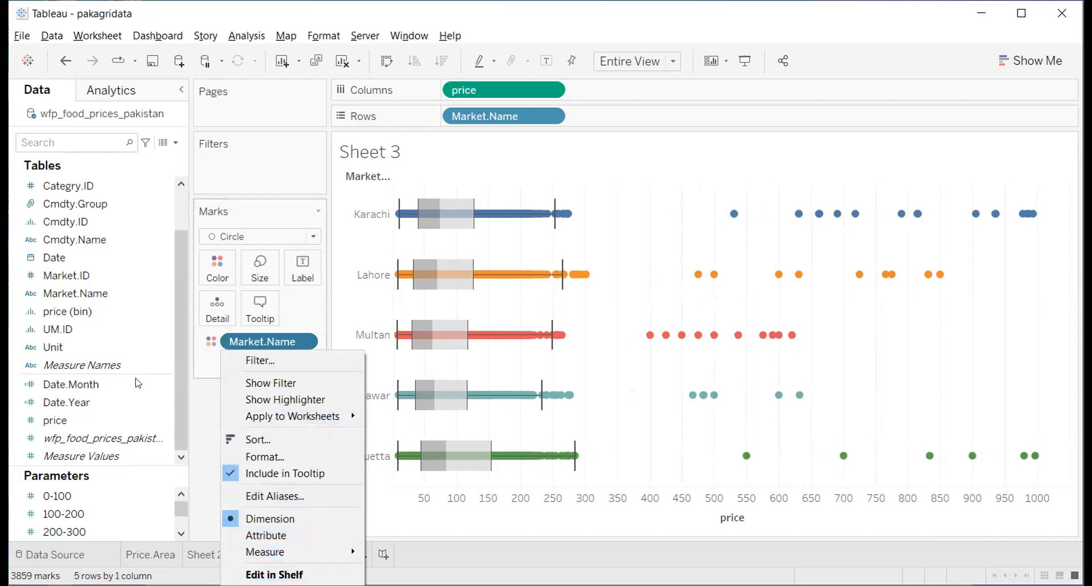
- Color the price points of the market box plots by Cmdty.Name and look over the legend's options
left_click(86, 239)
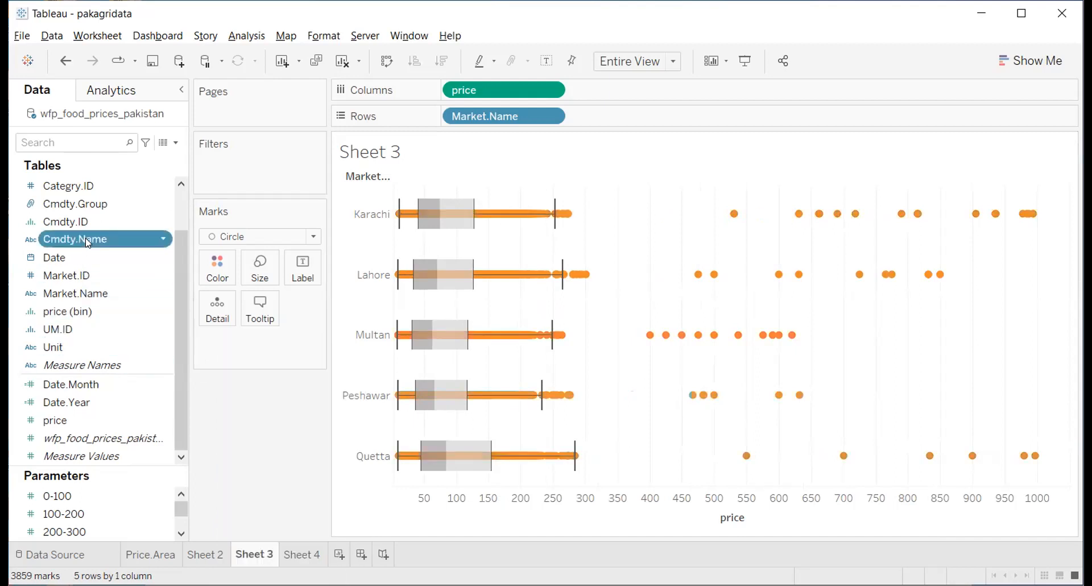
left_click_drag(196, 263, 221, 270)
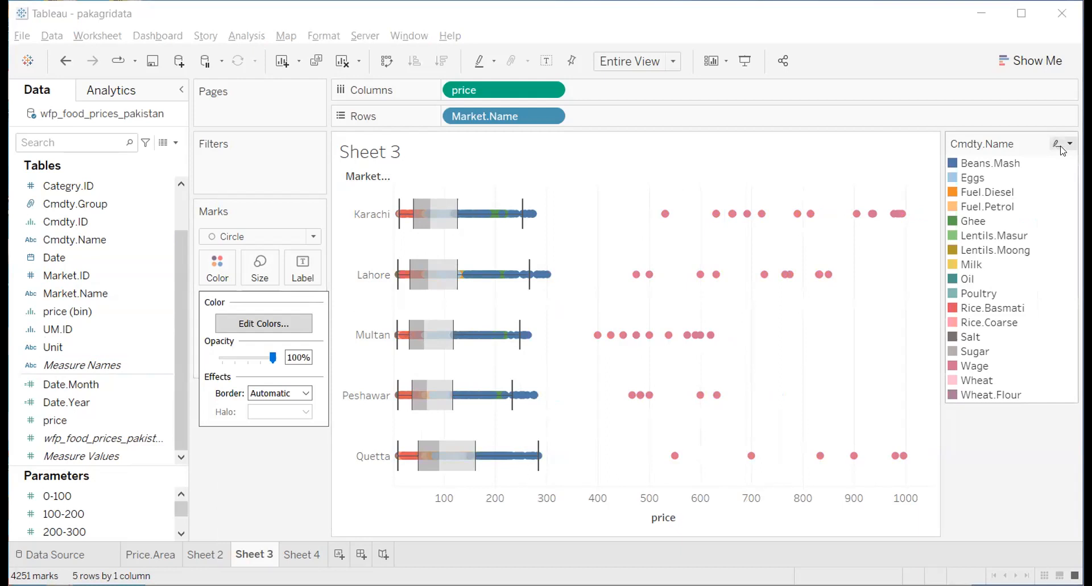
left_click(1069, 143)
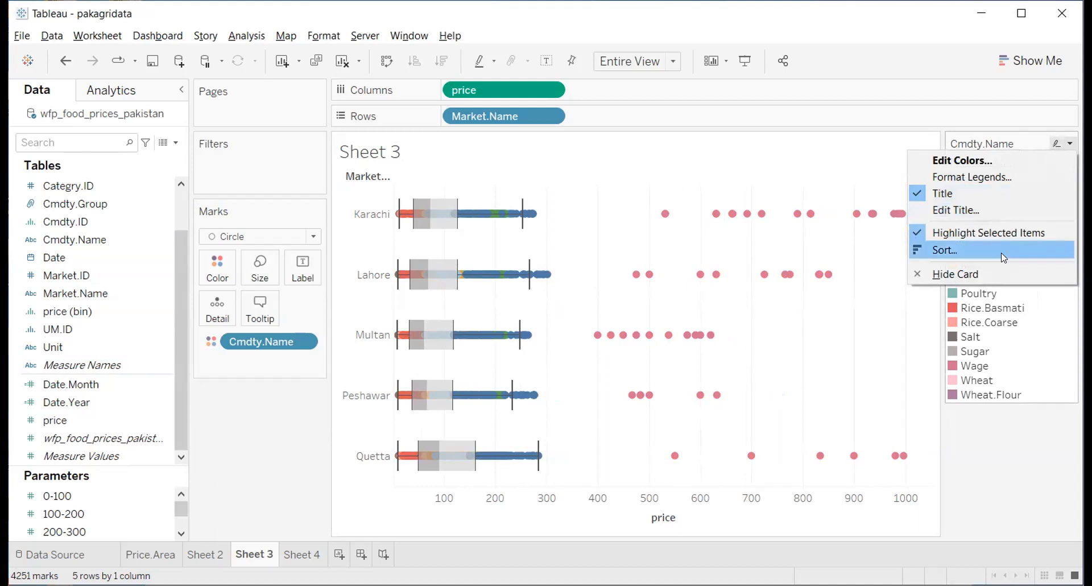
left_click(1062, 486)
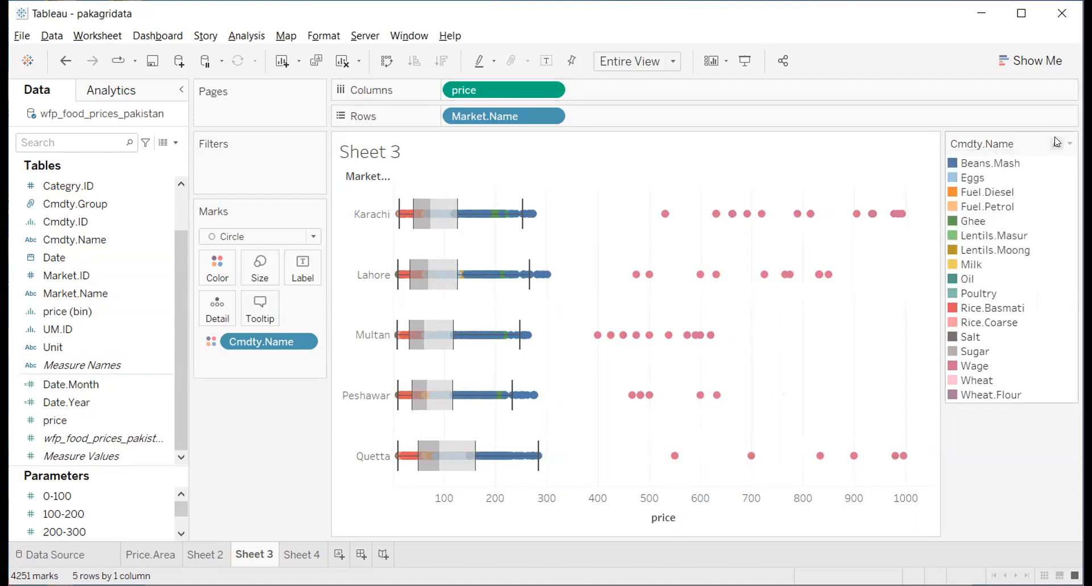
left_click(657, 512)
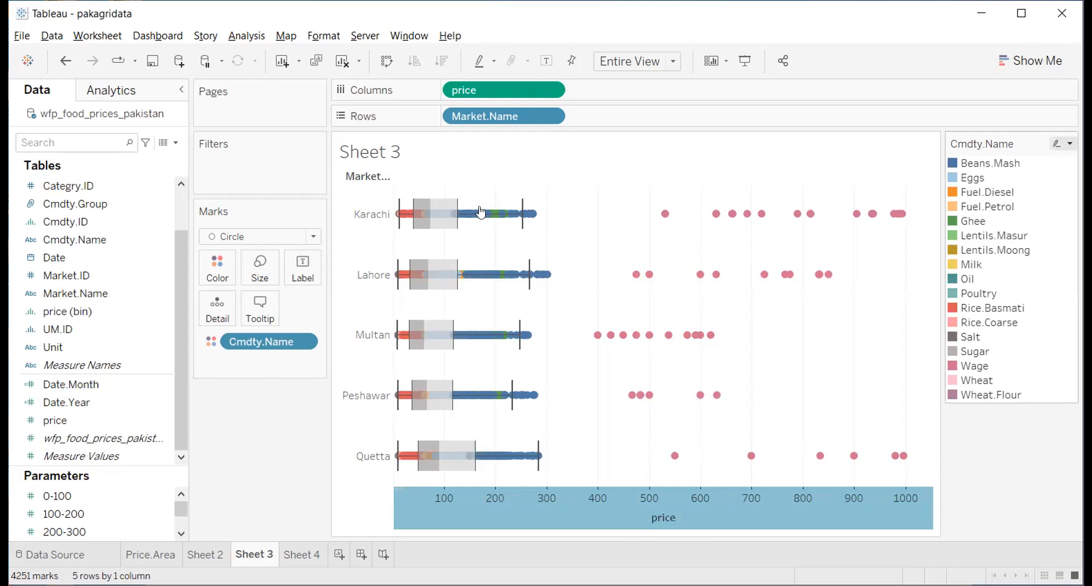
- Examine which commodities the outlying price points of the individual markets belong to
mouse_move(521, 228)
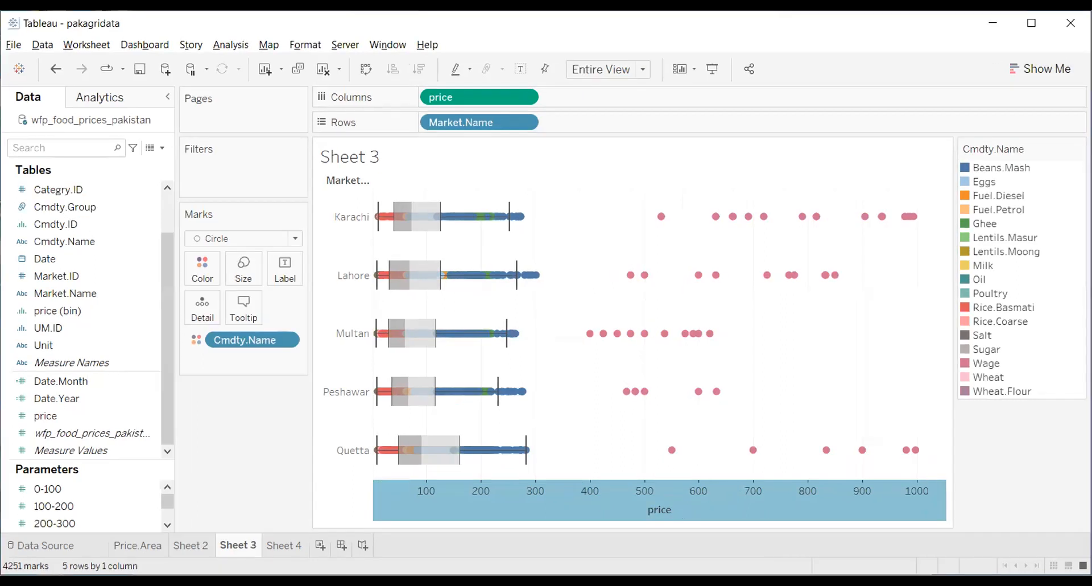
mouse_move(895, 455)
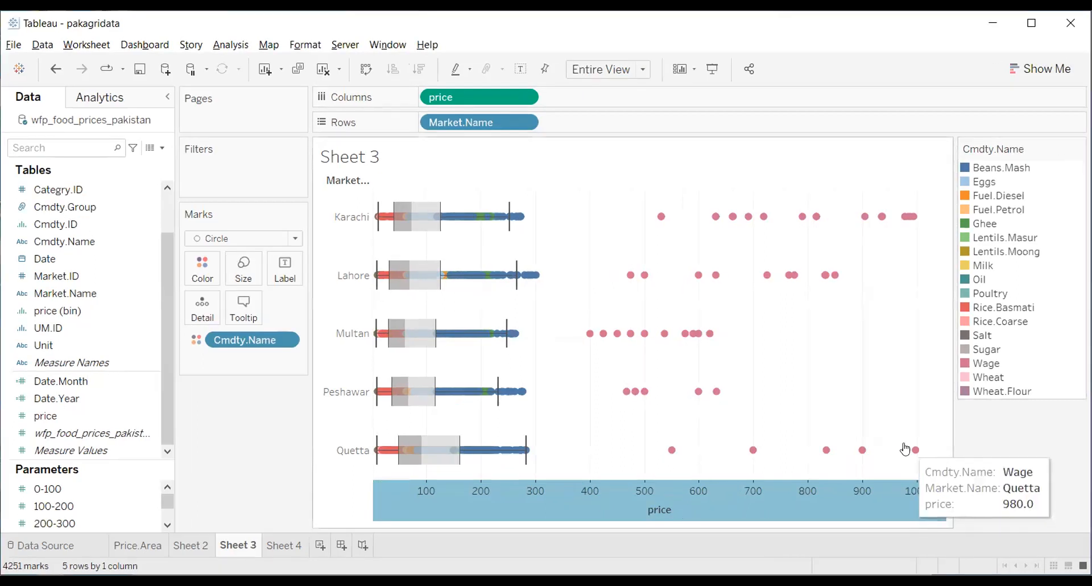
mouse_move(708, 392)
mouse_move(604, 332)
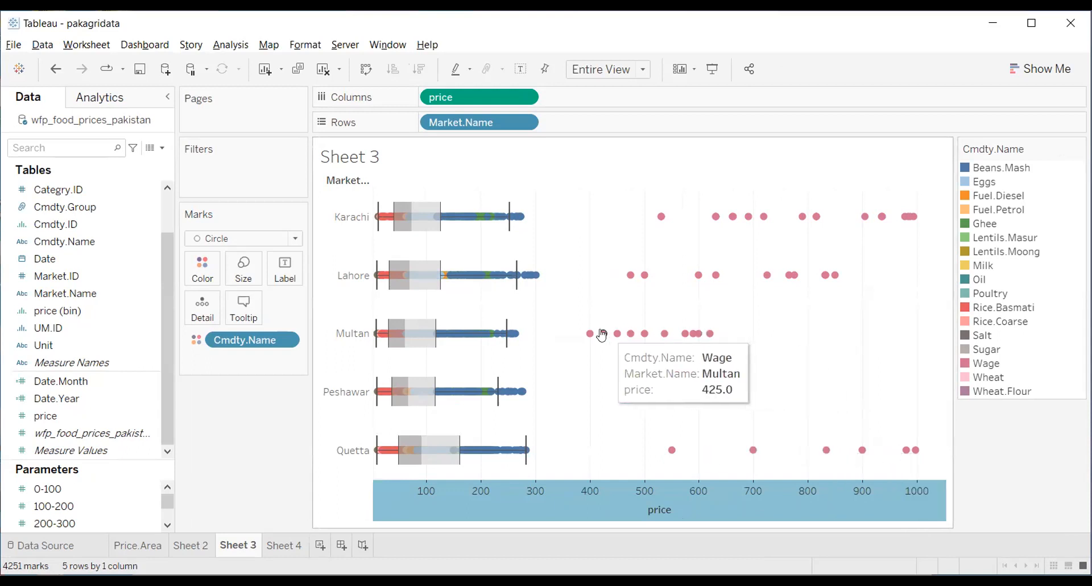
mouse_move(895, 217)
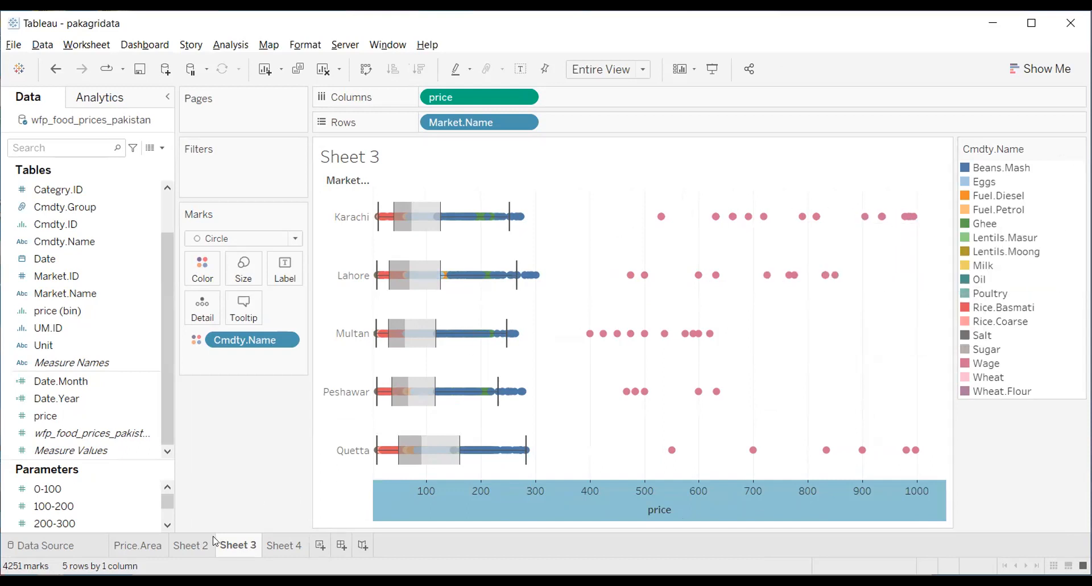
- Compare the commodity-colored box plots on Sheet 3 with the average-price bars of the Bar.Analysis sheet
left_click(185, 545)
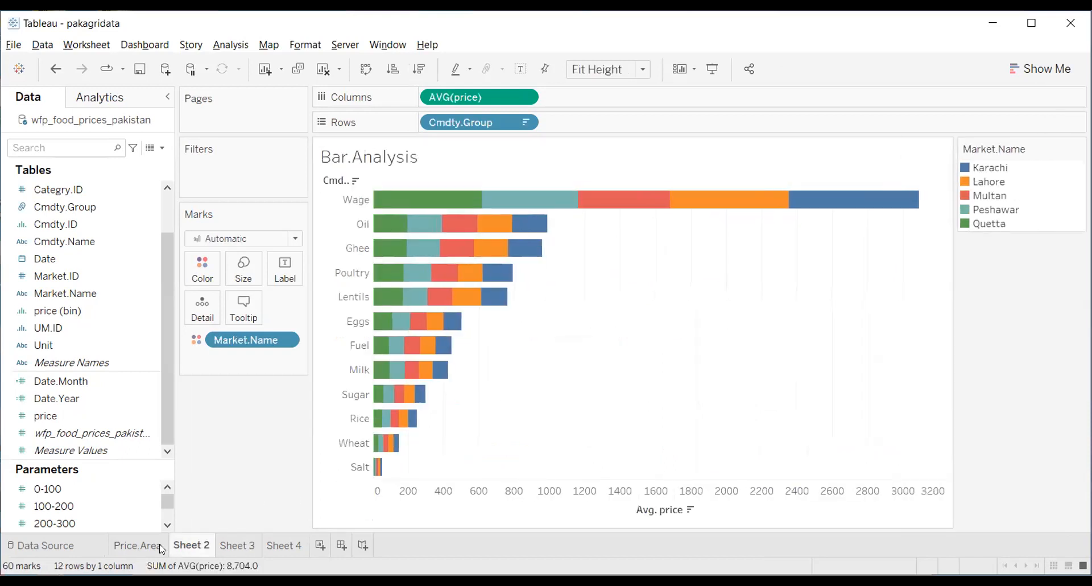
mouse_move(162, 548)
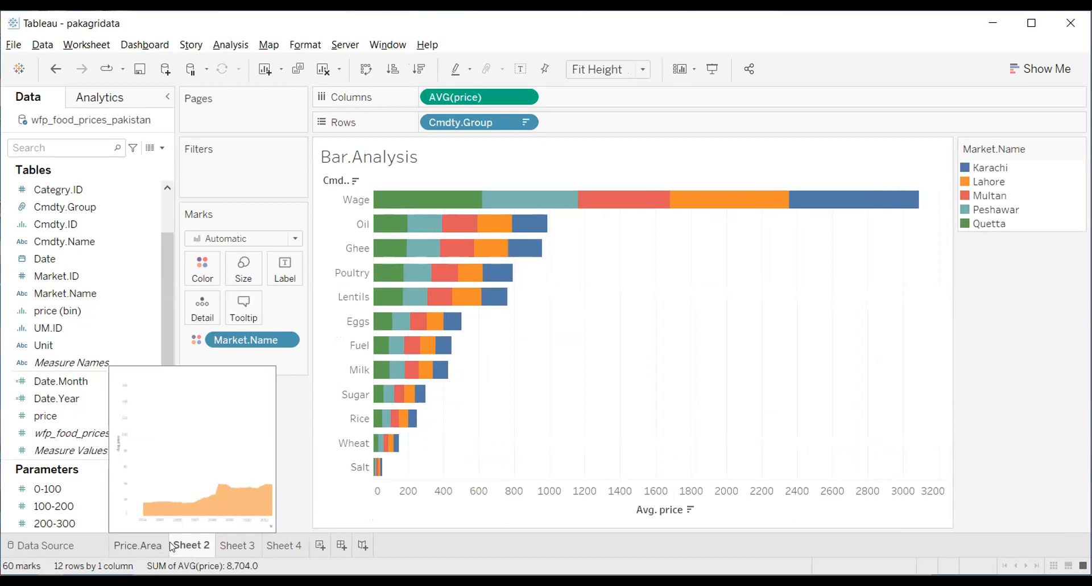
left_click(288, 547)
left_click(252, 547)
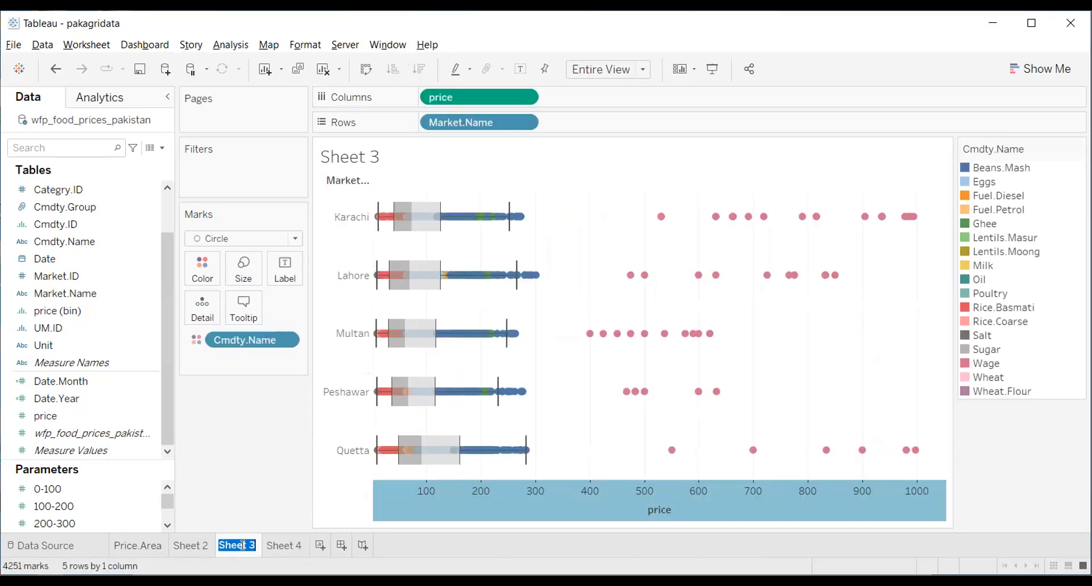
mouse_move(754, 219)
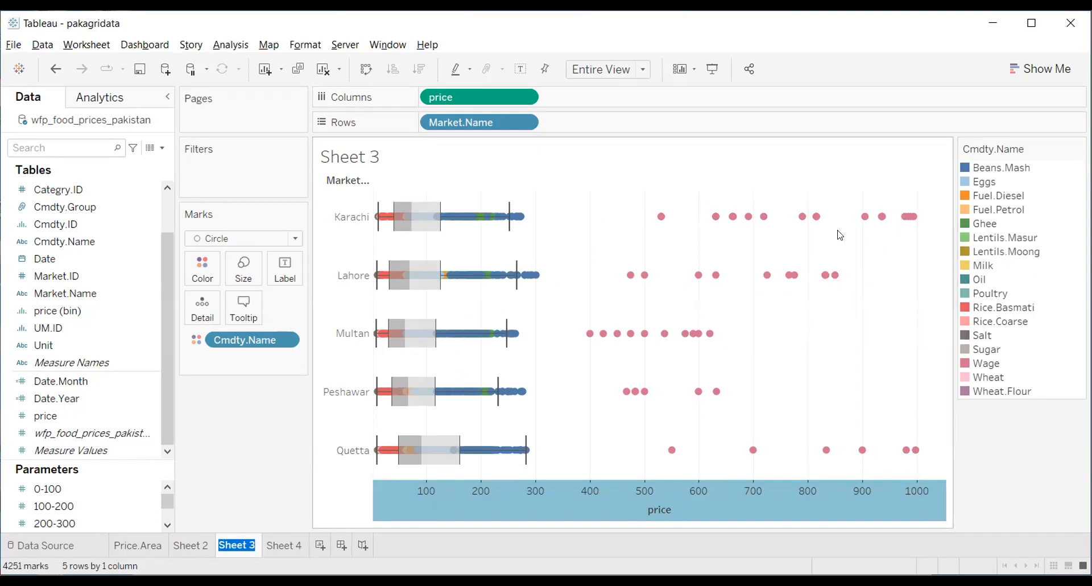
mouse_move(716, 483)
left_click(192, 546)
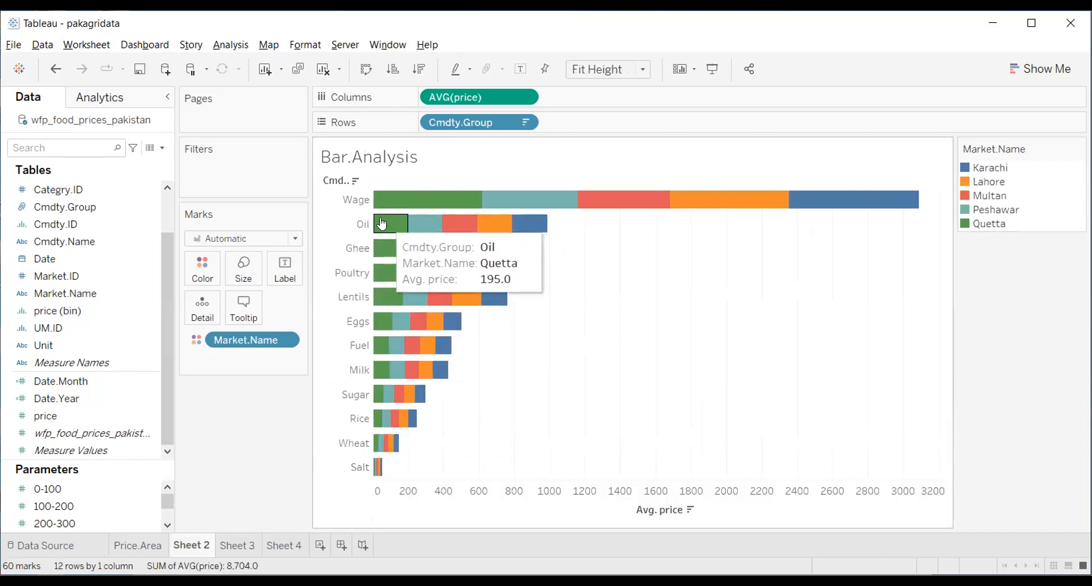
- Try keeping only the Wage group and excluding it on the Bar.Analysis chart, and undo both filters
mouse_move(378, 276)
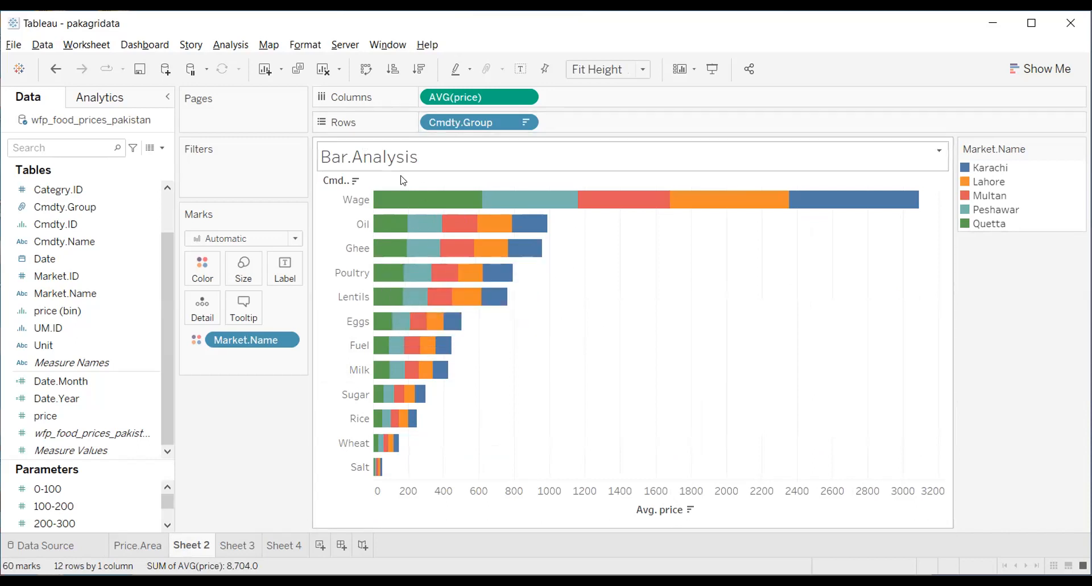
mouse_move(391, 196)
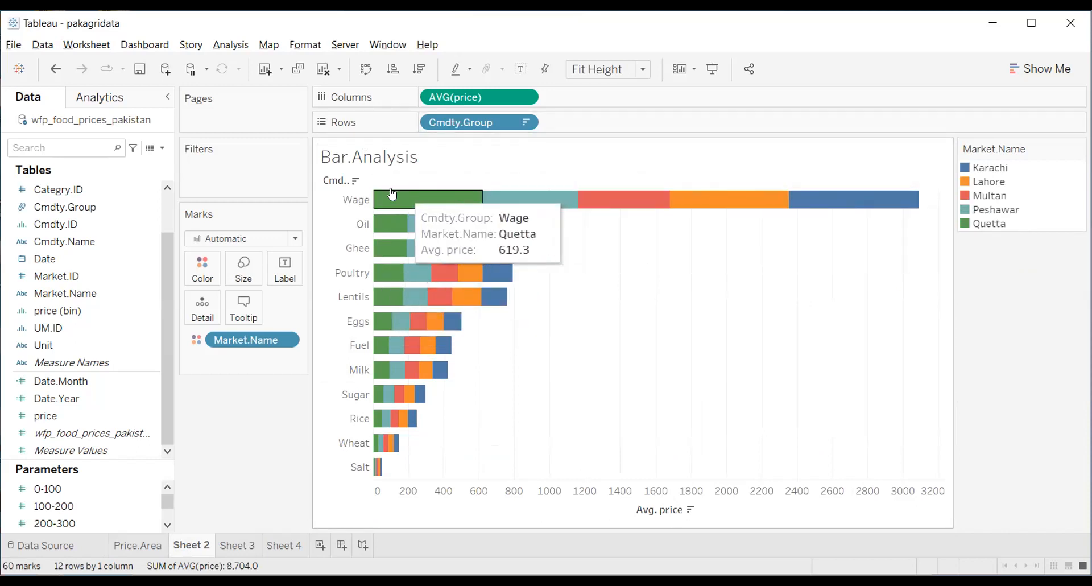
double_click(353, 202)
right_click(350, 247)
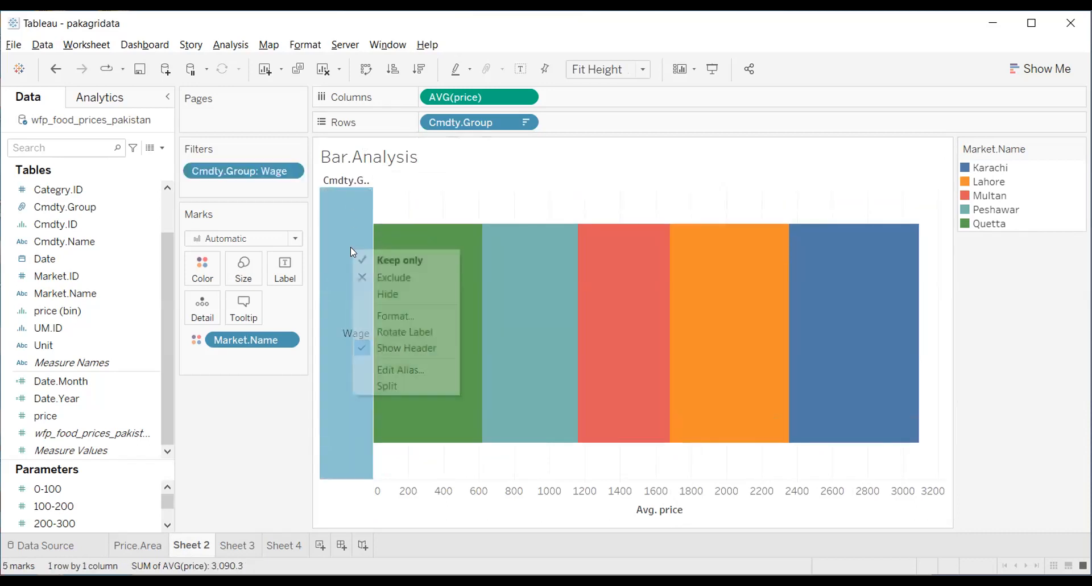
left_click(382, 276)
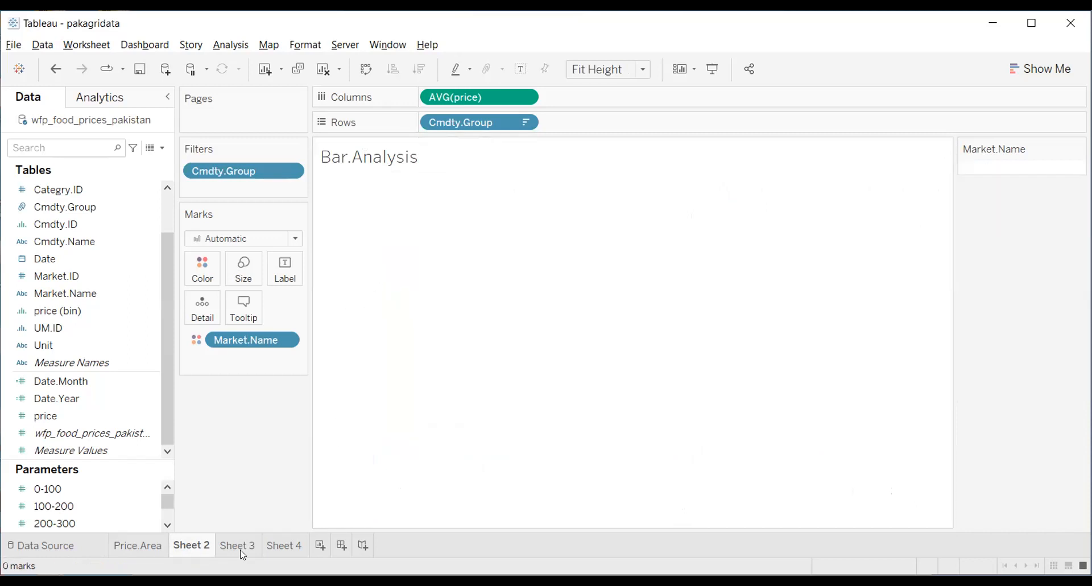
key("ctrl+z")
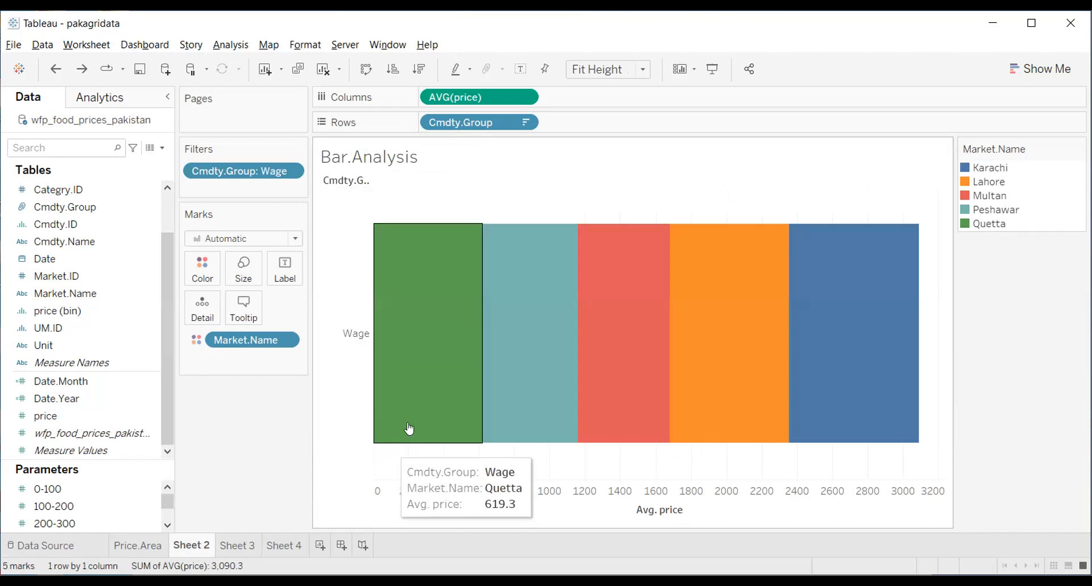
key("ctrl+z")
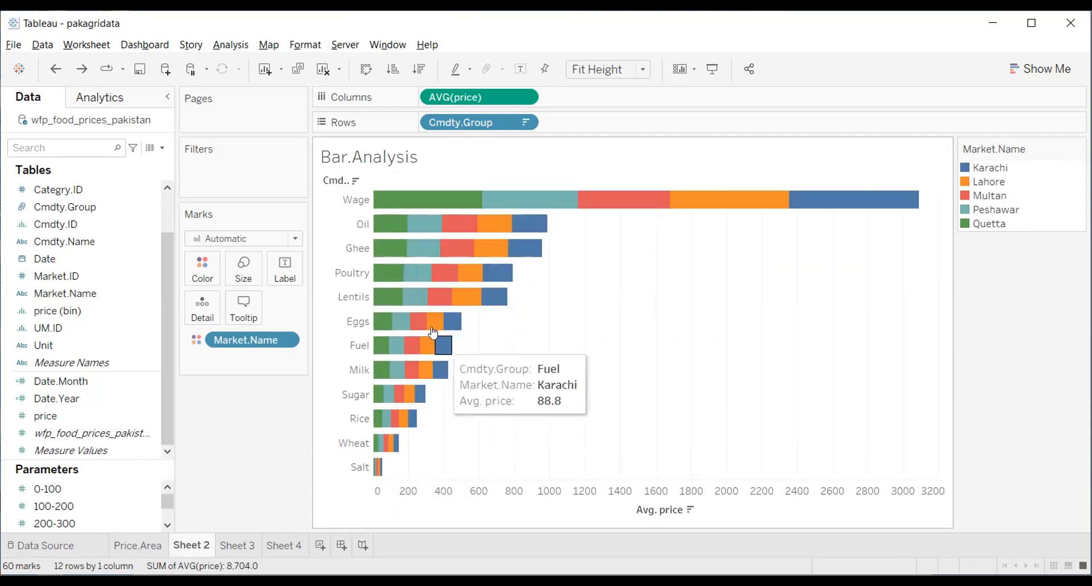
- Exclude the Quetta segment of the Wage bar from the Bar.Analysis chart
left_click(424, 201)
left_click(526, 201)
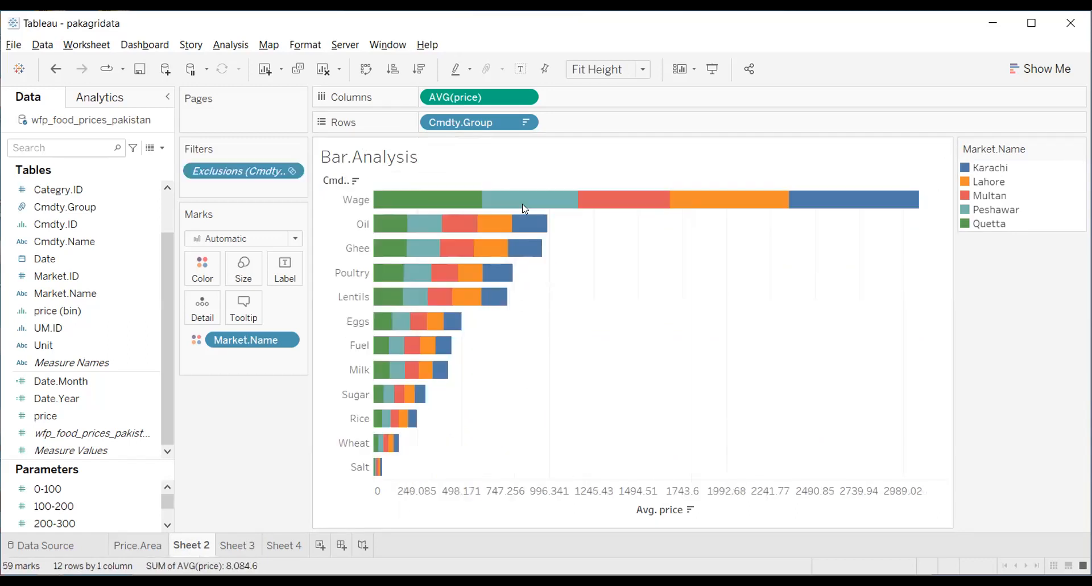
- Try excluding the whole Wage group from the average-price bars, and undo that exclusion
left_click(360, 202)
right_click(358, 199)
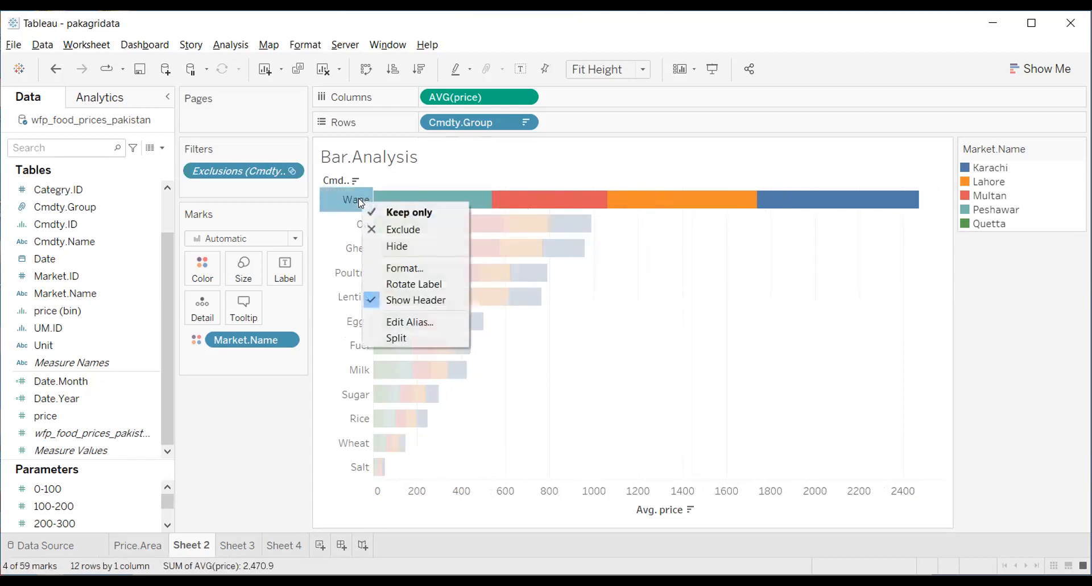
left_click(426, 228)
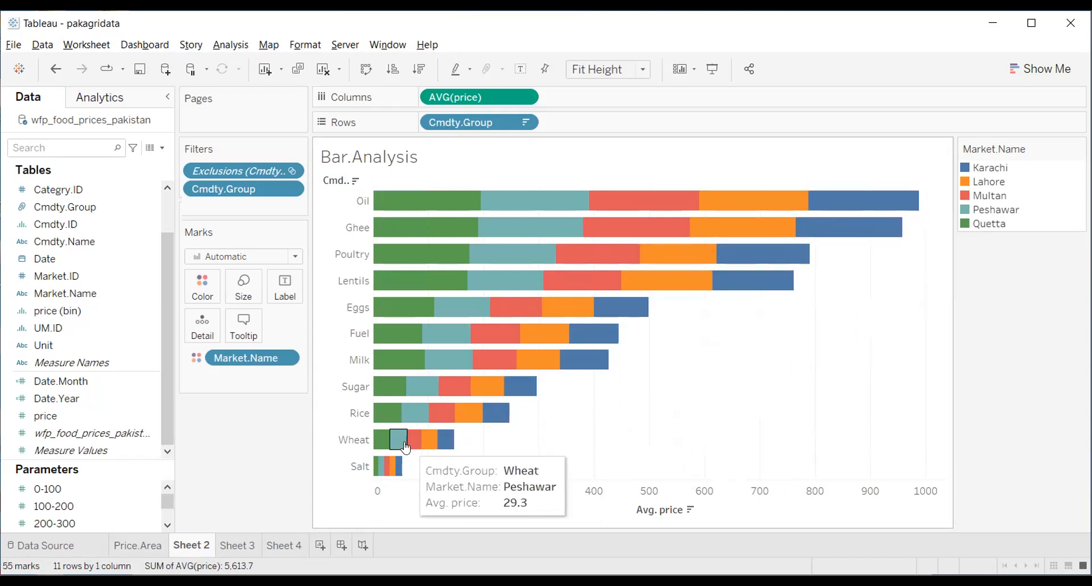
key("ctrl+z")
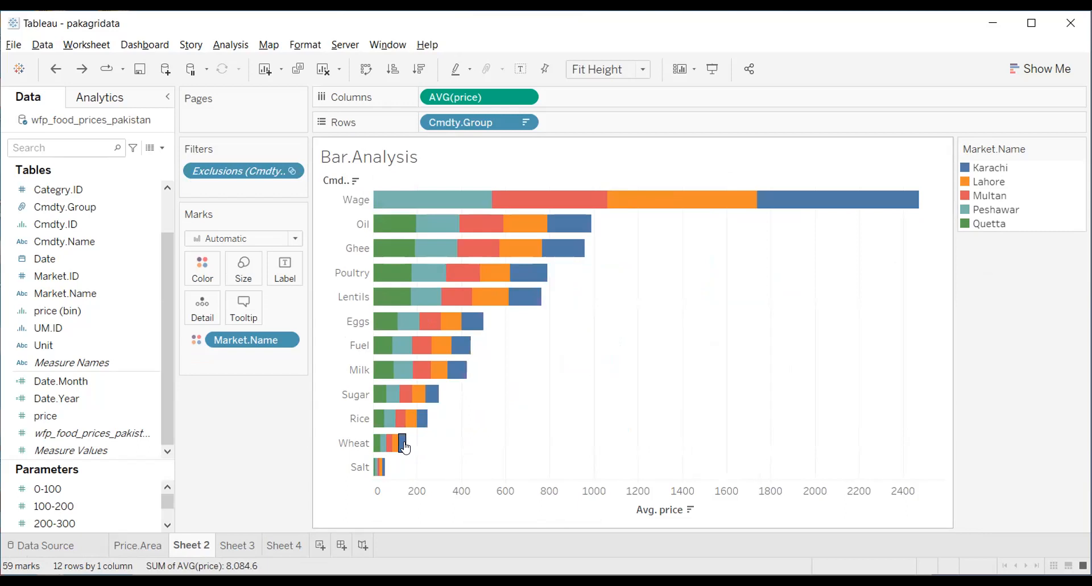
- Filter the Sheet 3 box plots by Cmdty.Name, keeping every commodity except Wage
left_click(253, 547)
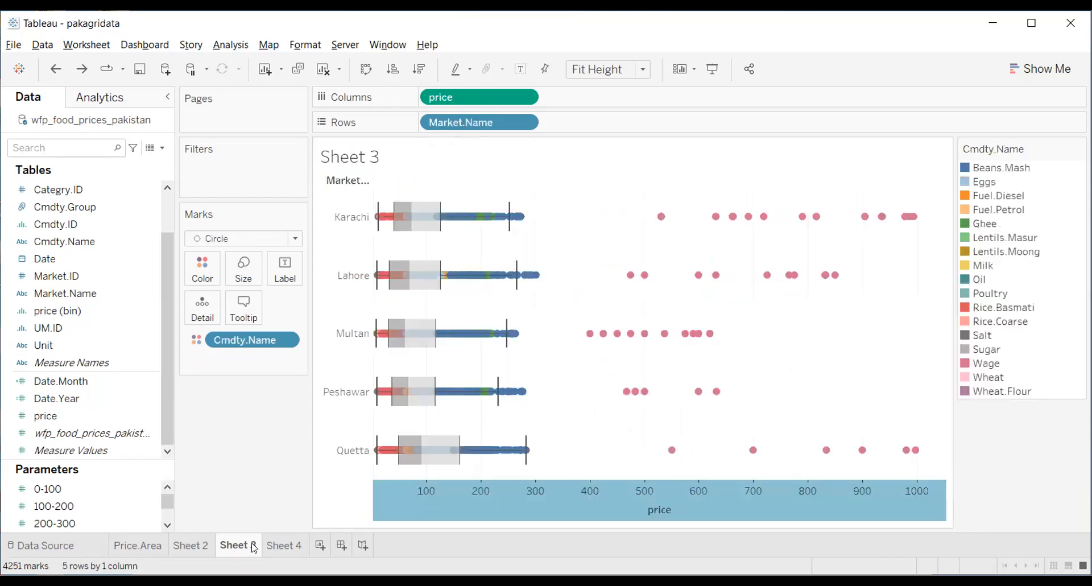
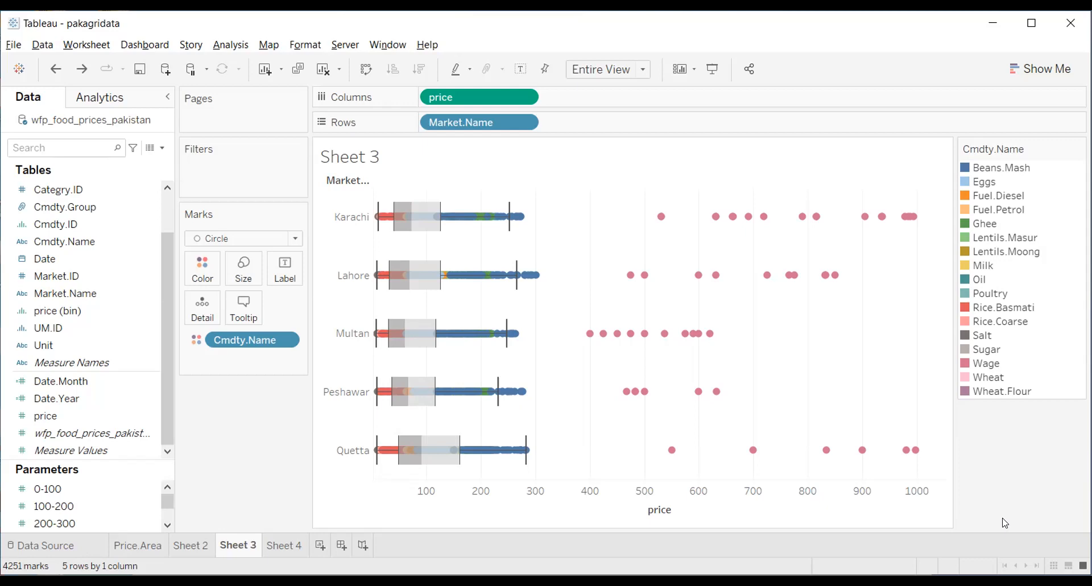
left_click(77, 239)
left_click_drag(233, 170, 234, 171)
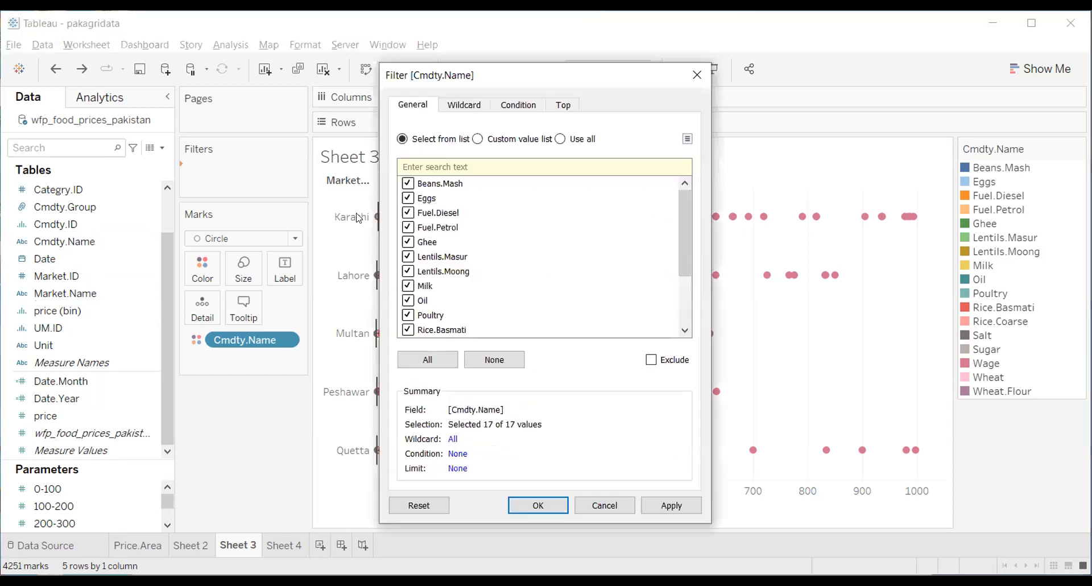
left_click(494, 359)
left_click(427, 359)
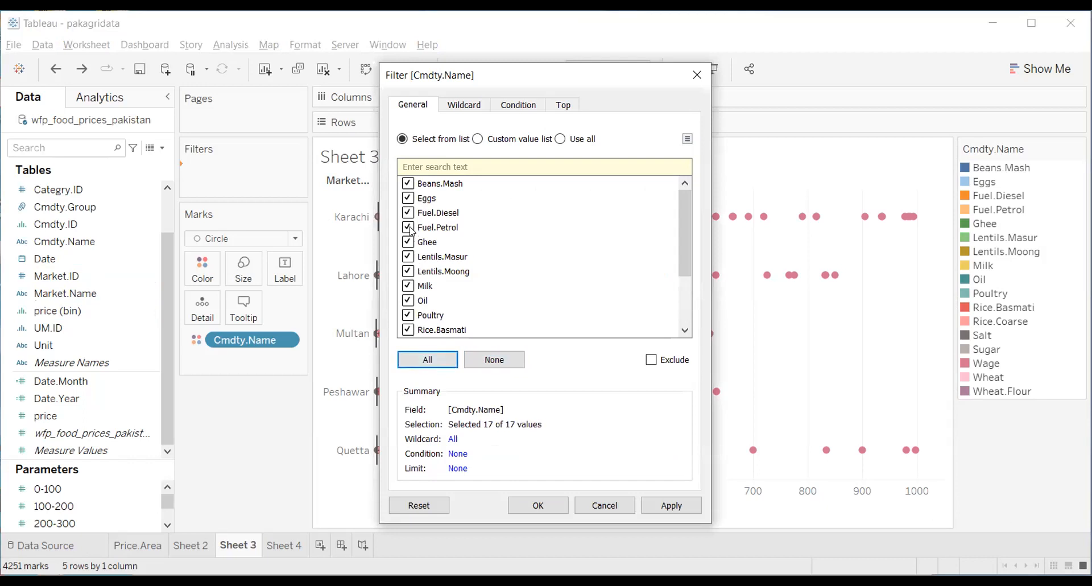
scroll(412, 233, "down", 2)
left_click(408, 301)
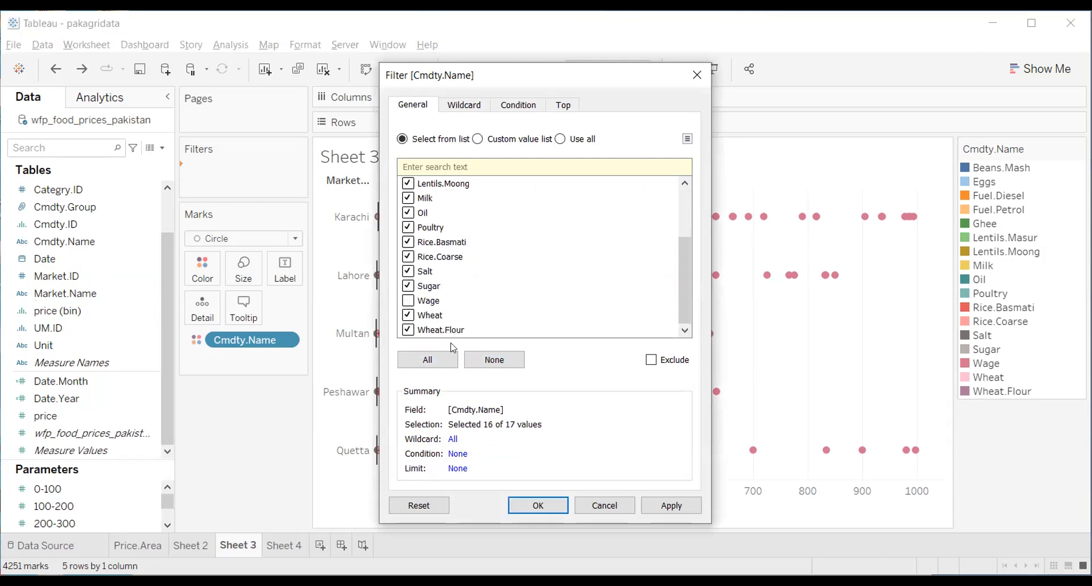
left_click(671, 504)
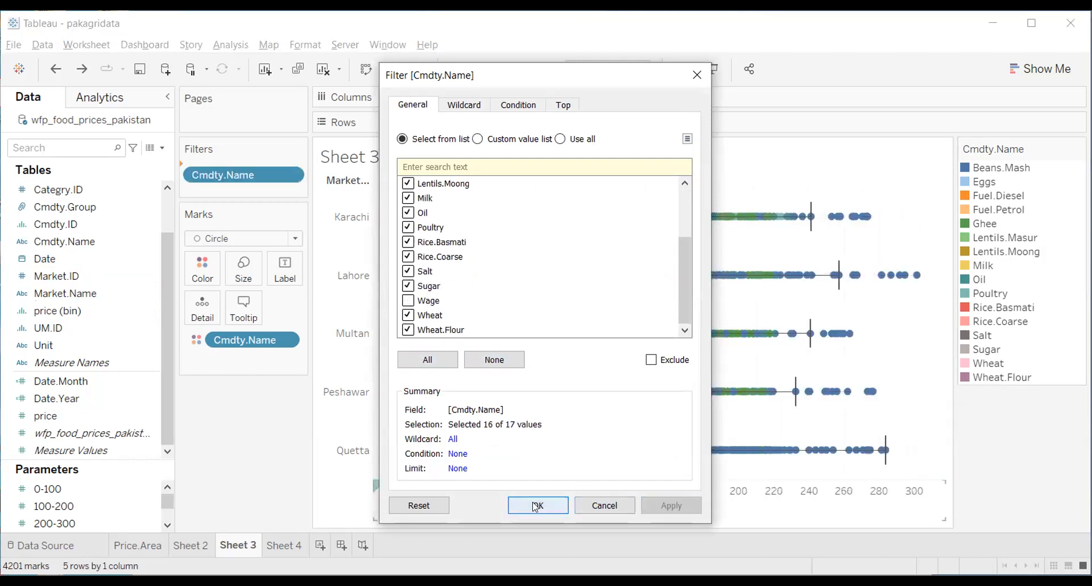
left_click(537, 505)
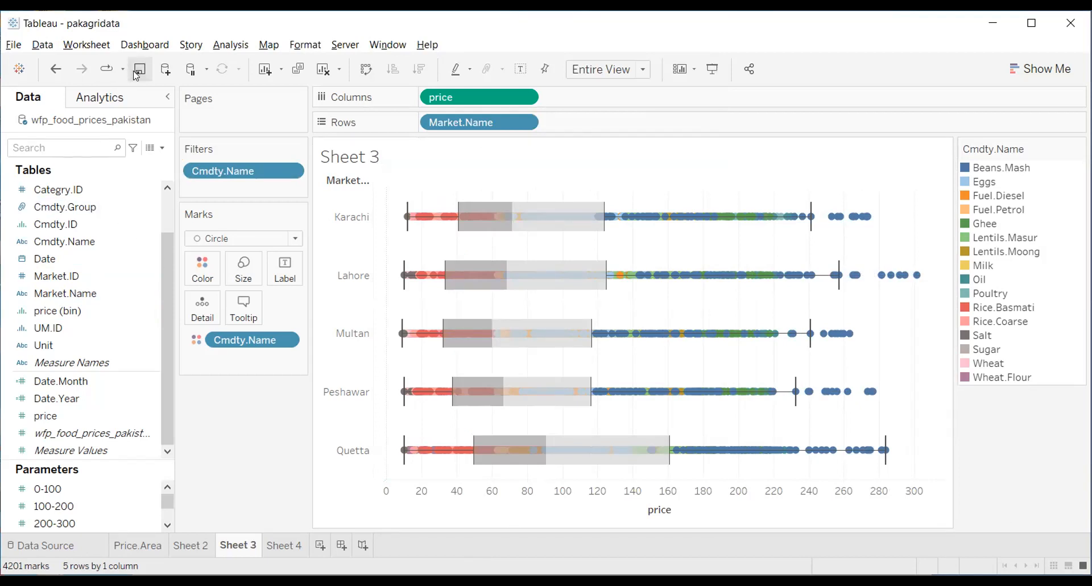
- Examine the commodities of the high price points in Multan, Peshawar and Quetta, and Quetta's box-plot statistics
mouse_move(843, 343)
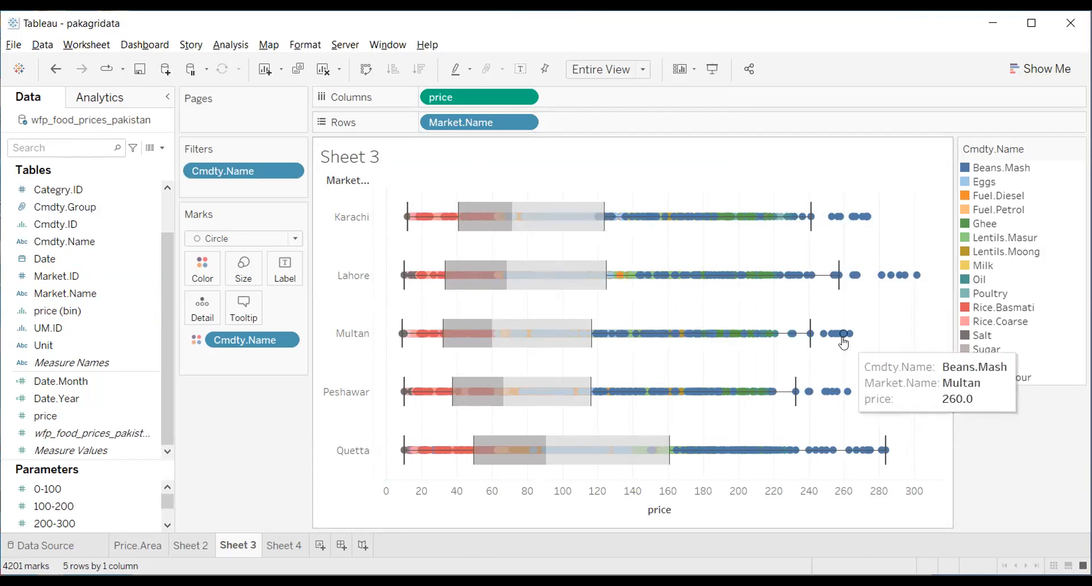
mouse_move(808, 399)
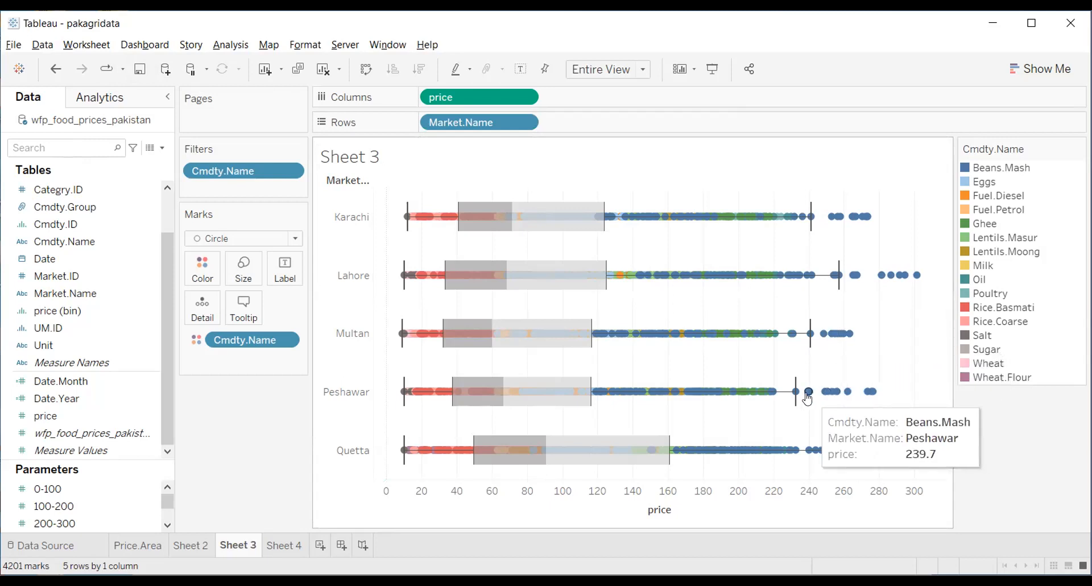
mouse_move(698, 456)
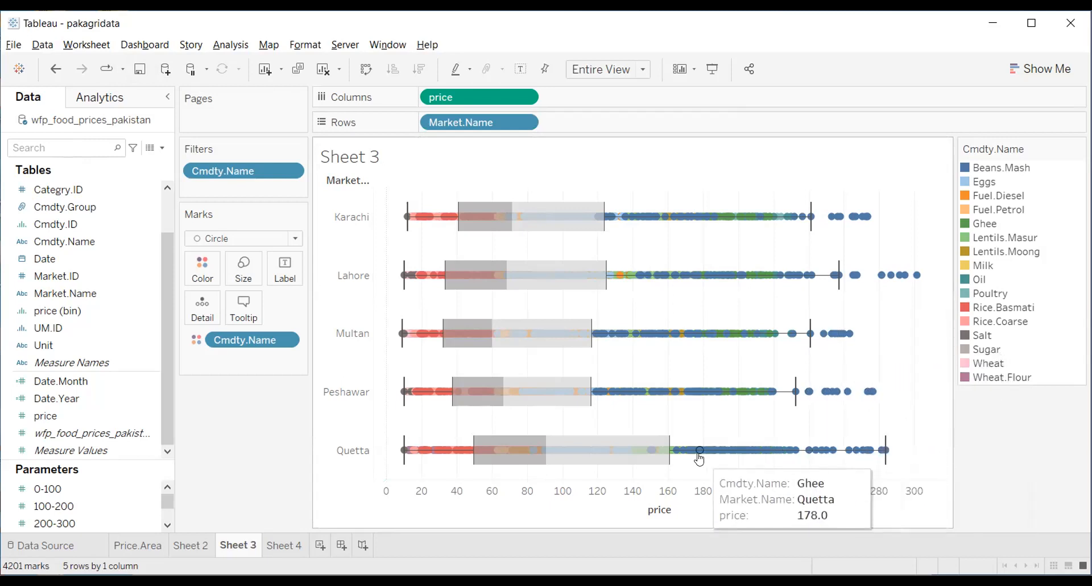
mouse_move(792, 458)
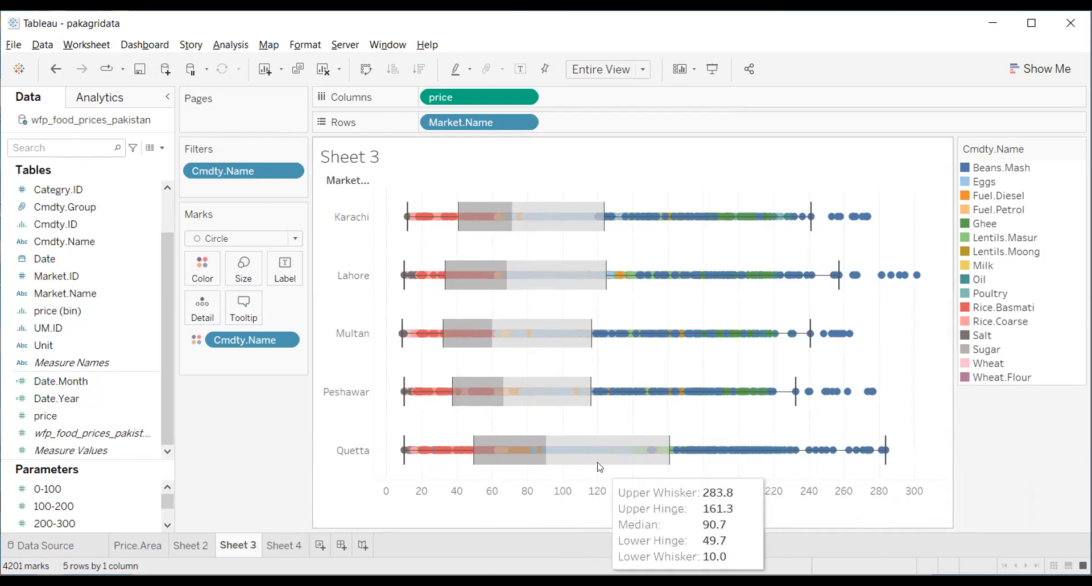
mouse_move(446, 458)
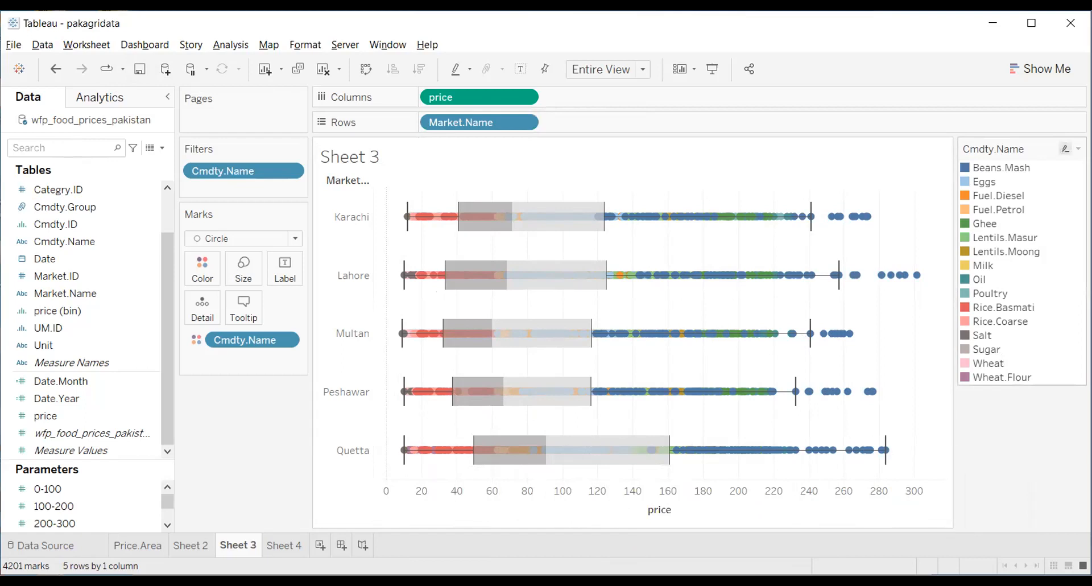
- Sort the Cmdty.Name legend by data source order, ascending
left_click(1077, 149)
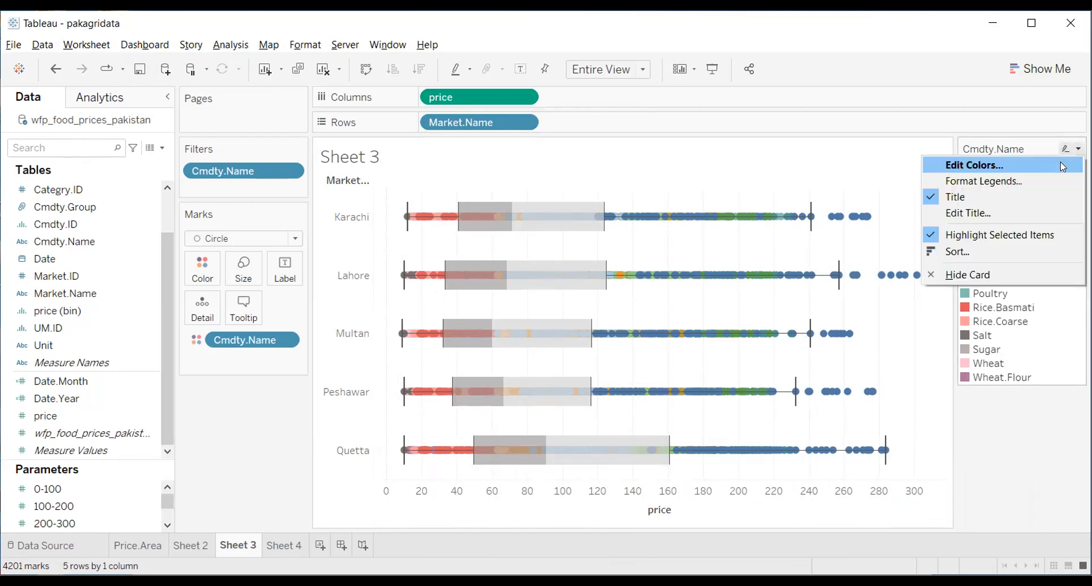
left_click(1027, 253)
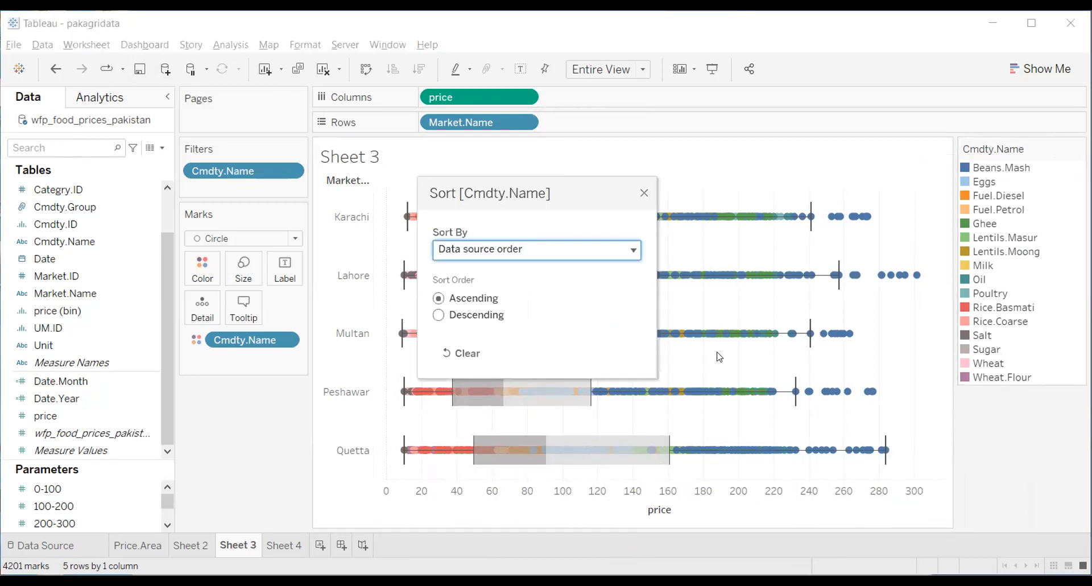
left_click(492, 315)
left_click(483, 301)
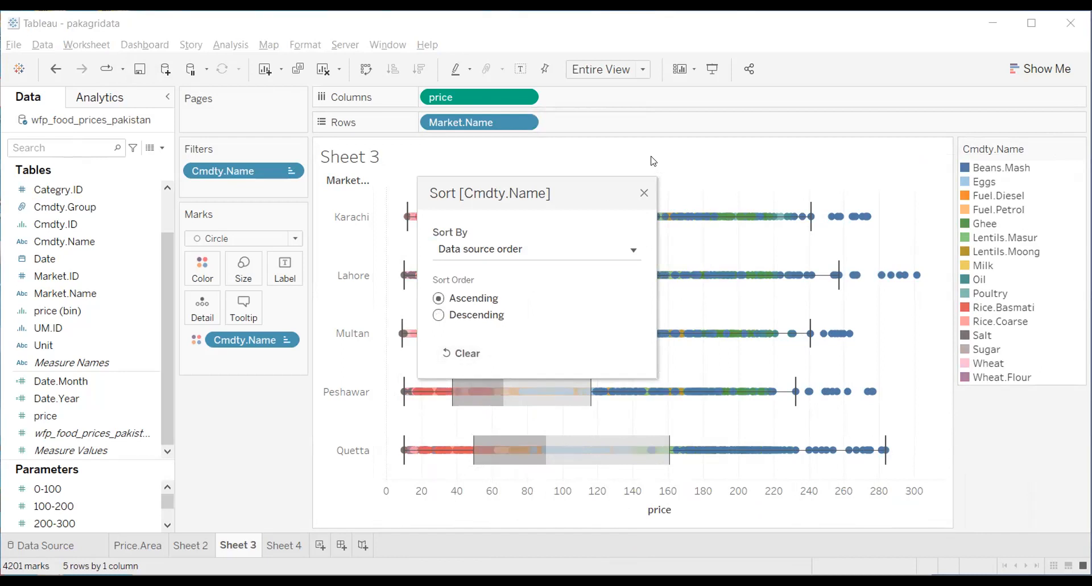
left_click(644, 193)
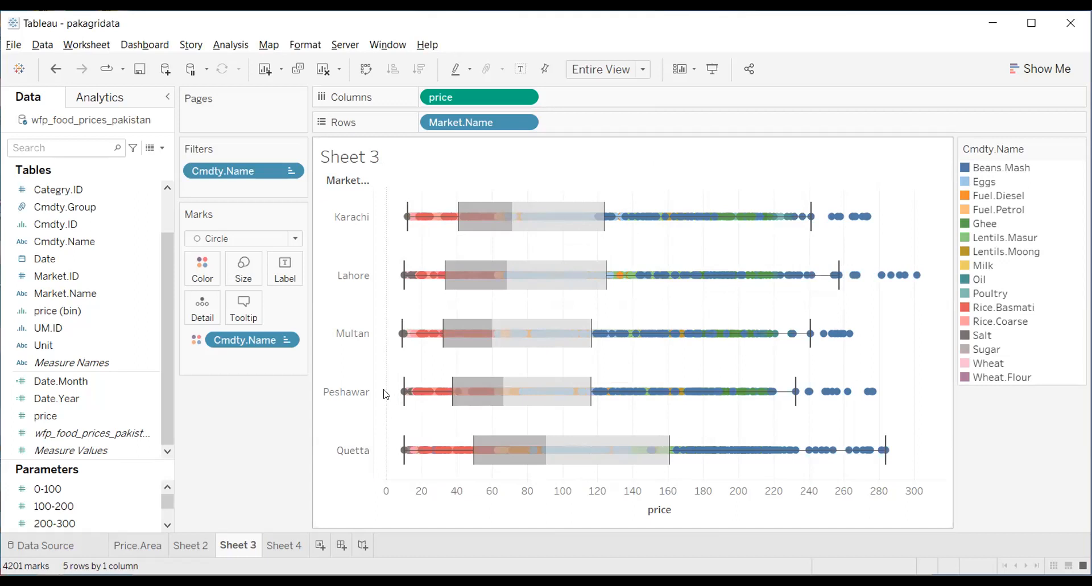
- Examine the highest price points of Lahore and Quetta and look over the price field's options
mouse_move(827, 283)
mouse_move(891, 275)
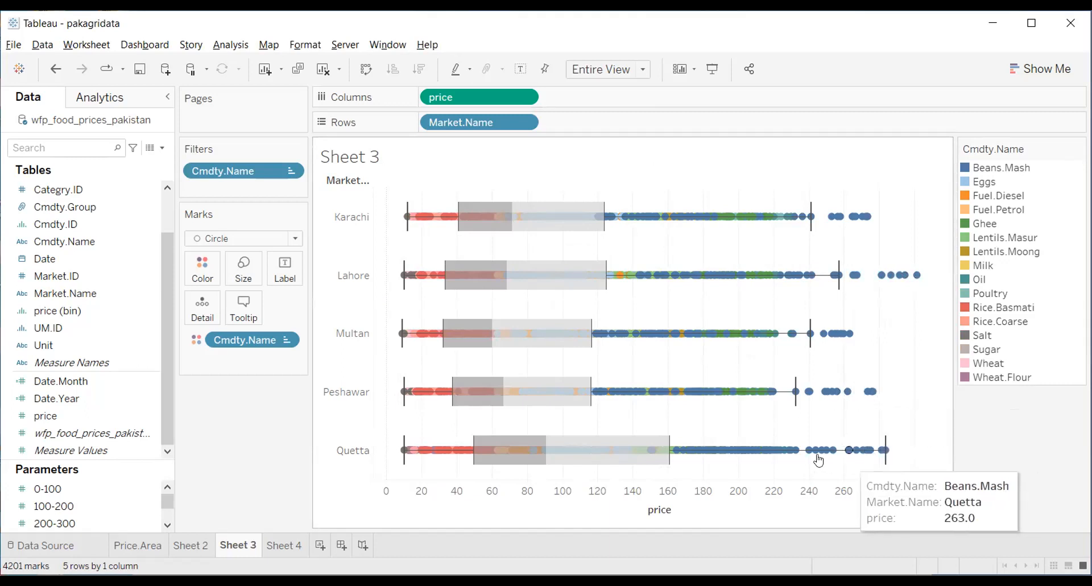
mouse_move(889, 455)
mouse_move(829, 462)
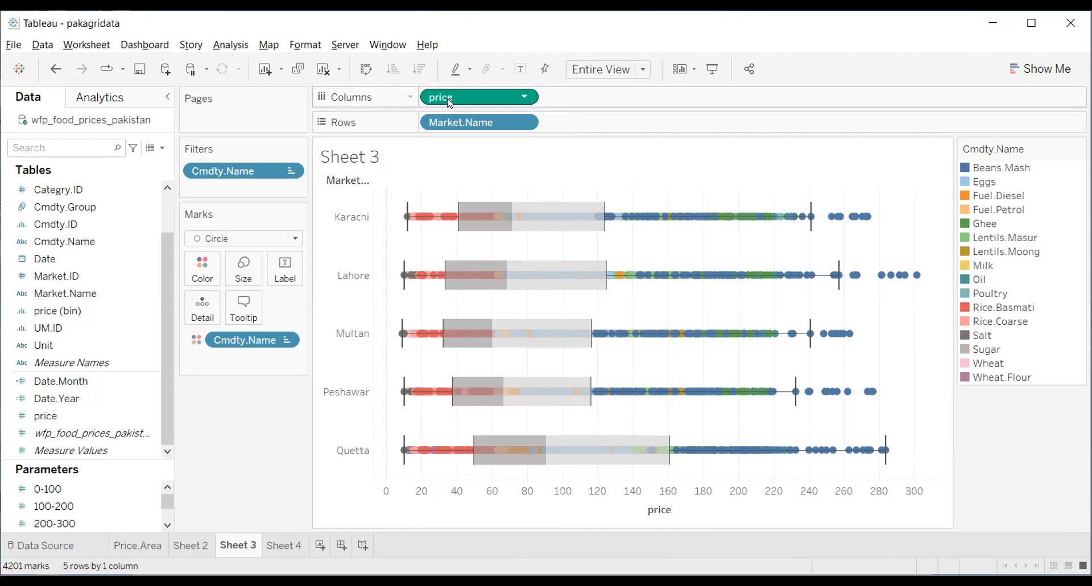
left_click(523, 97)
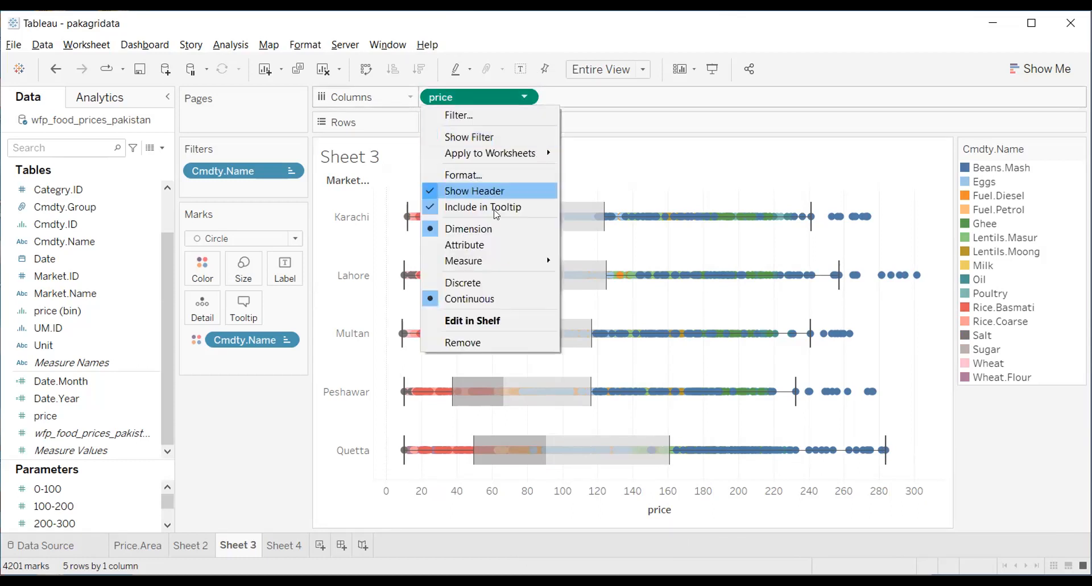
left_click(730, 133)
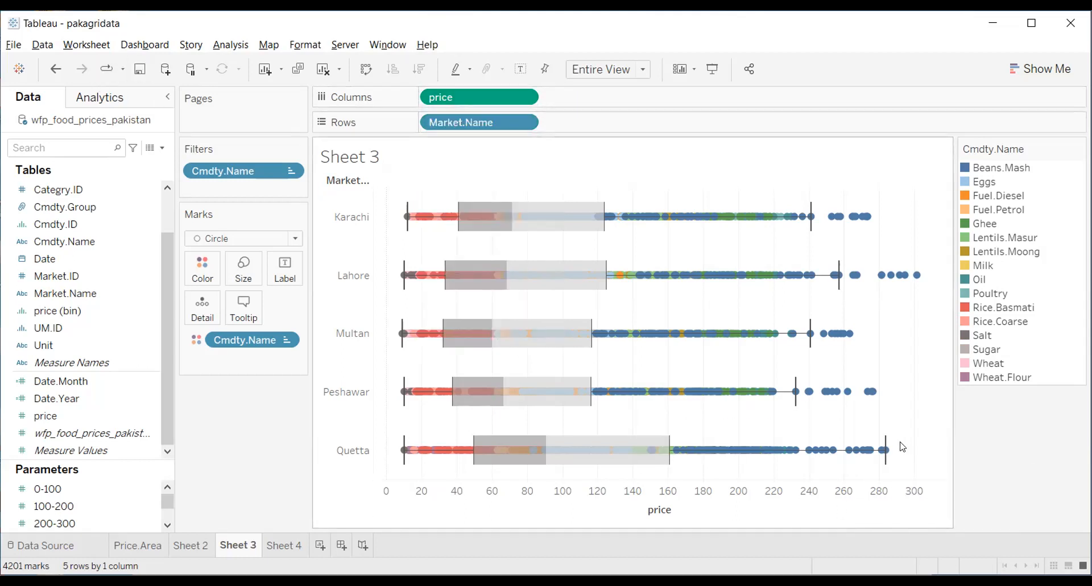
mouse_move(876, 448)
- Compare the average-price bars on Sheet 2 with the Sheet 3 box plots and examine the Quetta and Lahore boxes
double_click(195, 545)
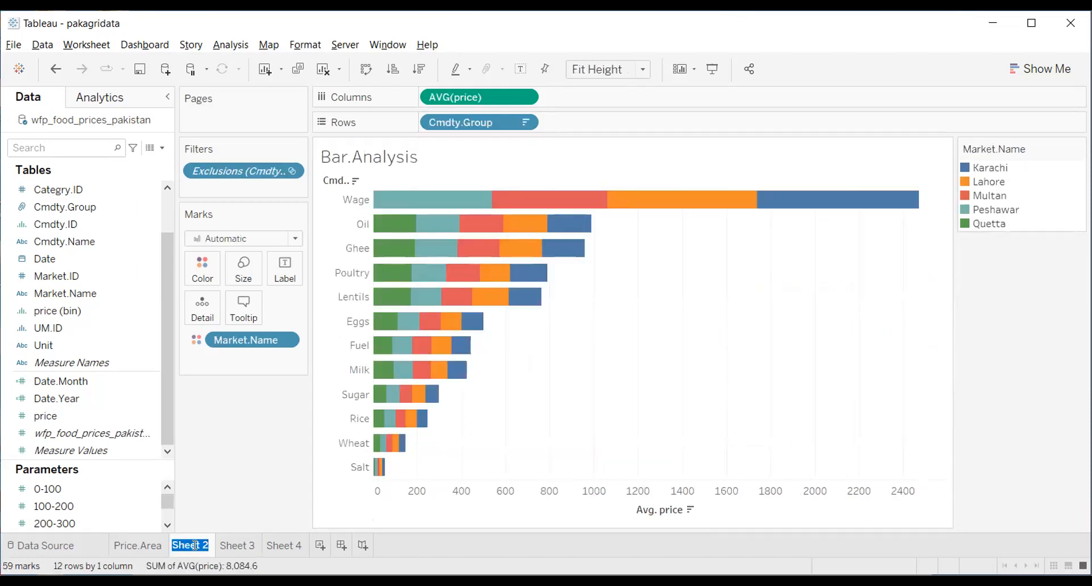
left_click(247, 546)
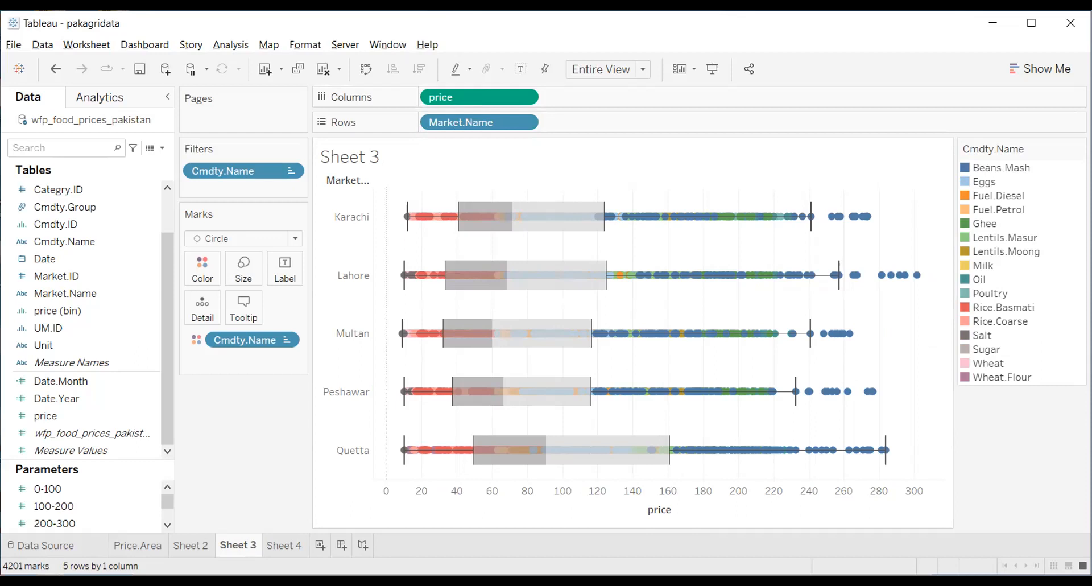
left_click_drag(504, 104, 513, 121)
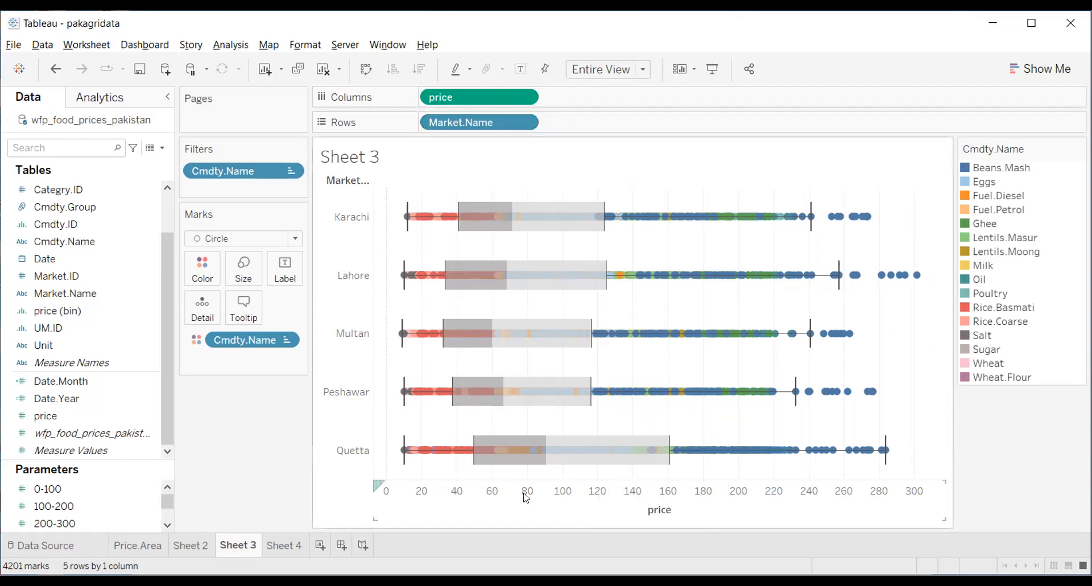
mouse_move(522, 454)
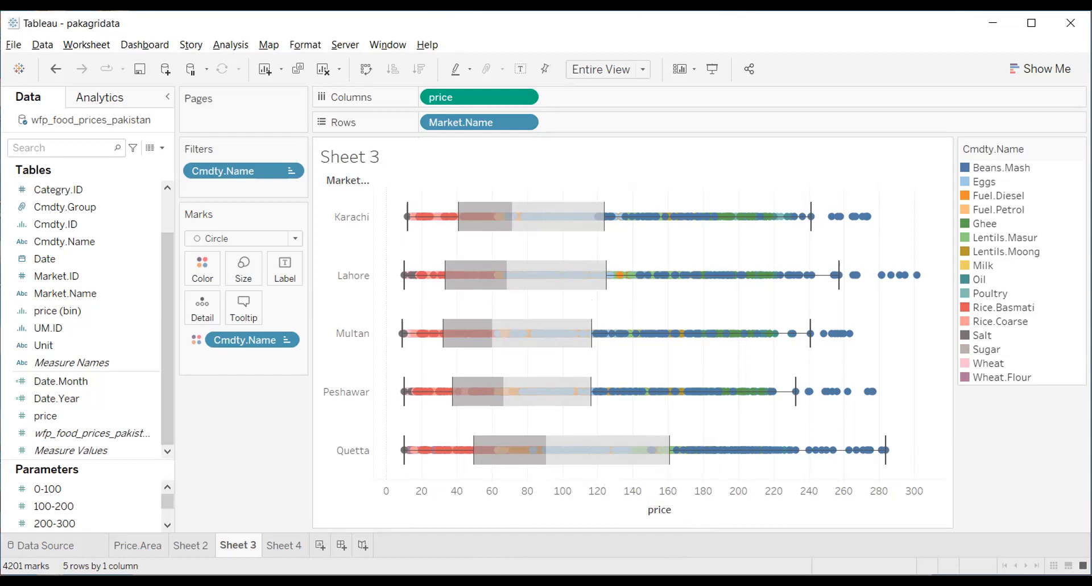
mouse_move(569, 276)
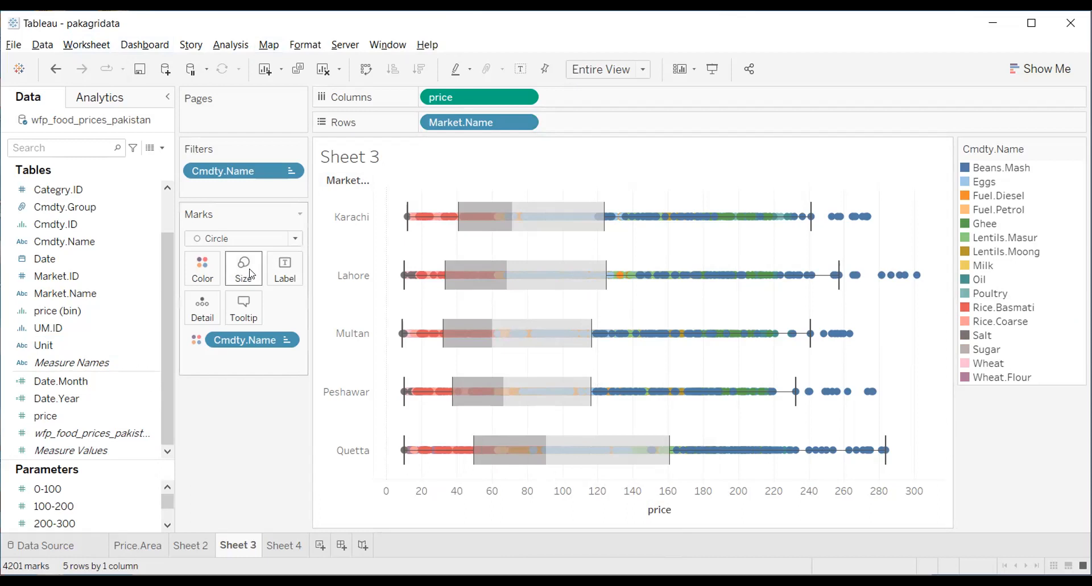
- Try sizing the circles by Date.Month, switch to sizing them by the sum of Date.Year and enlarge the marks
left_click_drag(99, 379, 231, 270)
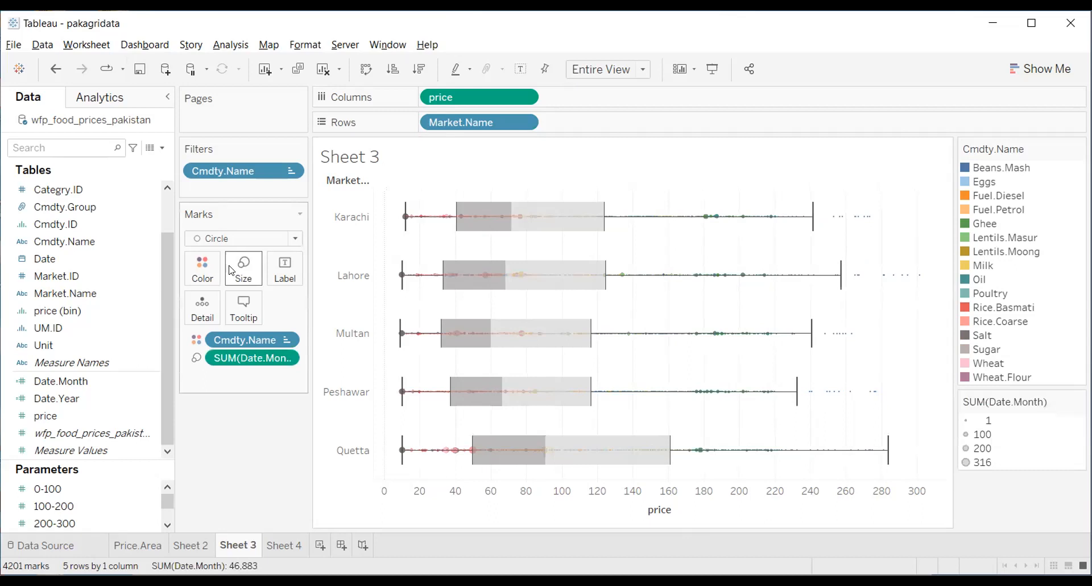
key("ctrl+z")
left_click(84, 397)
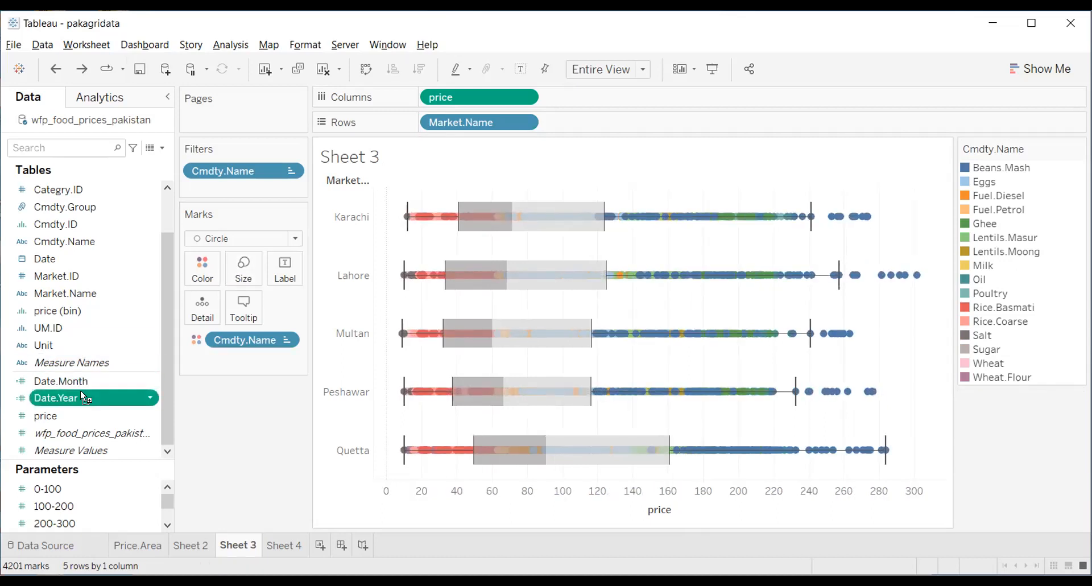
left_click_drag(230, 270, 230, 271)
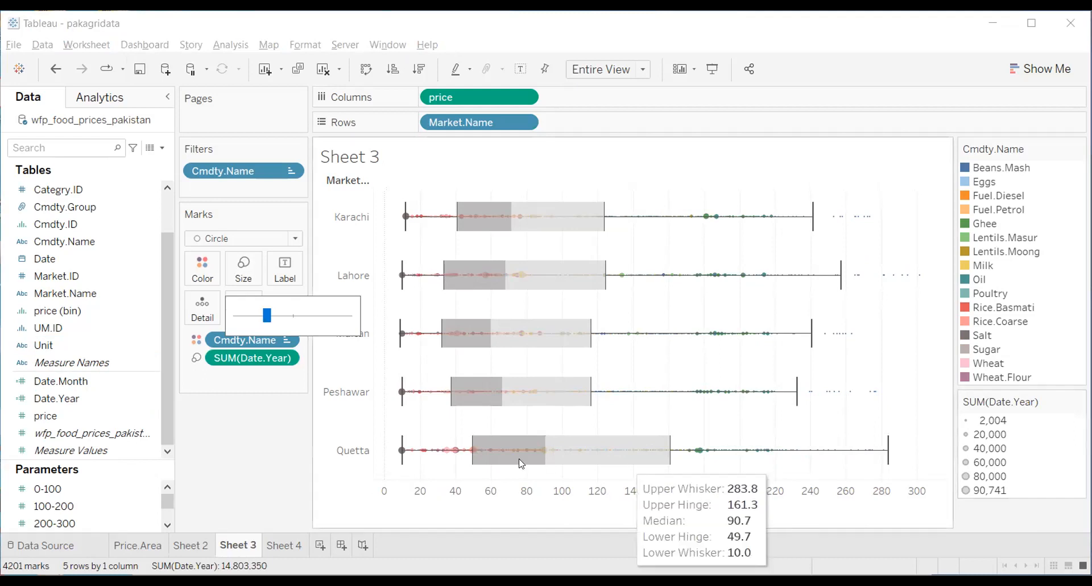
left_click_drag(266, 314, 310, 314)
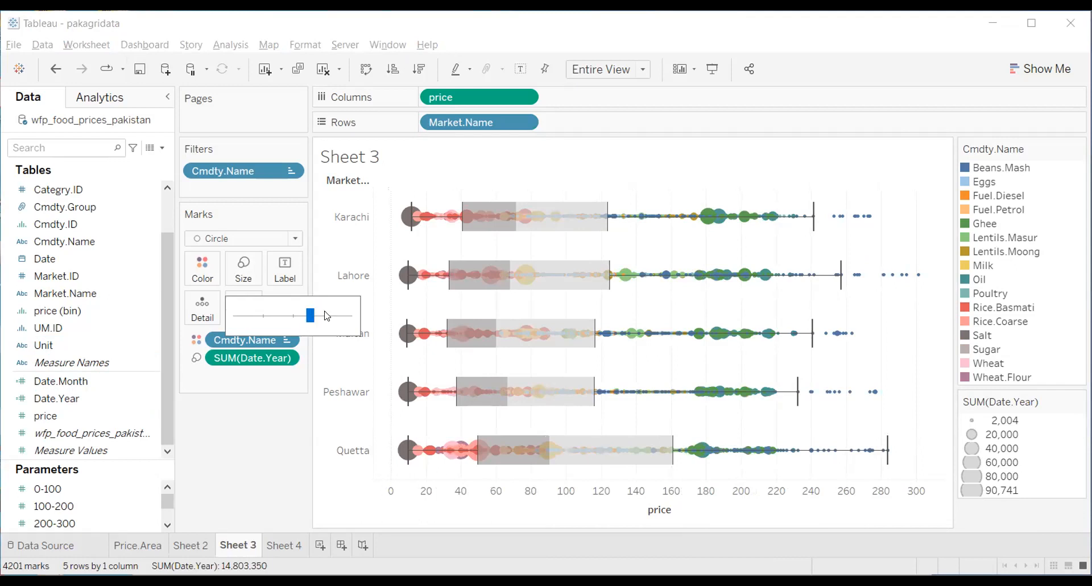
left_click_drag(310, 316, 325, 318)
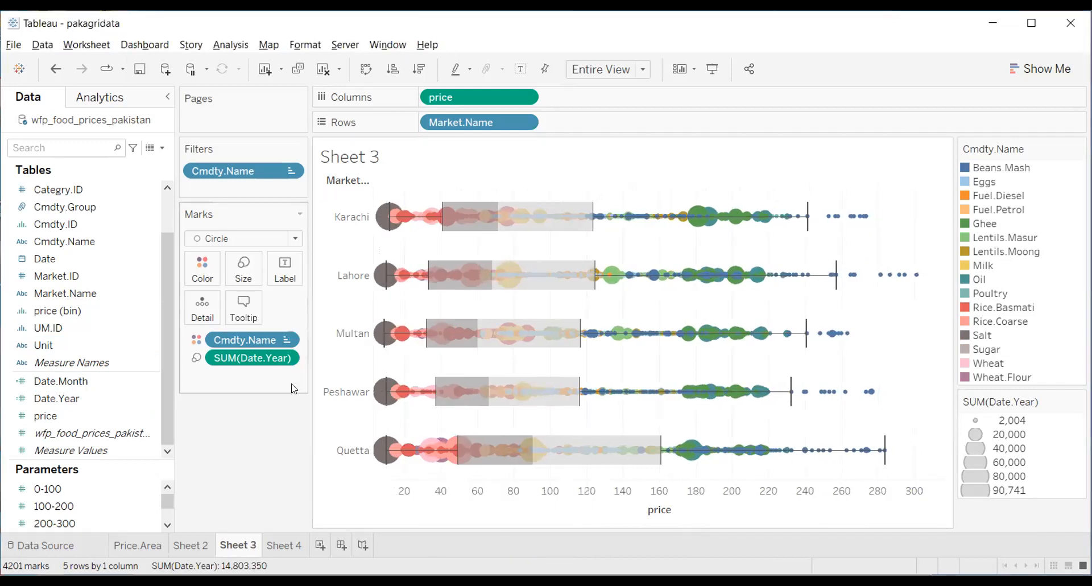
- Convert the Date.Year size field from a sum to a dimension and shrink the circles until the box plots show
left_click(286, 357)
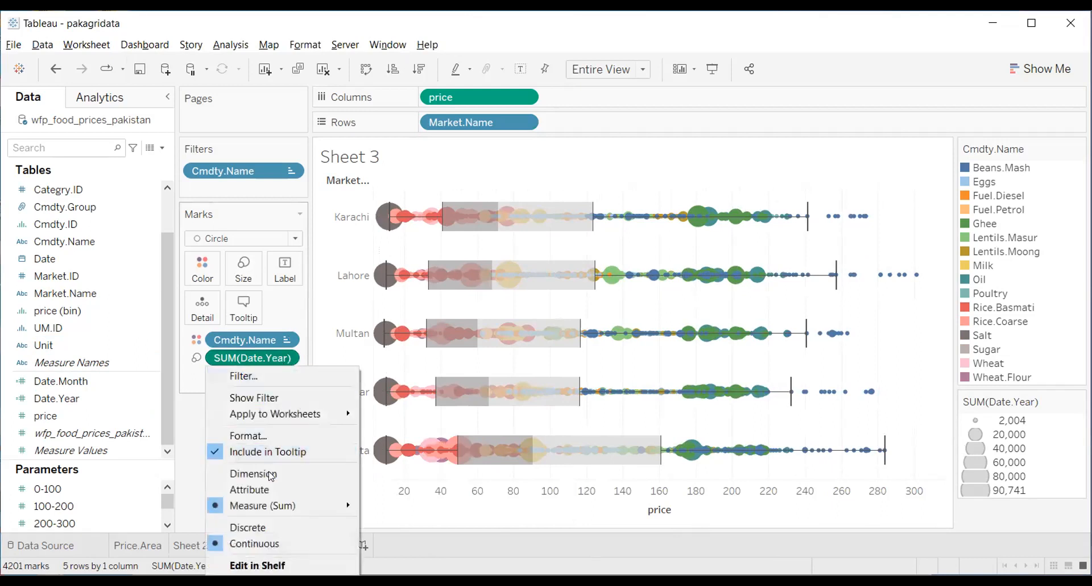
mouse_move(275, 510)
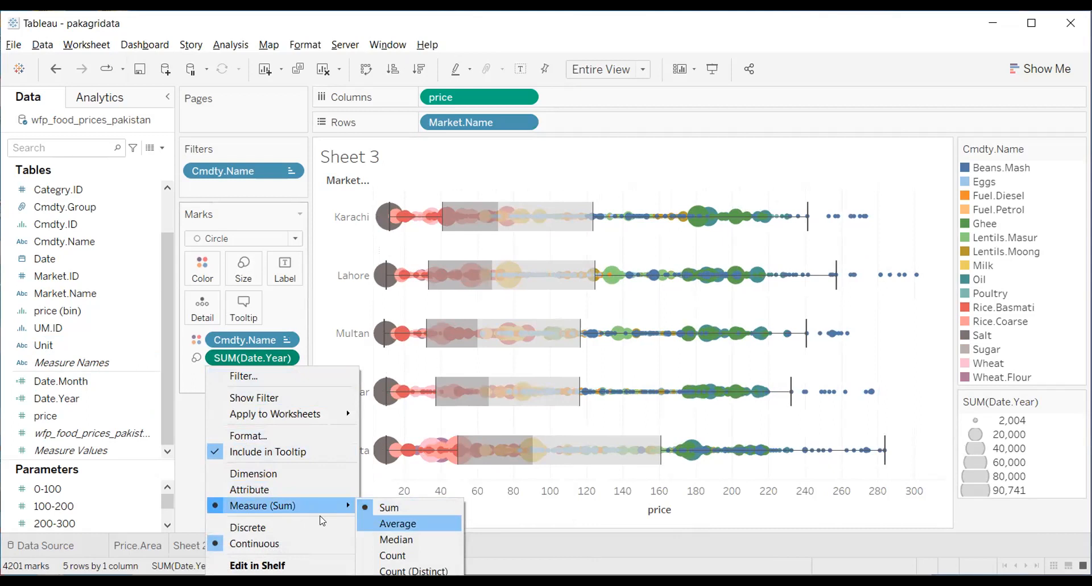
left_click(292, 474)
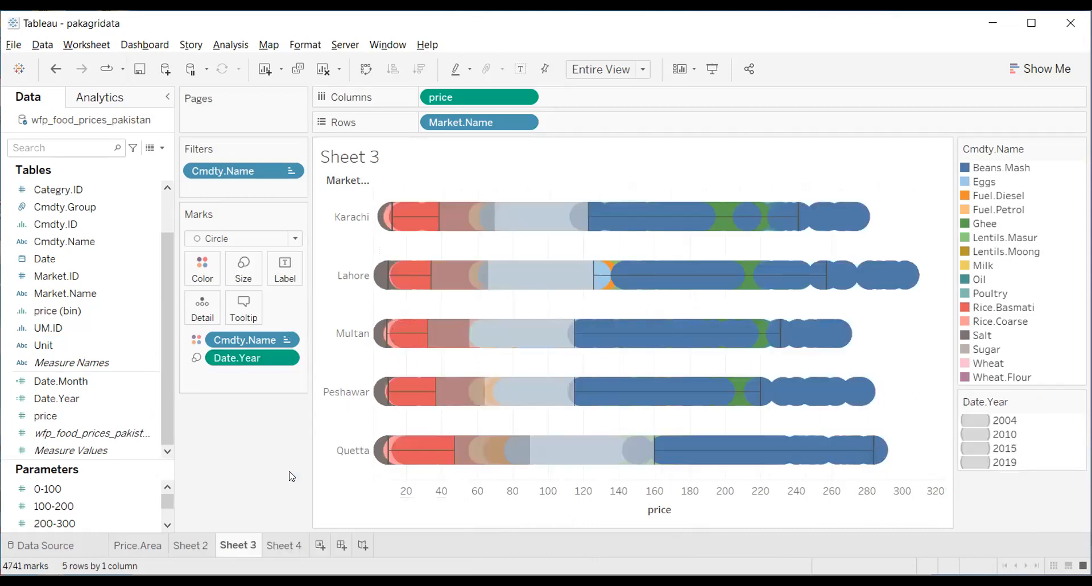
mouse_move(856, 453)
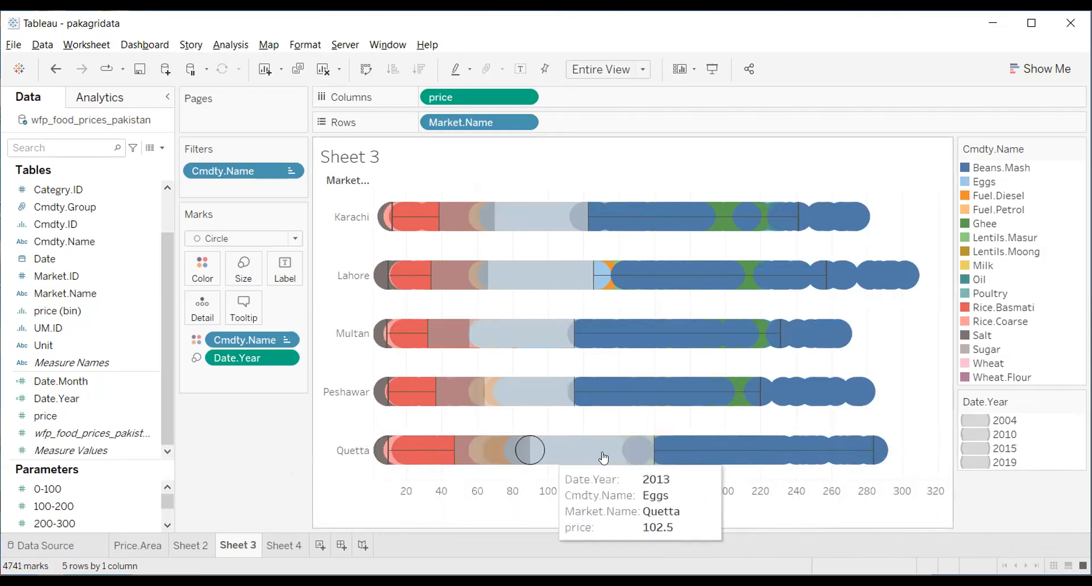
left_click(243, 269)
mouse_move(293, 307)
left_mouse_down()
mouse_move(266, 308)
mouse_move(279, 314)
left_mouse_up()
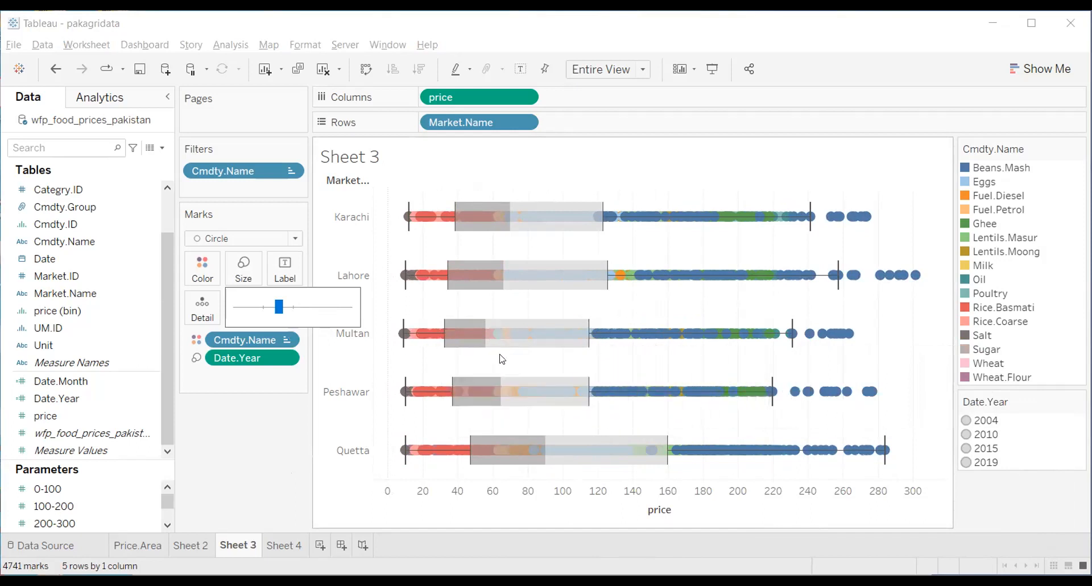
- Review the Price.Area chart, and on Sheet 3 replace Market.Name on Rows with the Date.Year field from Size
left_click(136, 546)
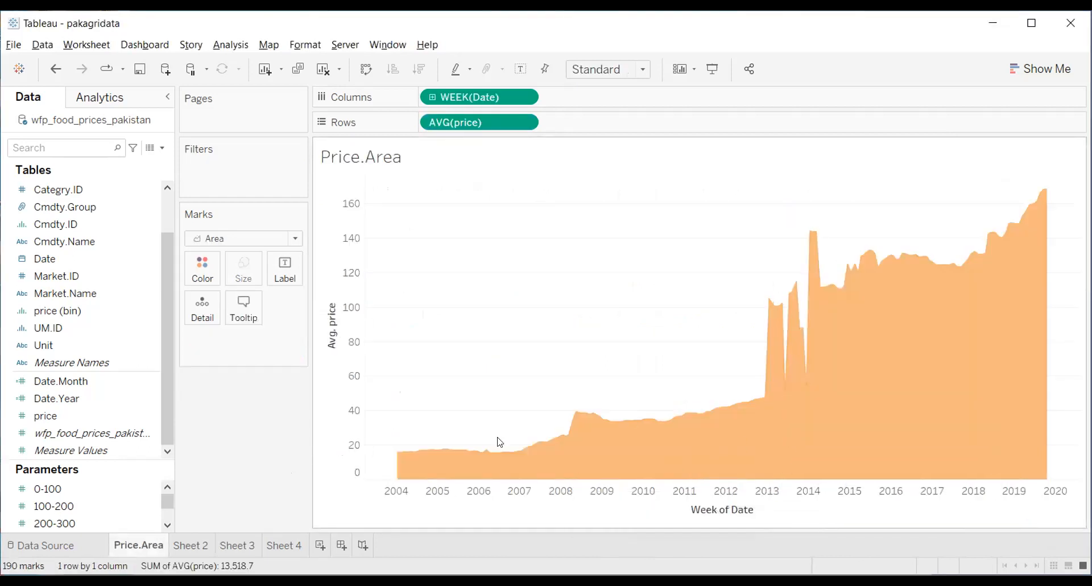
double_click(243, 546)
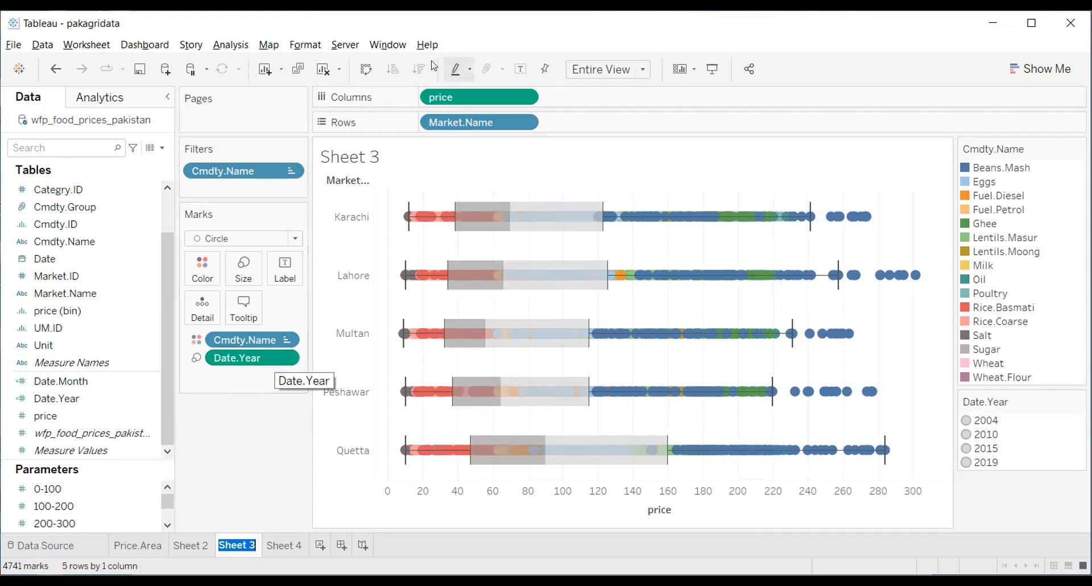
left_click(524, 122)
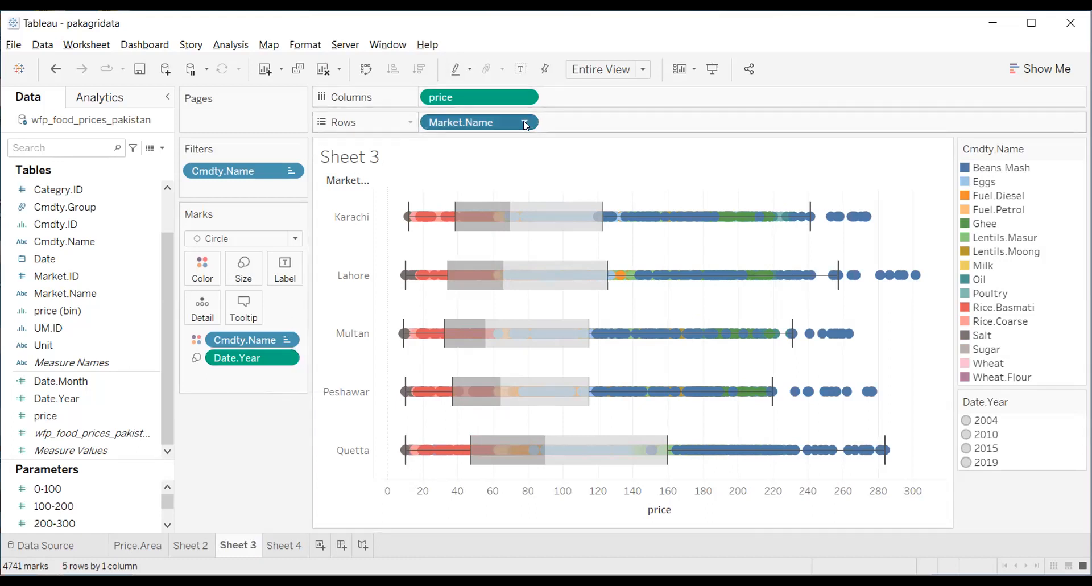
left_click(486, 384)
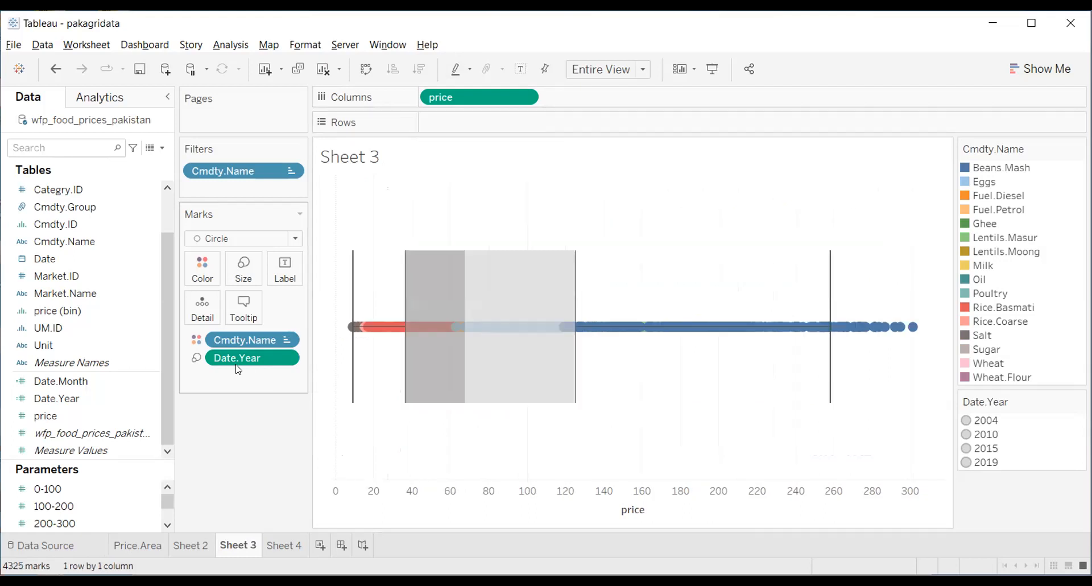
left_click_drag(239, 358, 469, 125)
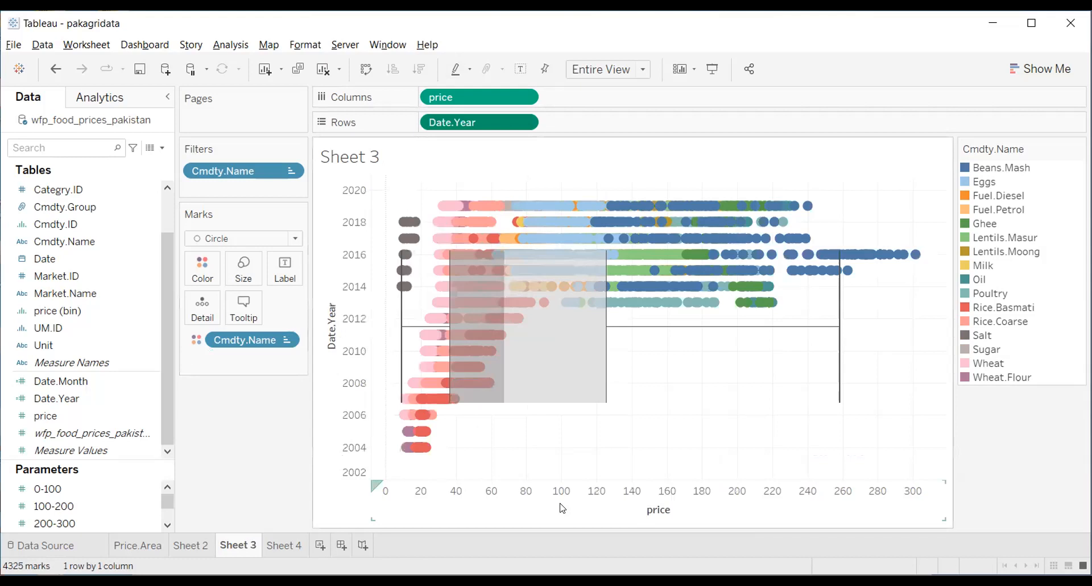
mouse_move(553, 408)
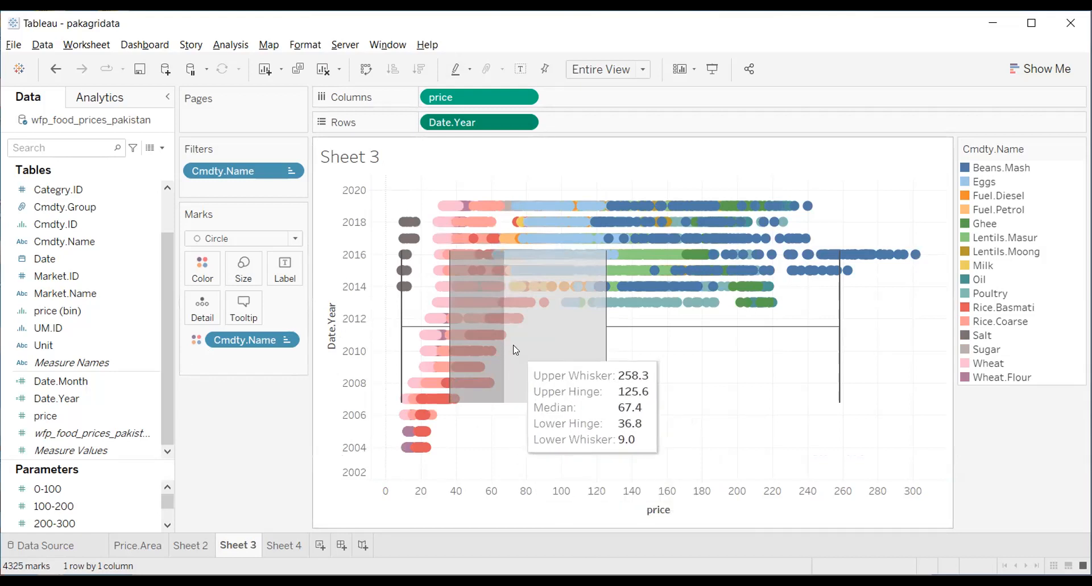
- Remove the Cmdty.Name coloring from the Sheet 3 marks
left_click(284, 343)
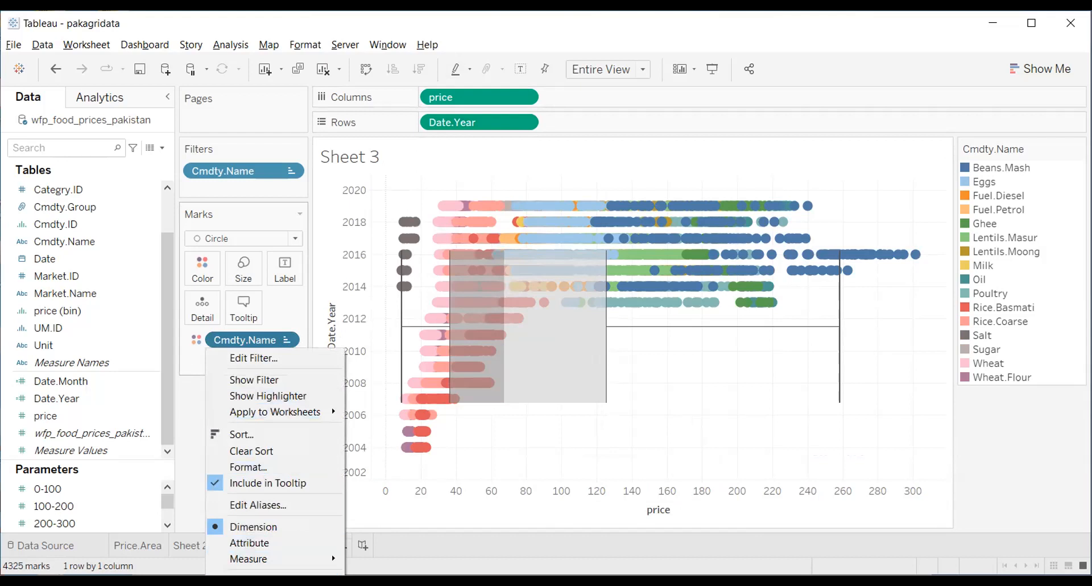
left_click(245, 580)
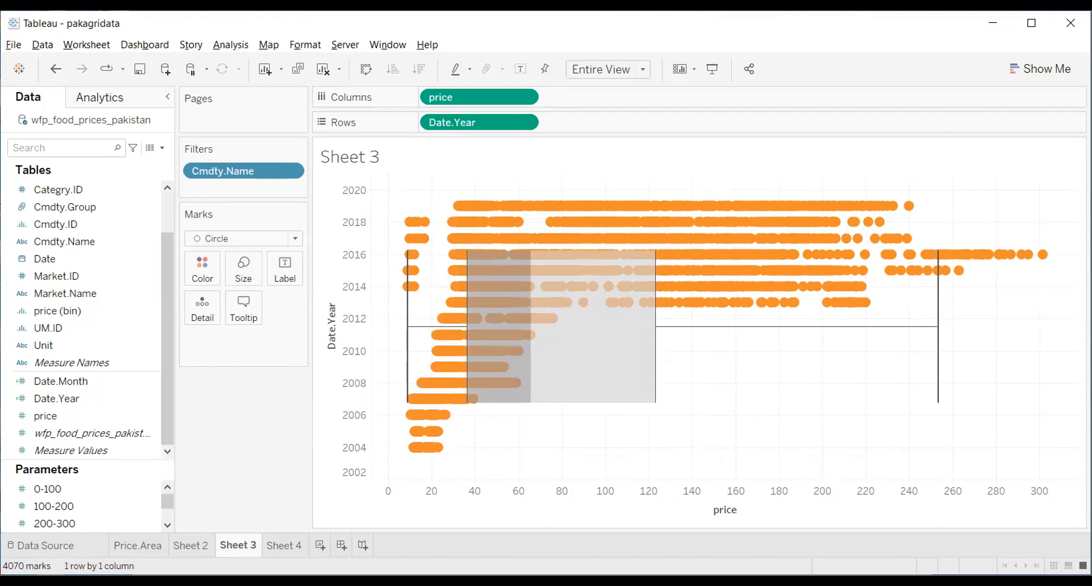
- Try Date.Year on Rows as an attribute and restore it as a dimension
left_click(524, 121)
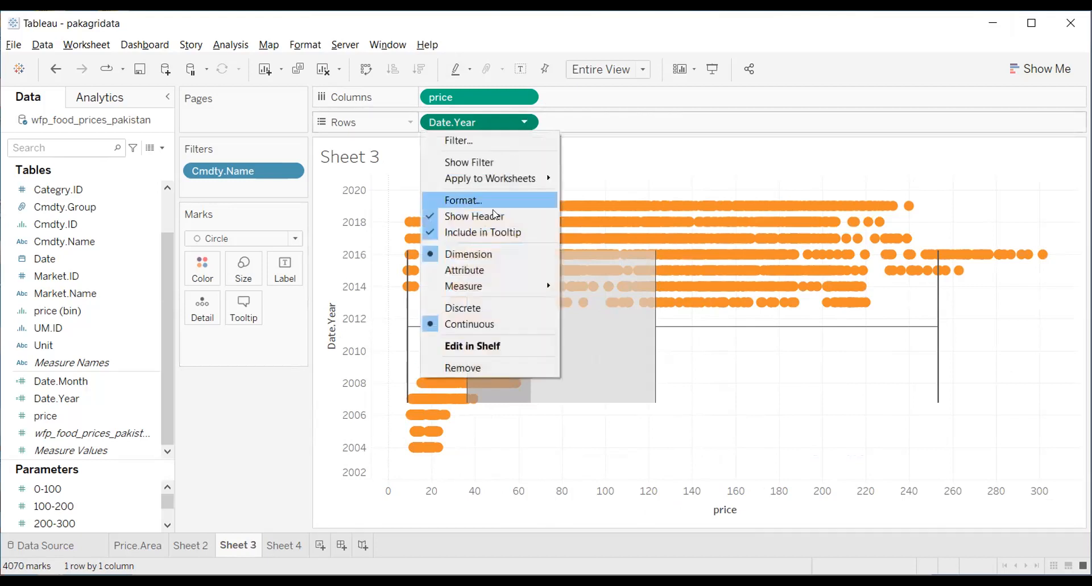
left_click(492, 271)
left_click(523, 117)
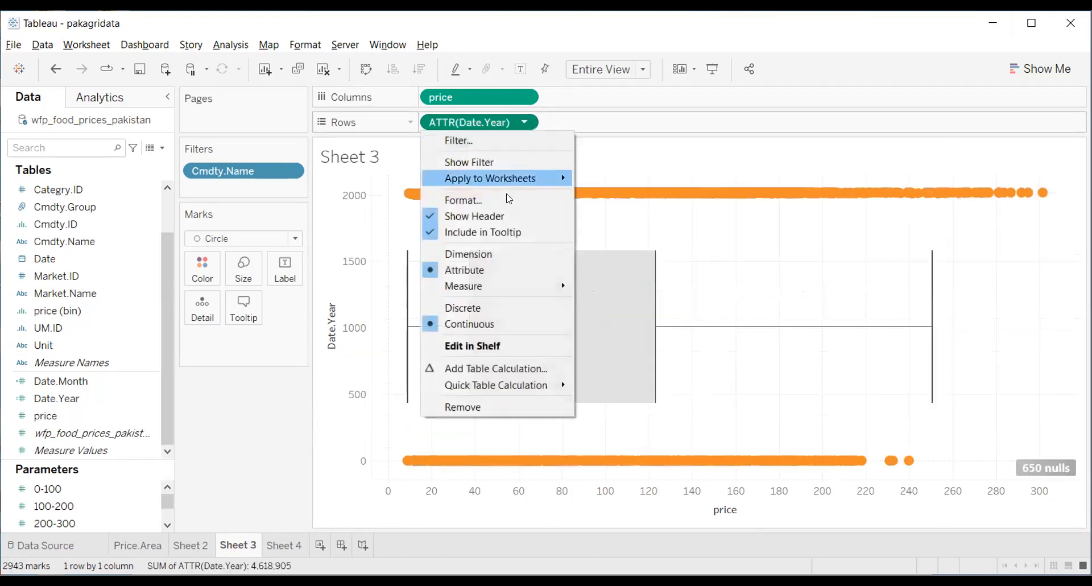
left_click(494, 253)
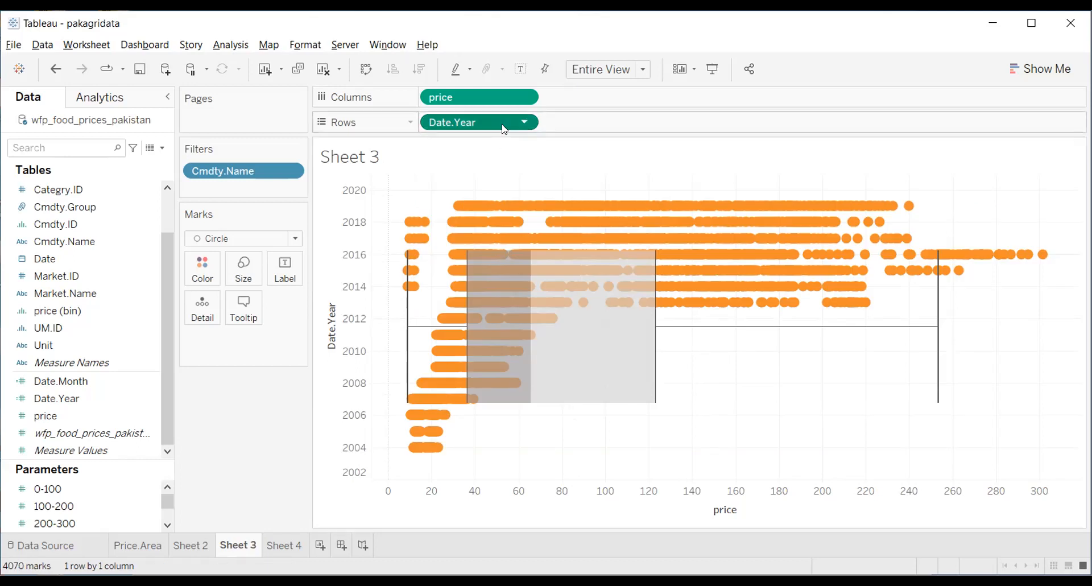
- Replace Date.Year on Rows with the Date field at year level and reduce the circle size for the yearly box plots
key("Delete")
left_click_drag(98, 251, 463, 122)
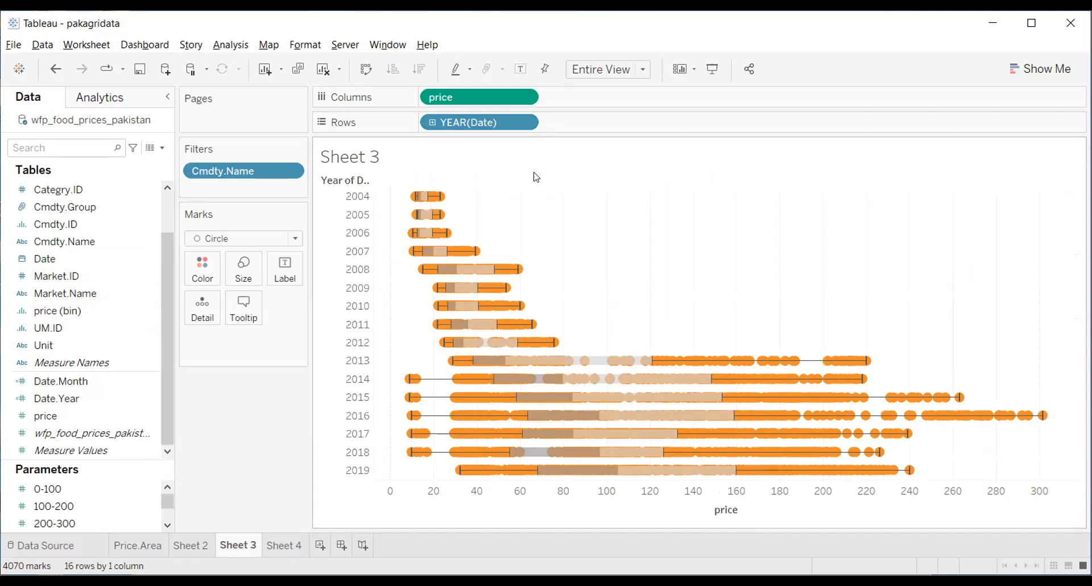
left_click(243, 267)
left_click_drag(282, 312, 257, 319)
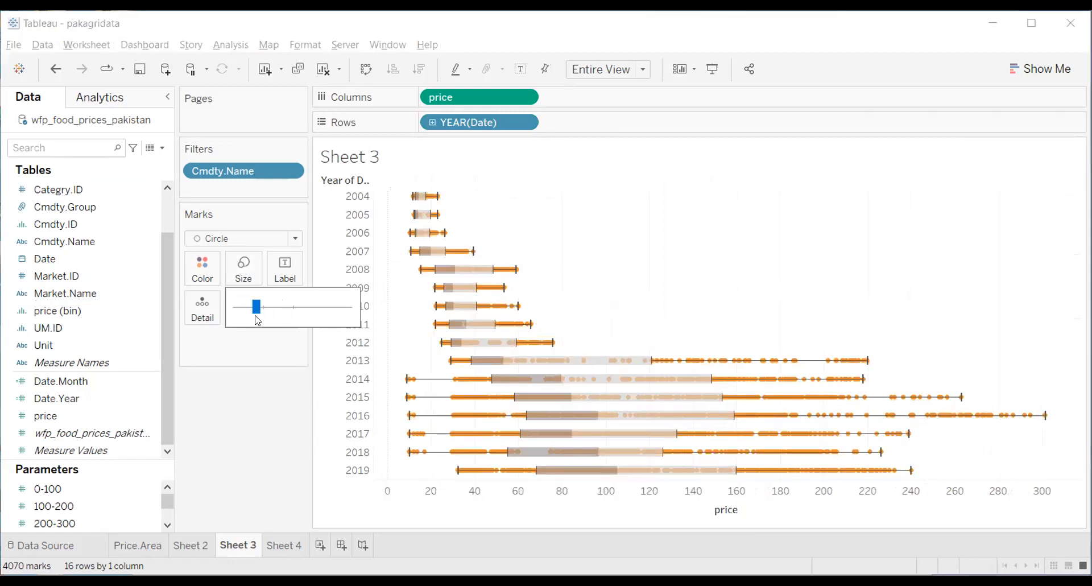
left_click_drag(256, 306, 247, 307)
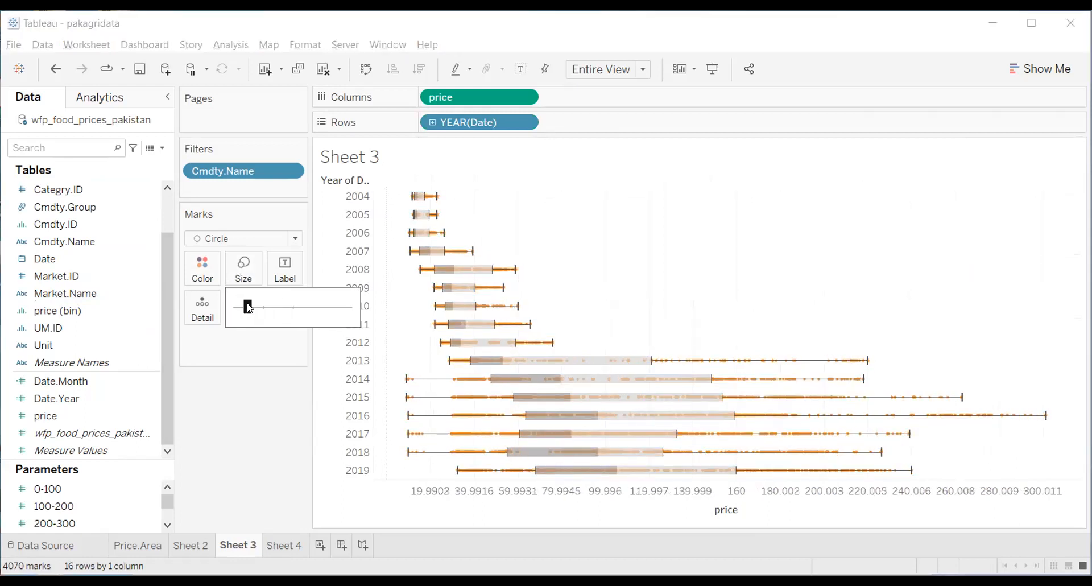
left_click_drag(248, 307, 256, 308)
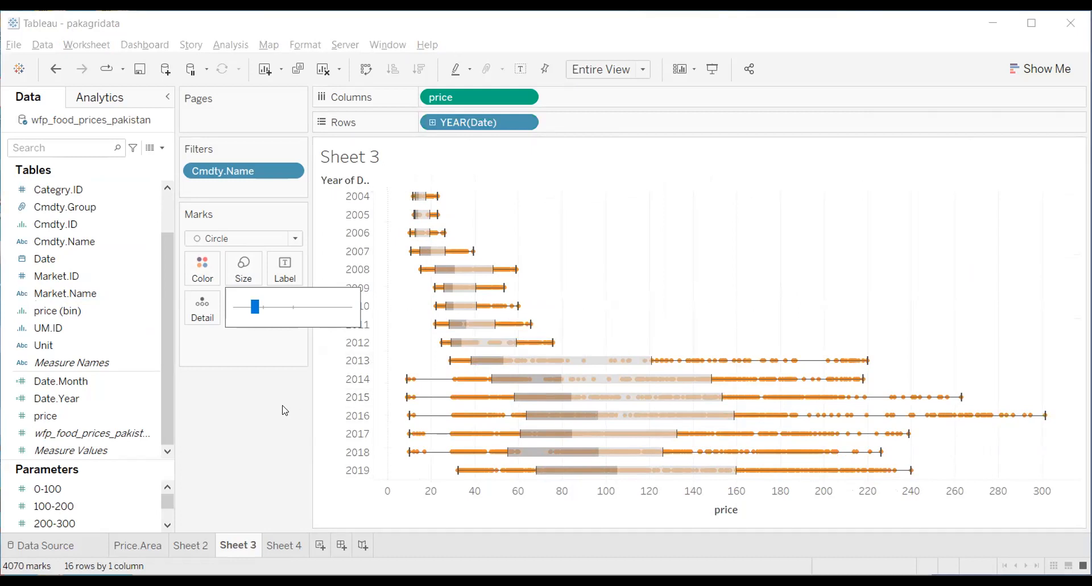
left_click(256, 270)
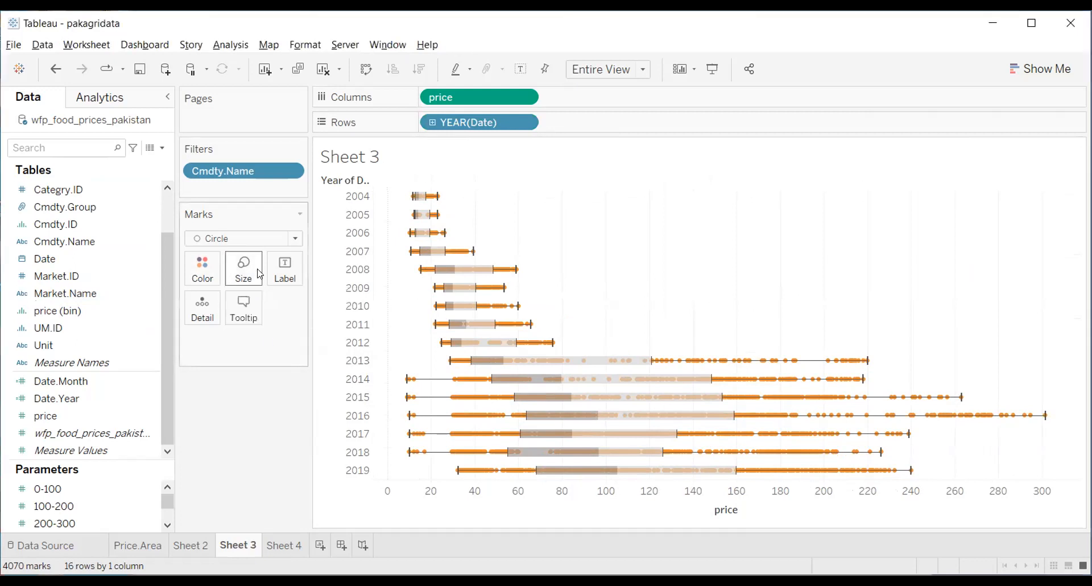
left_click(190, 272)
left_click(252, 348)
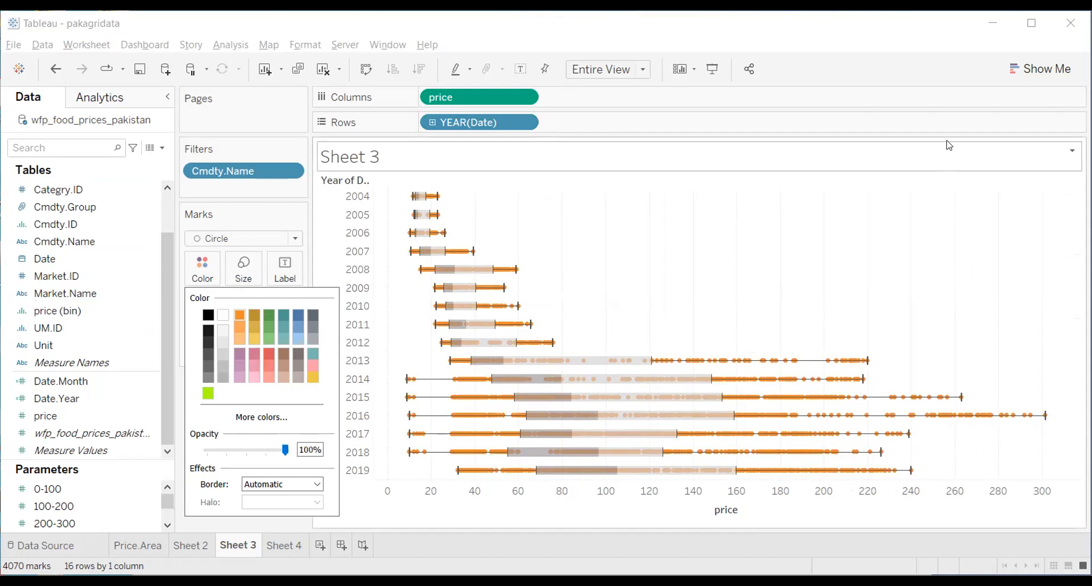
left_click(965, 132)
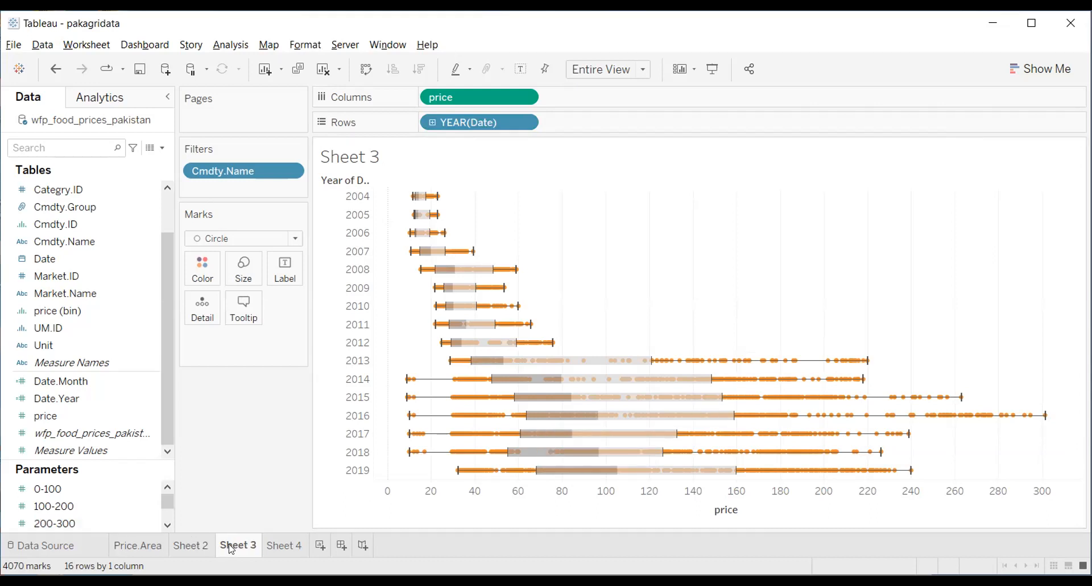
- Color the circles of the yearly box plots by Cmdty.Name
mouse_move(232, 547)
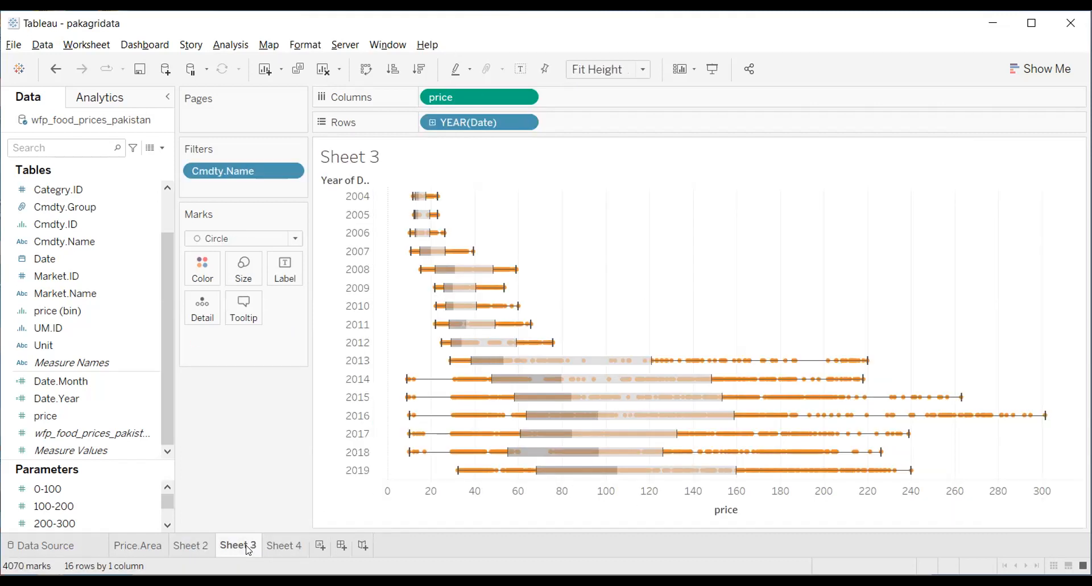
mouse_move(257, 550)
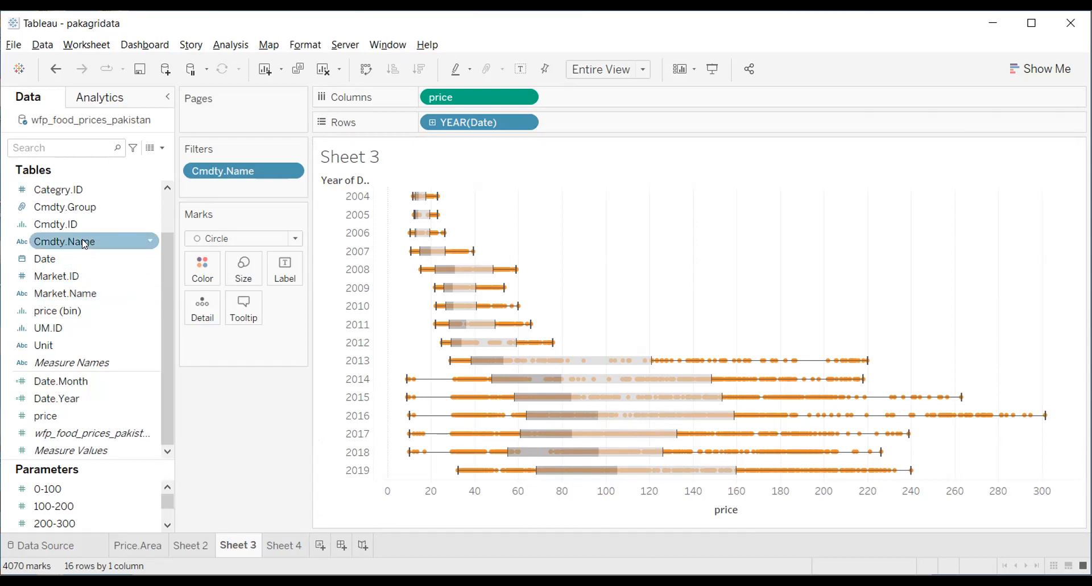
left_click_drag(82, 244, 205, 275)
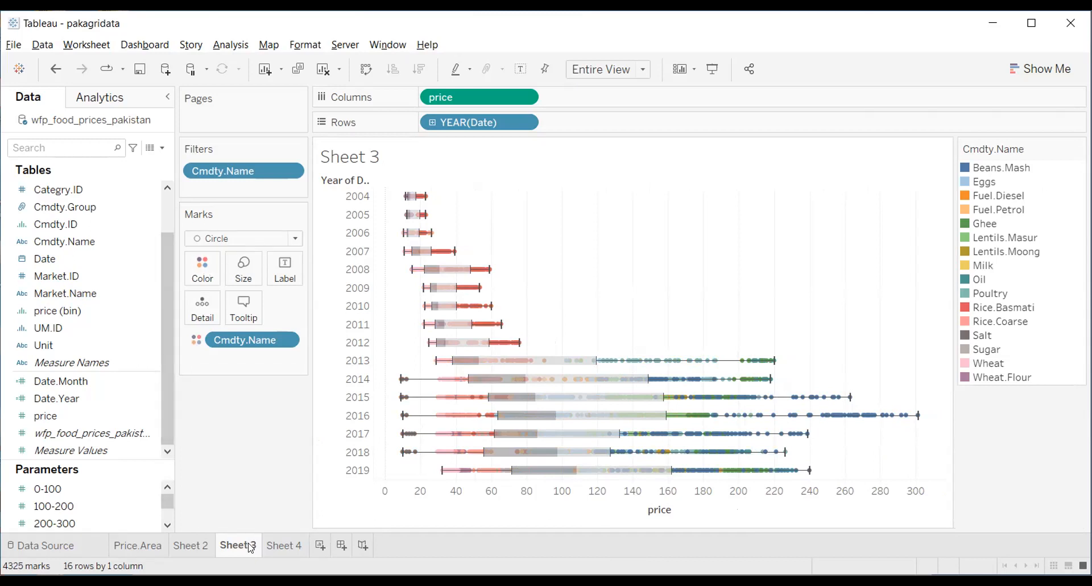
- Compare the Price.Area chart and the Sheet 2 bars with the yearly box plots, and examine the 2004 price points
left_click(152, 548)
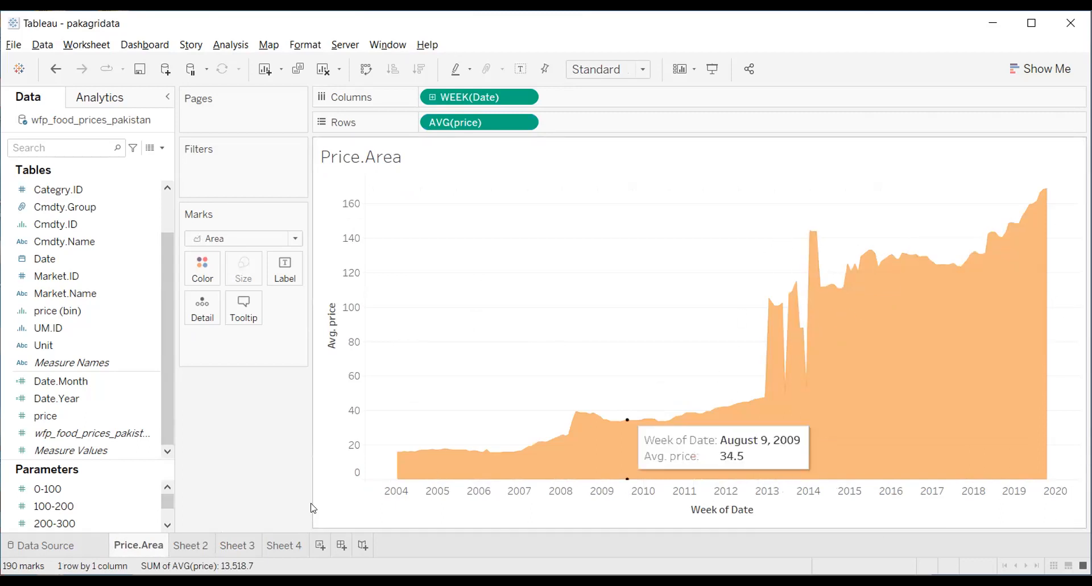
left_click(190, 547)
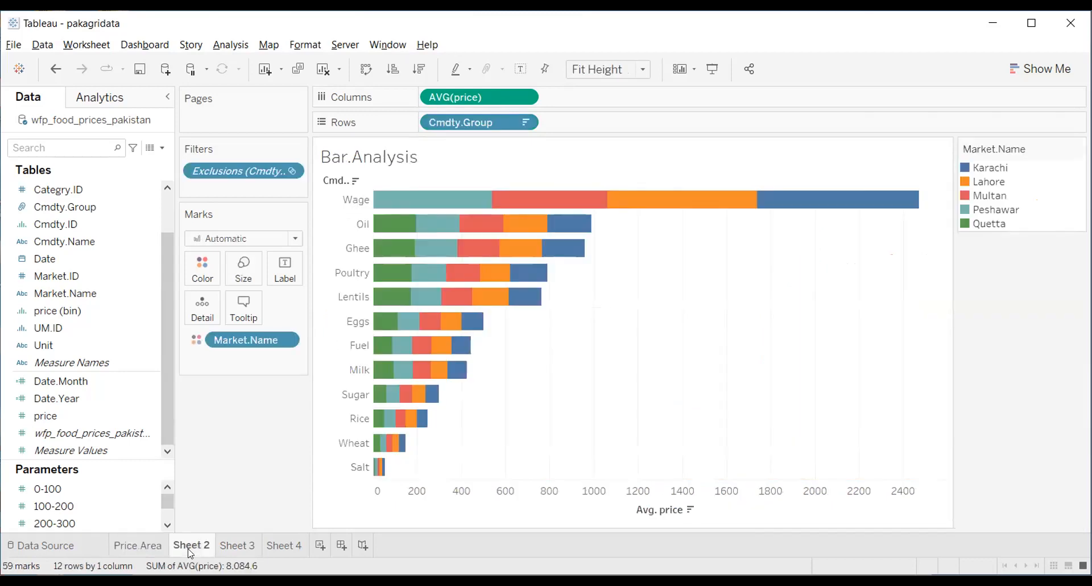
left_click(249, 545)
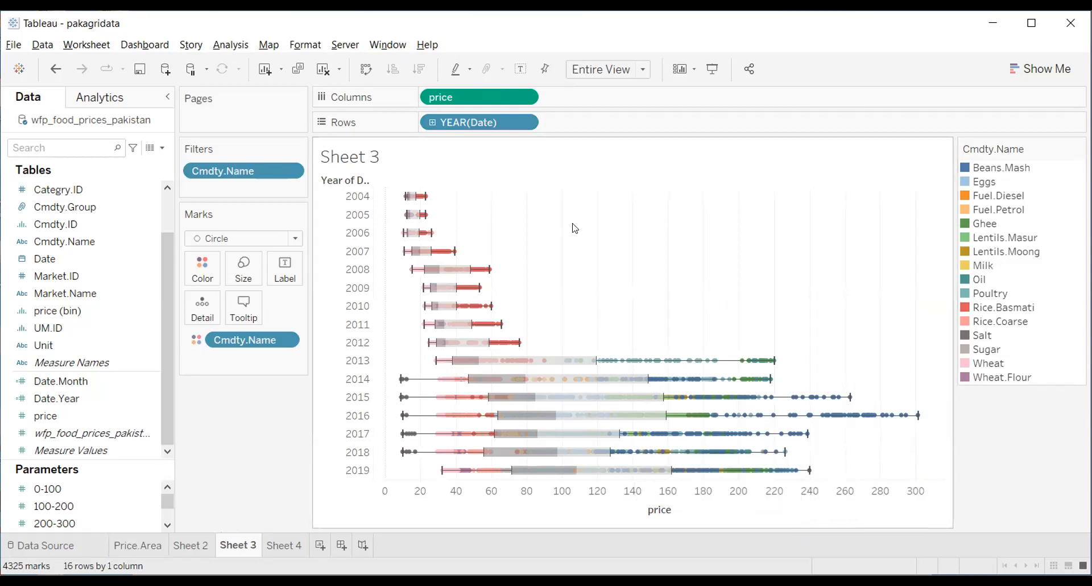
mouse_move(410, 218)
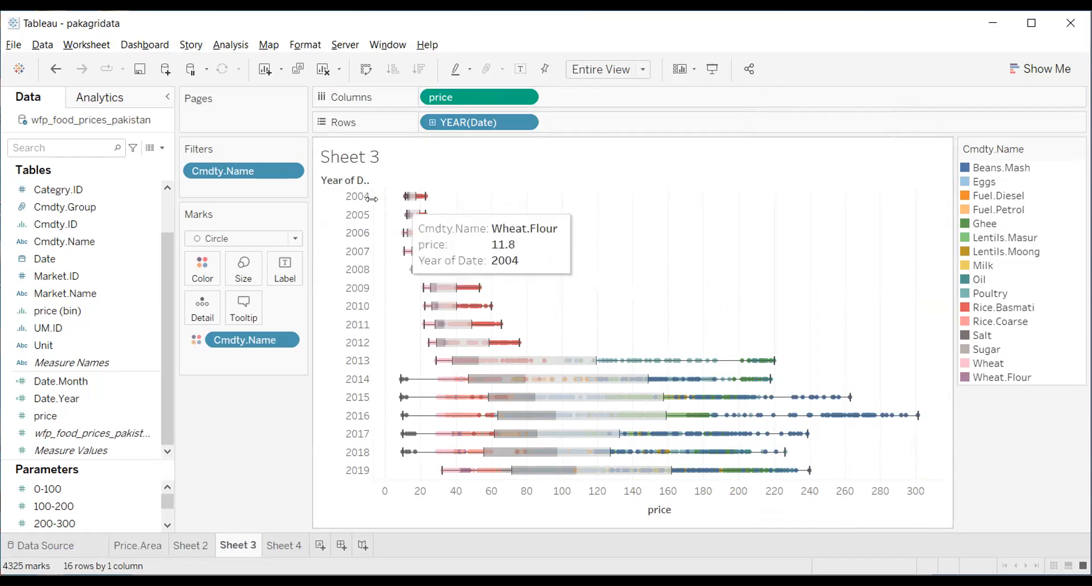
- Try isolating the year 2004 in the yearly box plots and undo that filter
left_click(351, 200)
left_click(350, 200)
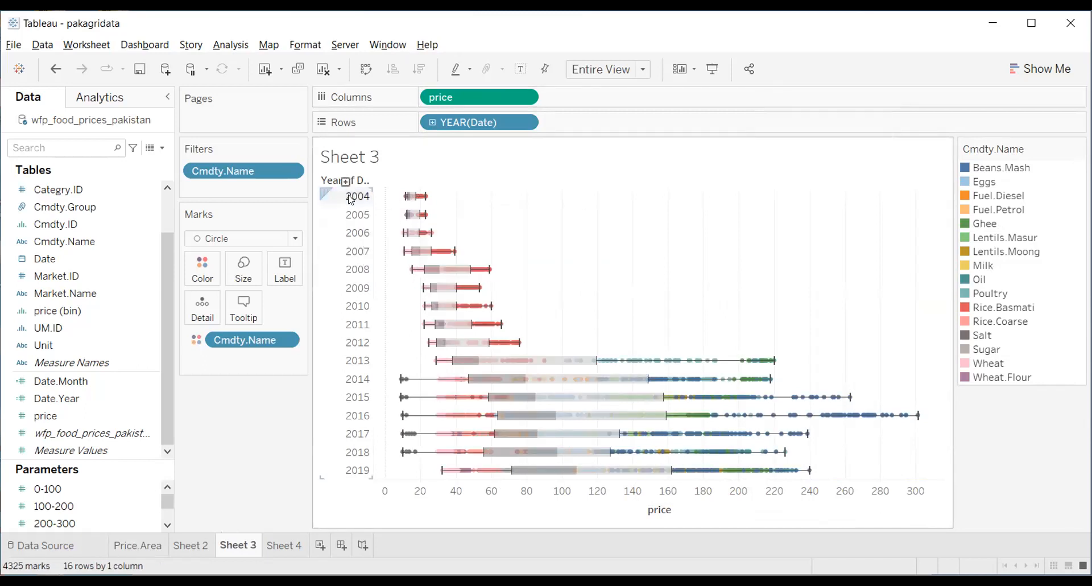
double_click(350, 200)
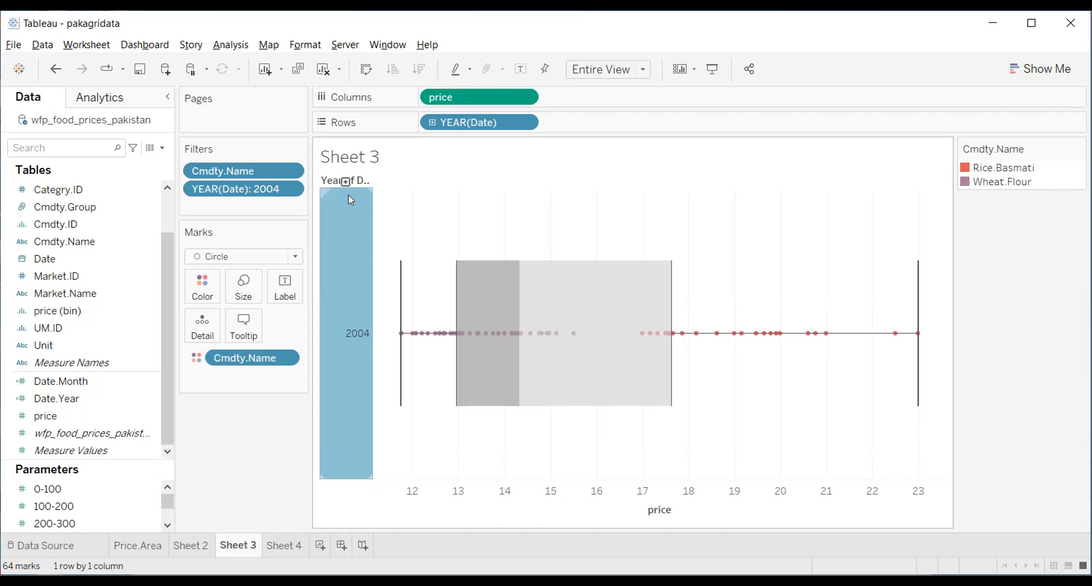
key("ctrl+z")
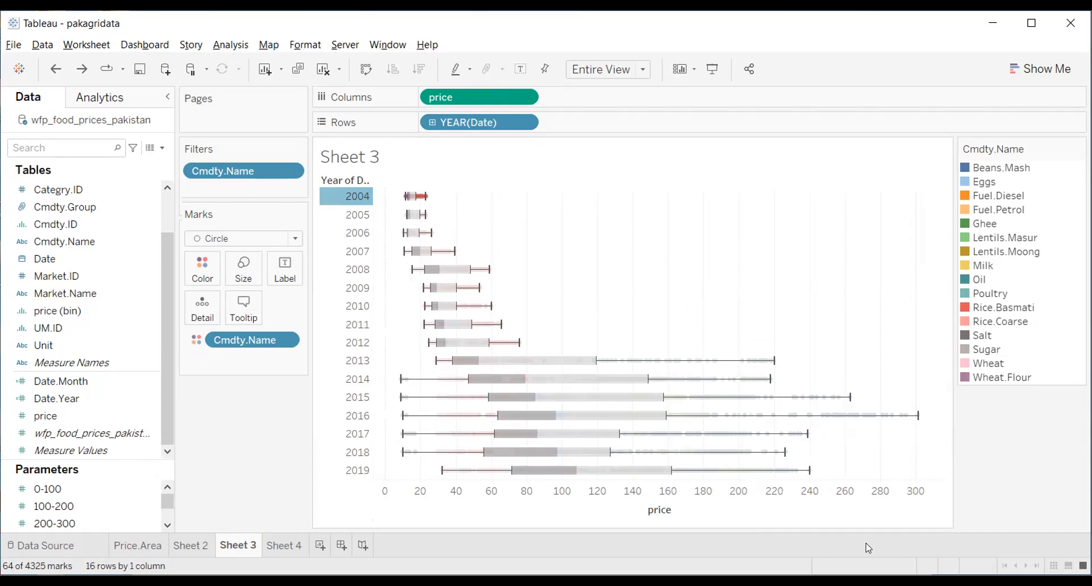
- Examine the commodity price points in the yearly box plots, comparing the years up to 2019 with the 2004 selection cleared
mouse_move(445, 359)
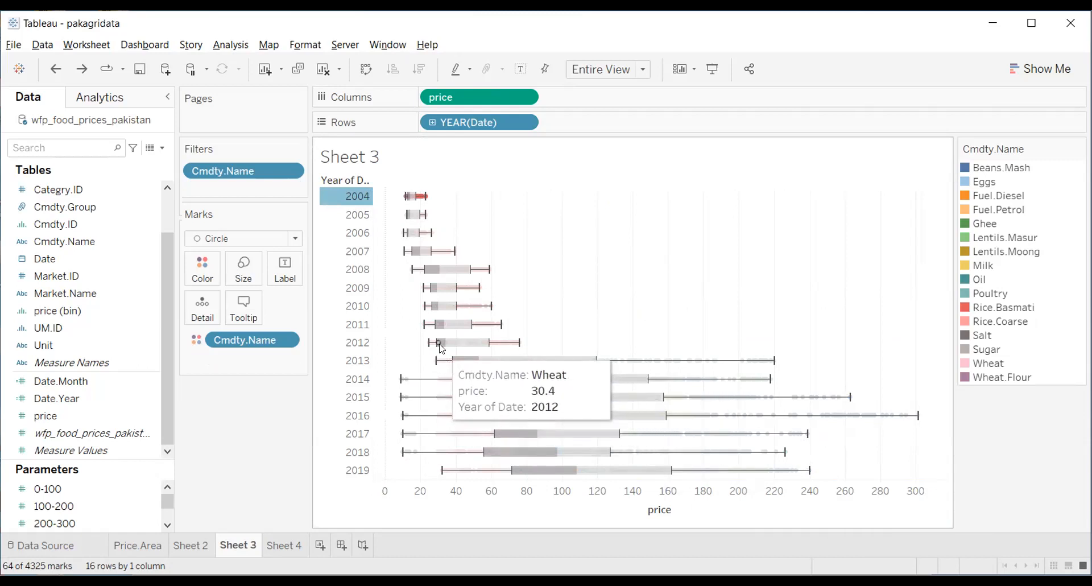
mouse_move(509, 374)
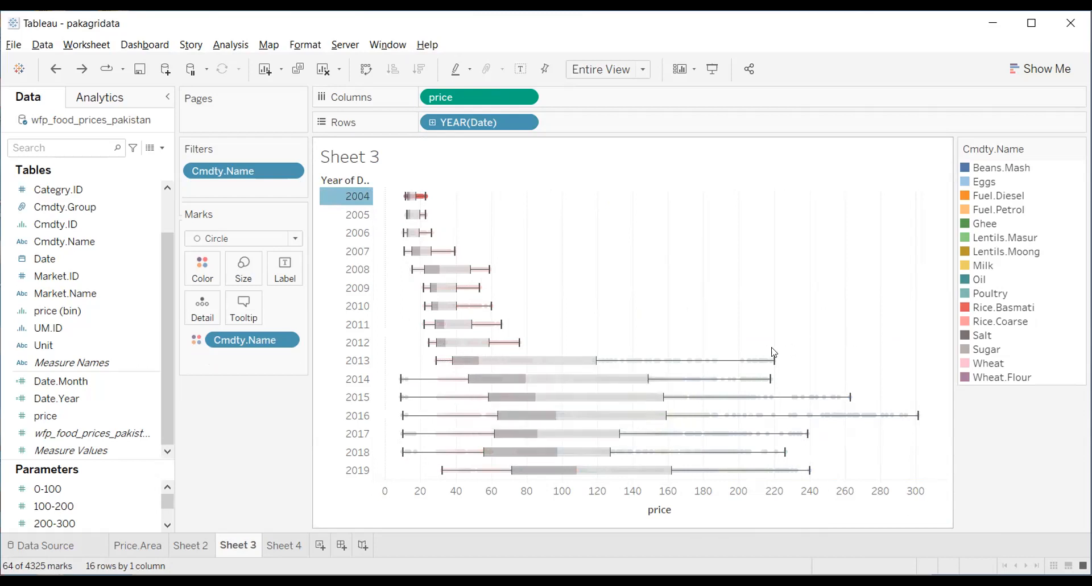
mouse_move(773, 362)
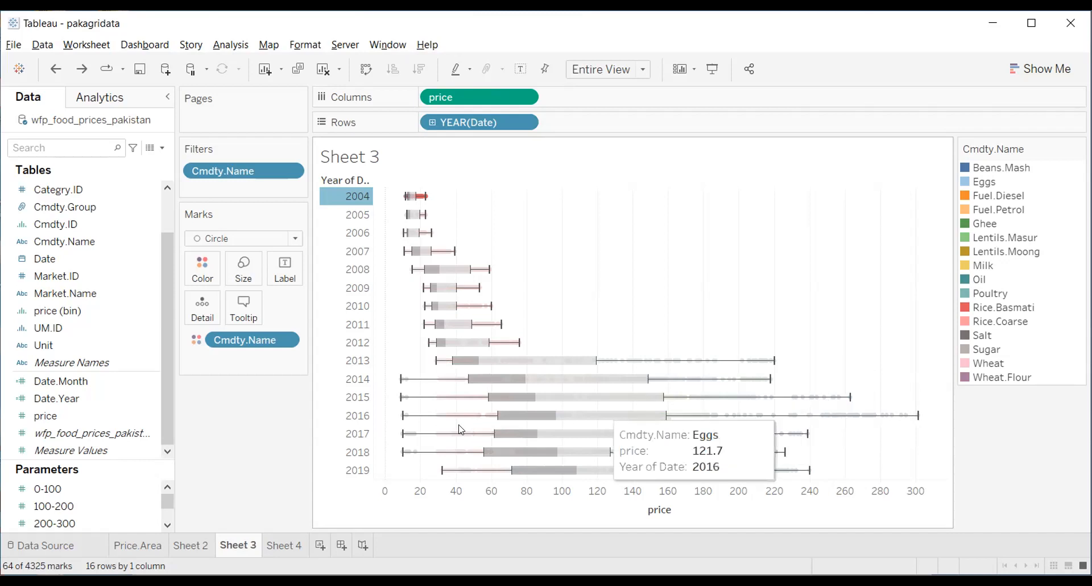
left_click(329, 506)
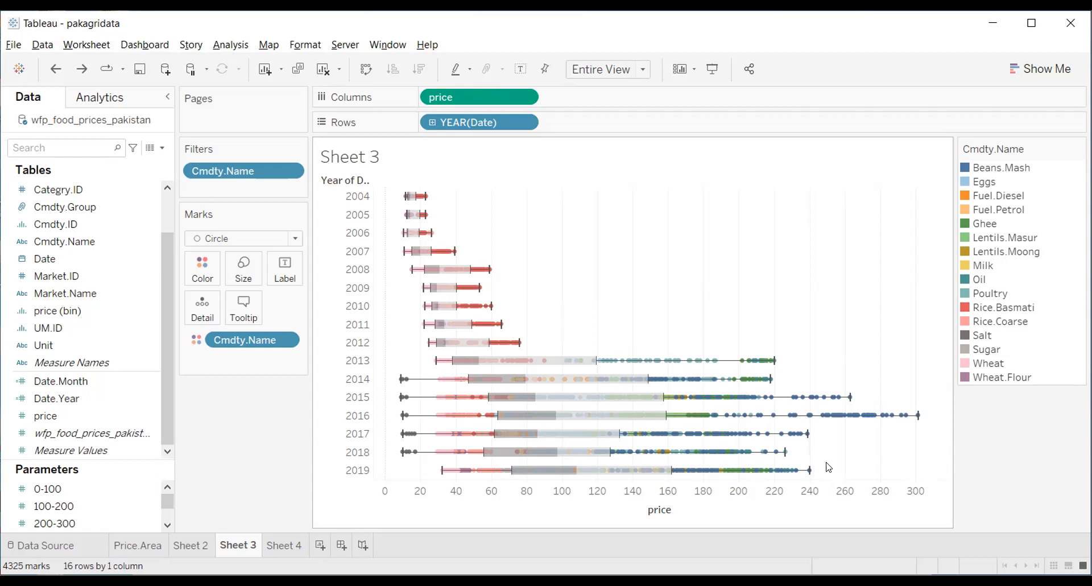
mouse_move(788, 474)
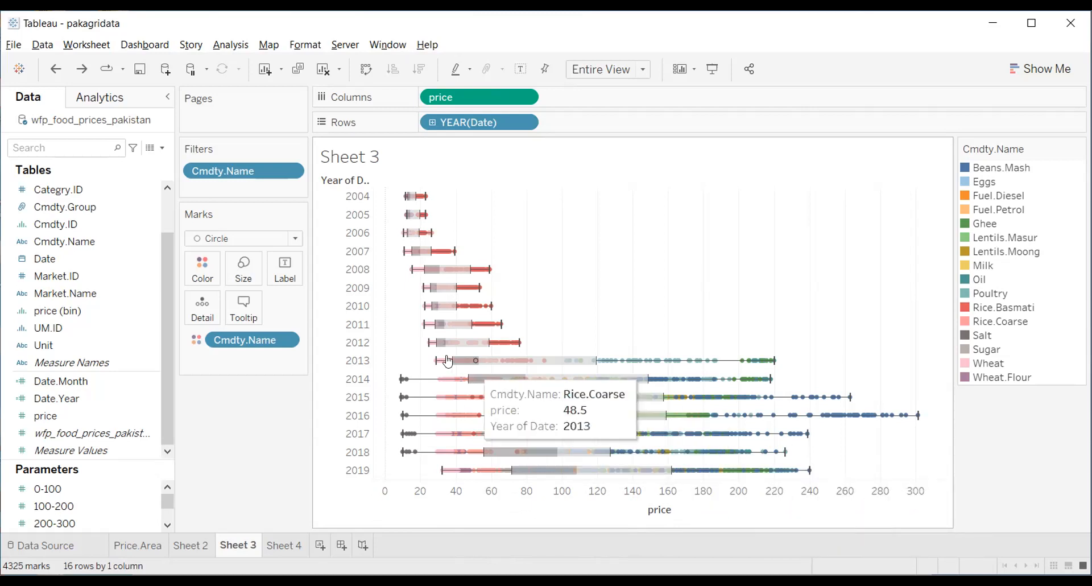
mouse_move(437, 379)
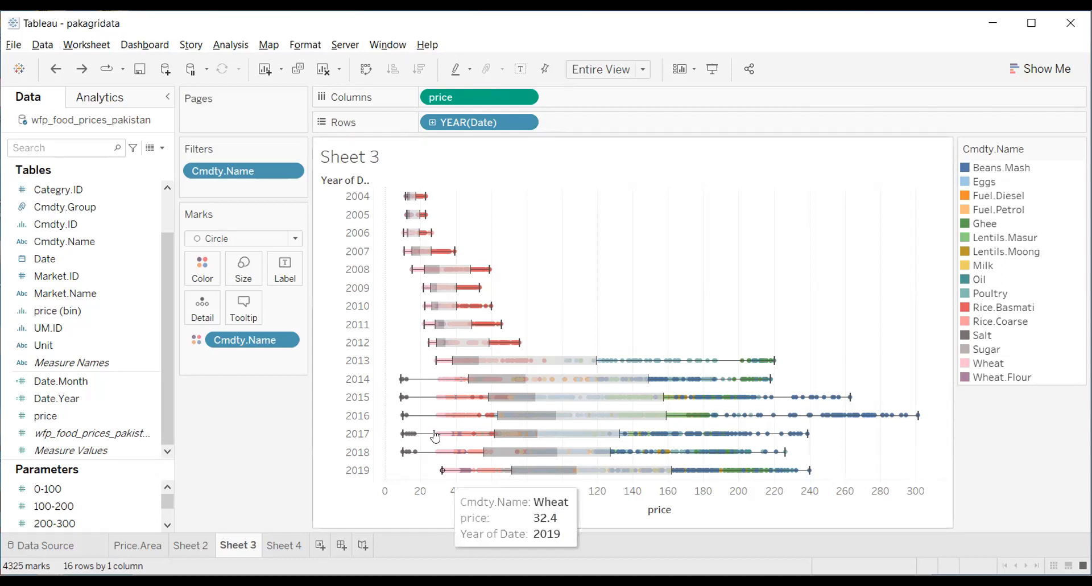
mouse_move(543, 477)
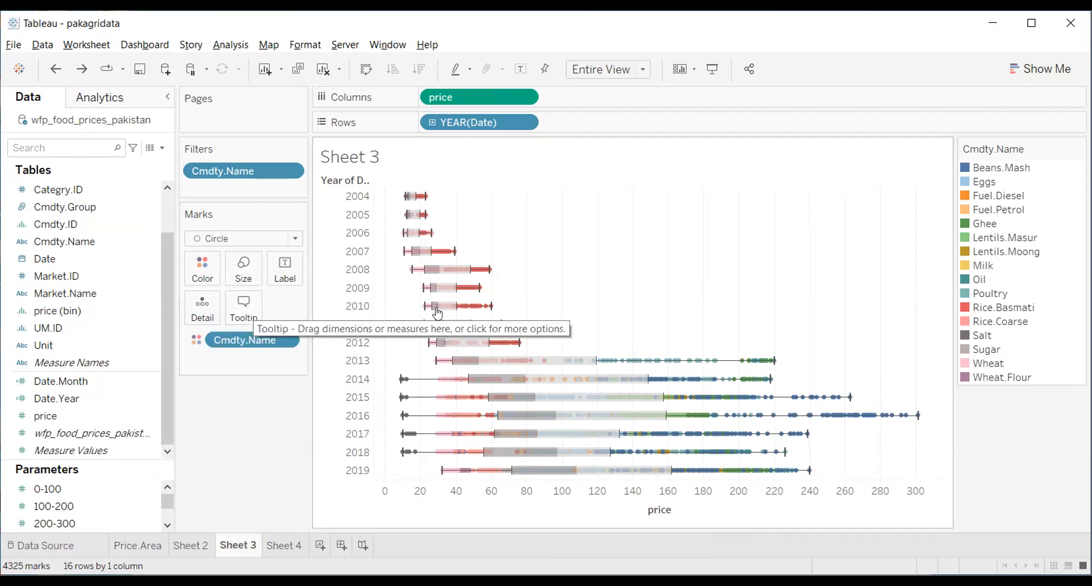
mouse_move(464, 324)
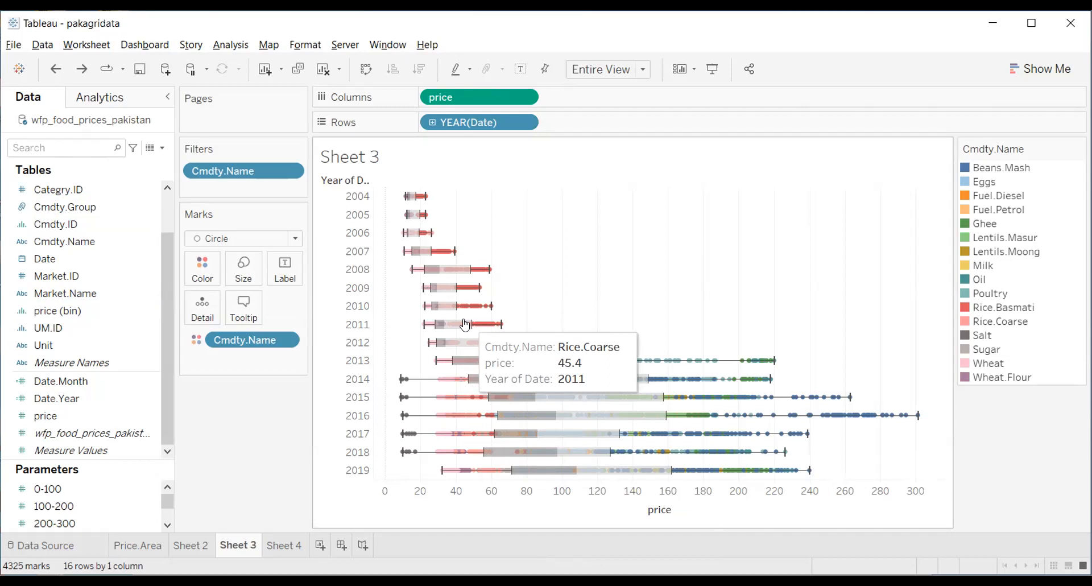
mouse_move(508, 345)
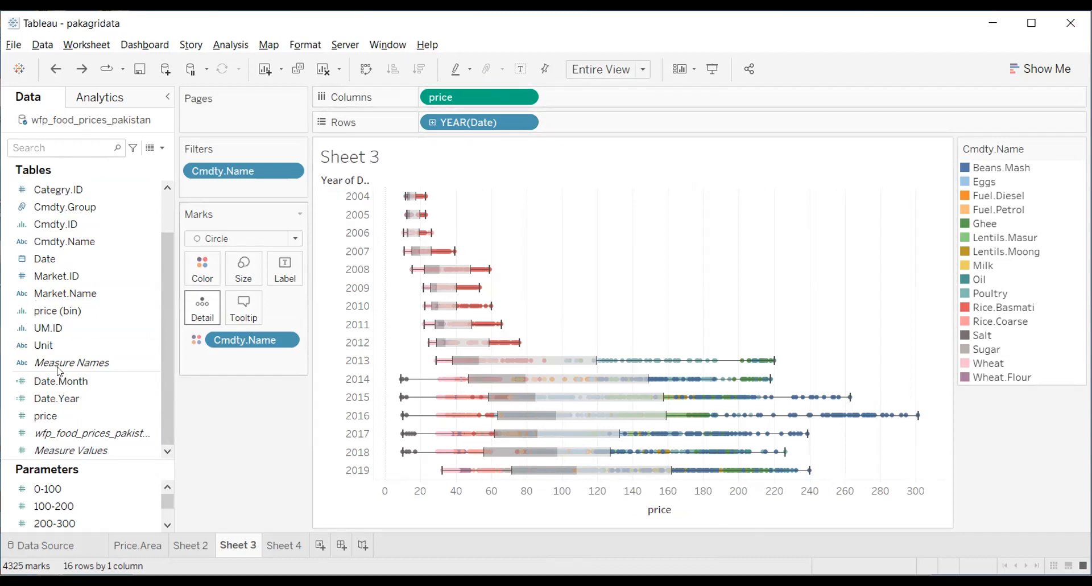
- Split the yearly box plots by Market.Name on Columns and hide the Cmdty.Name color legend
left_click(62, 292)
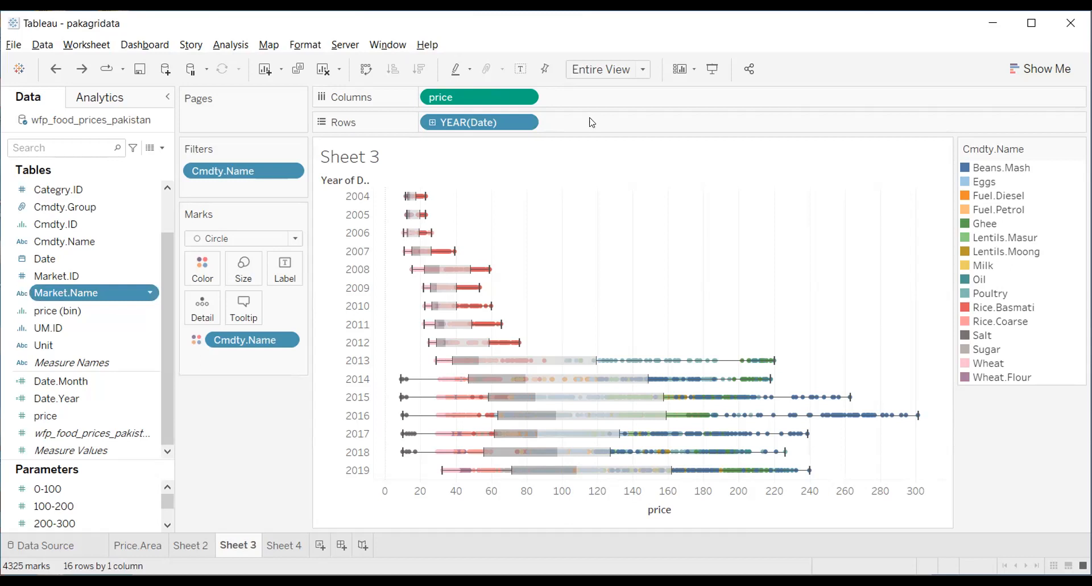
left_click_drag(62, 292, 589, 98)
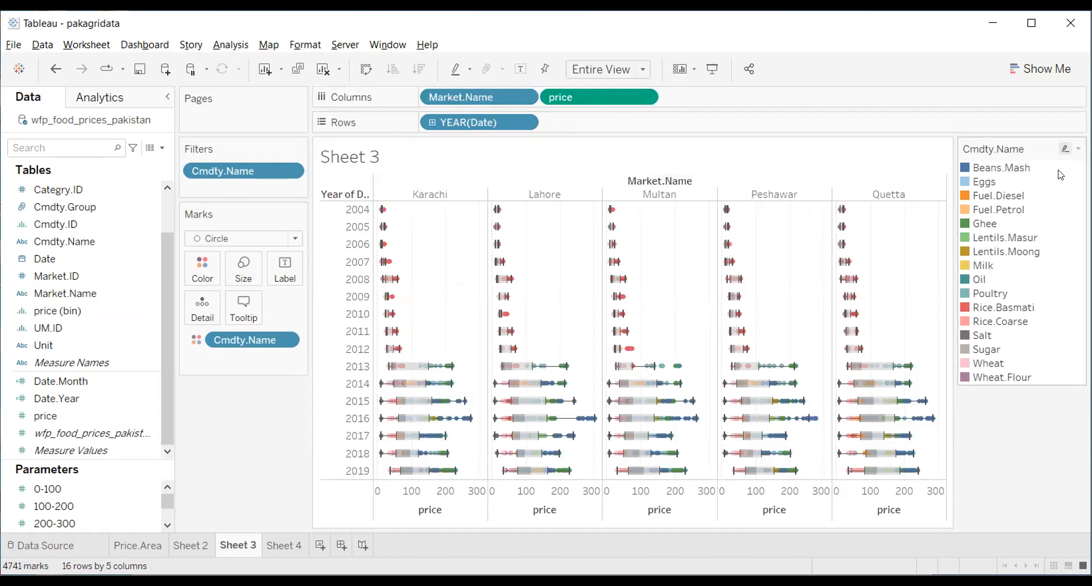
left_click(1078, 149)
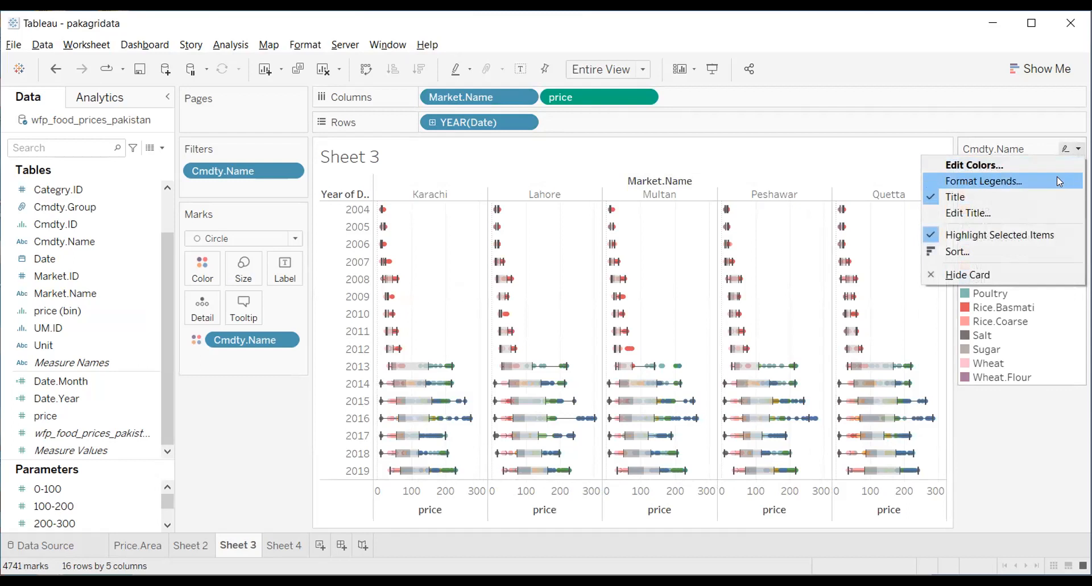
left_click(993, 275)
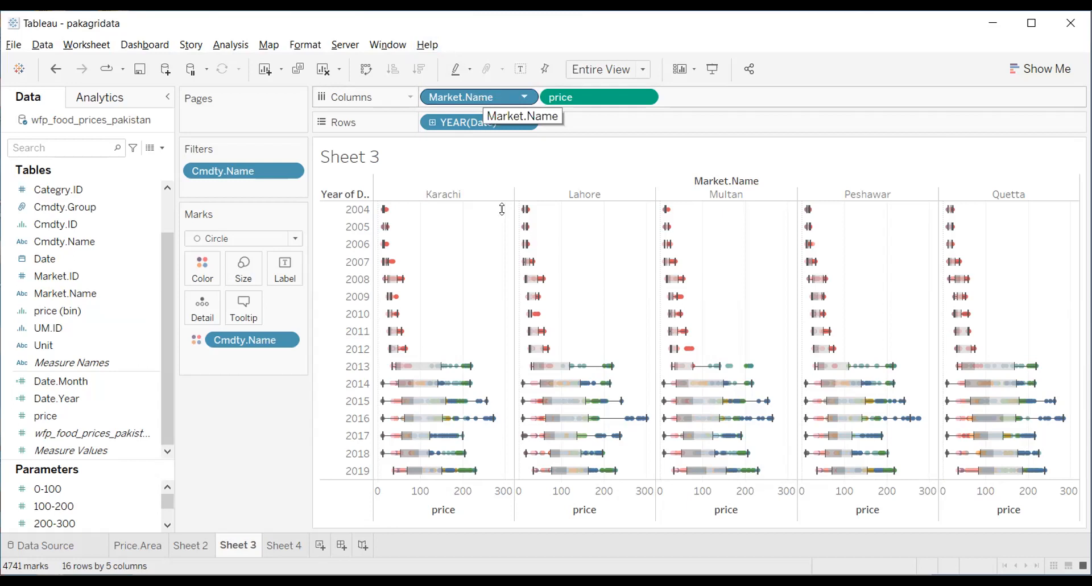
- Remove Market.Name from Columns and change the Date breakdown on Rows from years to quarters and months
mouse_move(466, 379)
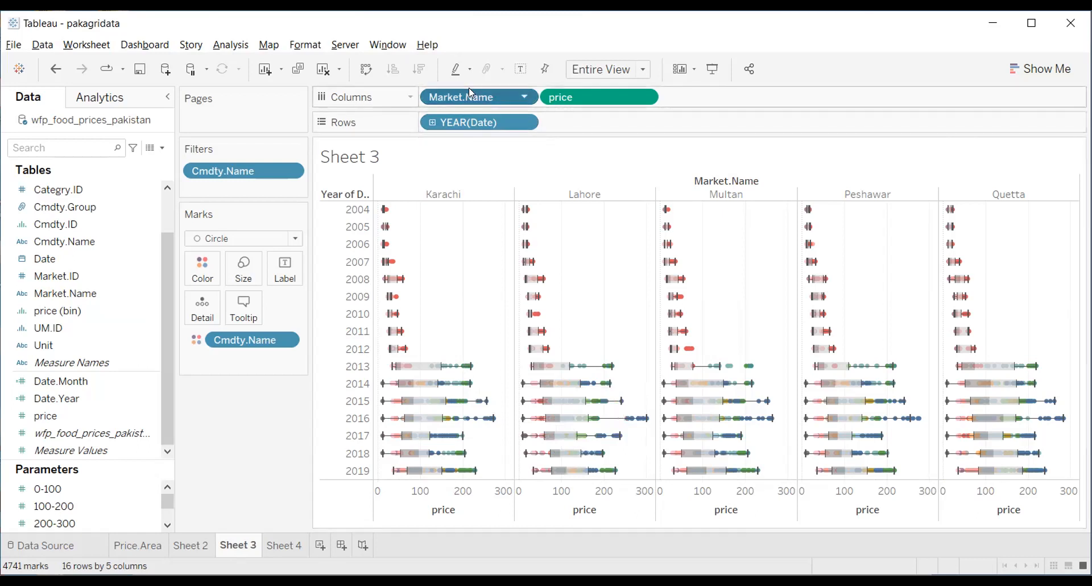
key("Delete")
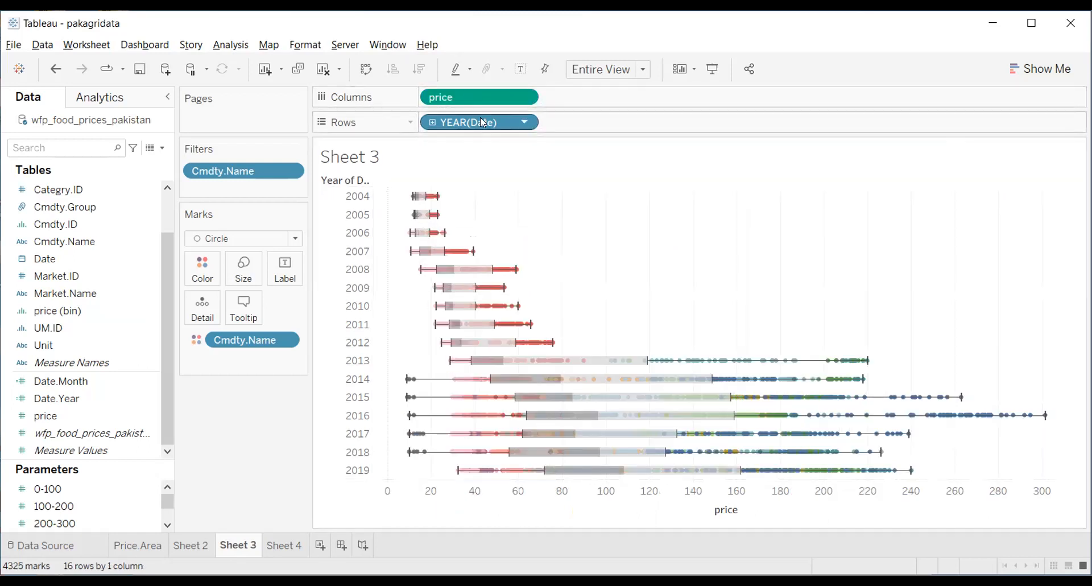
left_click(433, 123)
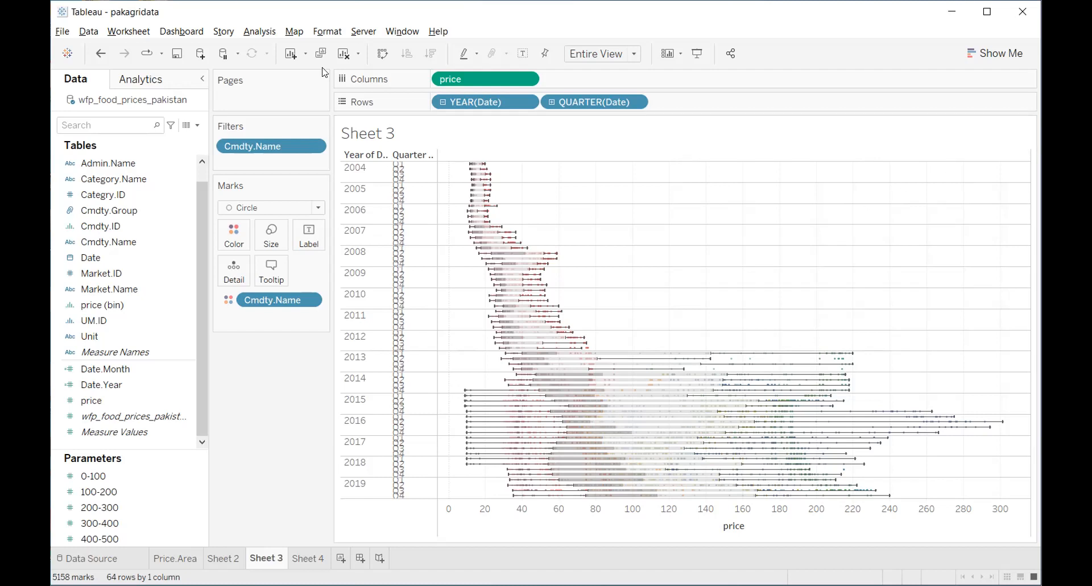
right_click(501, 105)
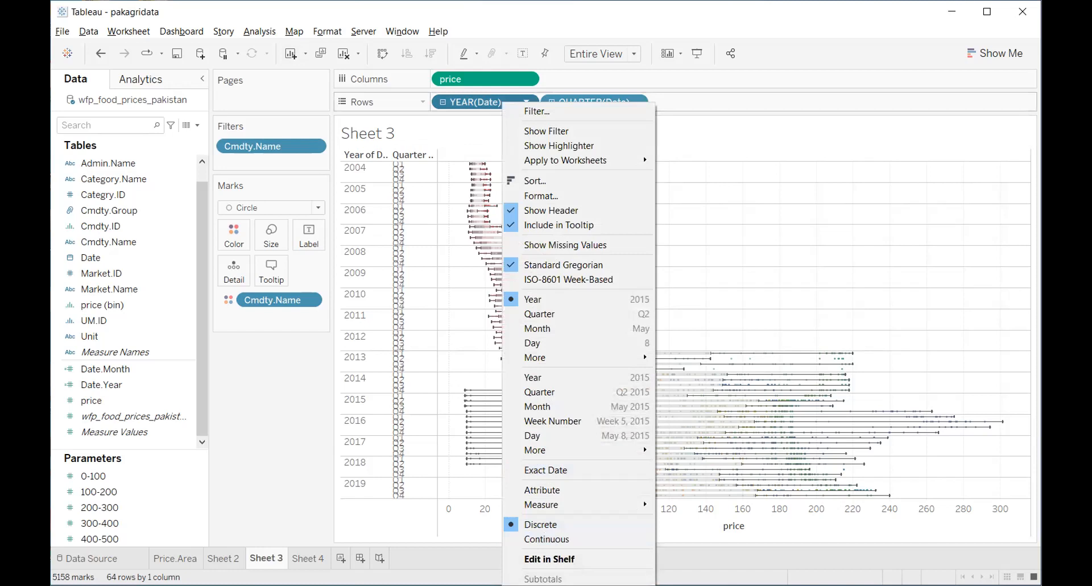
left_click(537, 585)
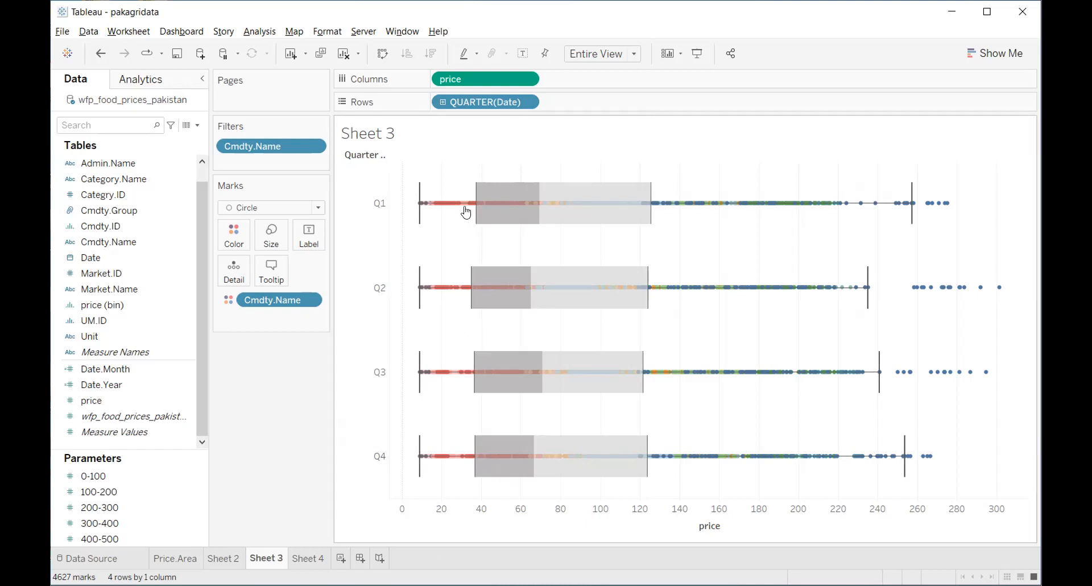
left_click(442, 106)
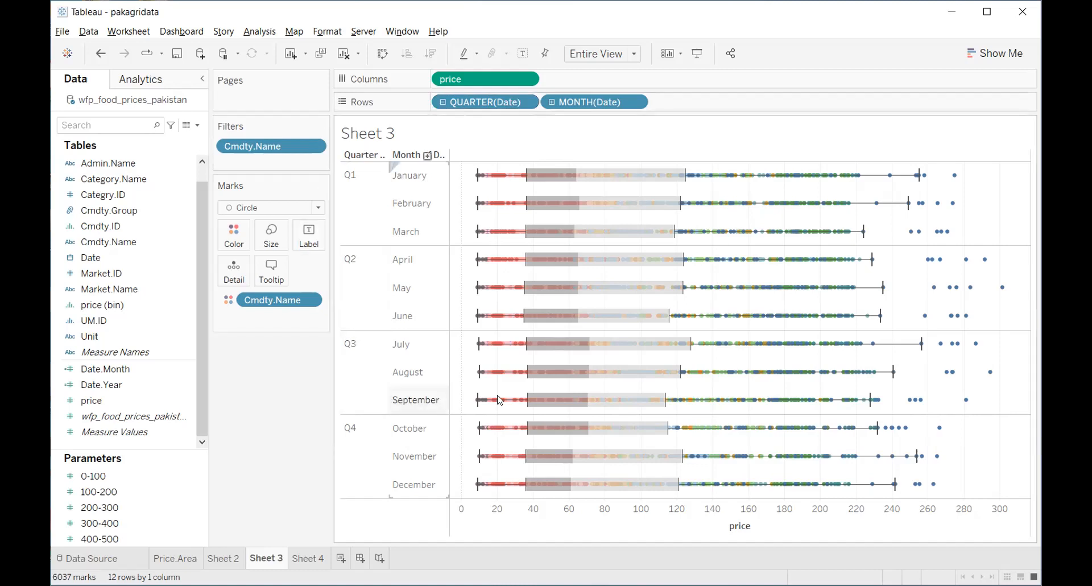
- Clear Sheet 3 and add the price field to Rows as a single summed bar
left_click(996, 52)
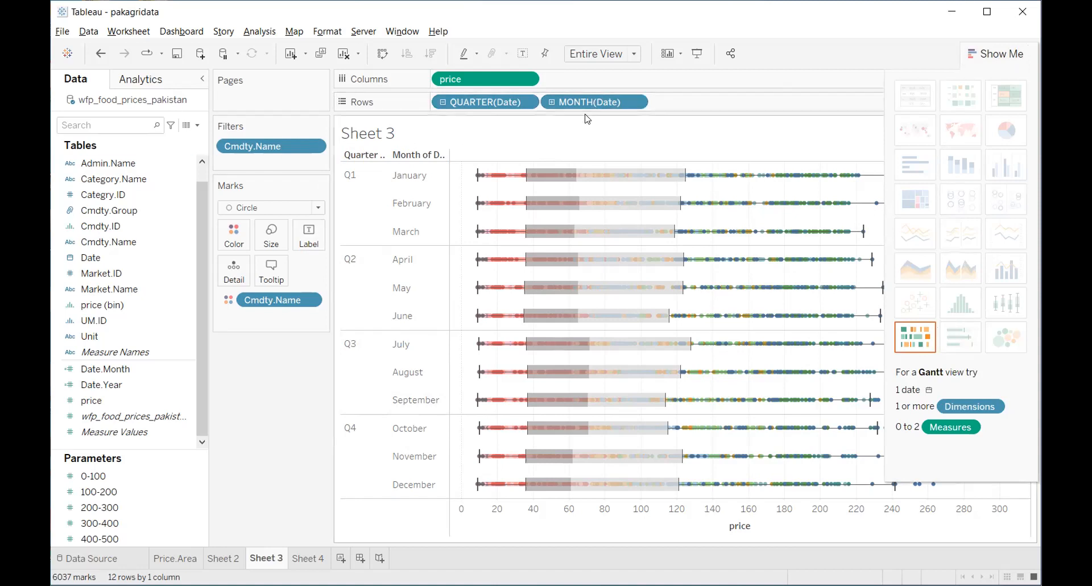
left_click(343, 57)
left_click(141, 78)
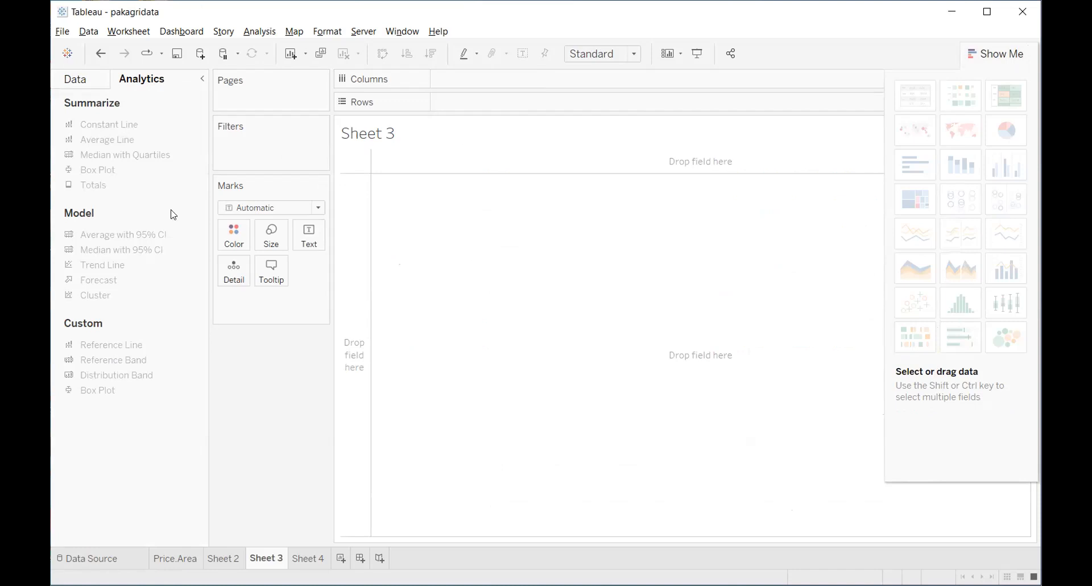
left_click(77, 79)
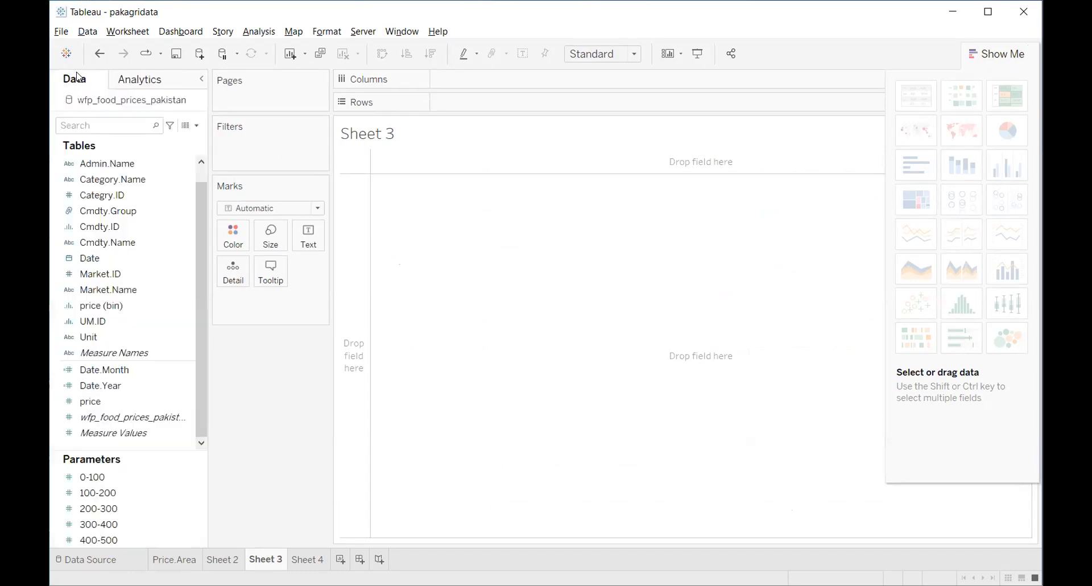
double_click(91, 401)
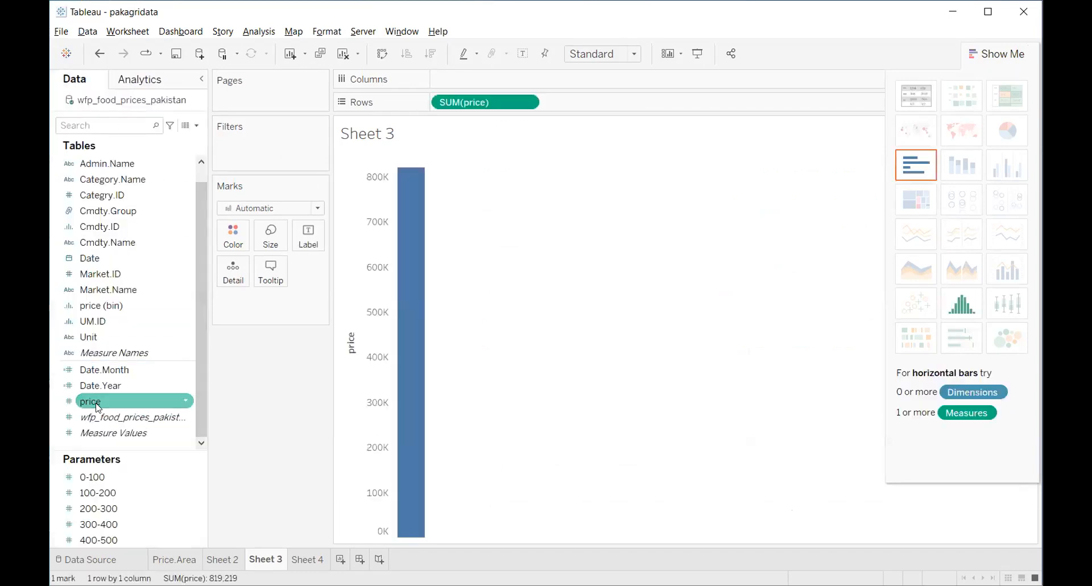
- Add constant lines at 400,000 and 800,000 to the price bar
left_click(143, 80)
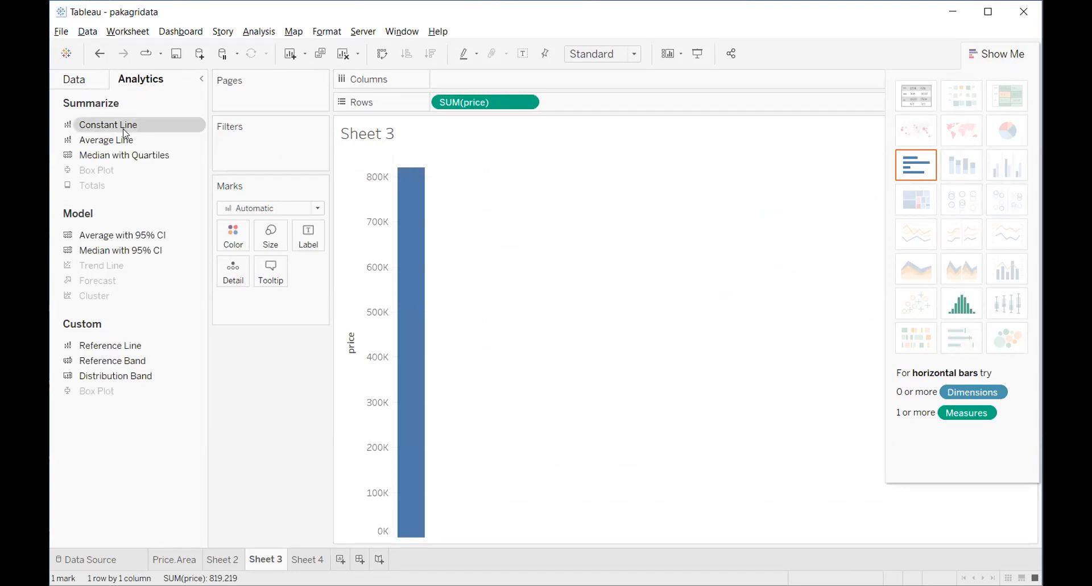
double_click(108, 124)
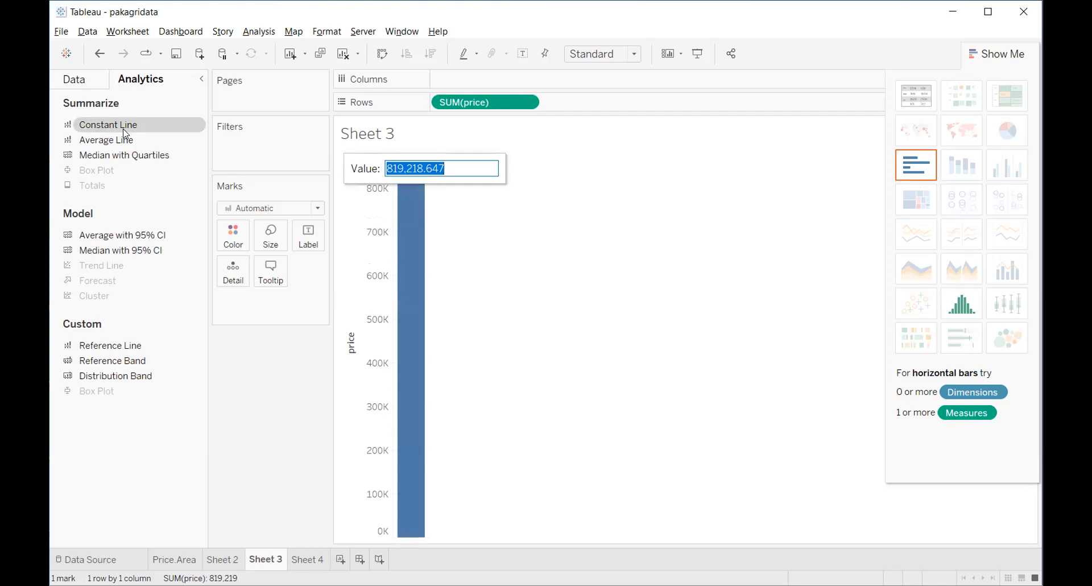
type("400,000")
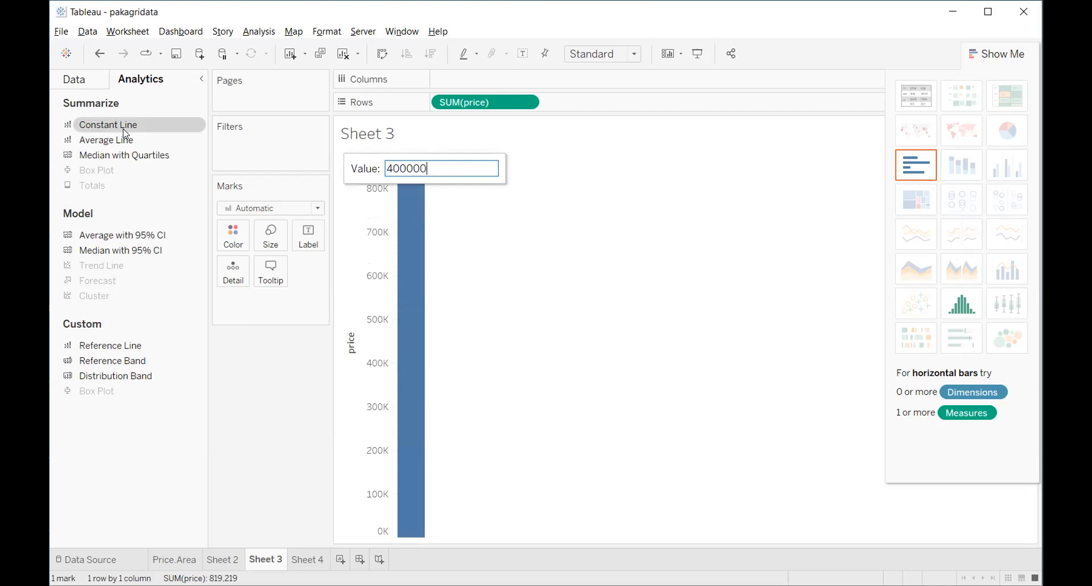
key("Return")
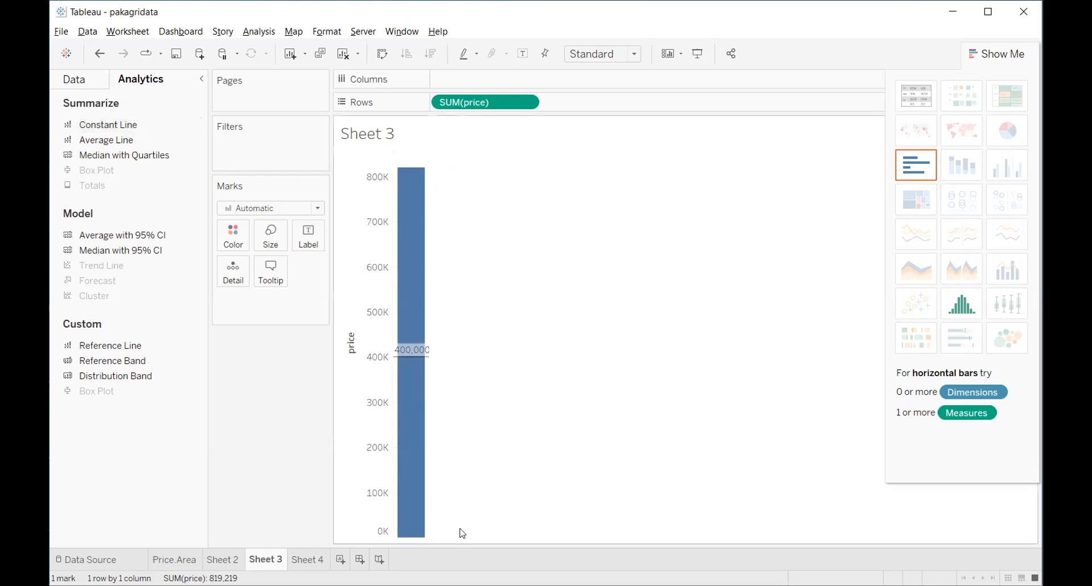
mouse_move(410, 348)
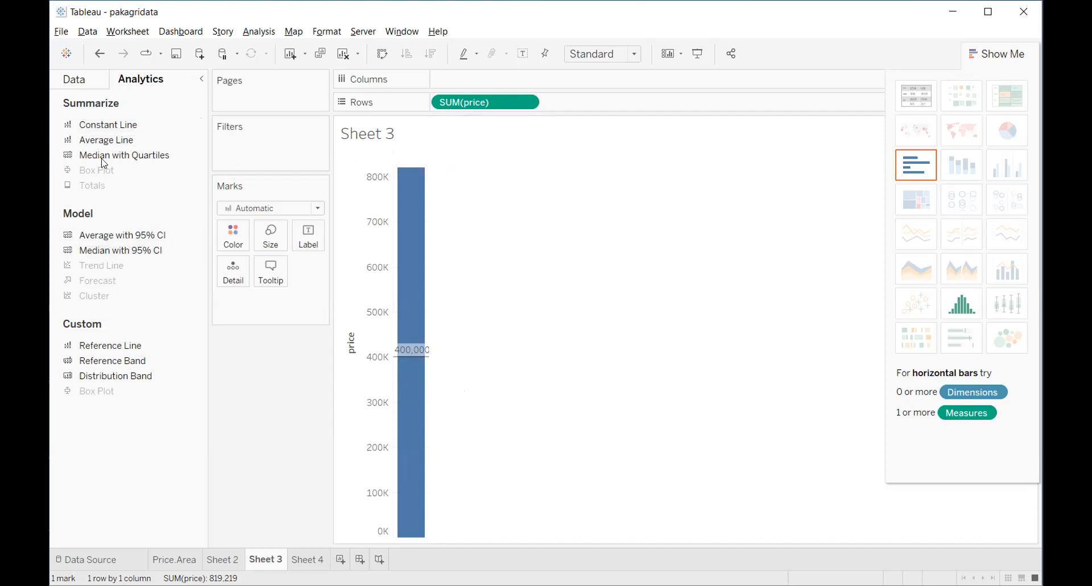
double_click(112, 126)
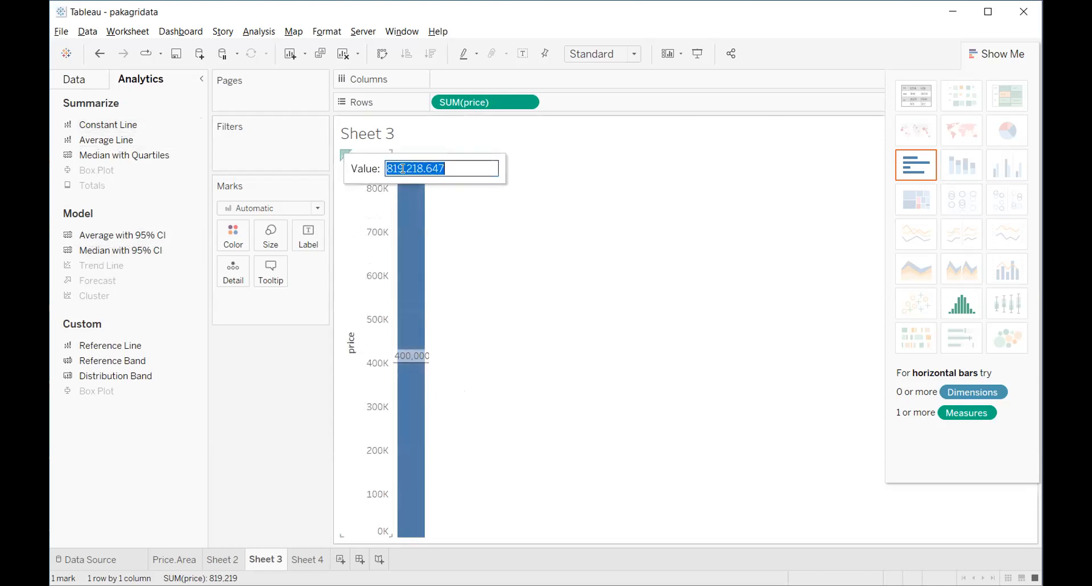
type("800000")
key("Return")
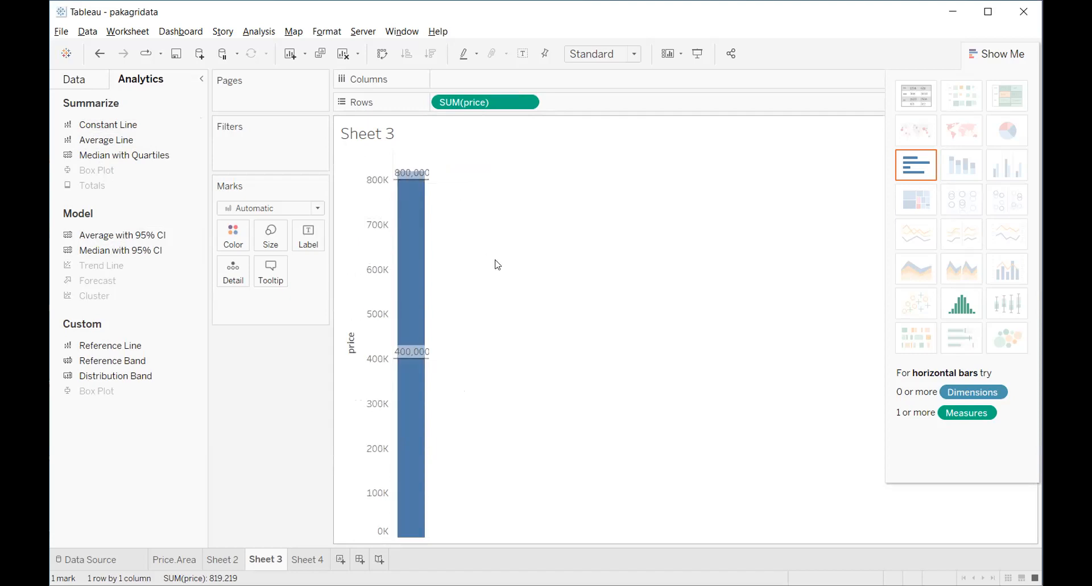
- Split the price bar by Category.Name on Columns and change the price aggregation to Average
left_click(80, 75)
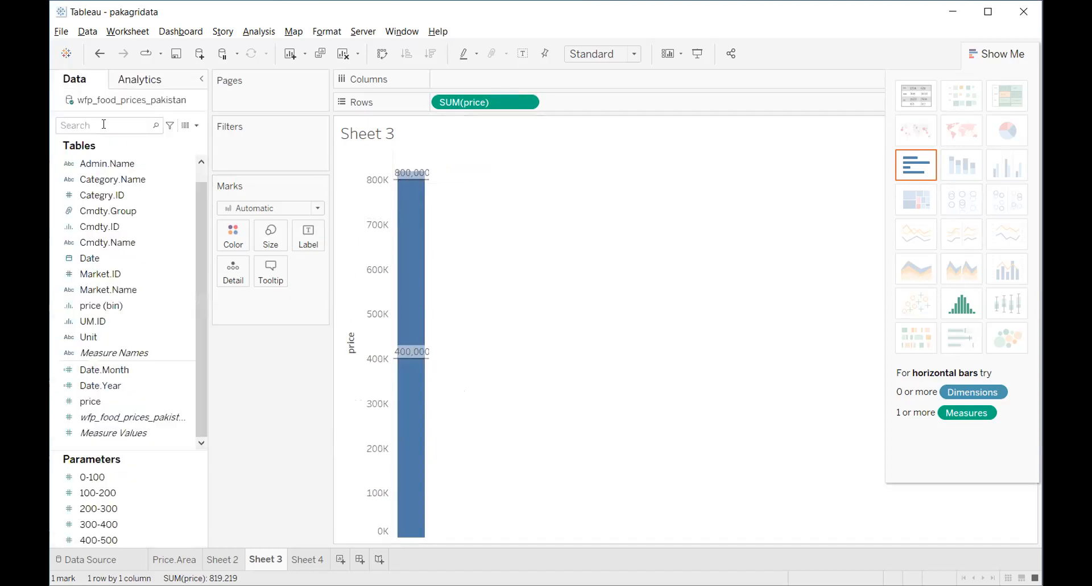
left_click(146, 175)
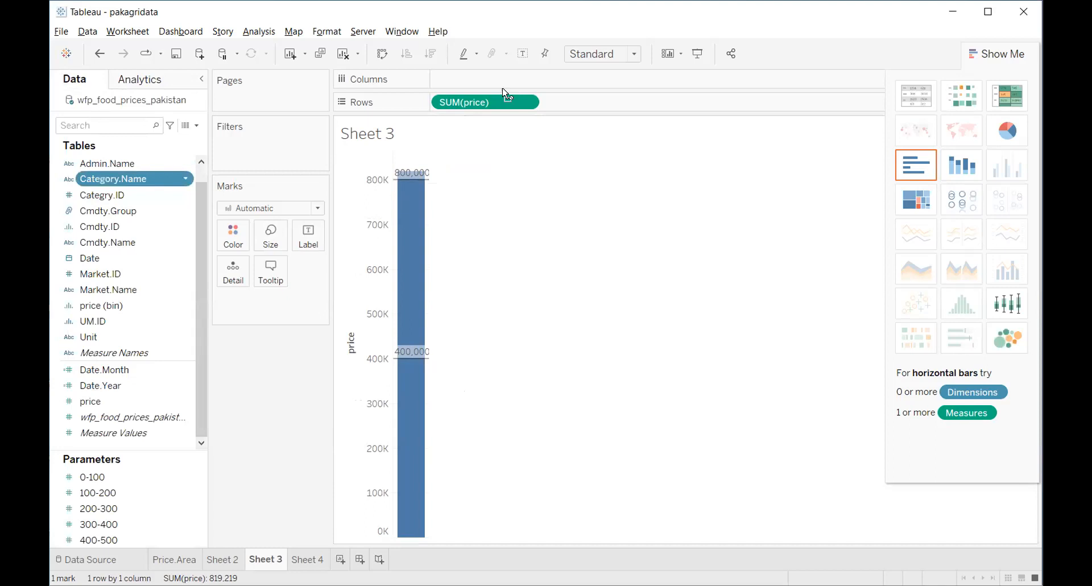
left_click_drag(506, 93, 501, 83)
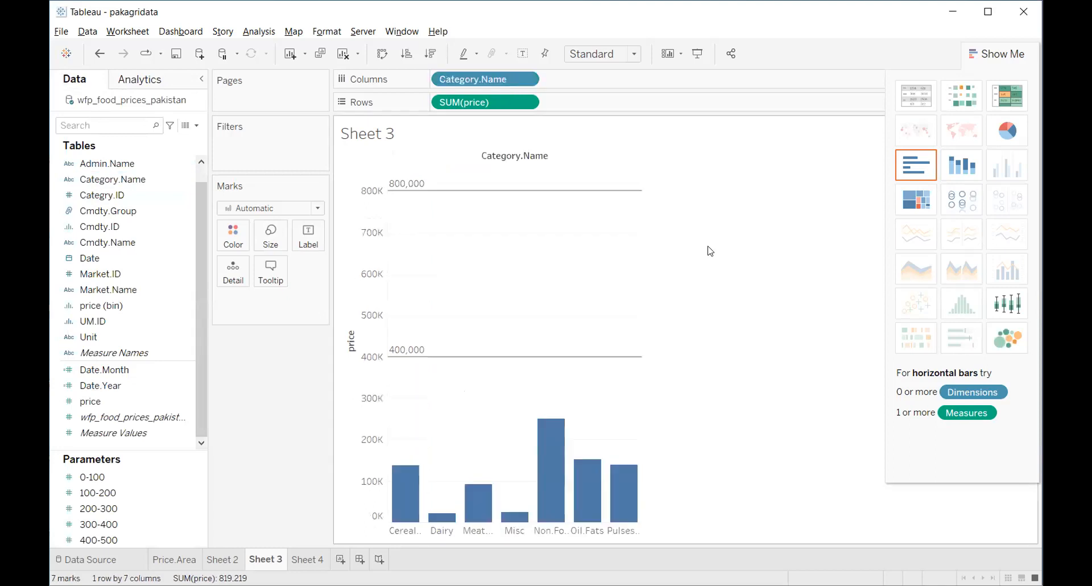
left_click(526, 104)
mouse_move(517, 251)
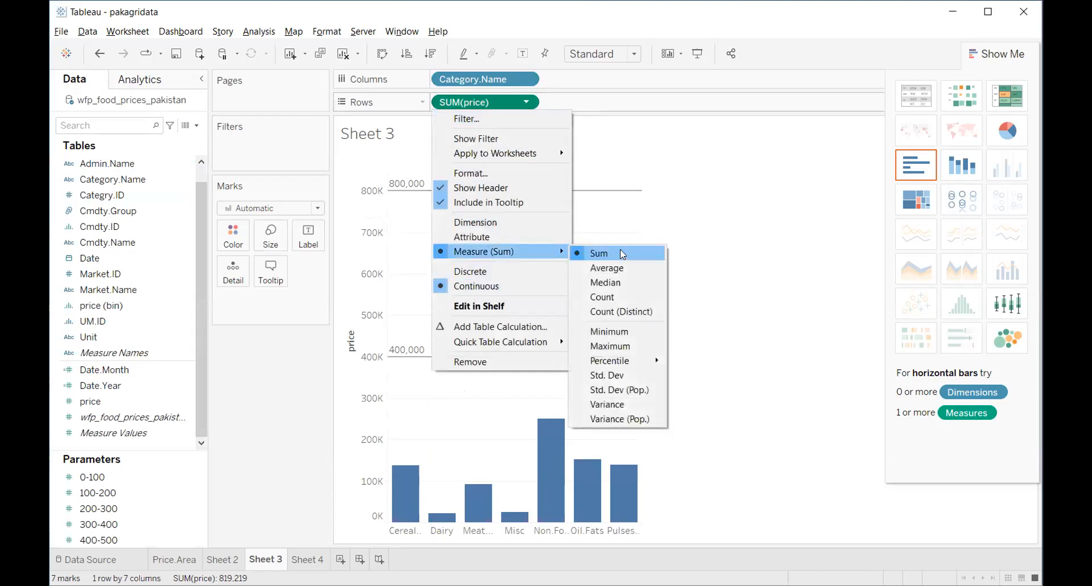
left_click(628, 274)
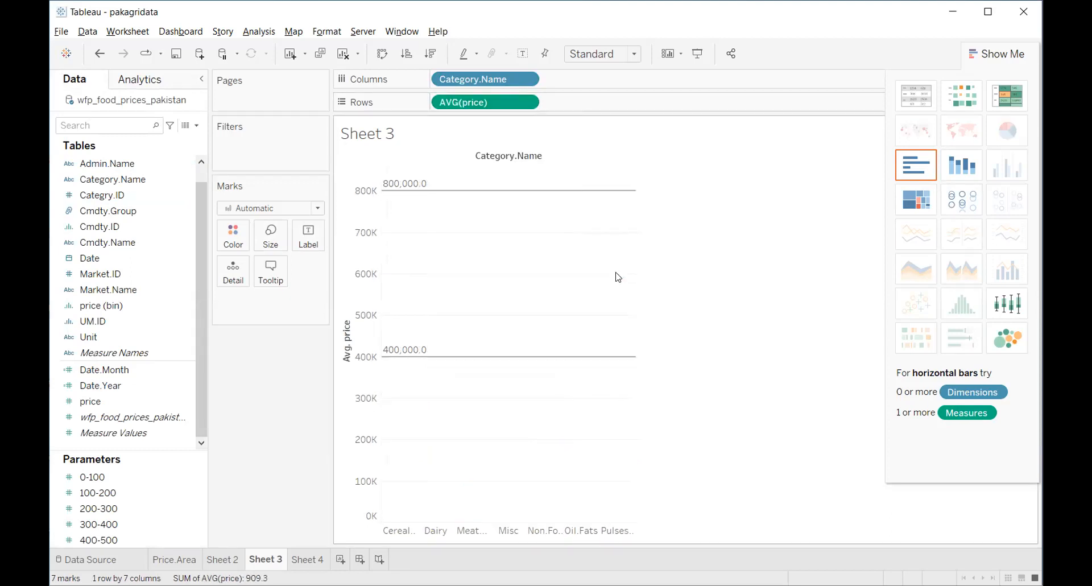
- Try removing Category.Name from Columns, and undo back to the single summed price bar
left_click(514, 80)
key("Delete")
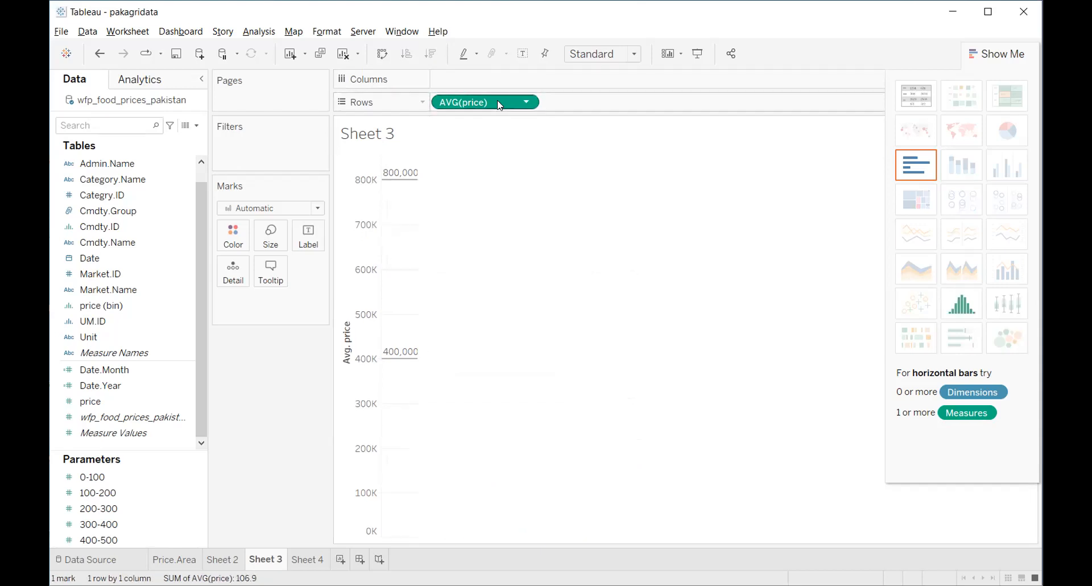
key("ctrl+z")
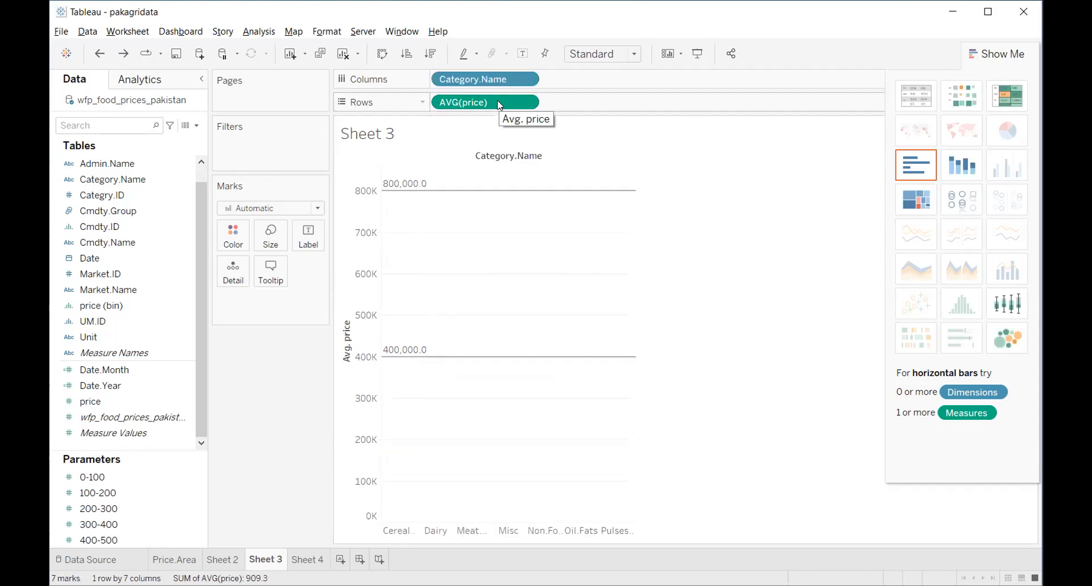
key("ctrl+z")
key("ctrl+z")
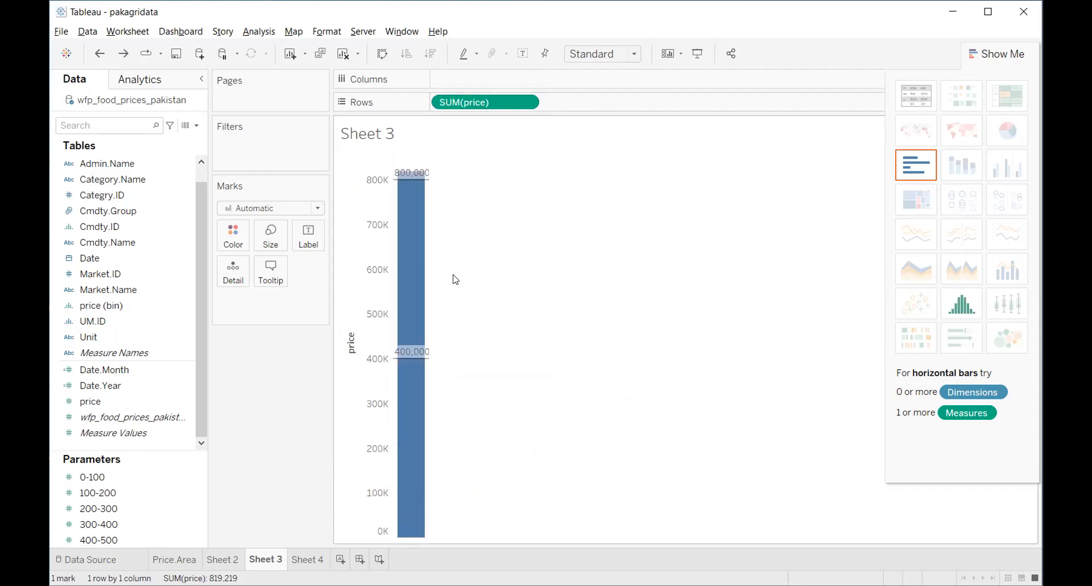
- Edit the price field's expression on Rows to AVG([price])
double_click(503, 101)
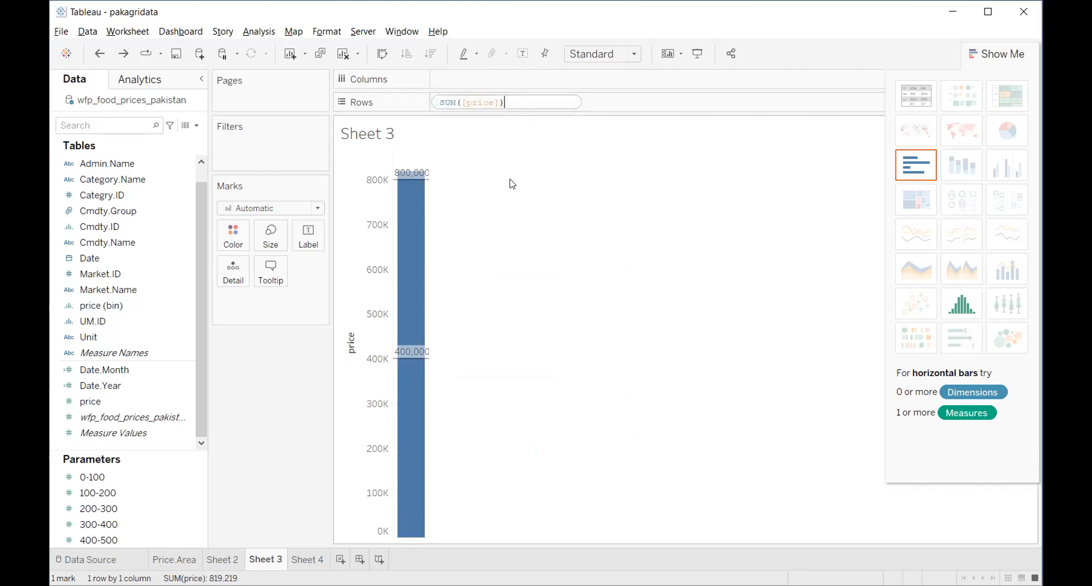
double_click(448, 102)
type("AVG")
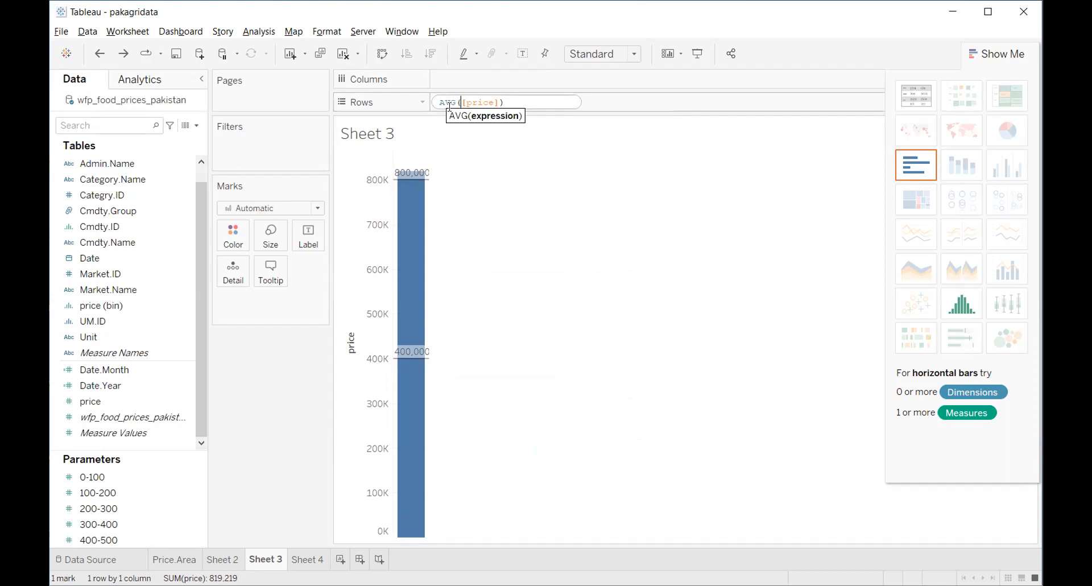
key("Return")
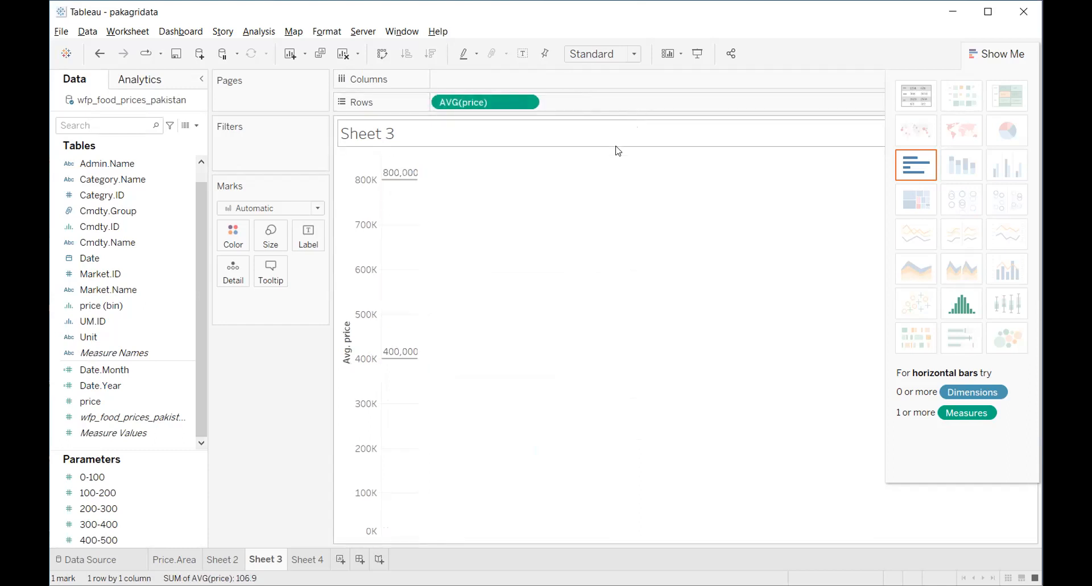
- Break the average price down by Cmdty.Group on Columns
left_click(155, 225)
left_click(131, 195)
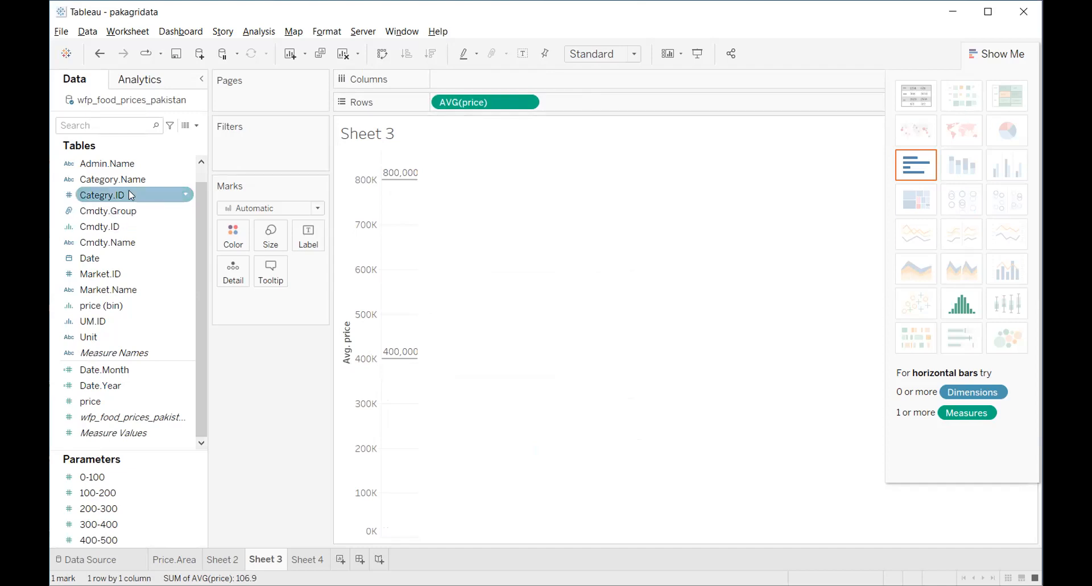
left_click(136, 209)
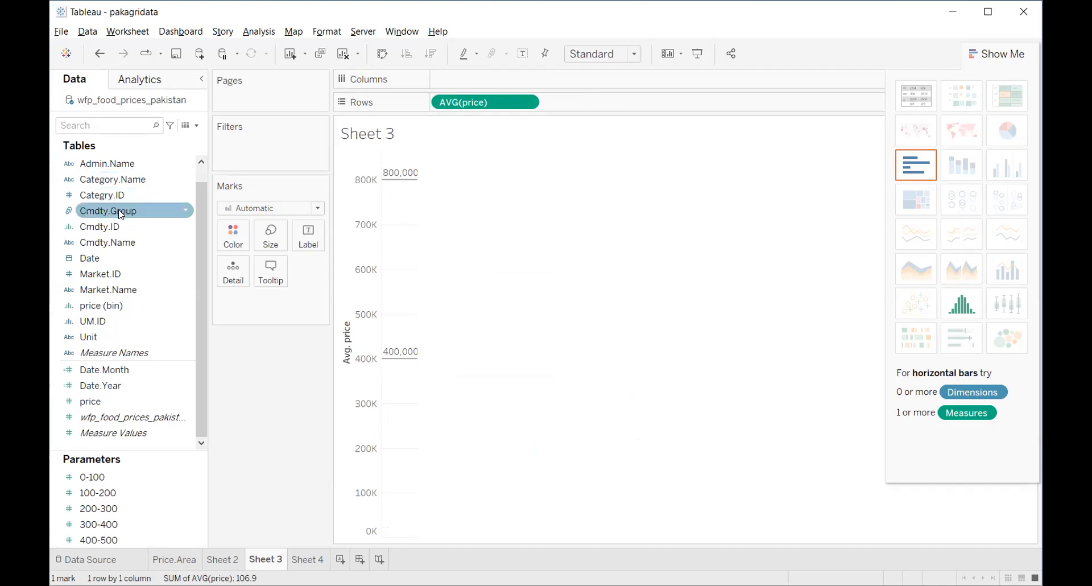
left_click_drag(141, 206, 475, 84)
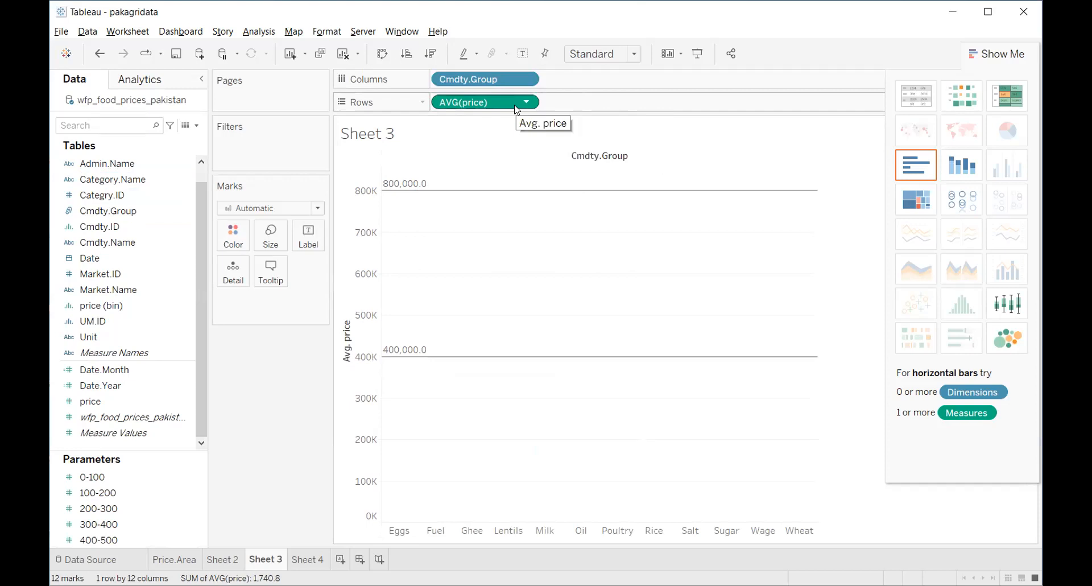
- Try Market.Name as a second Columns breakdown and as the mark color, and remove it from the view
left_click(136, 83)
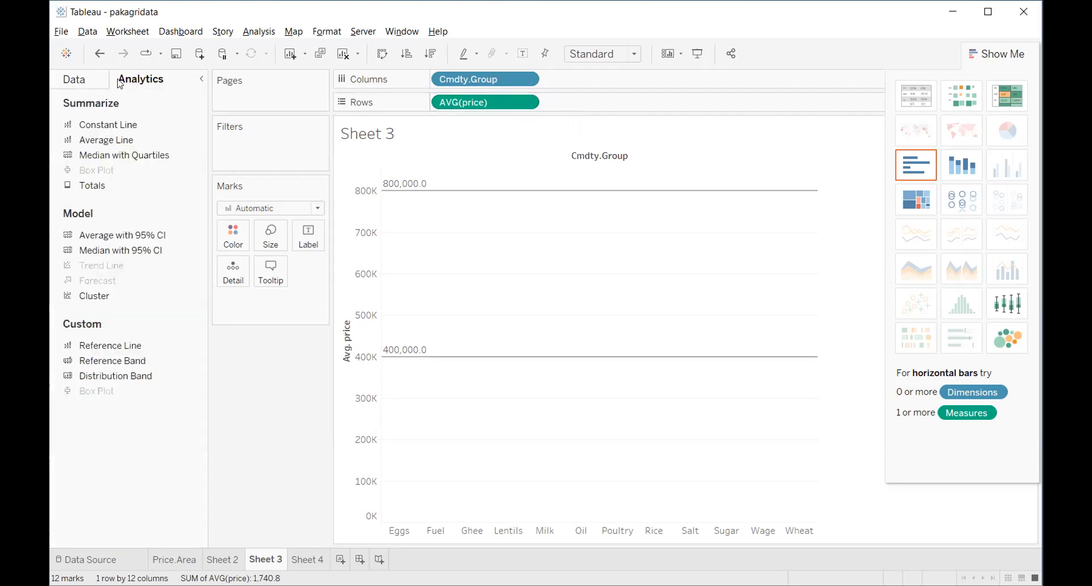
left_click(66, 82)
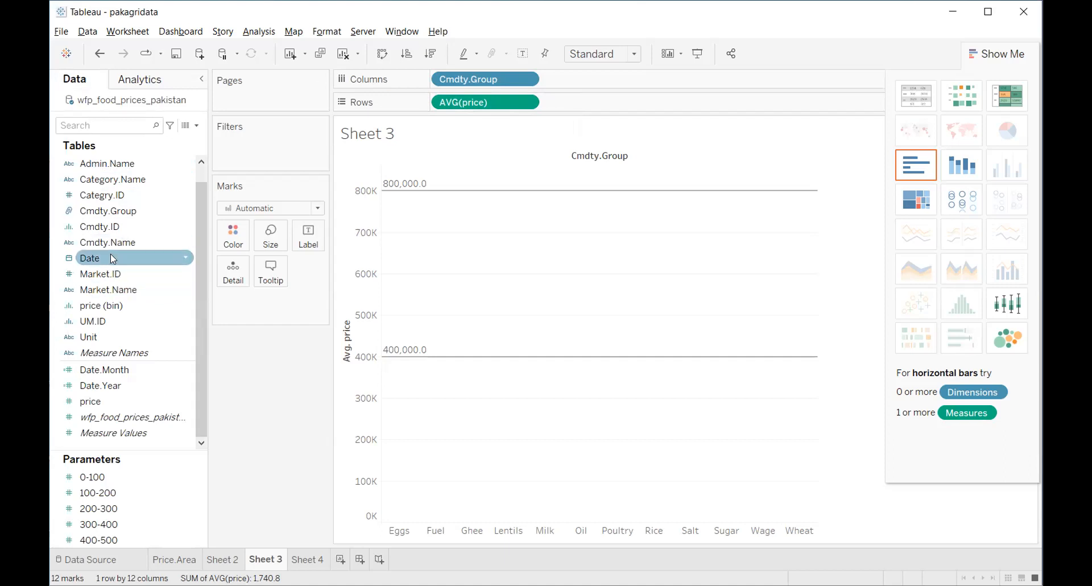
left_click(142, 287)
left_click_drag(142, 287, 622, 79)
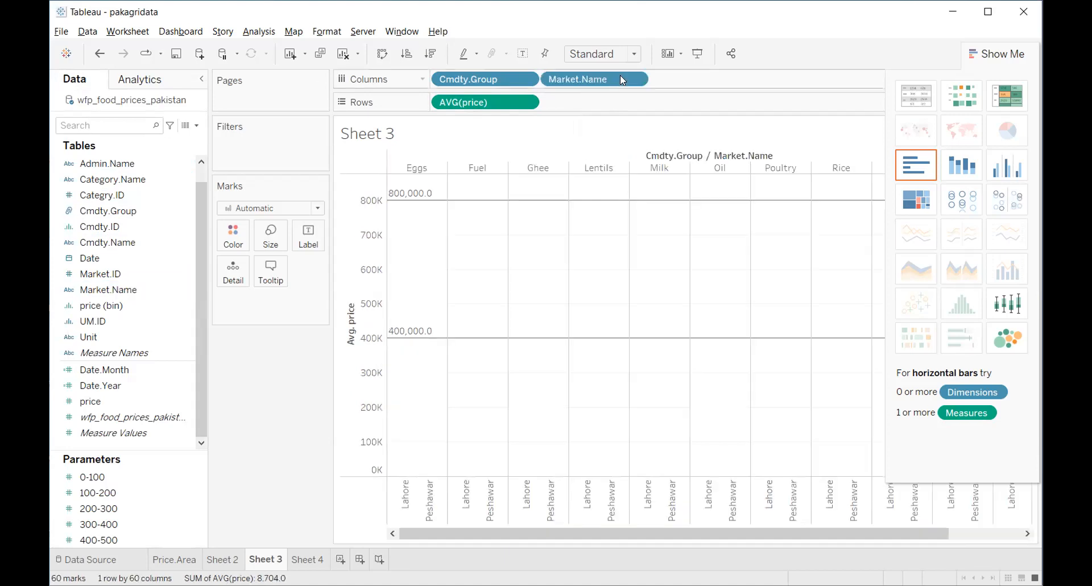
left_click_drag(616, 86, 235, 236)
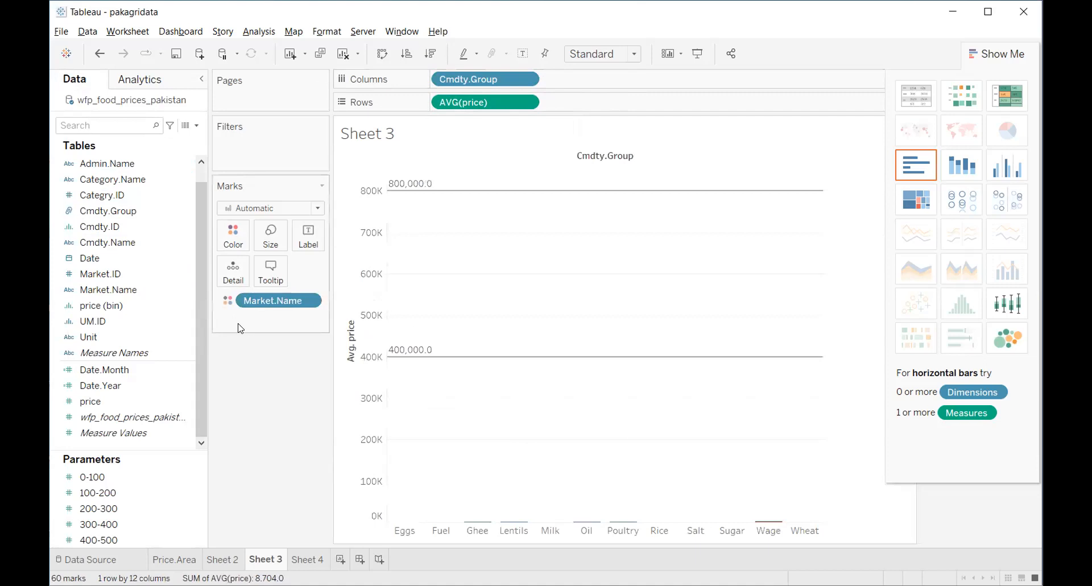
left_click(314, 300)
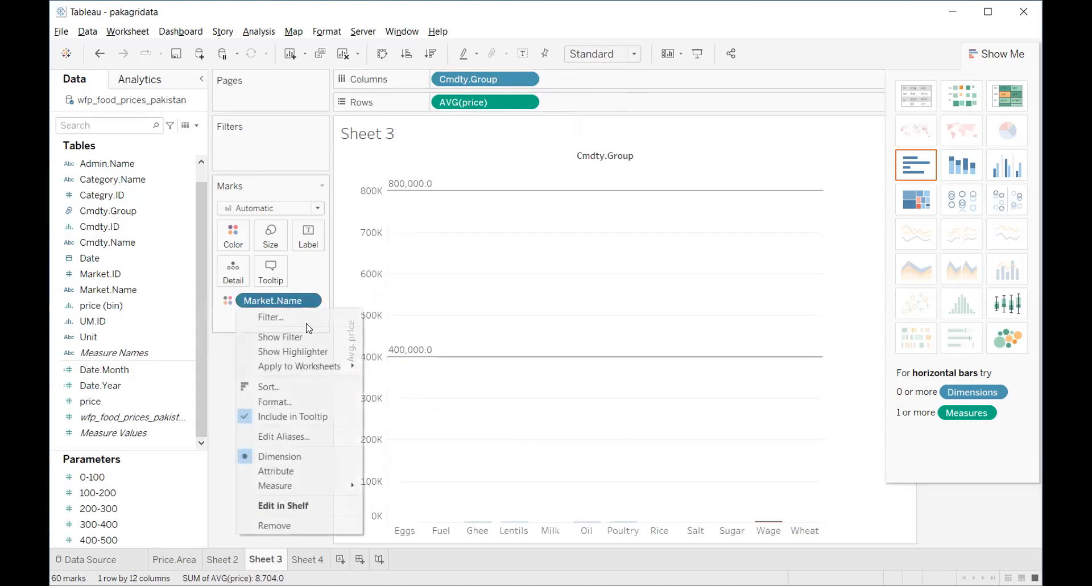
left_click(268, 525)
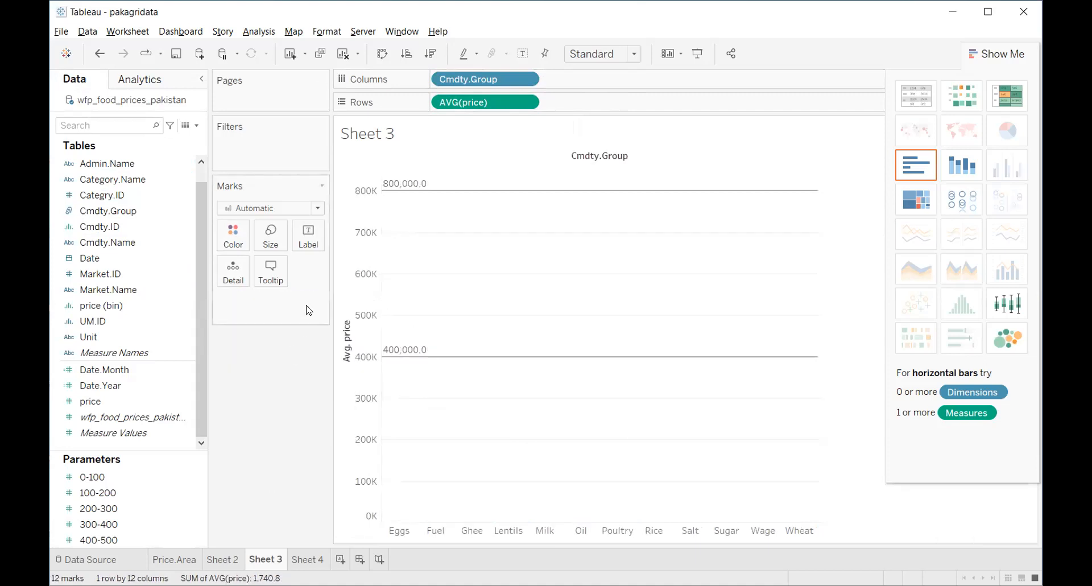
- Undo the commodity breakdown, averaging and constant-line value changes back to the single summed price bar, and hide Show Me
key("ctrl+z")
key("ctrl+z")
key("ctrl+z")
key("ctrl+z")
key("ctrl+z")
key("ctrl+z")
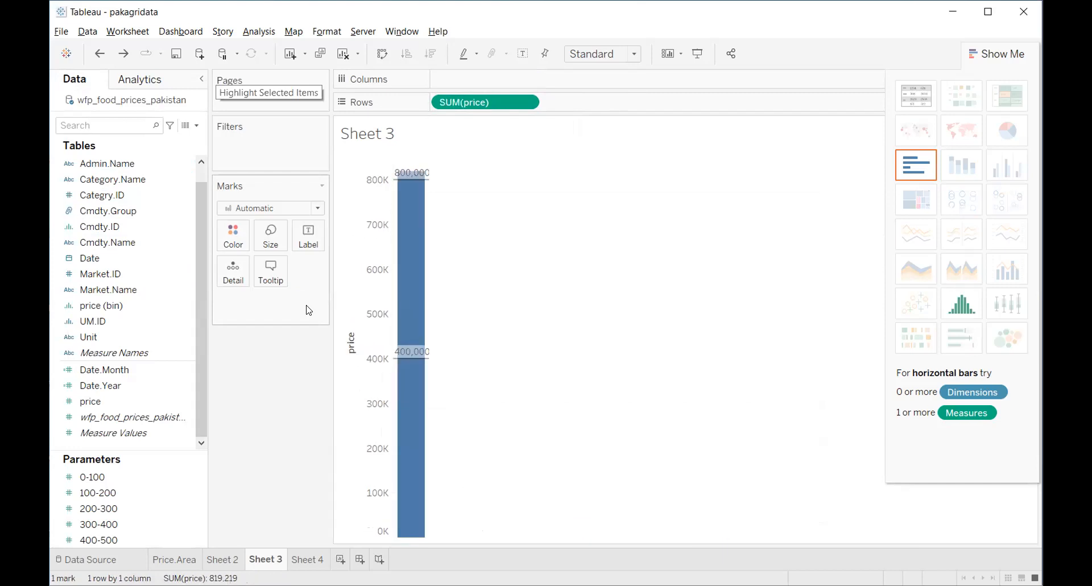
key("ctrl+z")
key("ctrl+z")
key("ctrl+z")
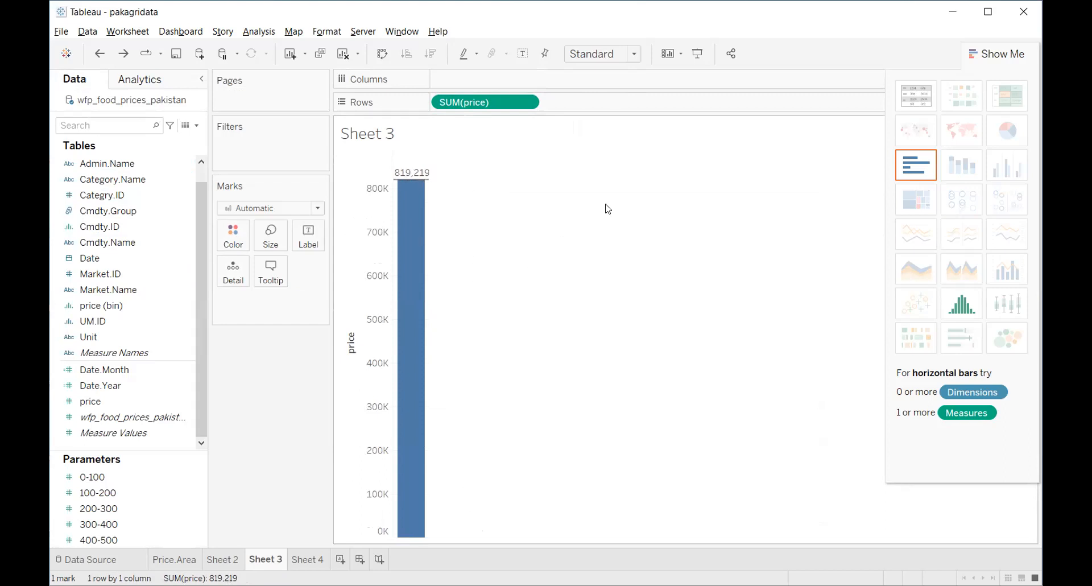
left_click(1008, 54)
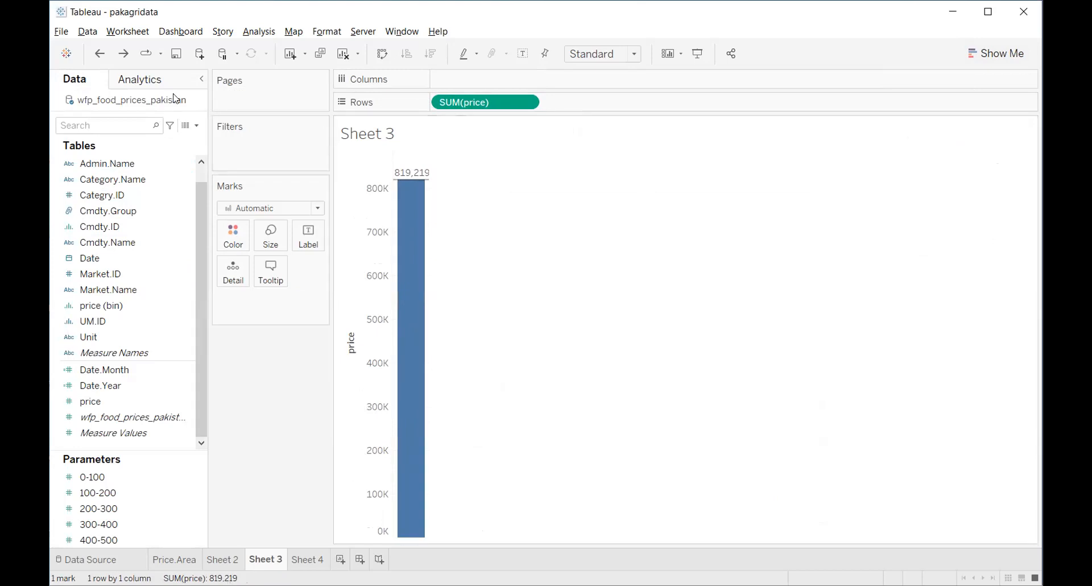
- Add the Date field by year to Columns to plot the summed price as a yearly line
left_click(143, 81)
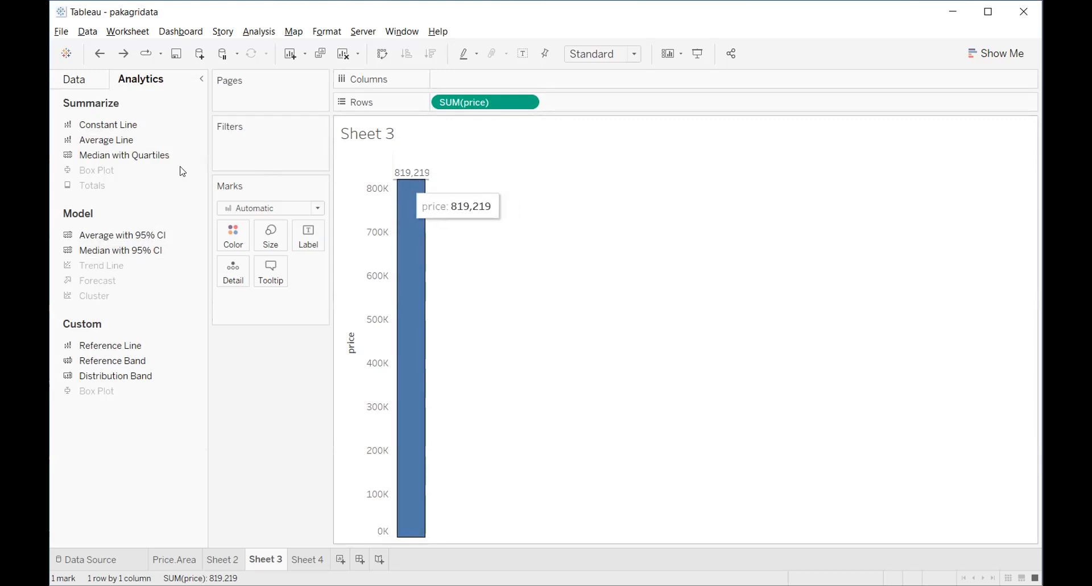
left_click(94, 81)
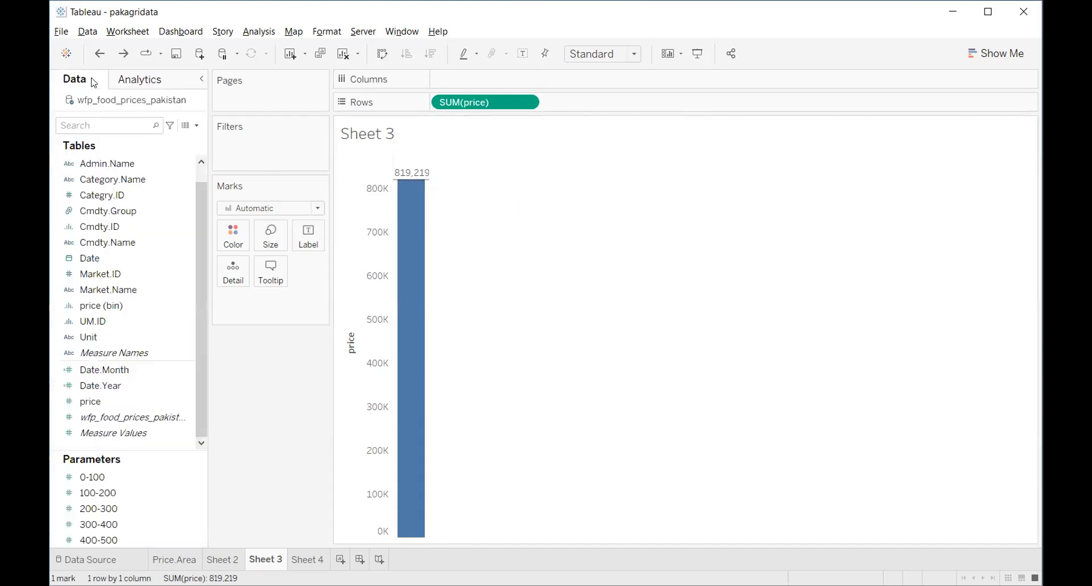
double_click(99, 260)
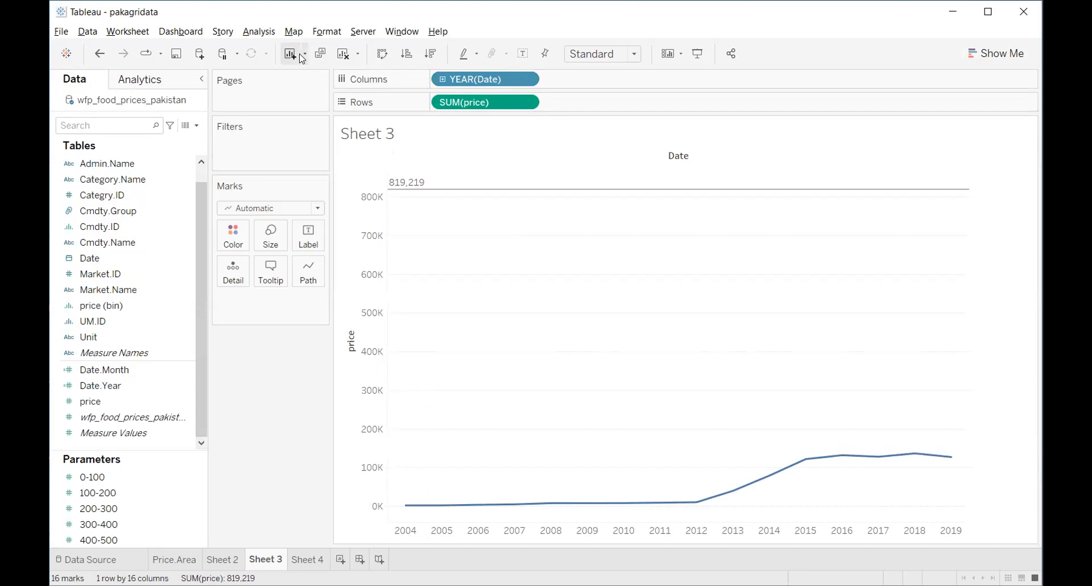
- Swap rows and columns of the yearly price chart and remove its constant line
left_click(380, 56)
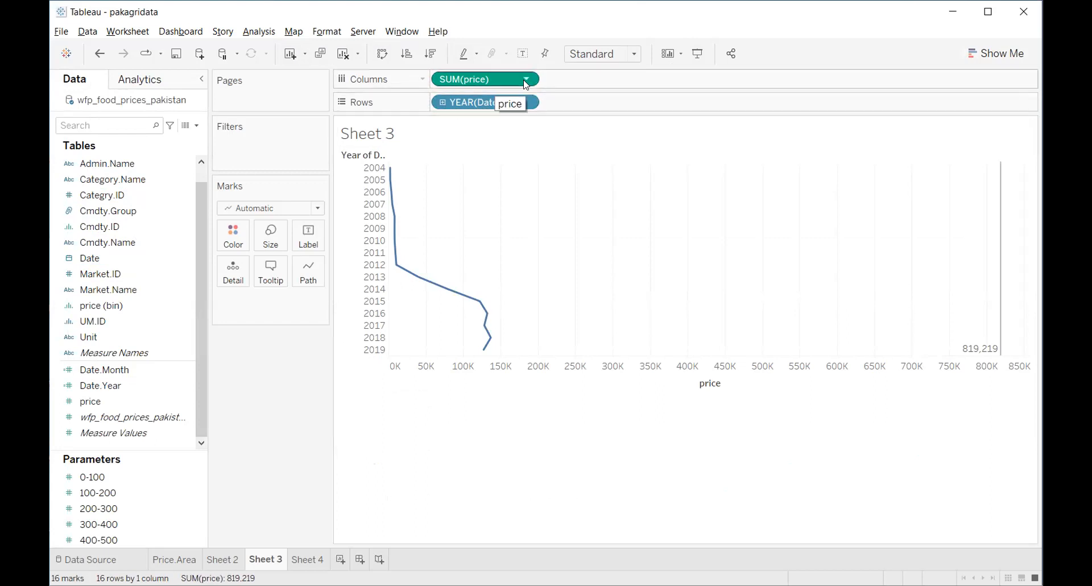
left_click(139, 79)
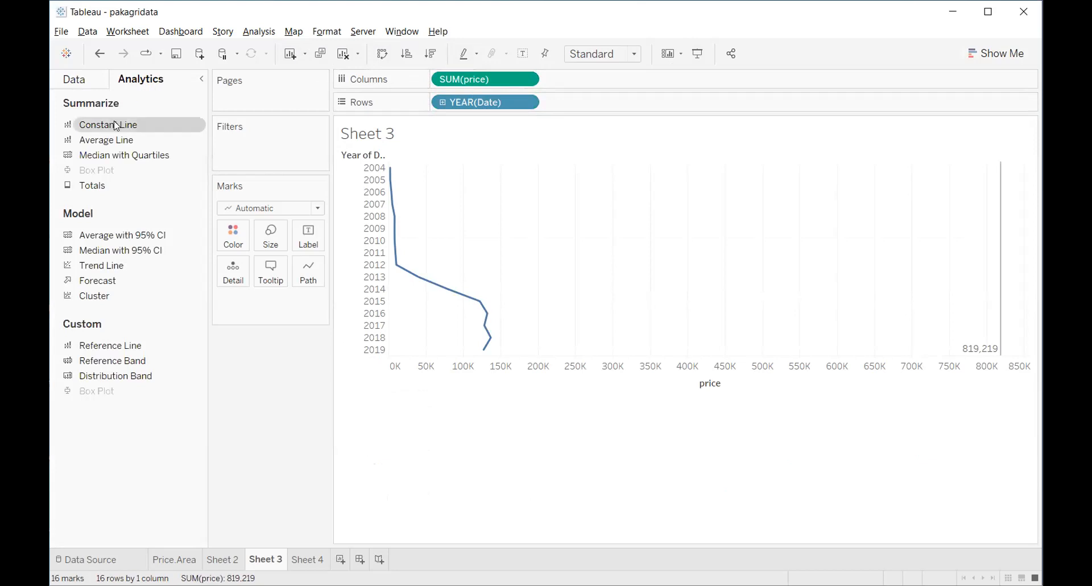
right_click(1001, 210)
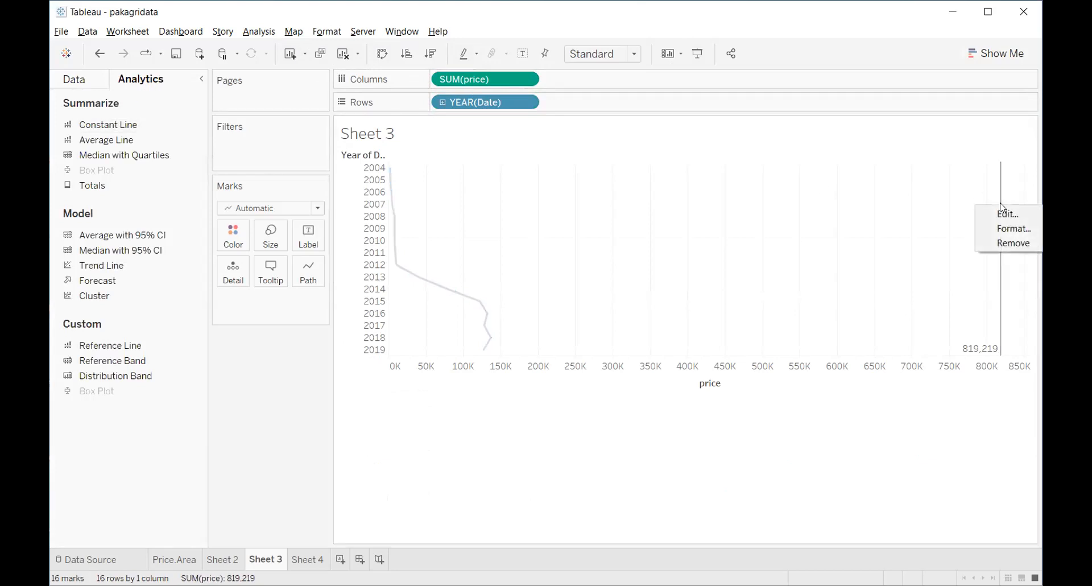
left_click(1011, 242)
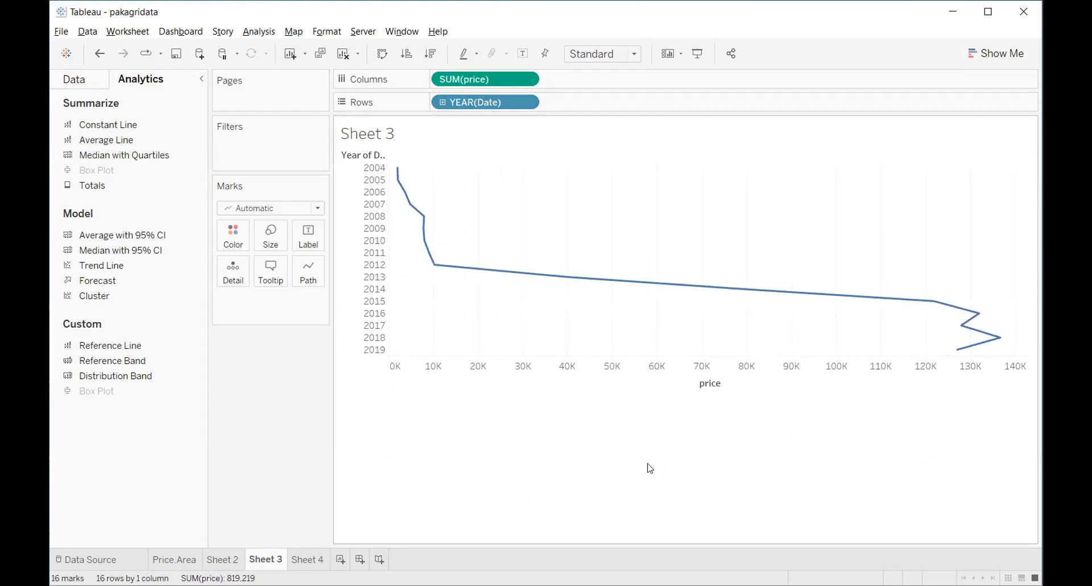
- Swap the axes back so the years are on Columns, and display the Show Me chart types
left_click(389, 55)
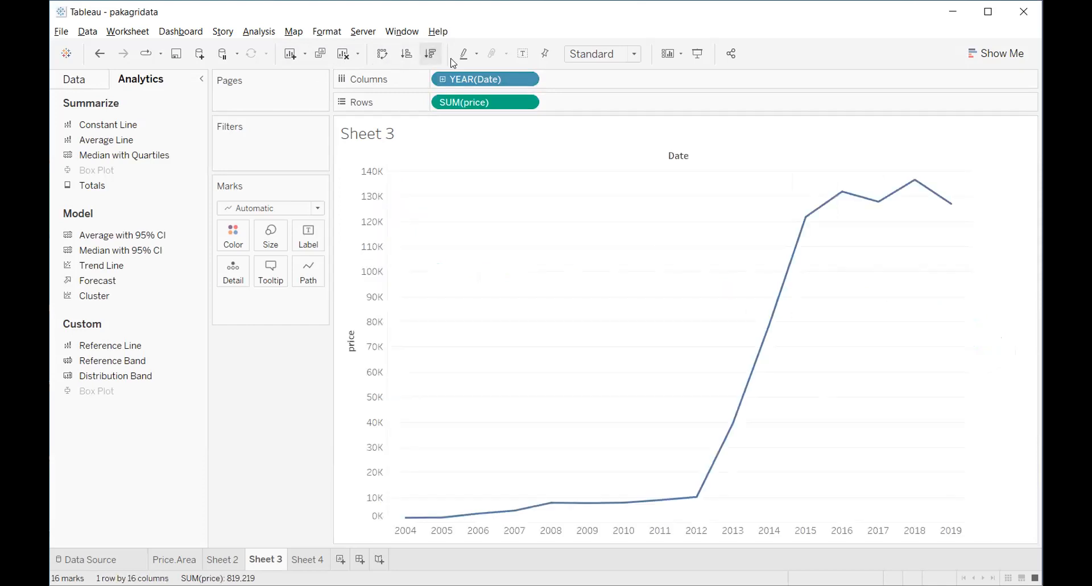
left_click(974, 54)
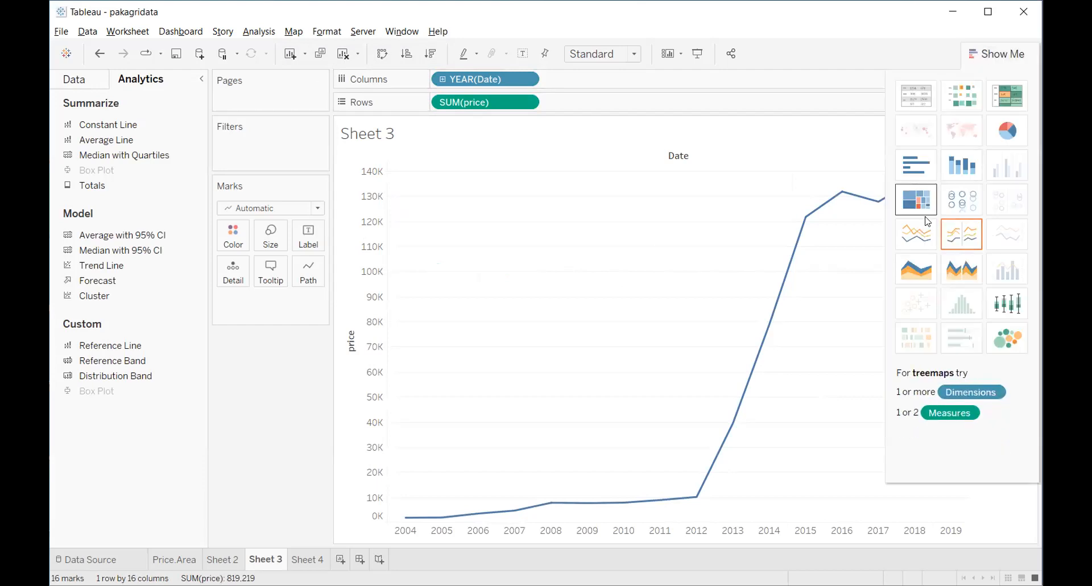
- Convert the yearly price line chart to a continuous area chart and color it orange
left_click(914, 265)
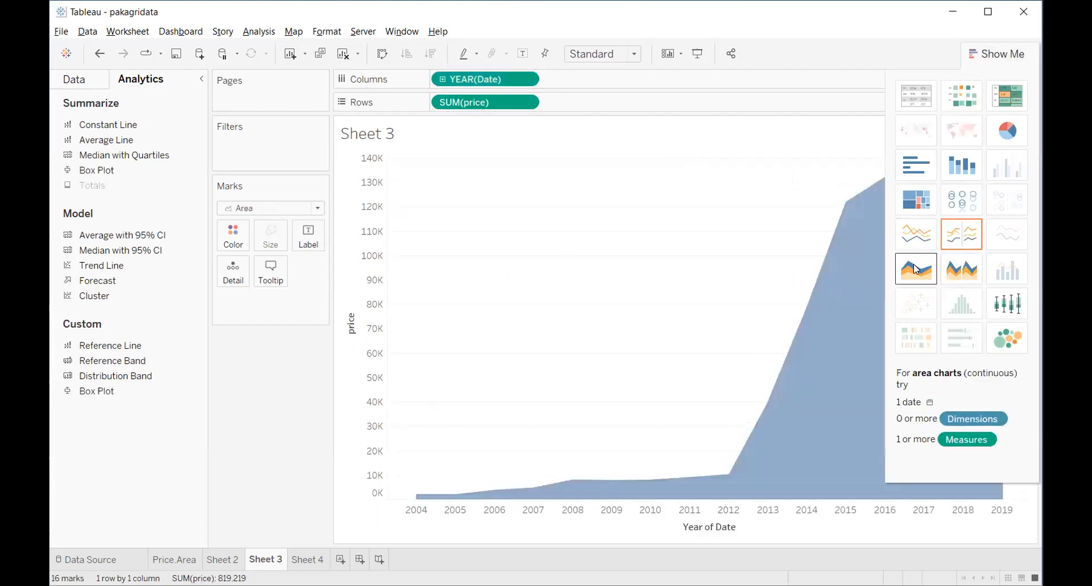
left_click(1003, 54)
left_click(220, 243)
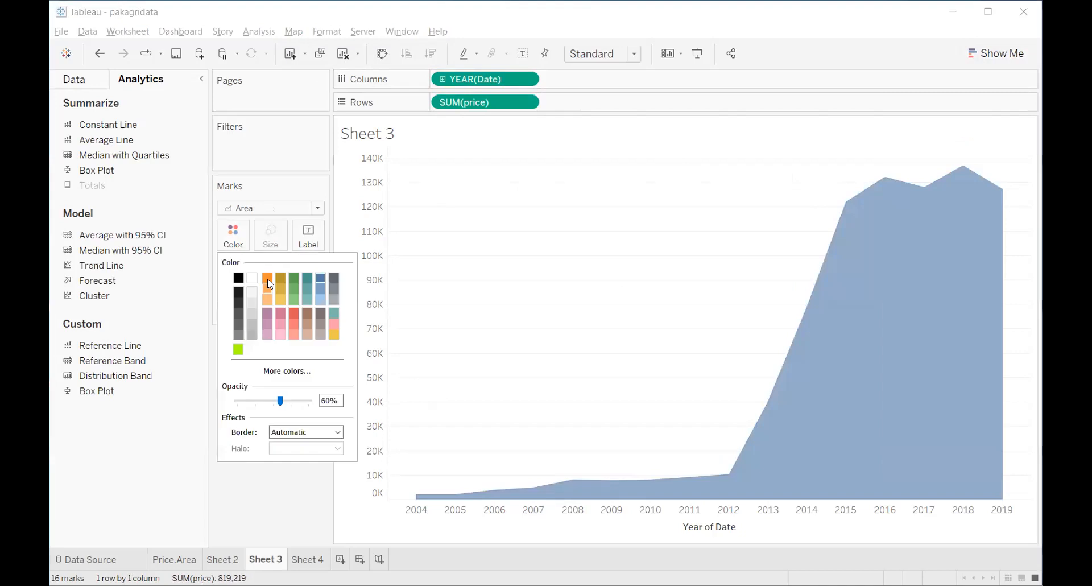
left_click(267, 278)
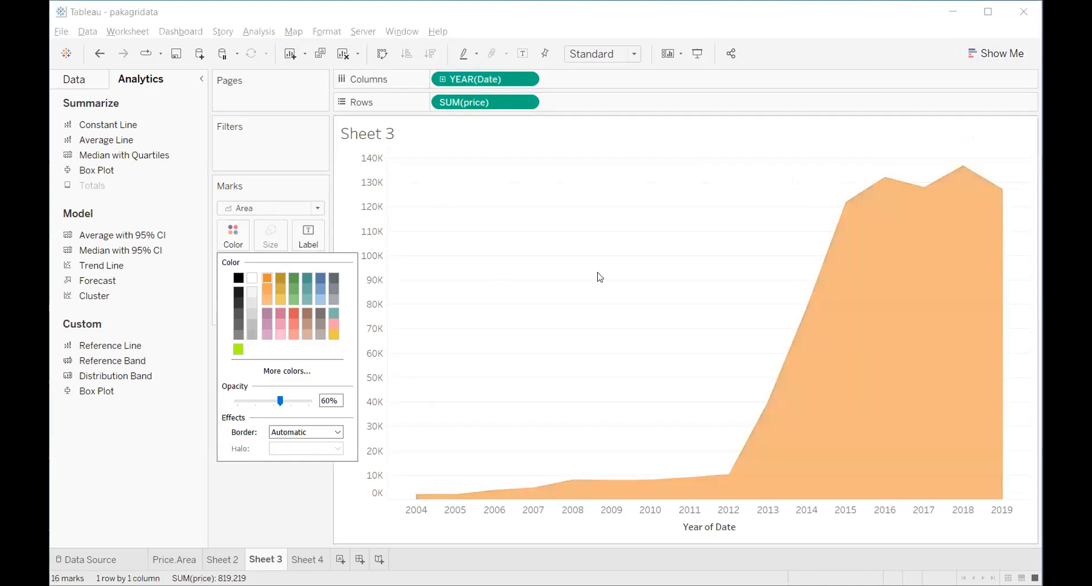
left_click(600, 277)
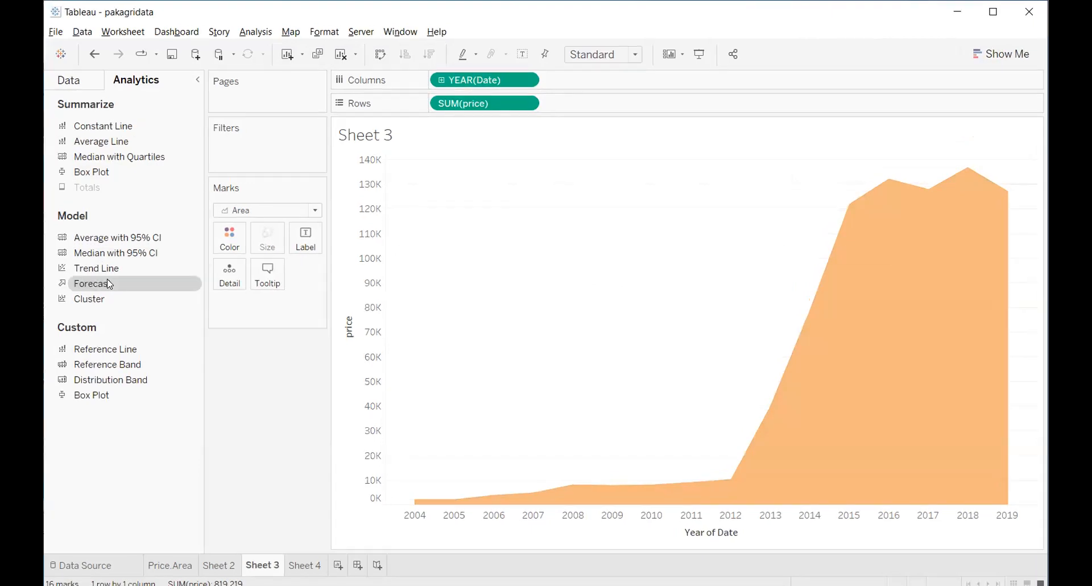
- Add a forecast to the yearly price area chart and inspect the estimated values through 2021
double_click(107, 281)
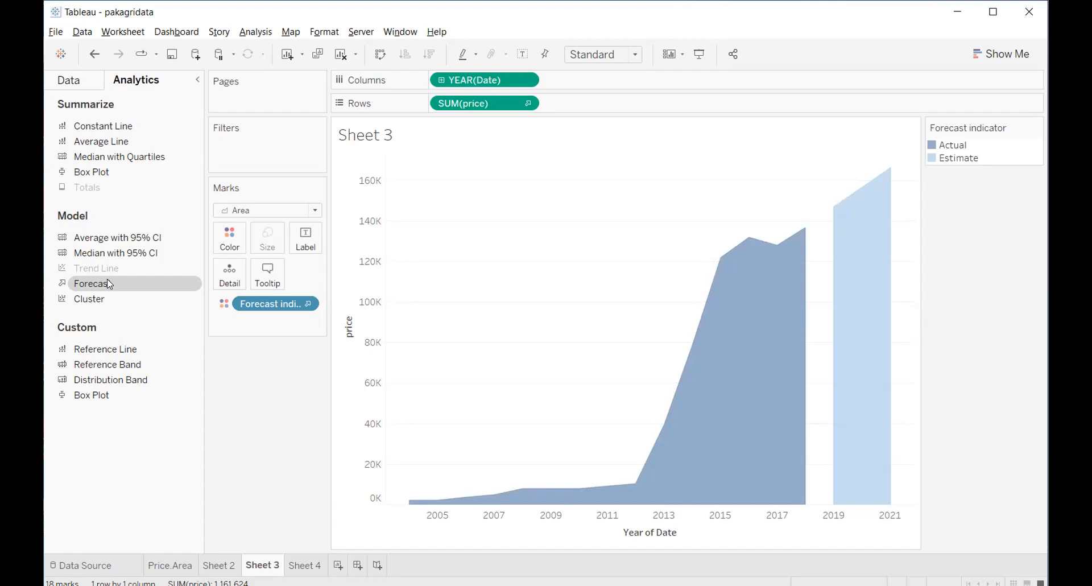
mouse_move(851, 242)
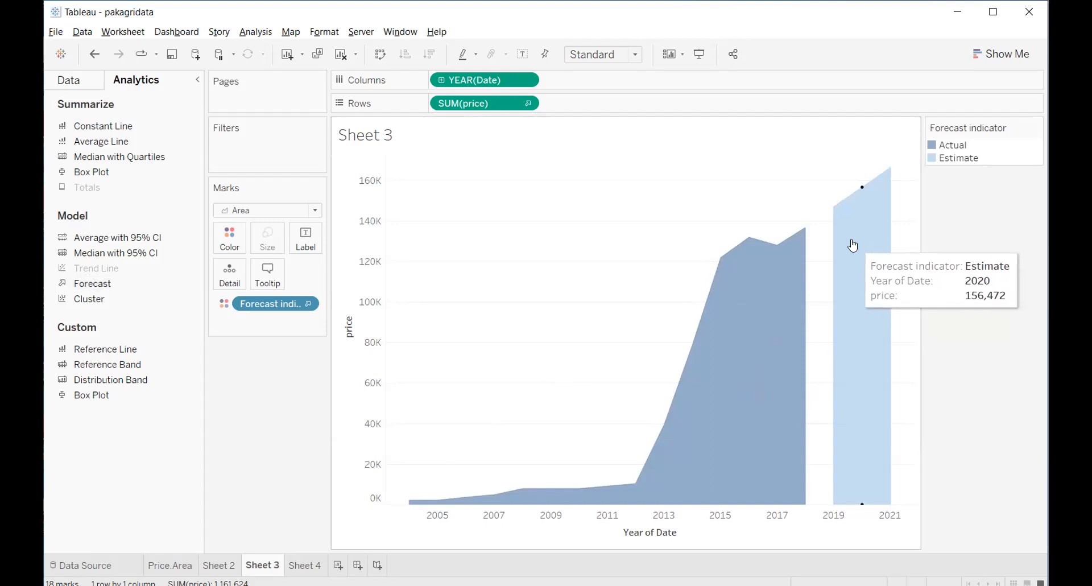
mouse_move(793, 272)
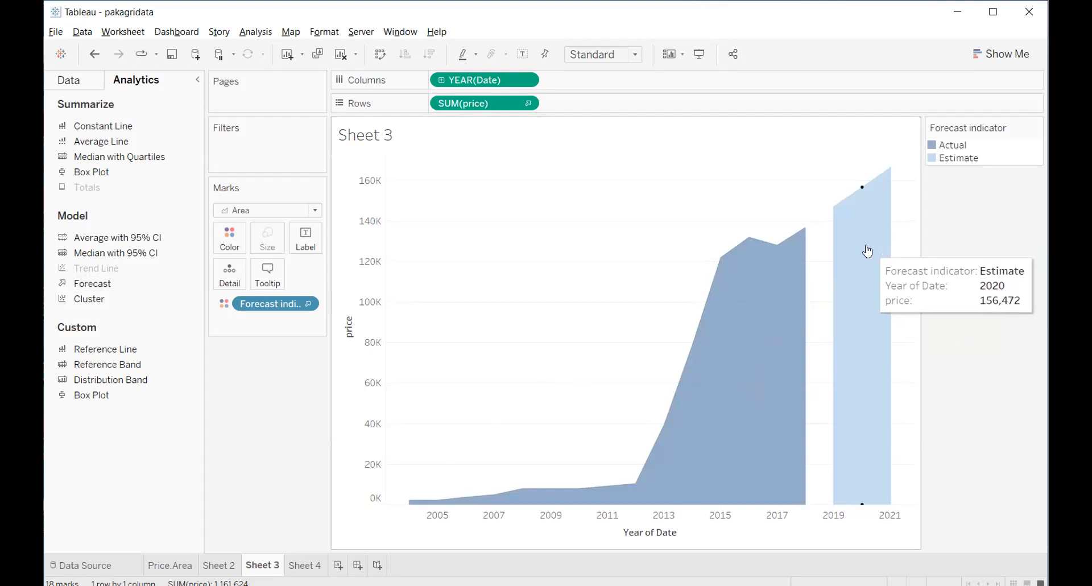
mouse_move(818, 506)
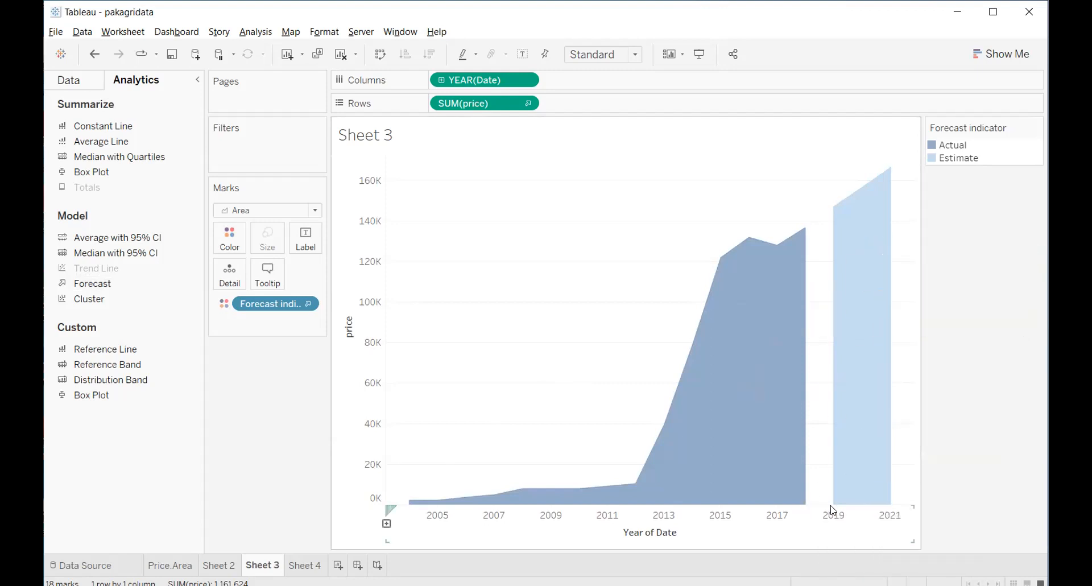
mouse_move(833, 218)
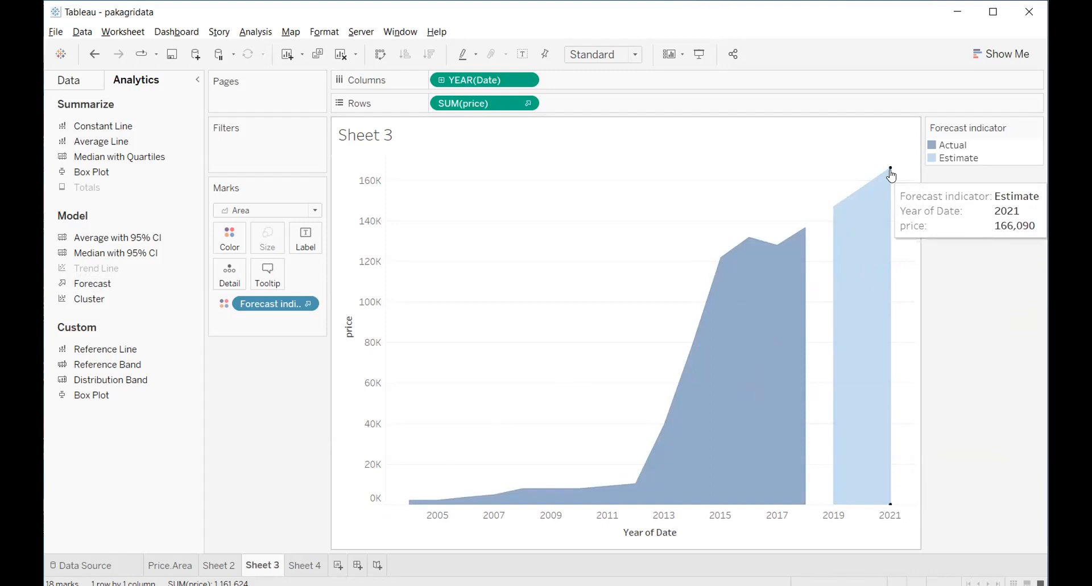
mouse_move(864, 190)
mouse_move(889, 170)
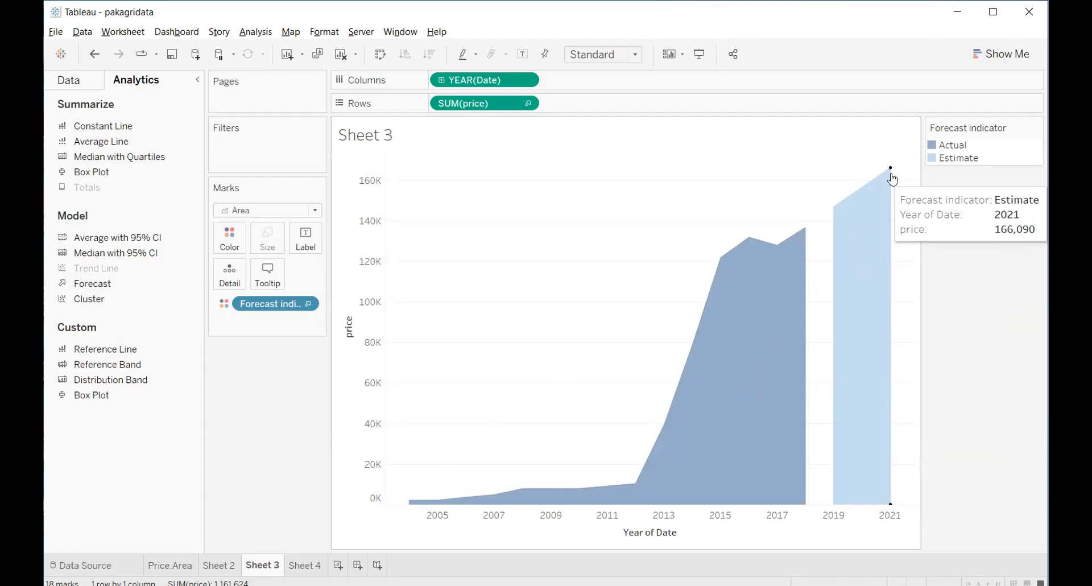
mouse_move(735, 246)
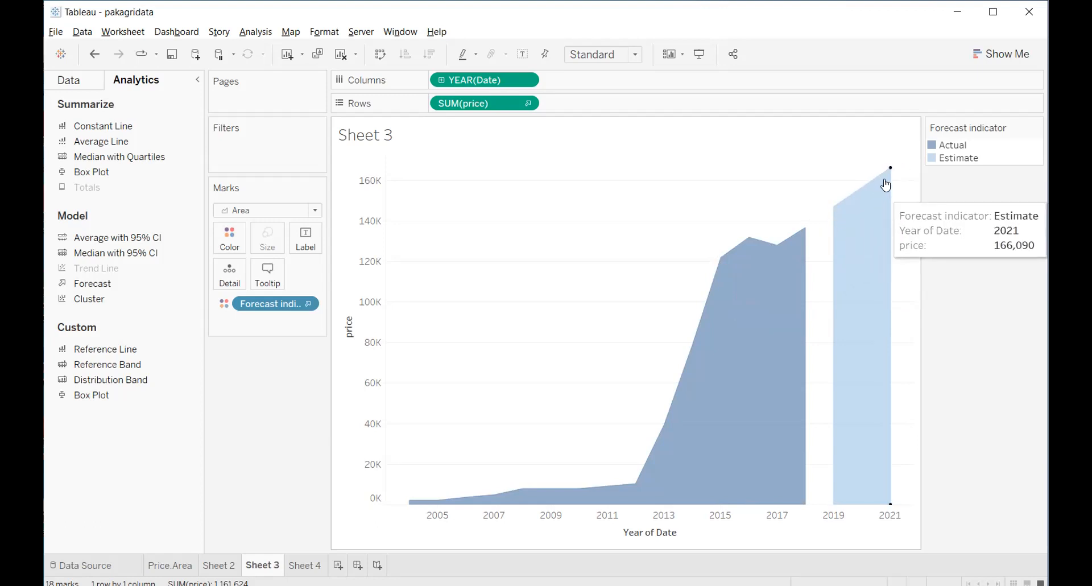
- Try the date in the columns as a discrete year and return it to a continuous year
left_click(526, 80)
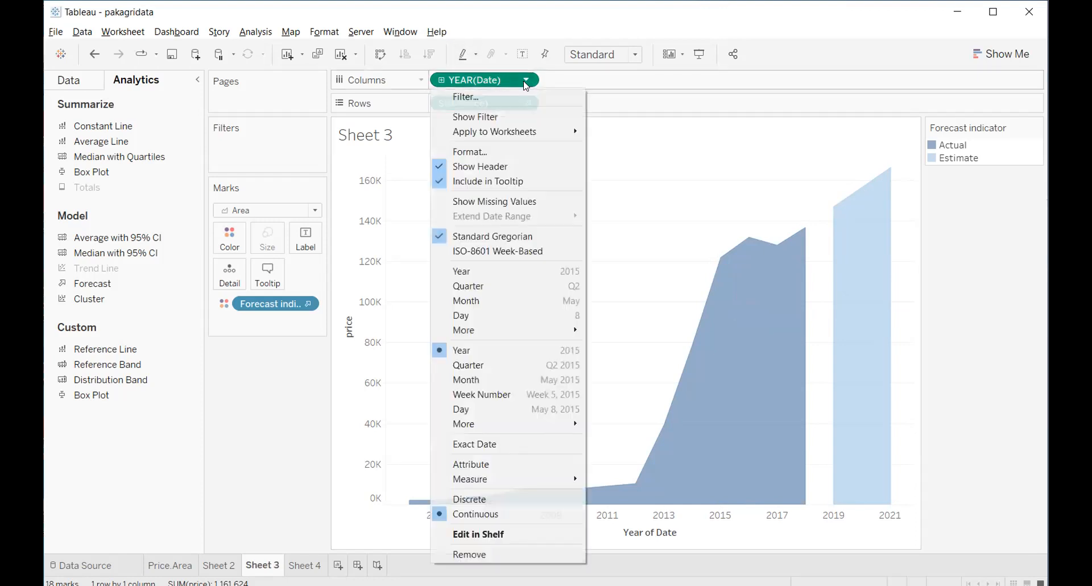
left_click(515, 271)
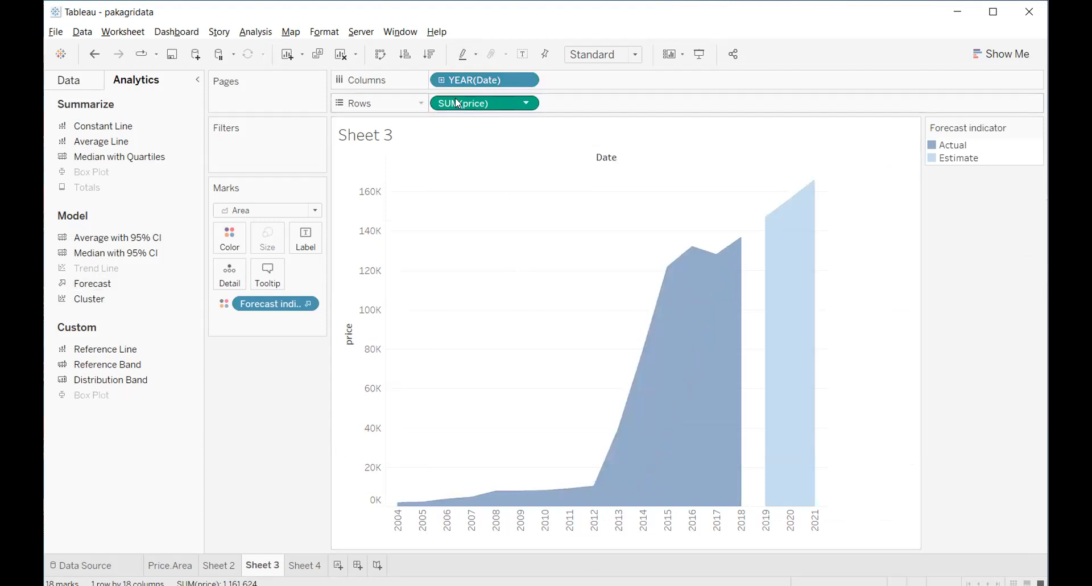
left_click(528, 82)
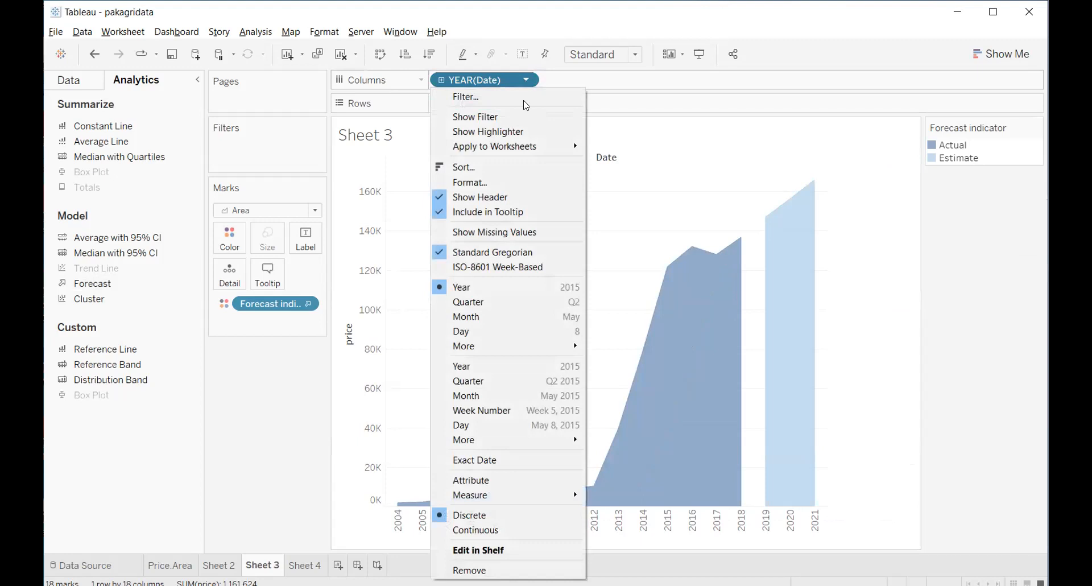
left_click(498, 362)
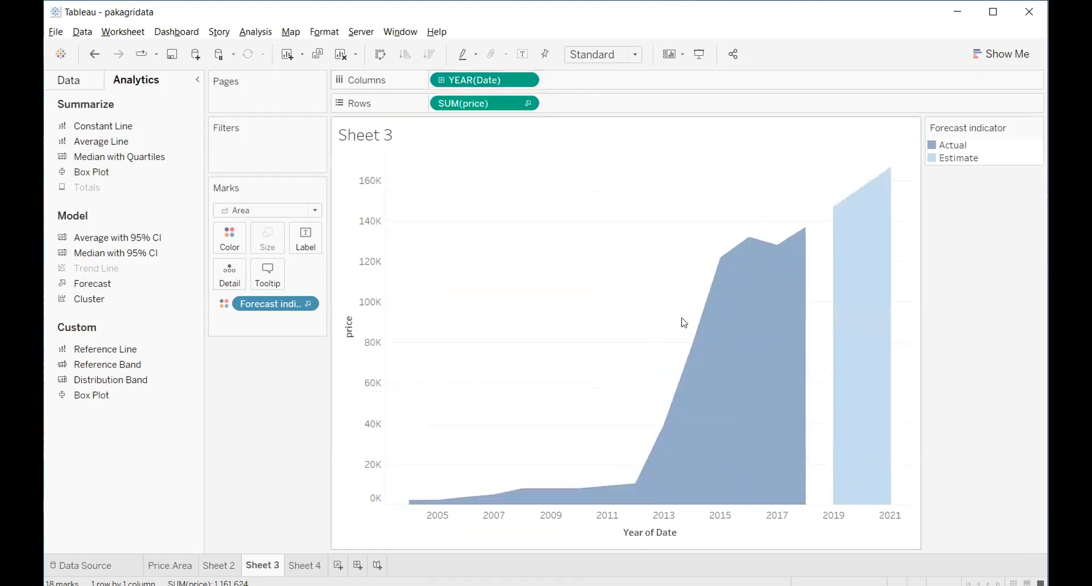
- Try the Custom forecast model in the forecast options, restore the Automatic model and accept the options
left_click(865, 227)
right_click(863, 221)
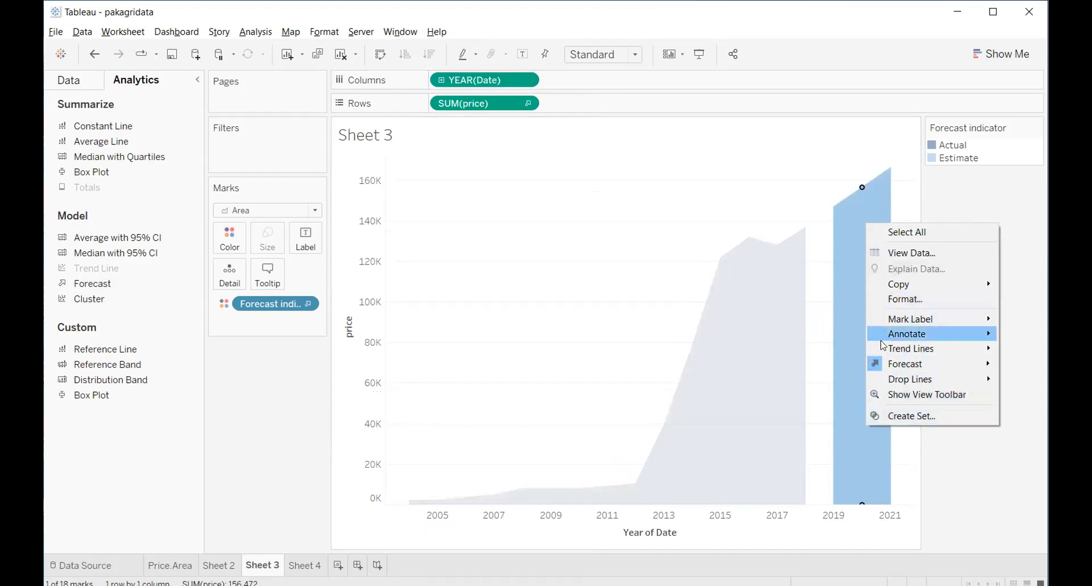
mouse_move(928, 369)
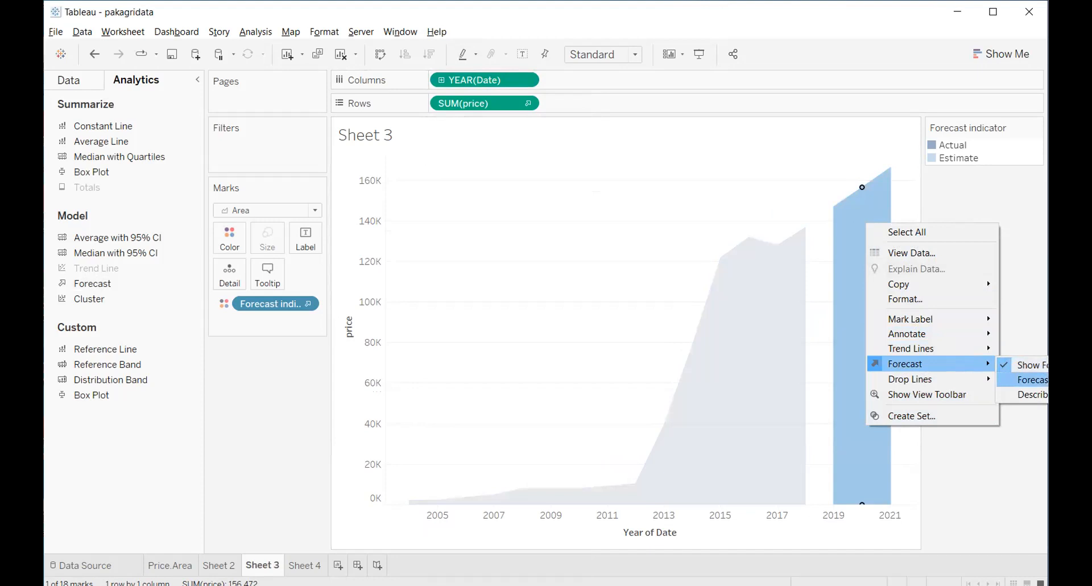
left_click(1044, 387)
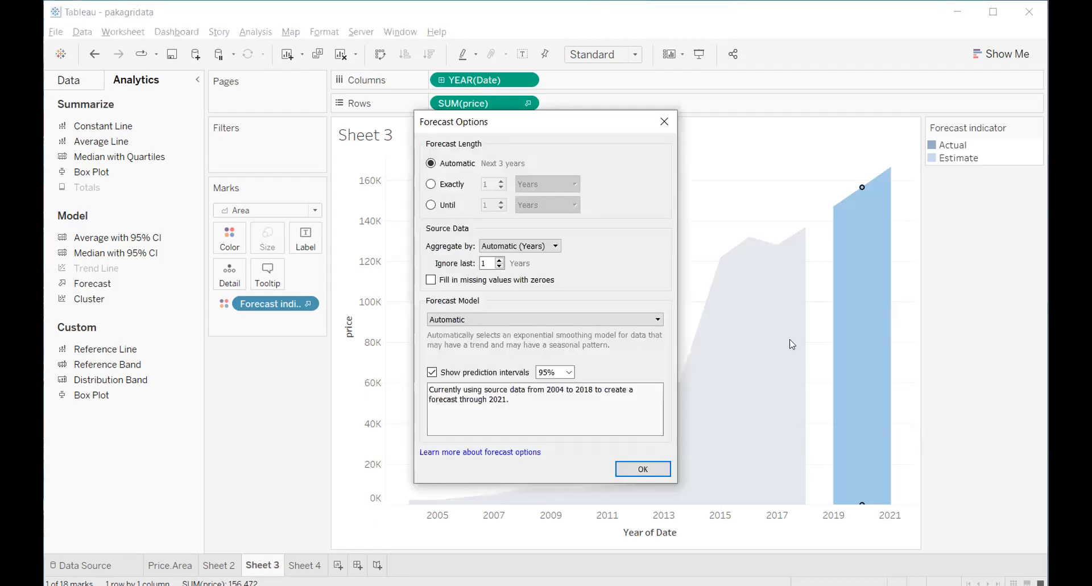
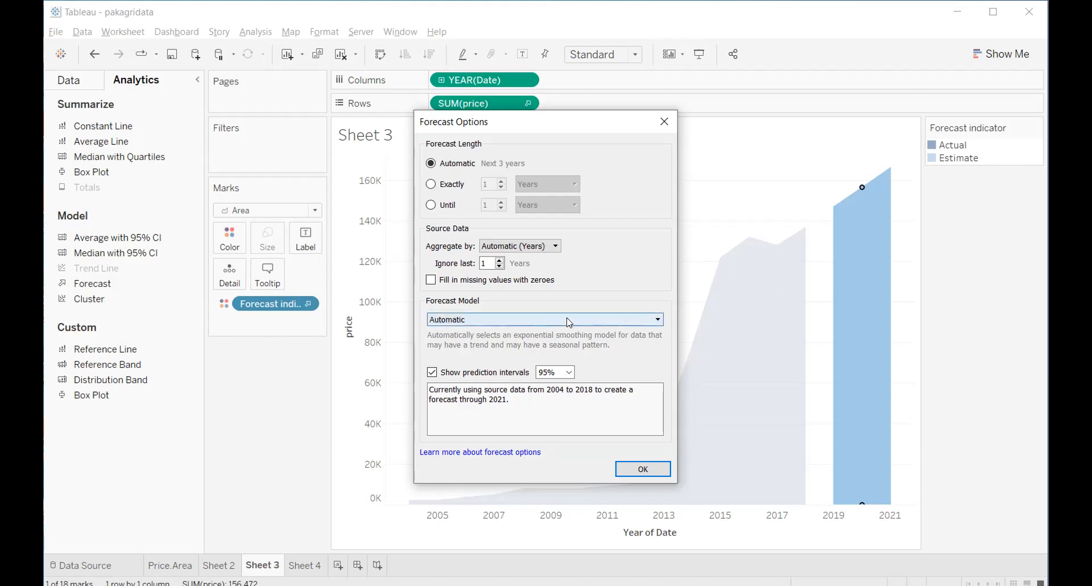
left_click(568, 321)
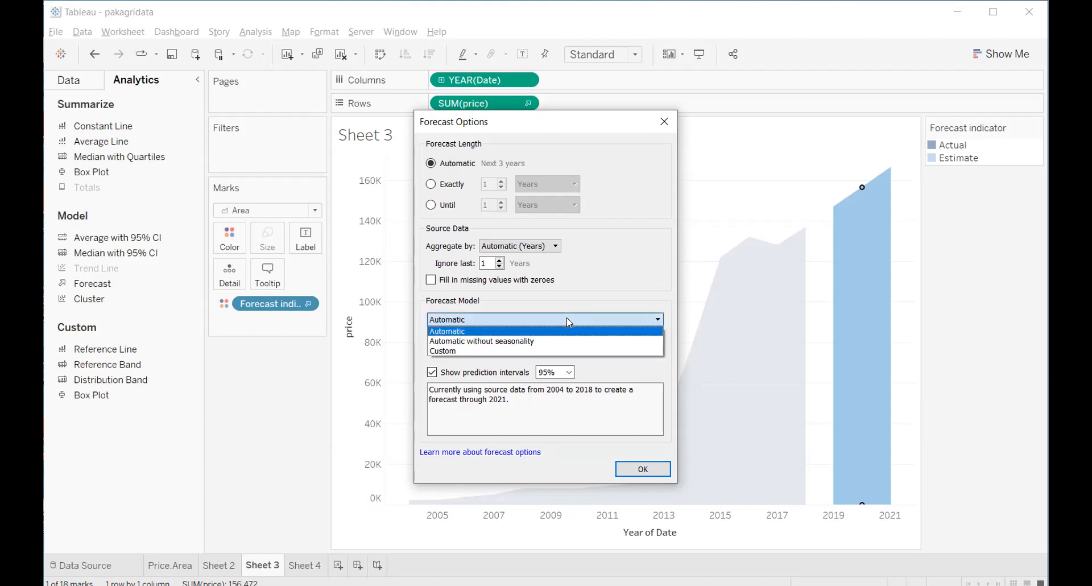
left_click(540, 350)
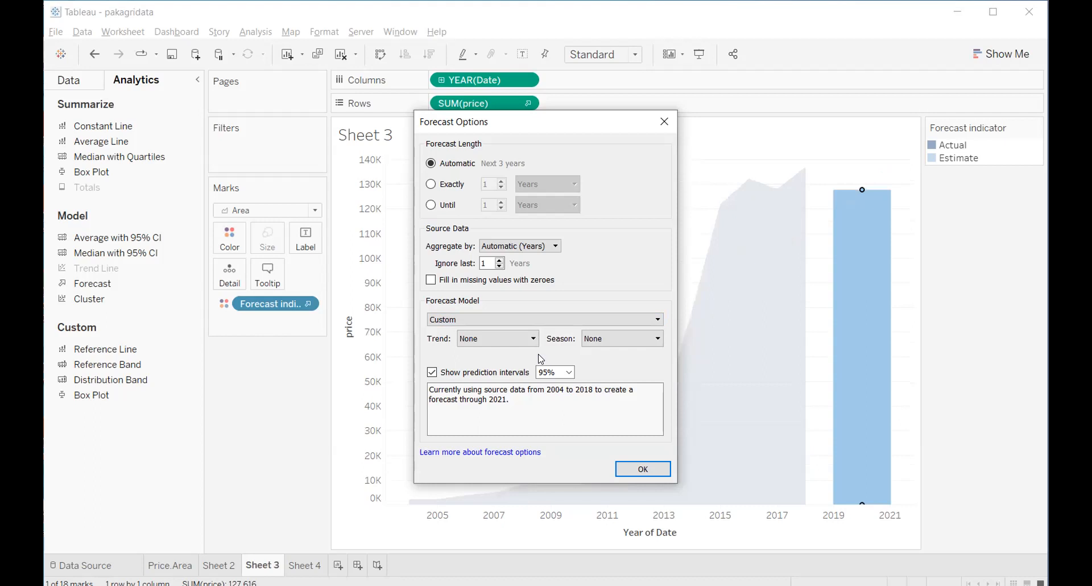
left_click(581, 320)
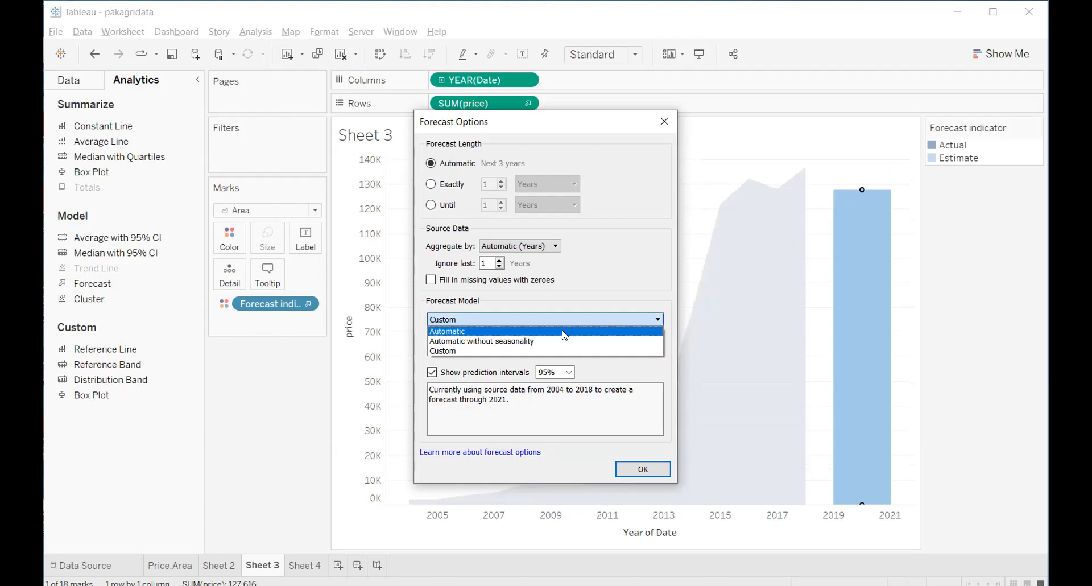
left_click(564, 335)
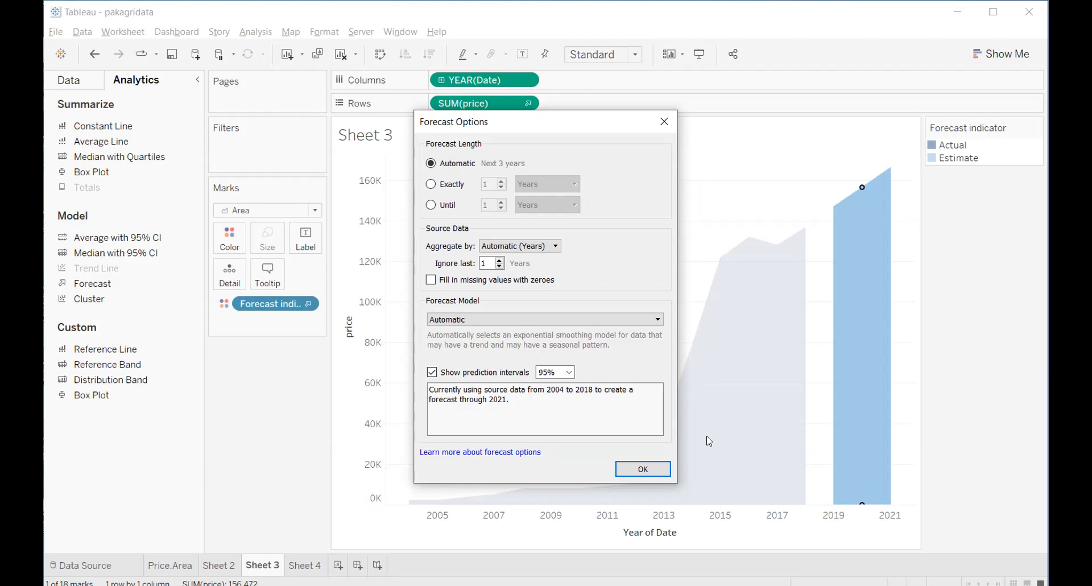
left_click(656, 472)
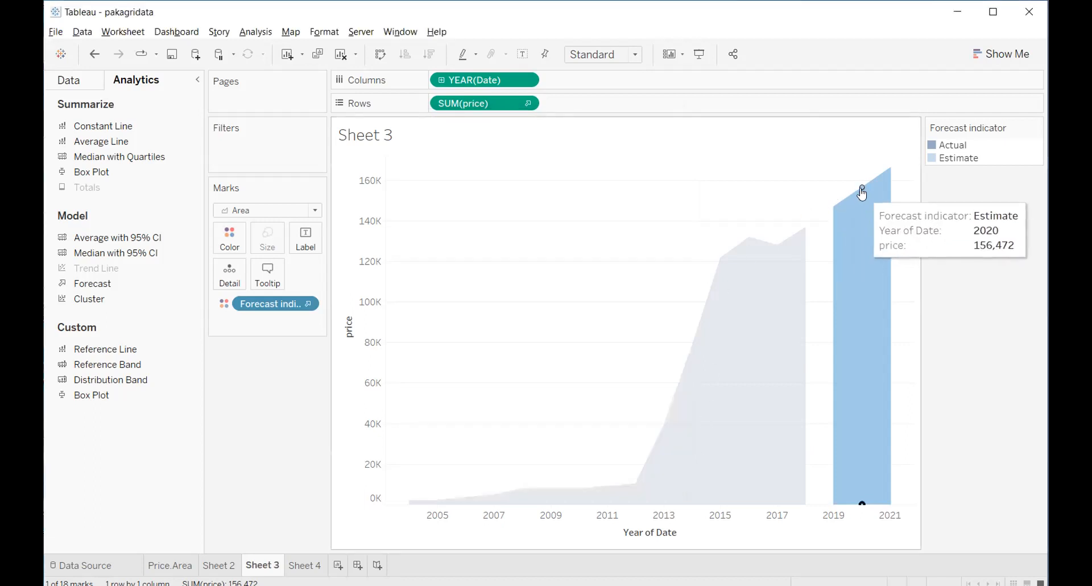
- Change the aggregation of the price measure in the rows to Average
mouse_move(862, 189)
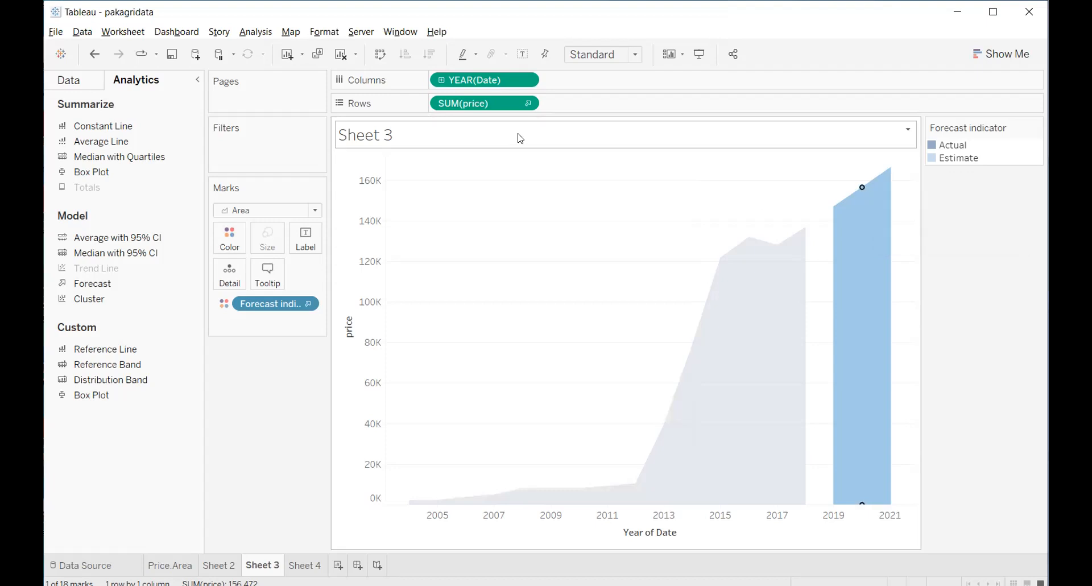
left_click(527, 103)
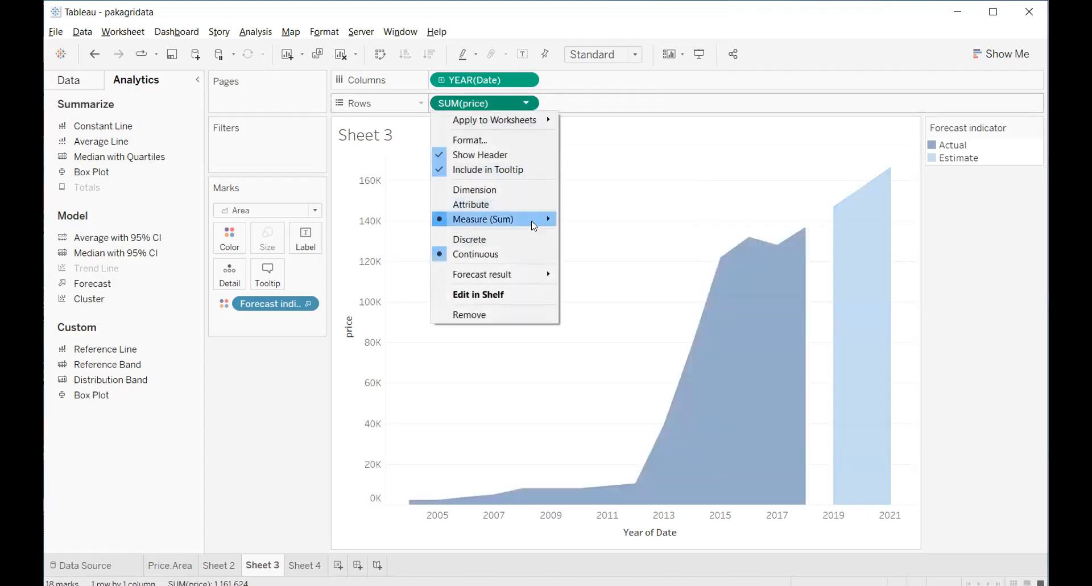
mouse_move(531, 220)
left_click(581, 238)
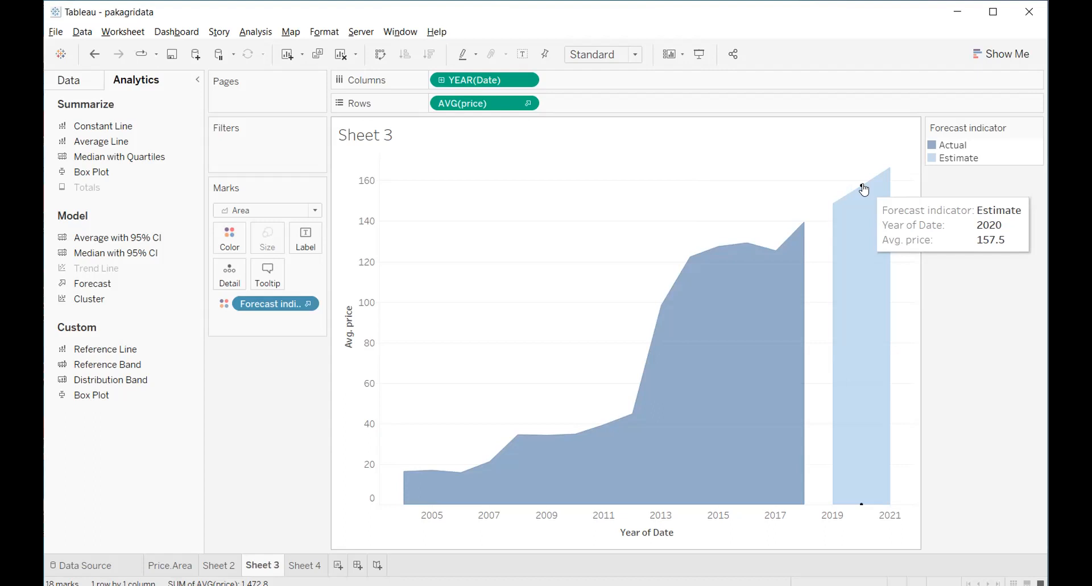
- Reopen the forecast options and set the forecast length to exactly 2 years
right_click(863, 239)
mouse_move(924, 390)
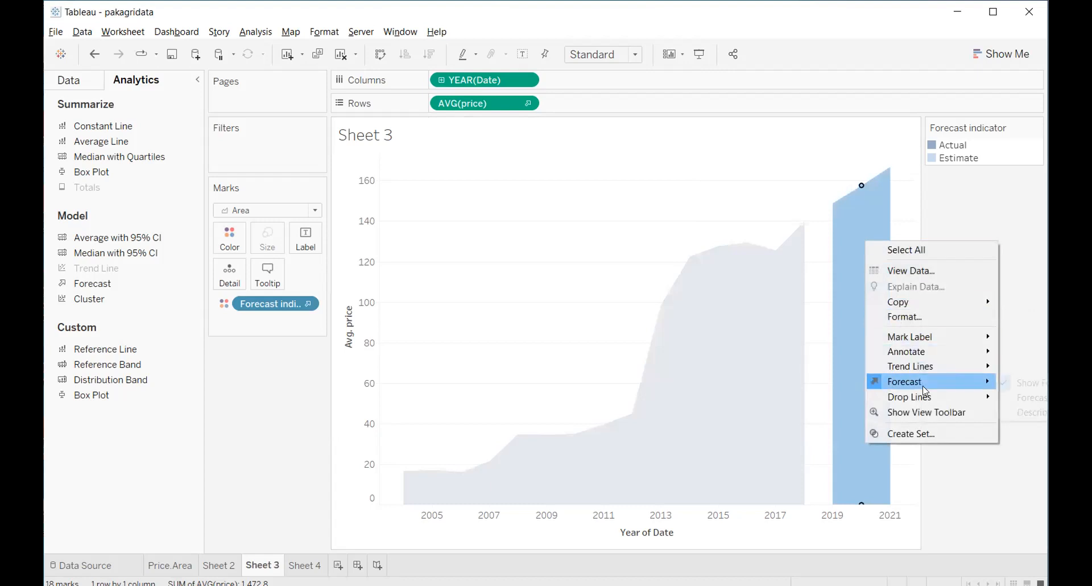
left_click(1037, 400)
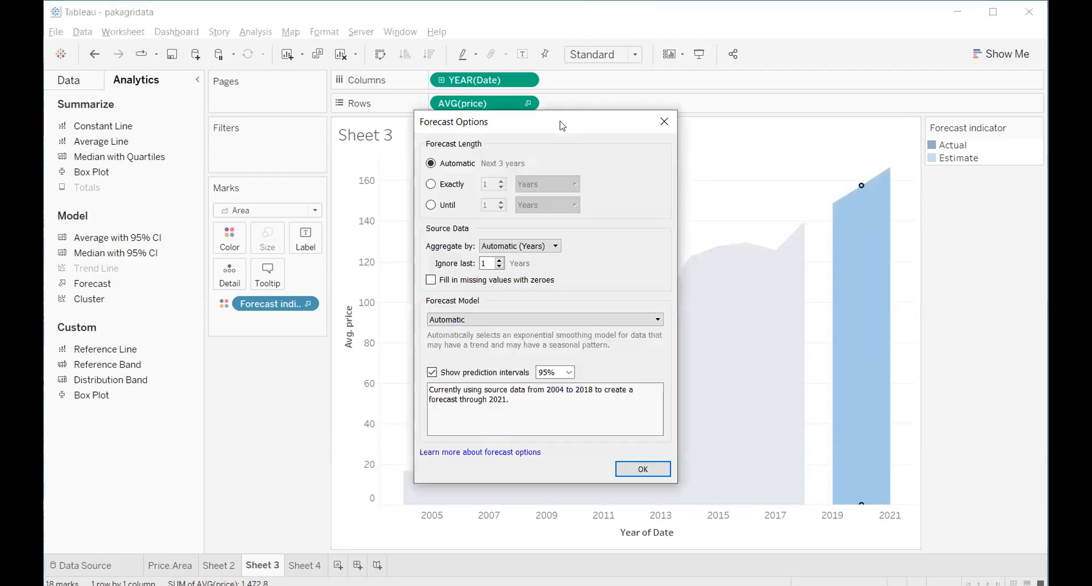
left_click_drag(597, 121, 655, 101)
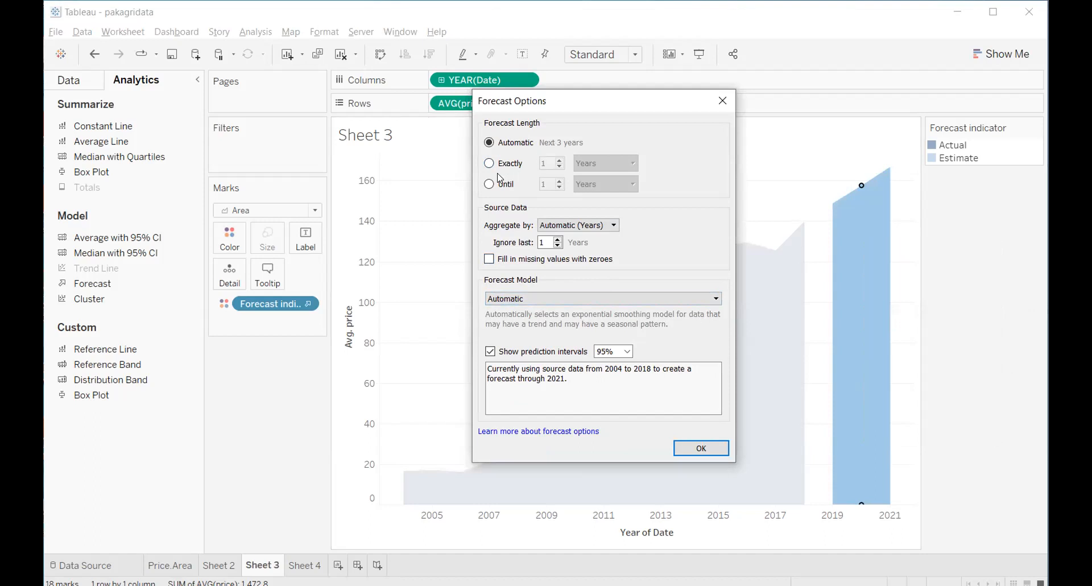
left_click(510, 165)
left_click(560, 161)
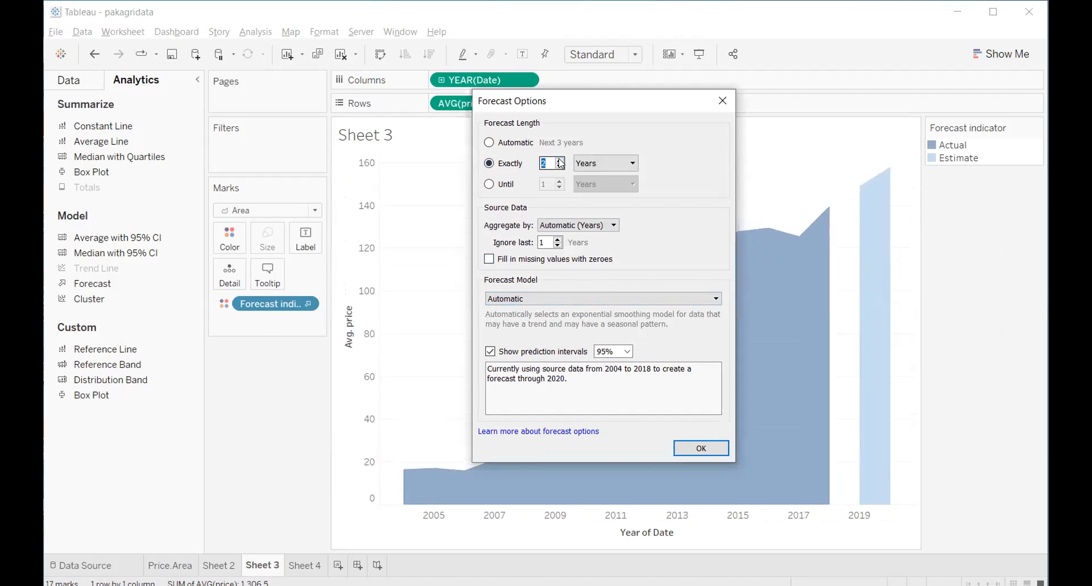
- Try a forecast length of until 5 years and switch back to exactly 2 years
left_click(511, 184)
left_click(560, 181)
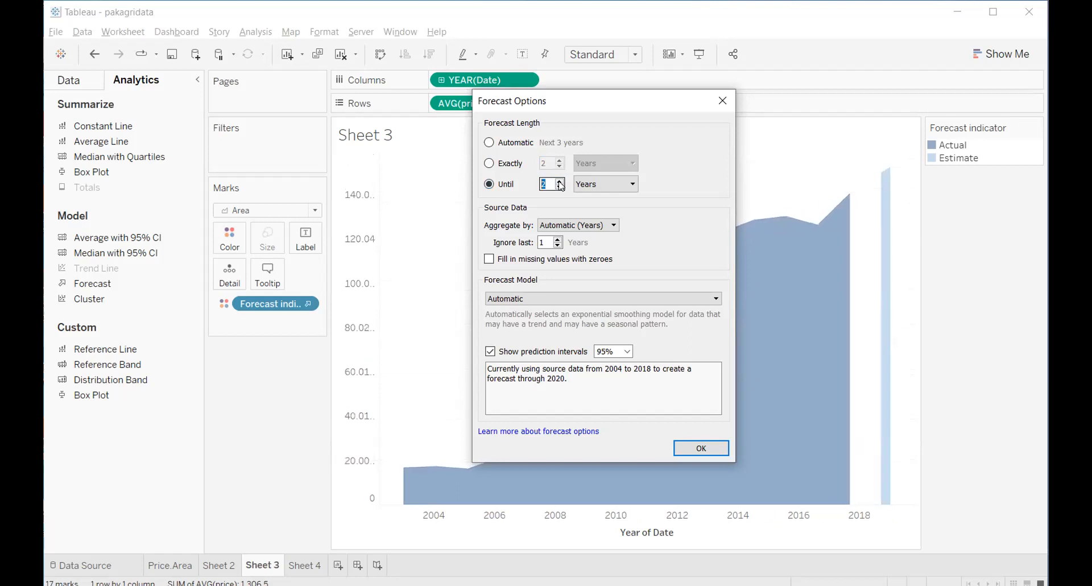
left_click(560, 182)
left_click(560, 182)
left_click(560, 182)
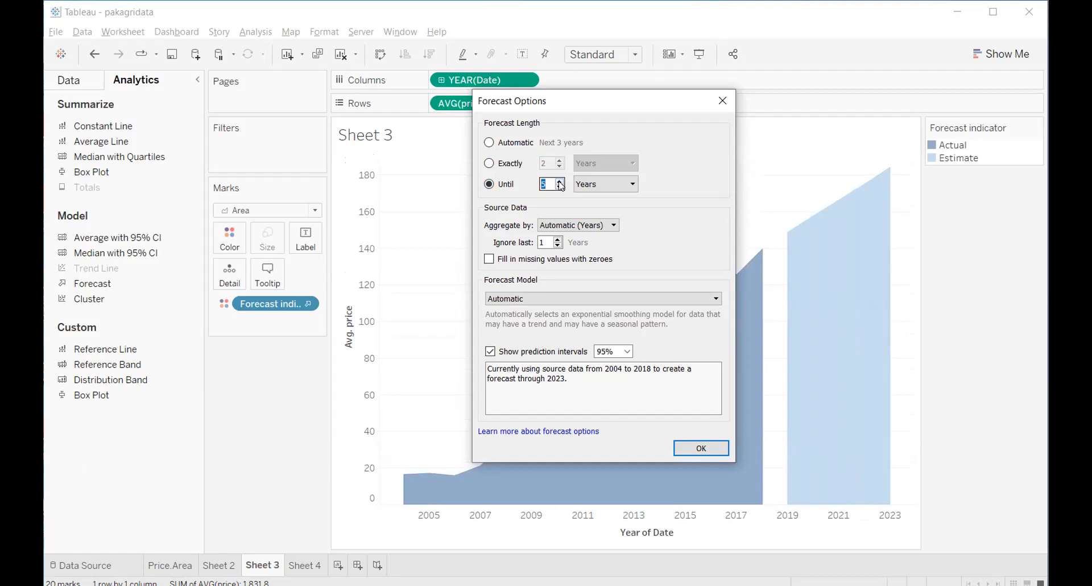
left_click(507, 164)
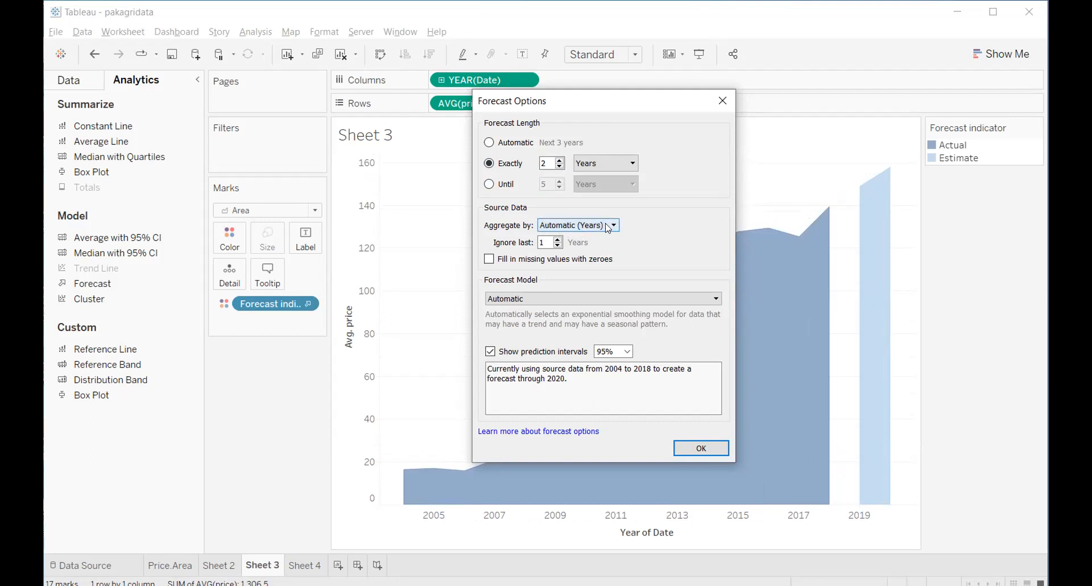
- Try filling missing values with zeroes and the Automatic without seasonality model in the forecast options
left_click(521, 262)
left_click(580, 301)
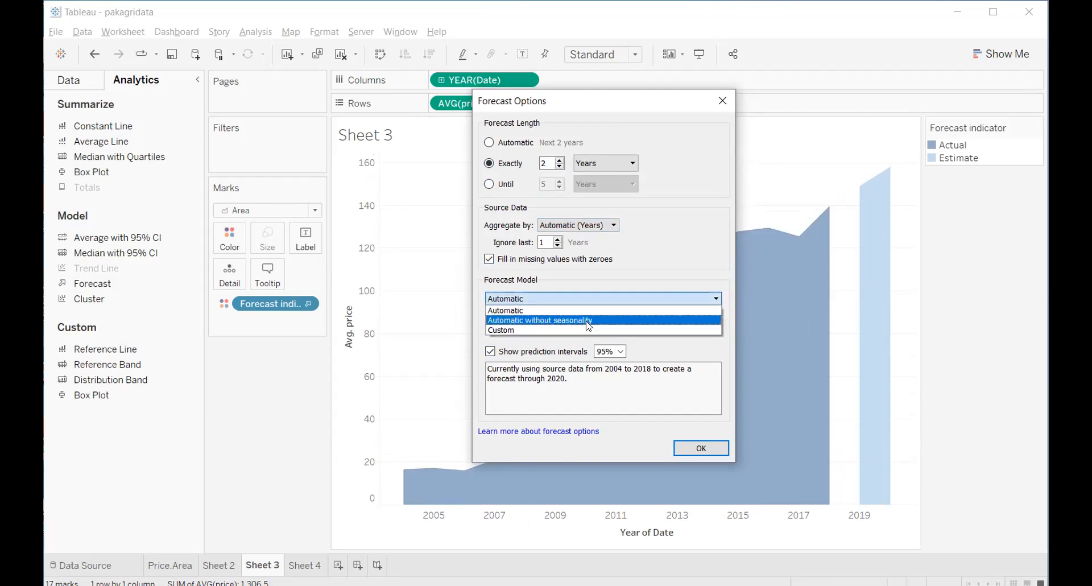
left_click(588, 320)
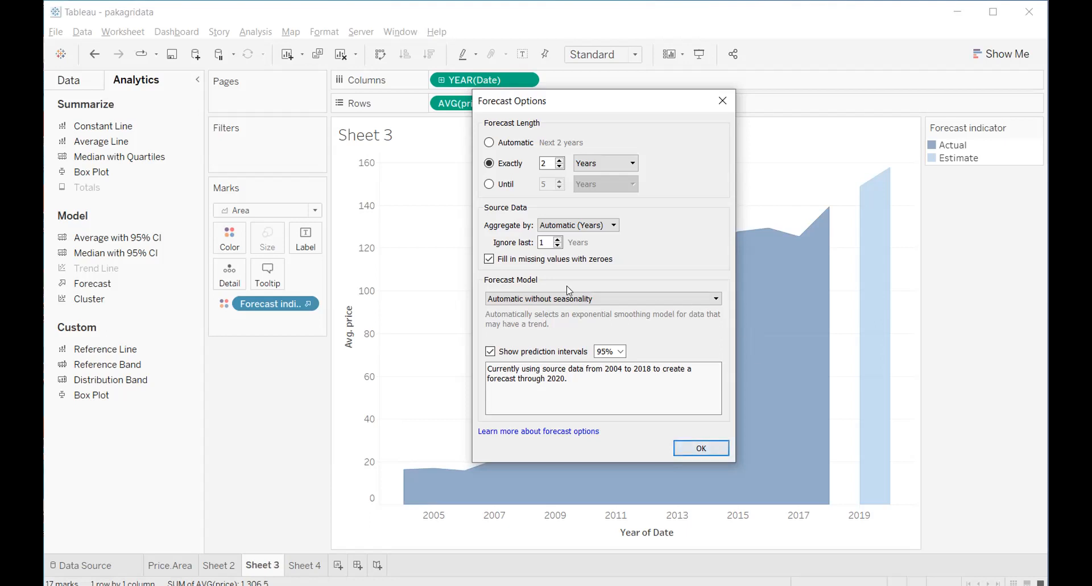
- Choose the Custom forecast model with an Additive trend and an Additive season
left_click(600, 297)
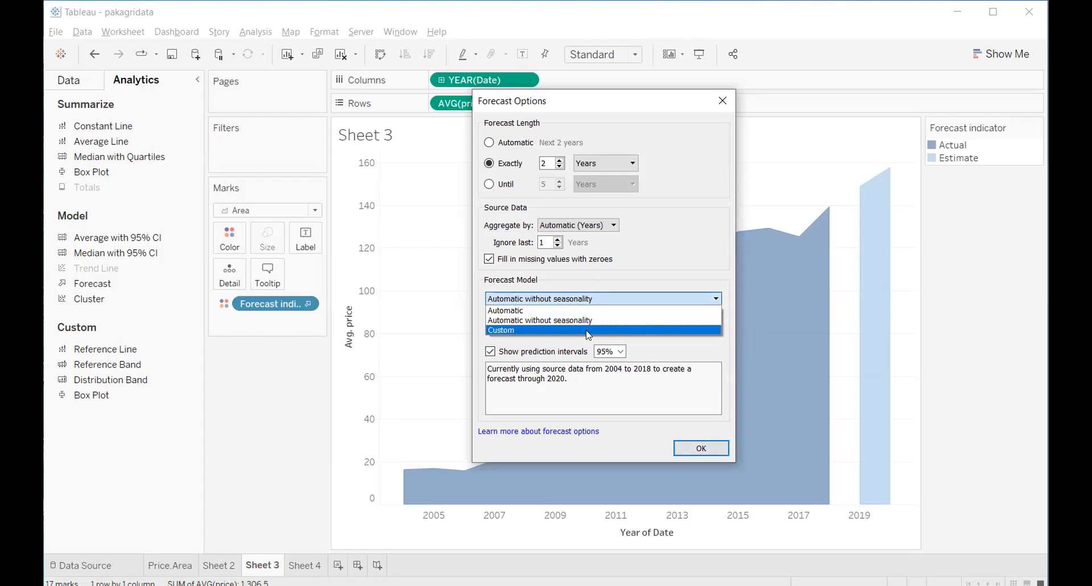
left_click(588, 332)
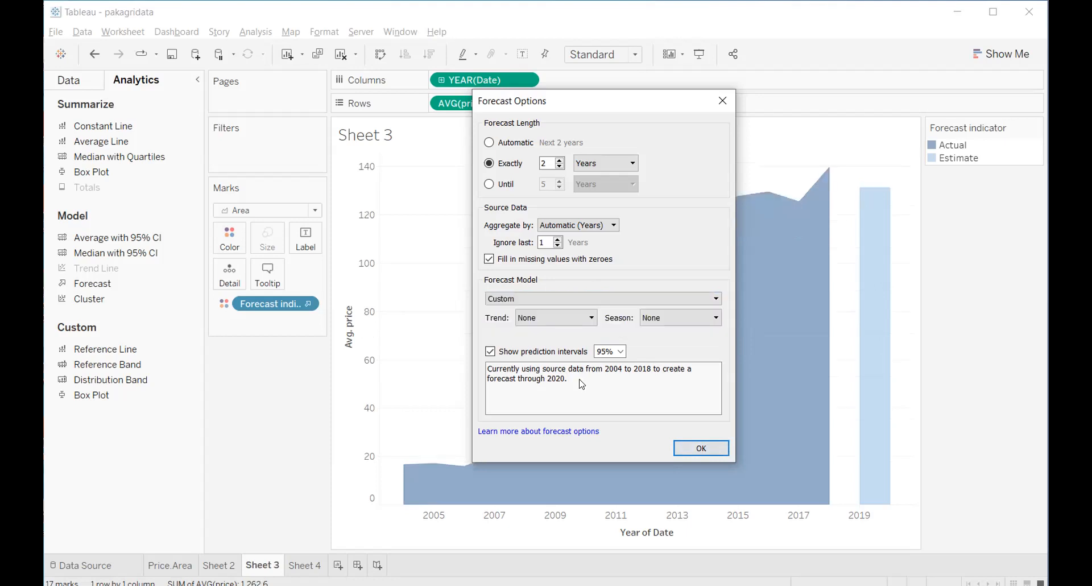
left_click(591, 319)
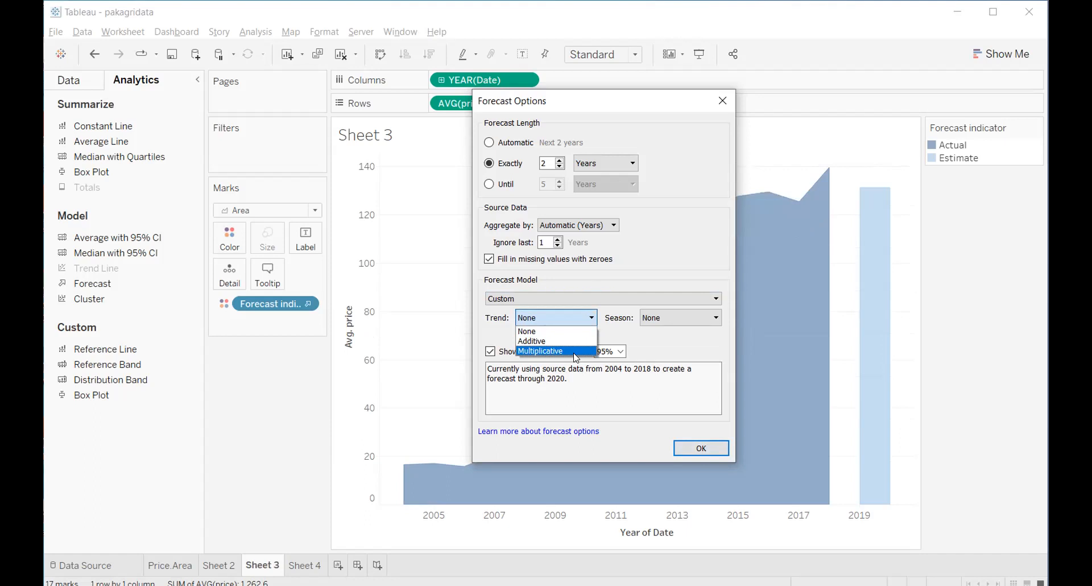
left_click(558, 341)
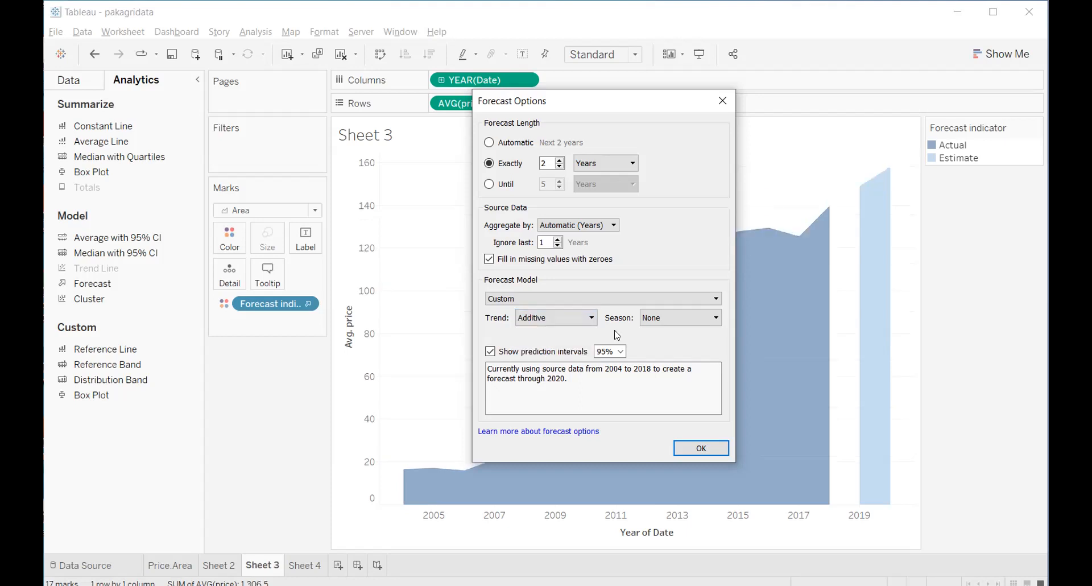
left_click(699, 317)
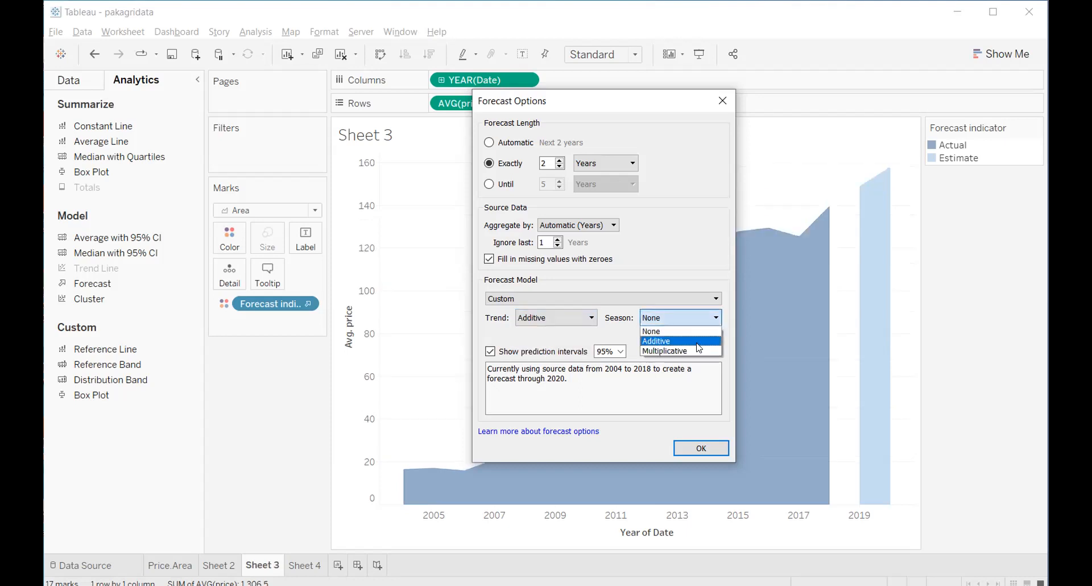
left_click(699, 341)
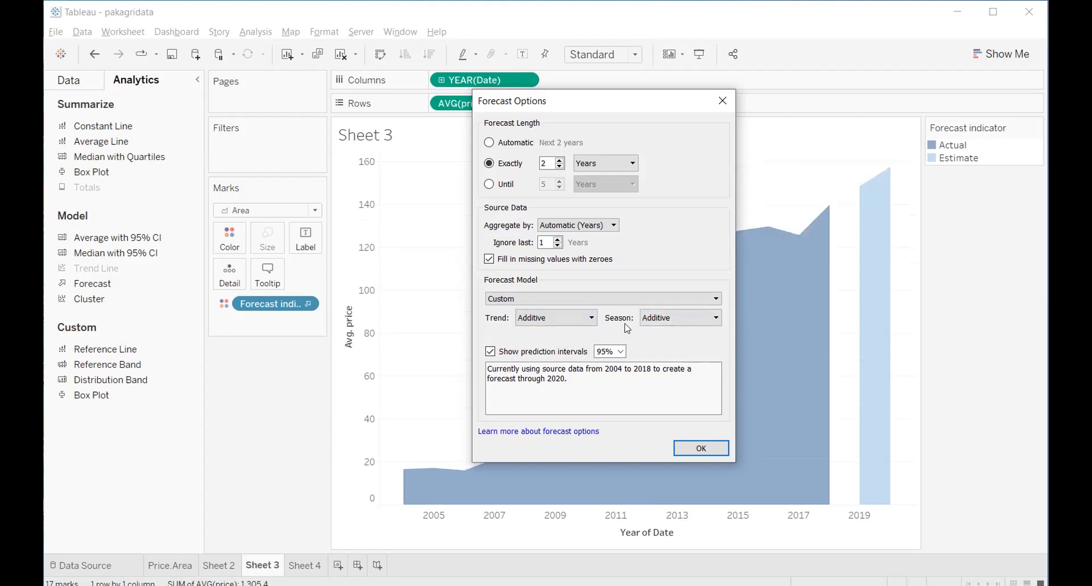
- Try the custom forecast model with a Multiplicative season and a Multiplicative trend
left_click(670, 317)
left_click(682, 352)
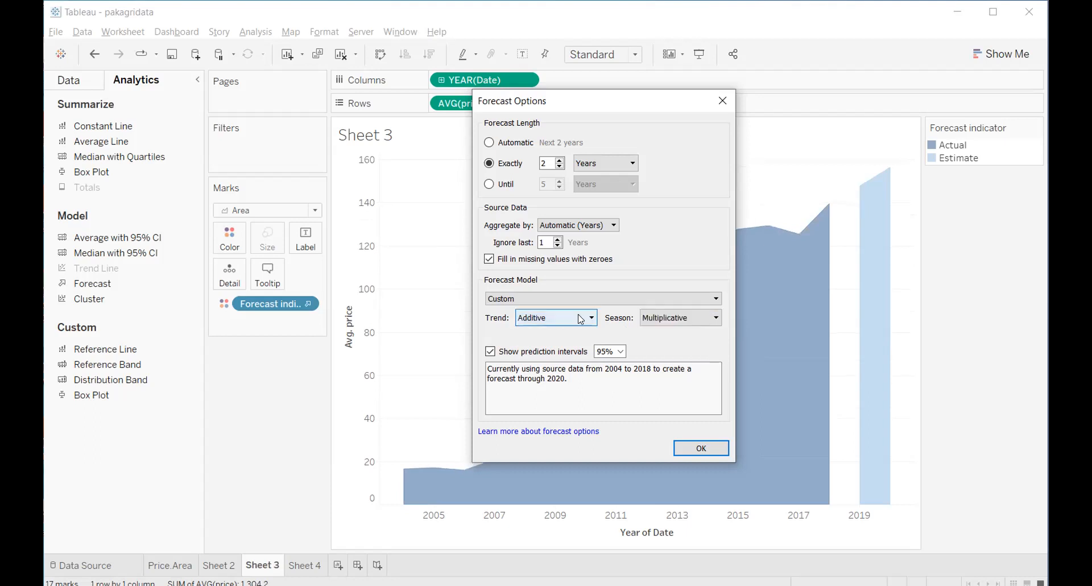
left_click(580, 320)
left_click(590, 352)
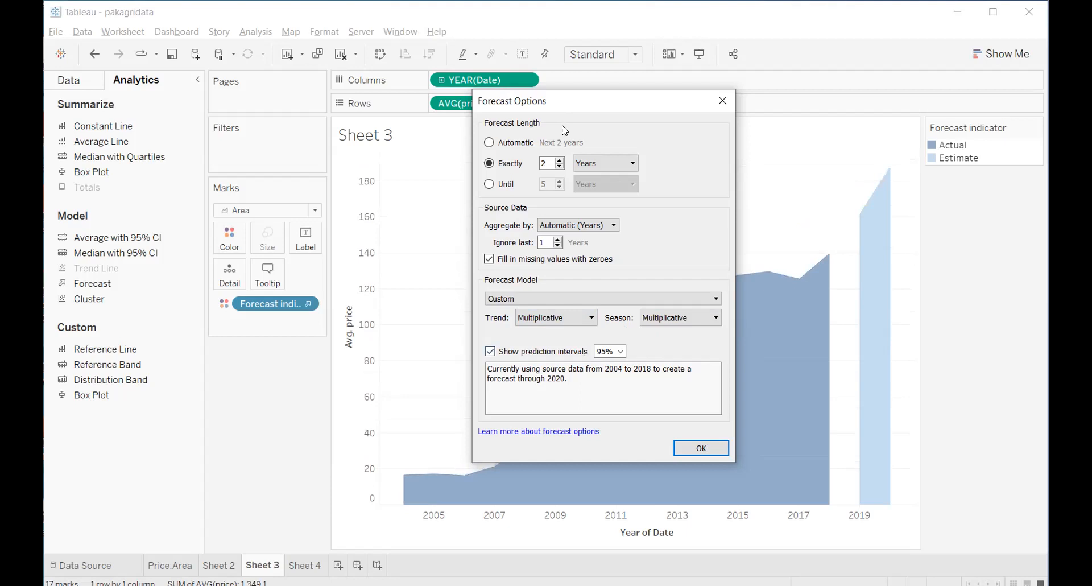
- Set the forecast length to Automatic and try aggregating the source data by Quarters
left_click(509, 145)
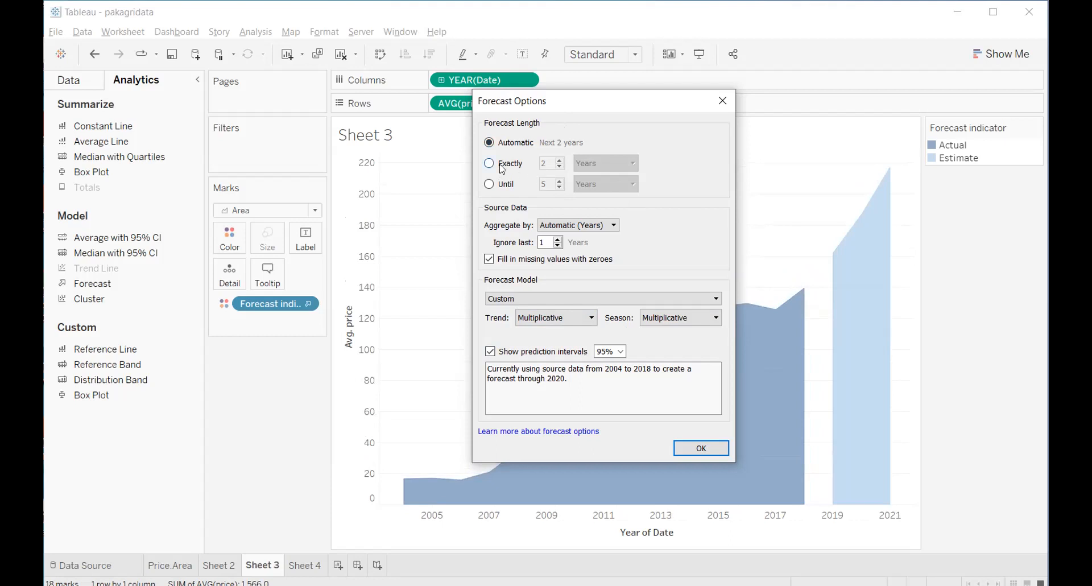
left_click(594, 226)
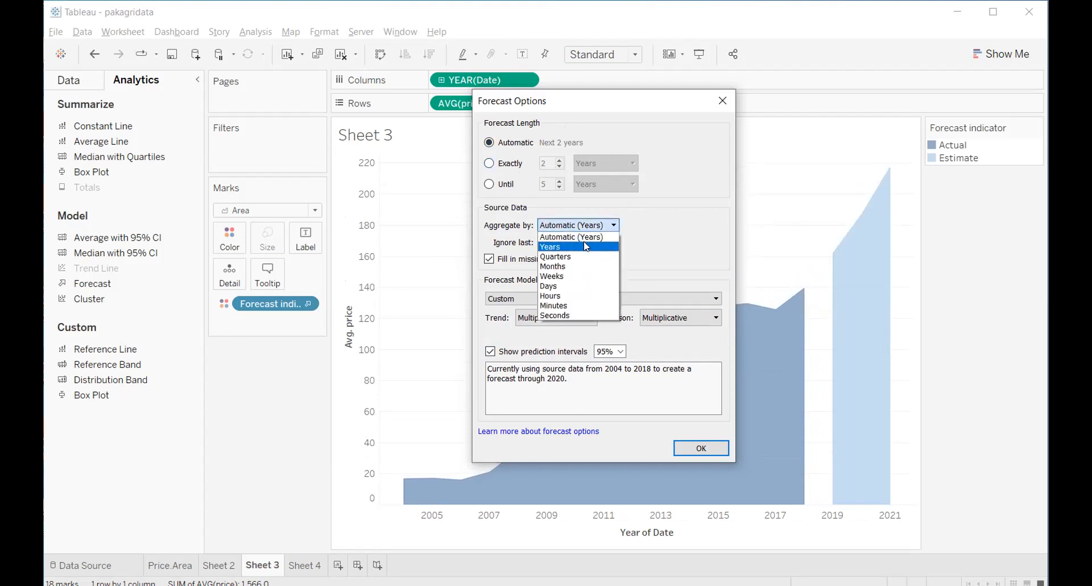
left_click(586, 257)
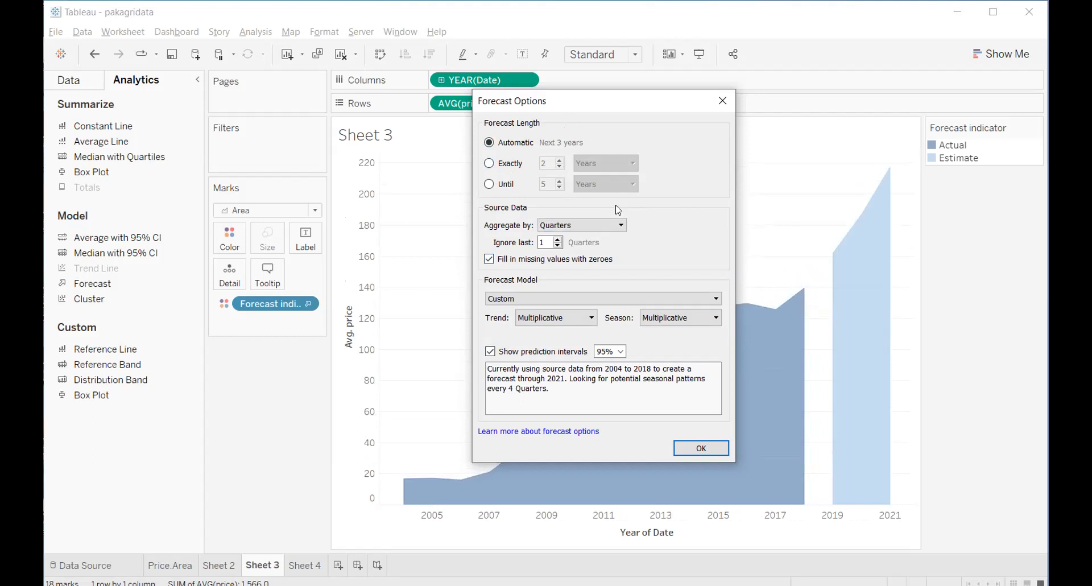
- Aggregate the forecast source data by Years and turn off filling in missing values with zeroes
left_click(606, 225)
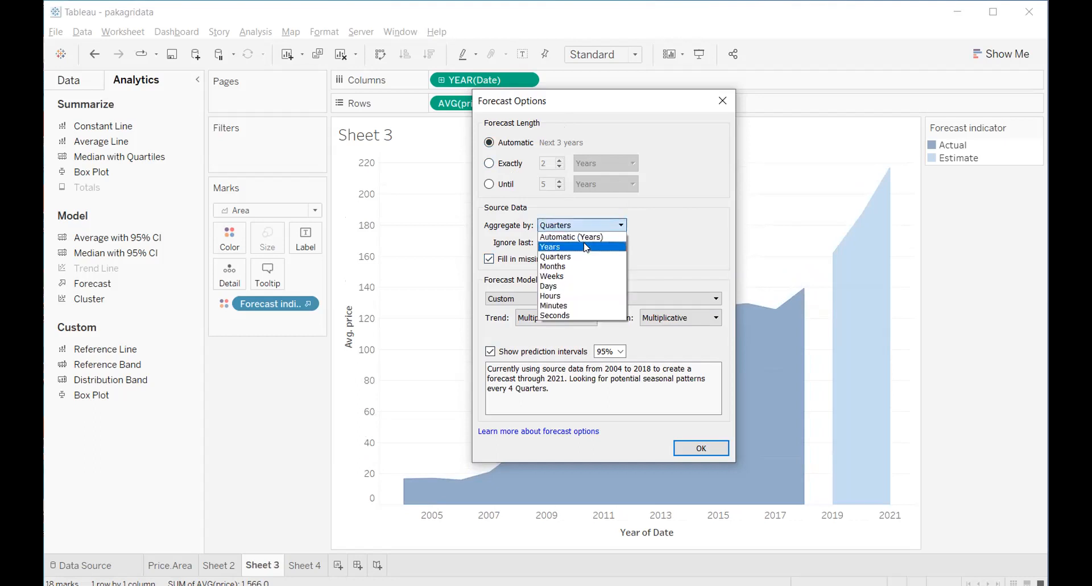
left_click(586, 247)
left_click(499, 259)
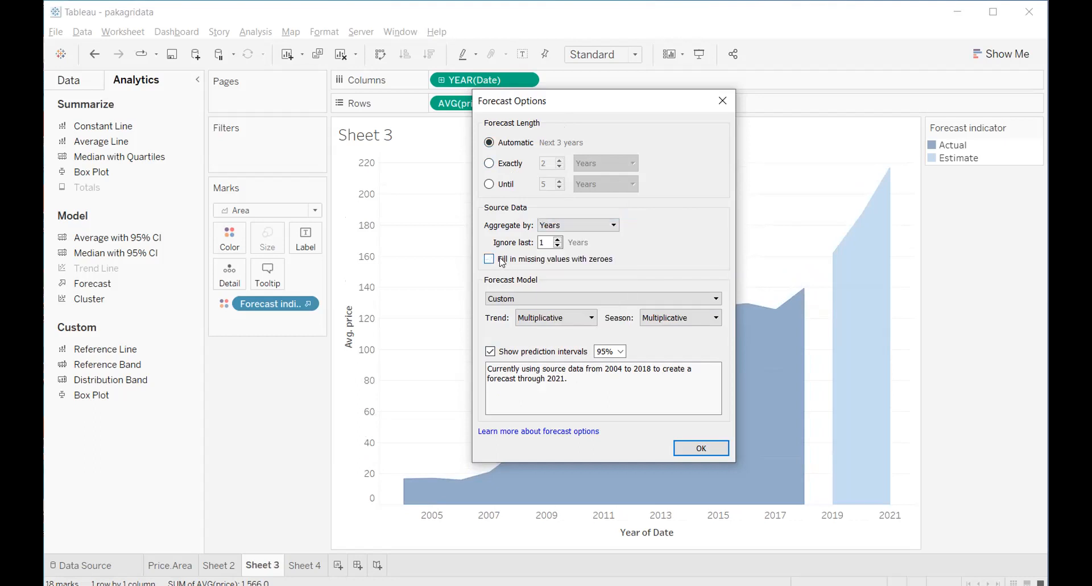
- Try an Additive trend in the custom forecast model and switch it back to Multiplicative
left_click(586, 319)
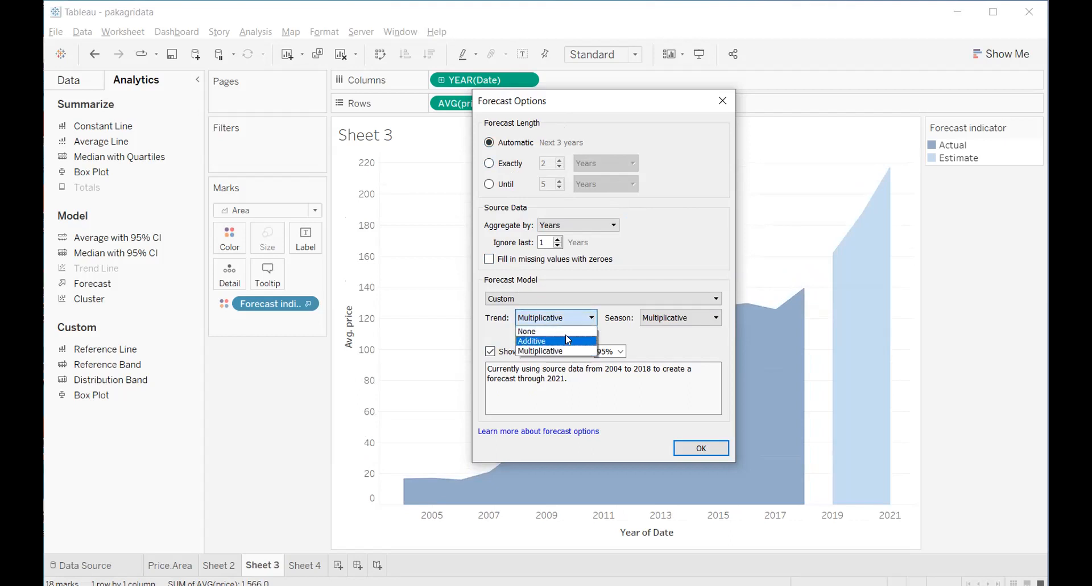
left_click(570, 341)
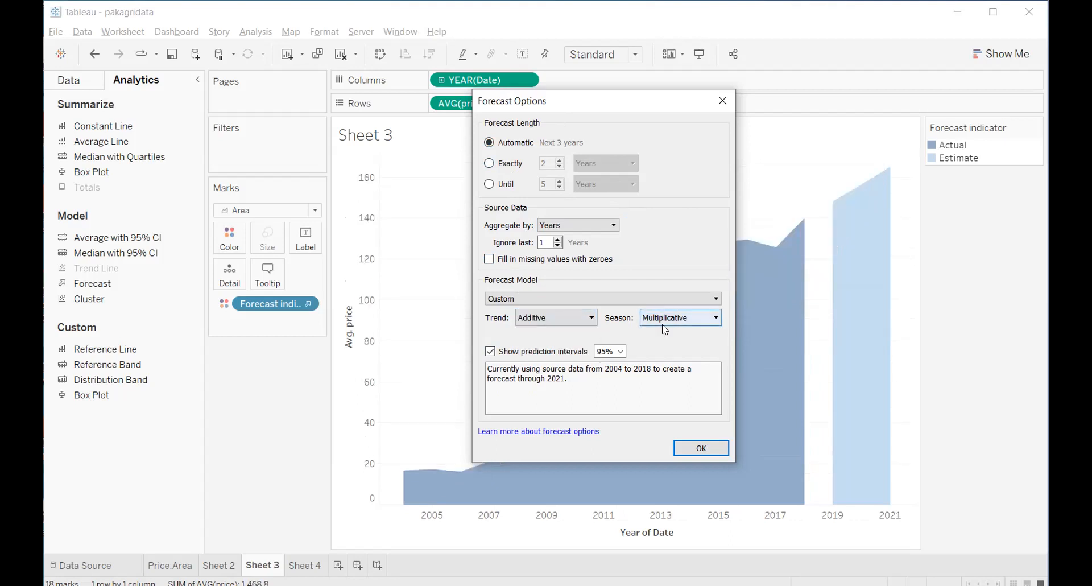
left_click(590, 319)
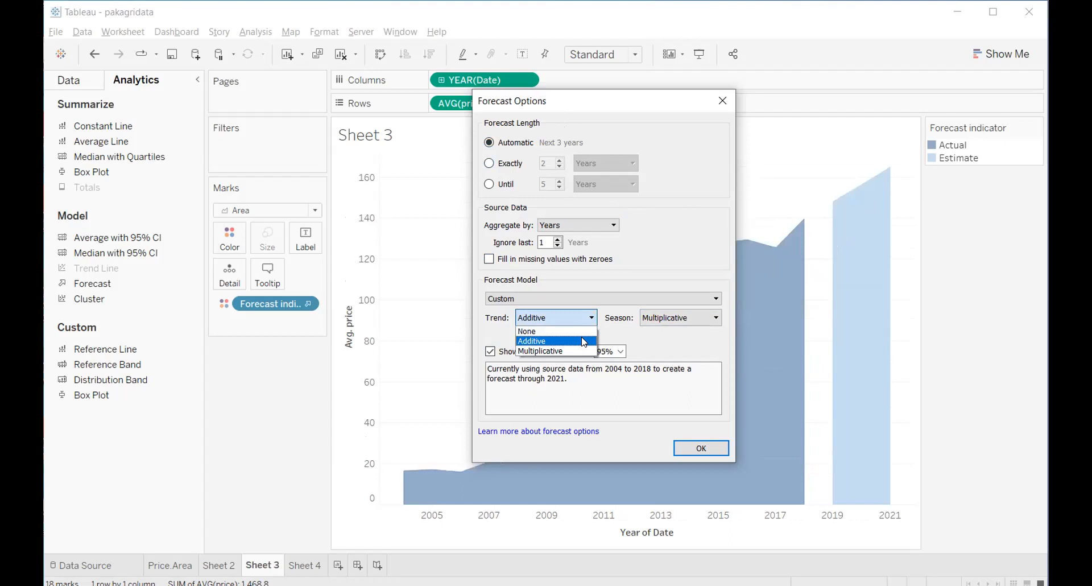
left_click(583, 354)
- Try an Additive season in the custom forecast model and switch it back to Multiplicative
left_click(657, 318)
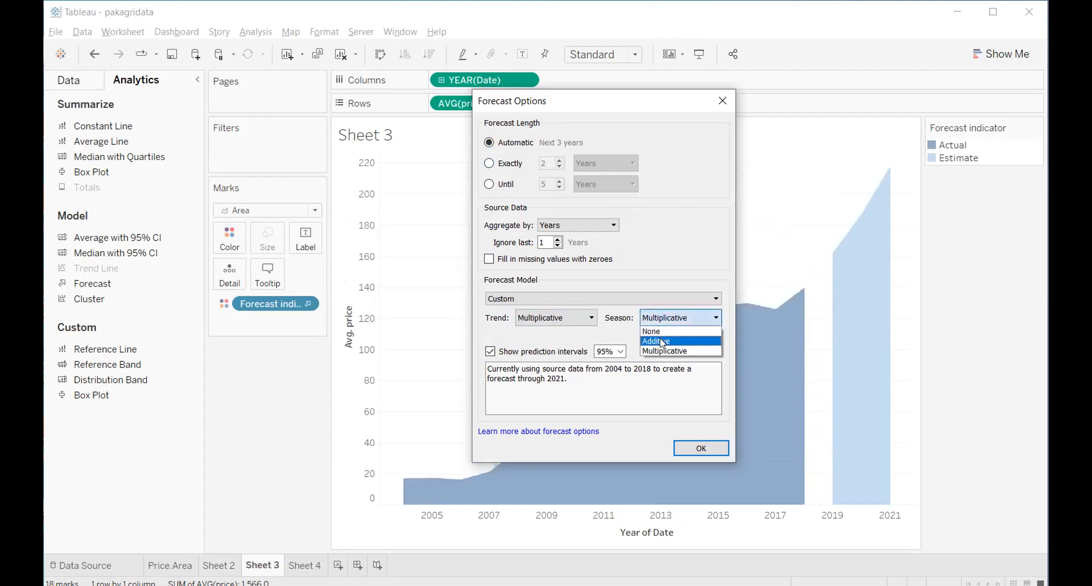
left_click(663, 343)
left_click(654, 318)
left_click(662, 347)
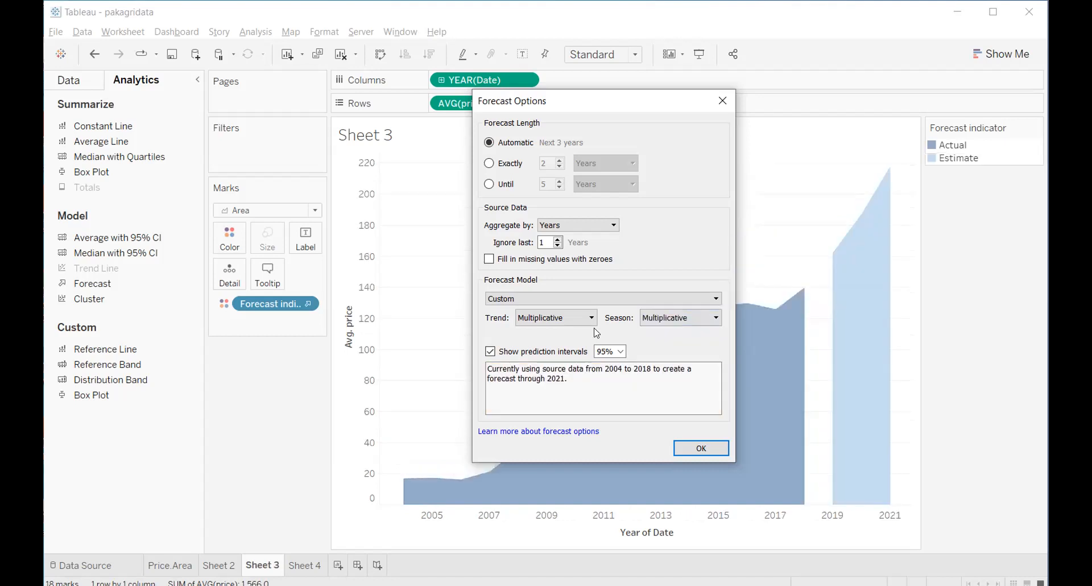
- Set both trend and season to Additive, keeping Custom as the forecast model
left_click(557, 319)
left_click(556, 342)
left_click(666, 318)
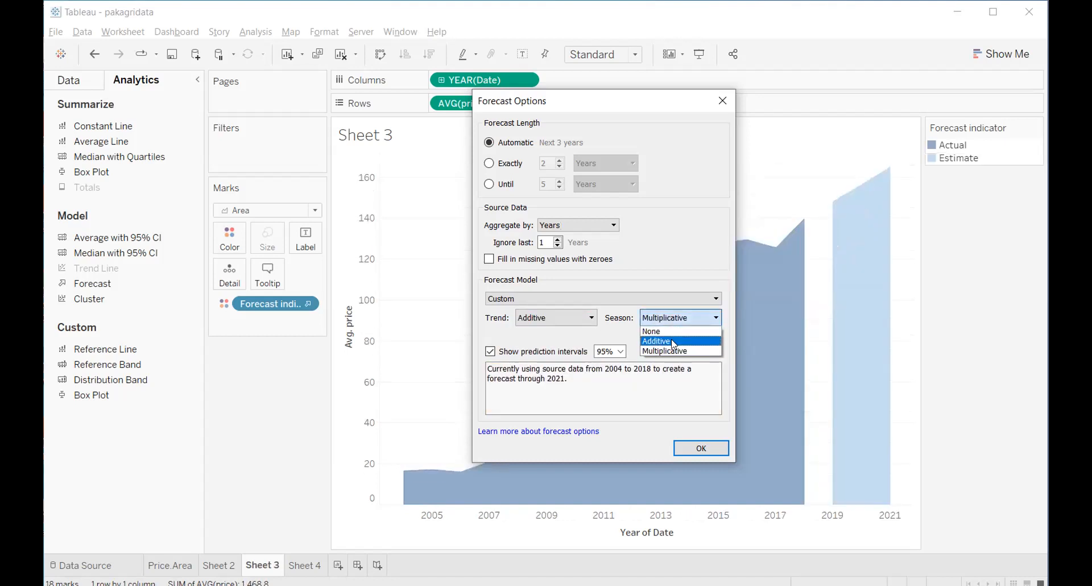
left_click(671, 340)
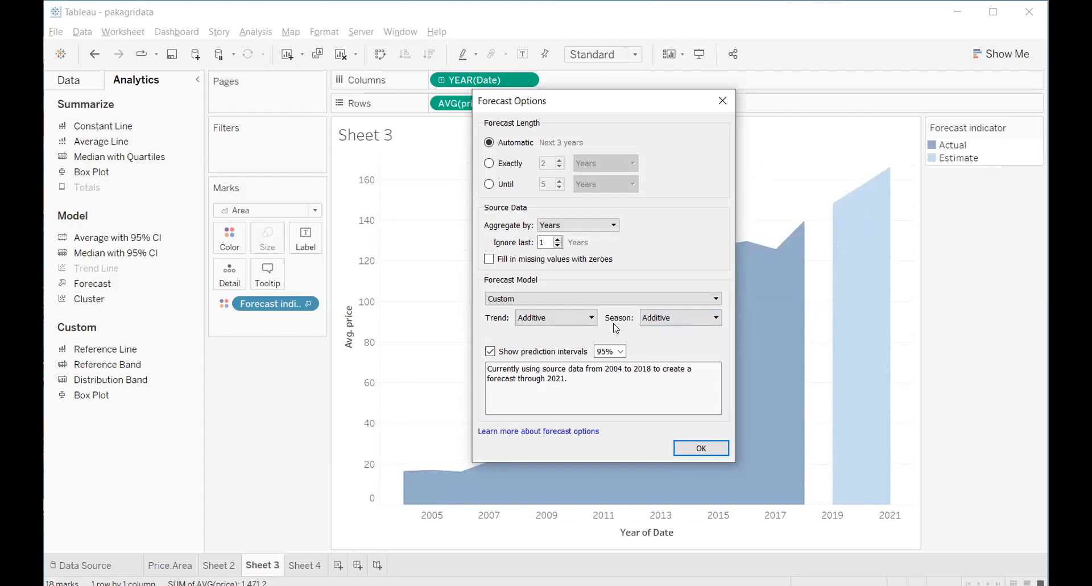
left_click(560, 298)
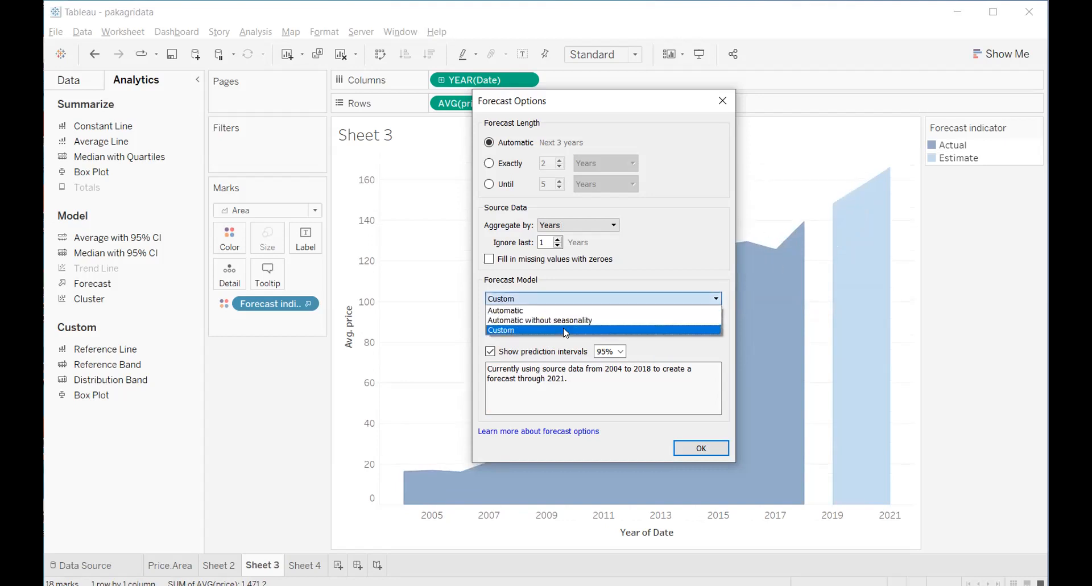
left_click(566, 330)
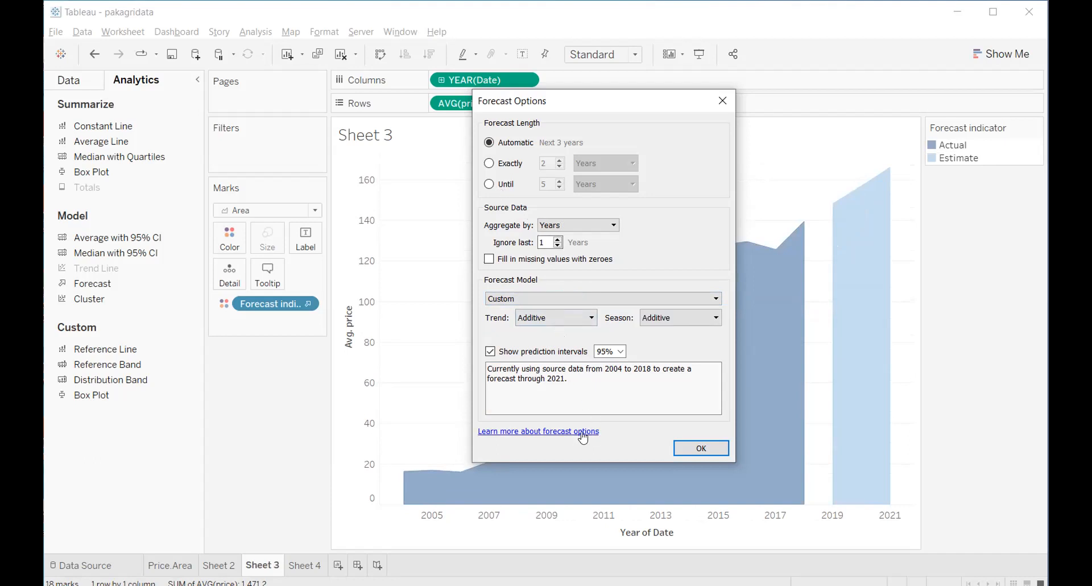
- Try a Multiplicative trend with the Additive season, and switch the season to Multiplicative as well
left_click(560, 318)
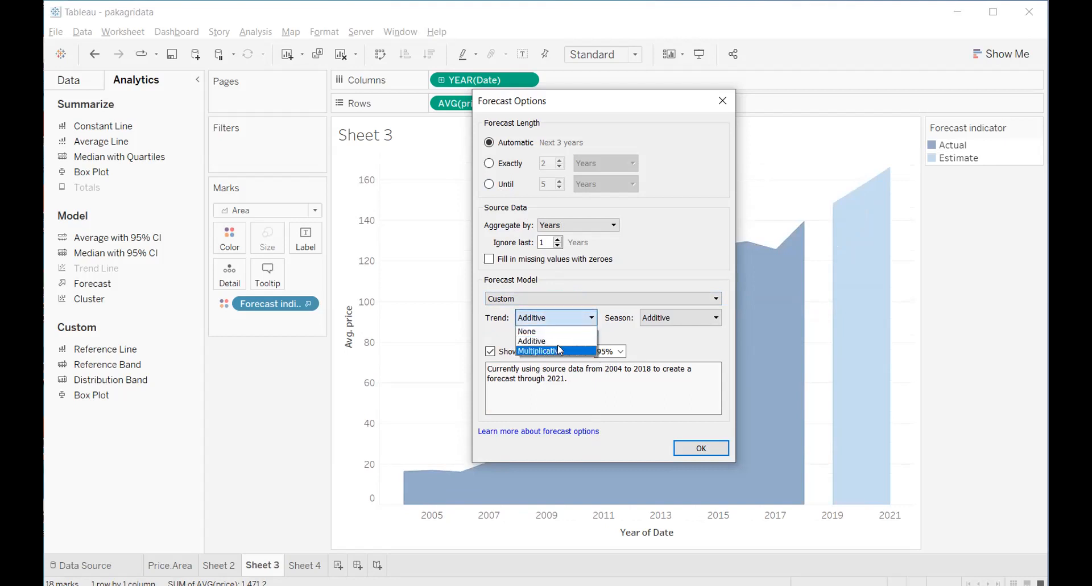
left_click(557, 348)
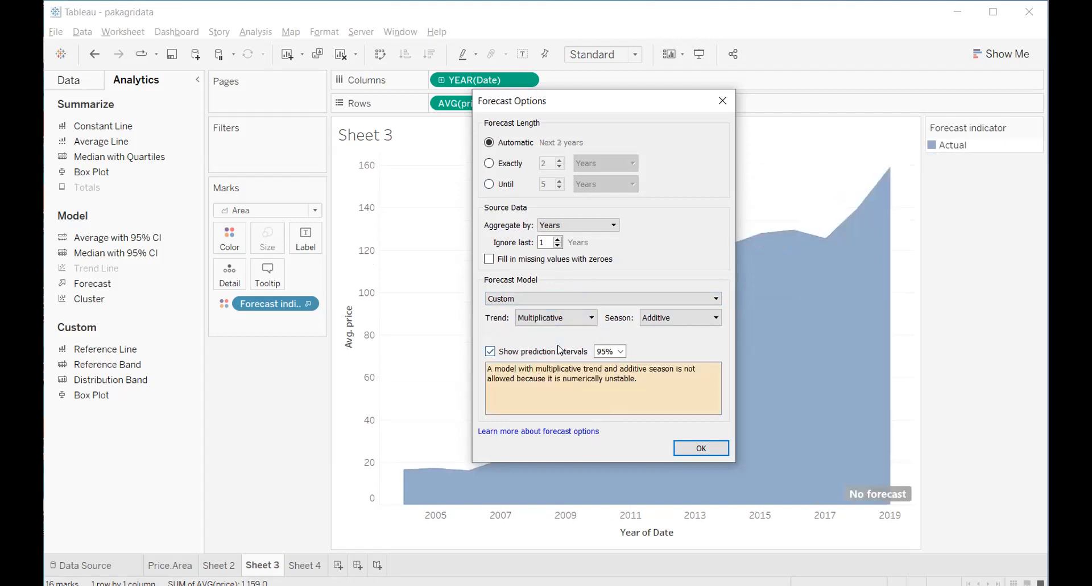
left_click(654, 318)
left_click(656, 353)
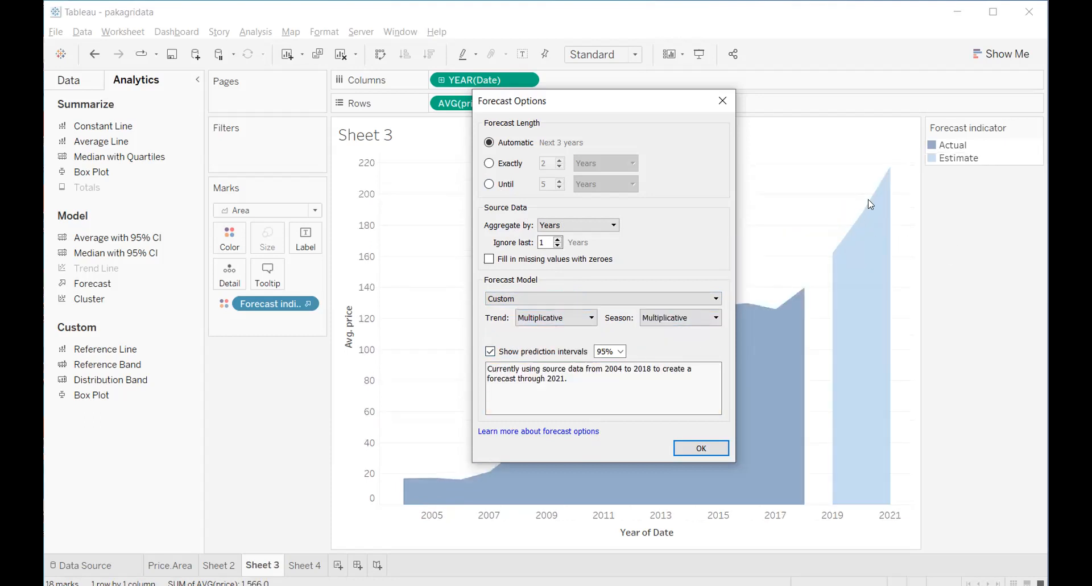
- Try the custom forecast model without a trend, and set both its trend and season to Additive
left_click(567, 318)
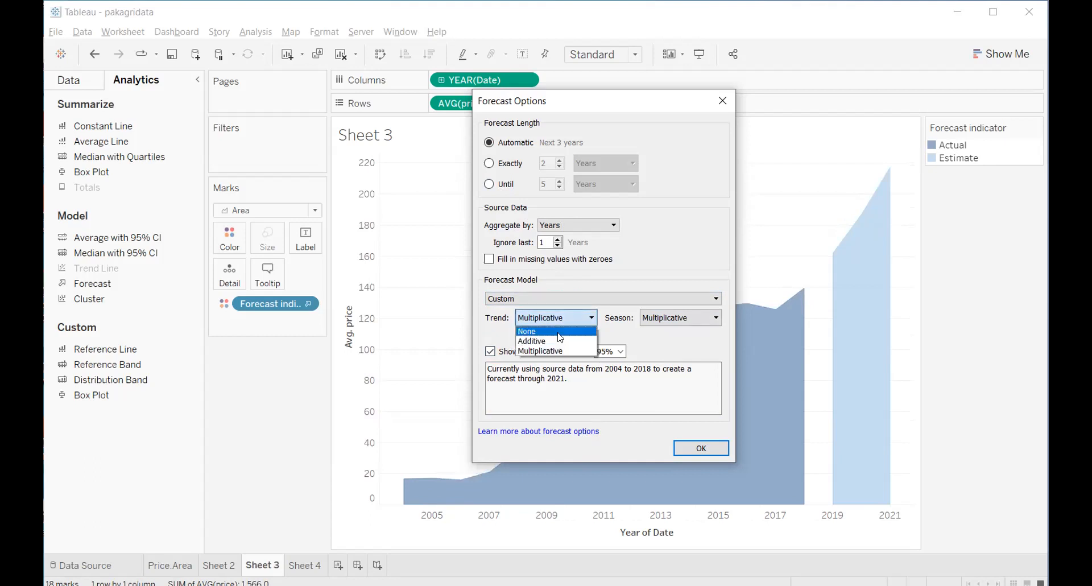
left_click(563, 330)
left_click(567, 317)
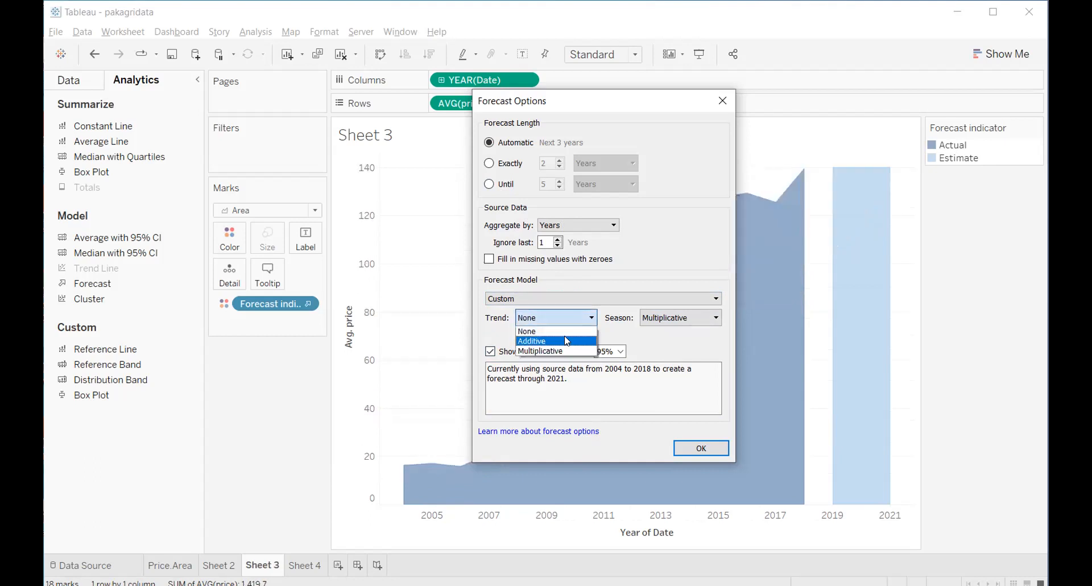
left_click(567, 340)
left_click(671, 318)
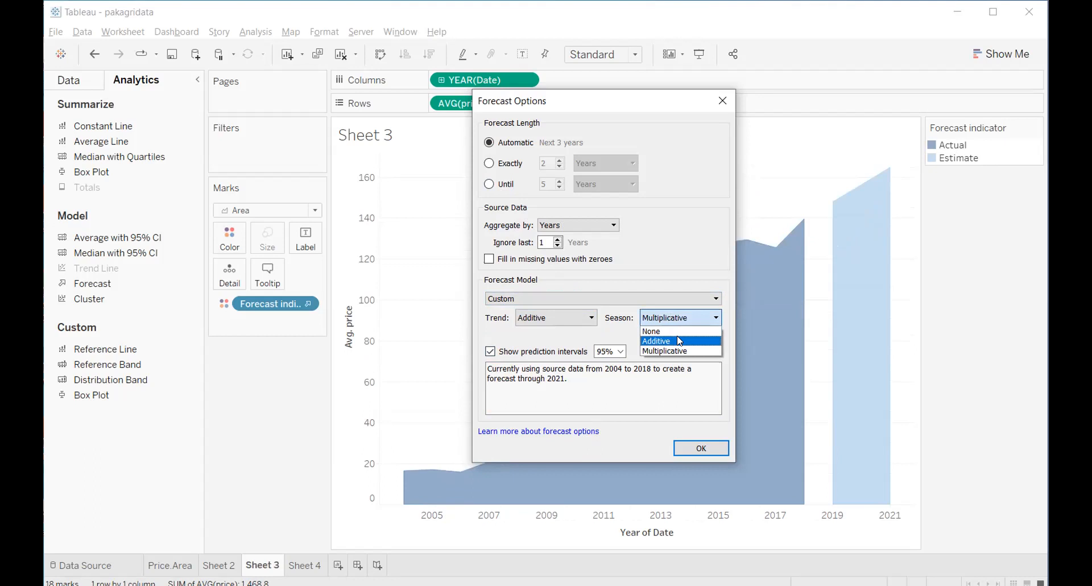
left_click(680, 341)
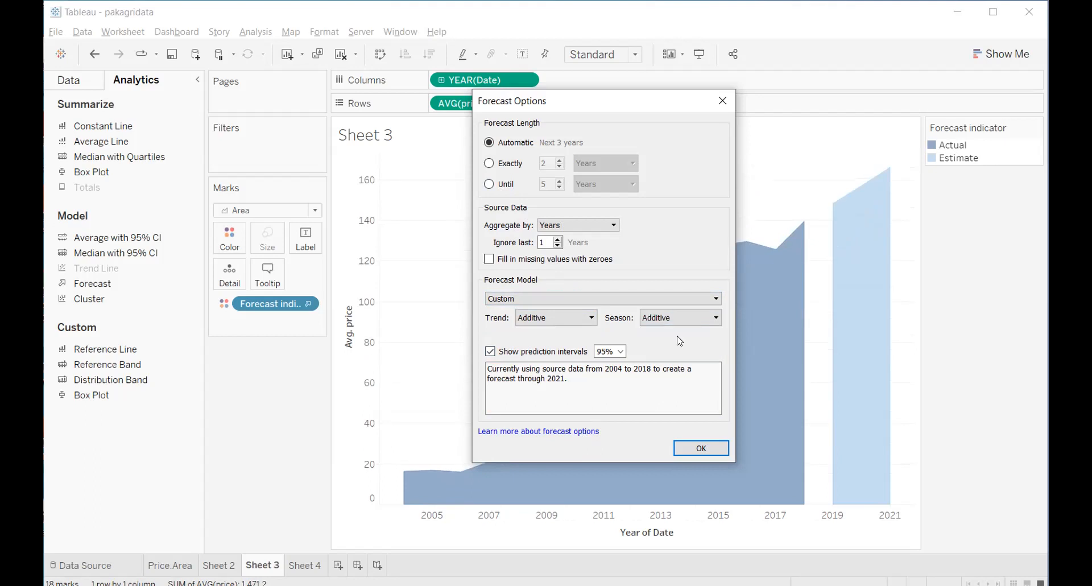
- Try the Automatic without seasonality and Automatic forecast models and switch back to Custom
left_click(534, 299)
left_click(539, 319)
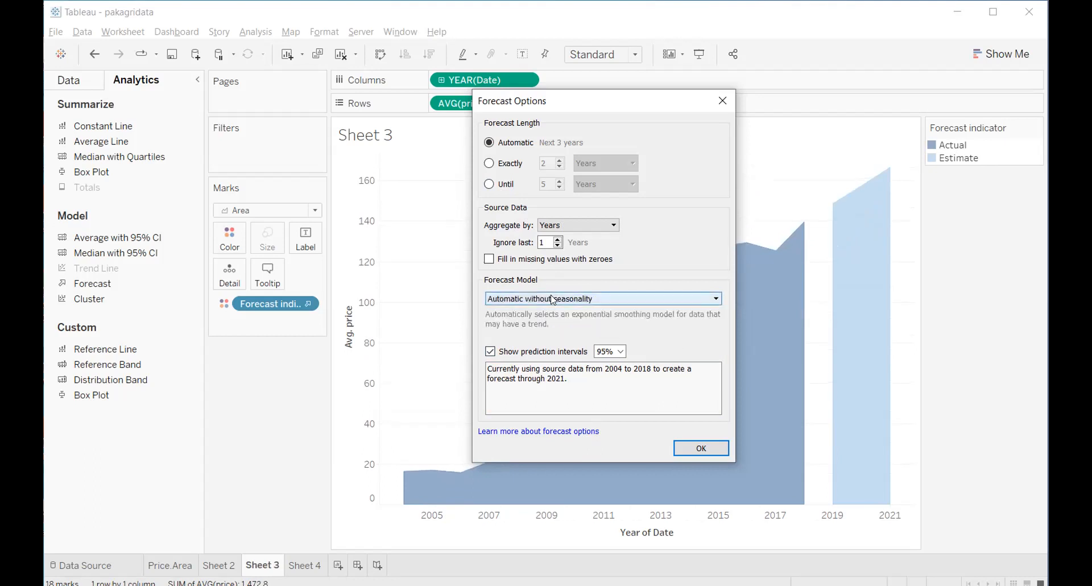
left_click(555, 298)
left_click(562, 310)
left_click(562, 299)
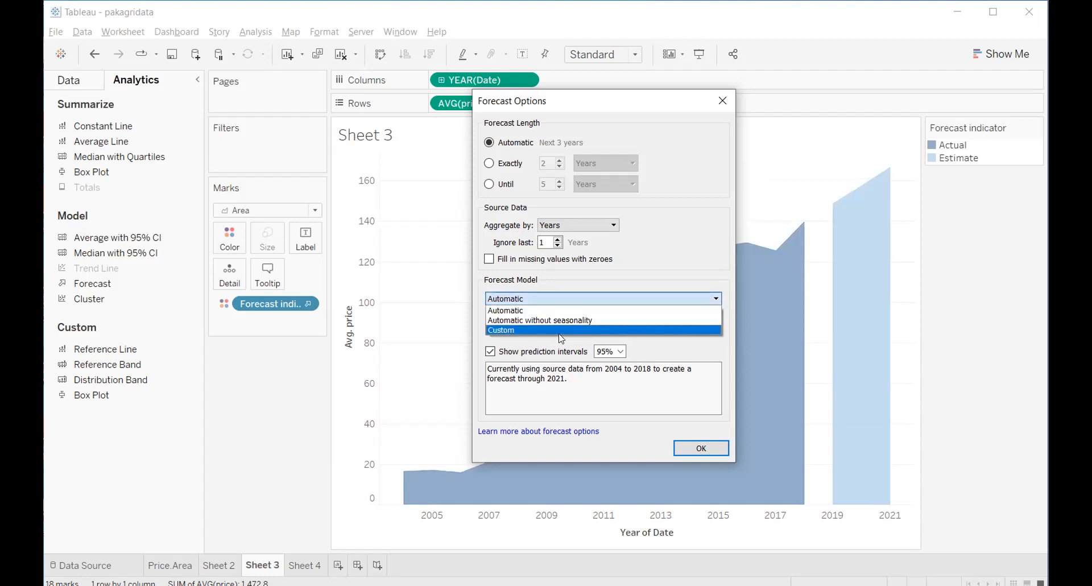
left_click(562, 333)
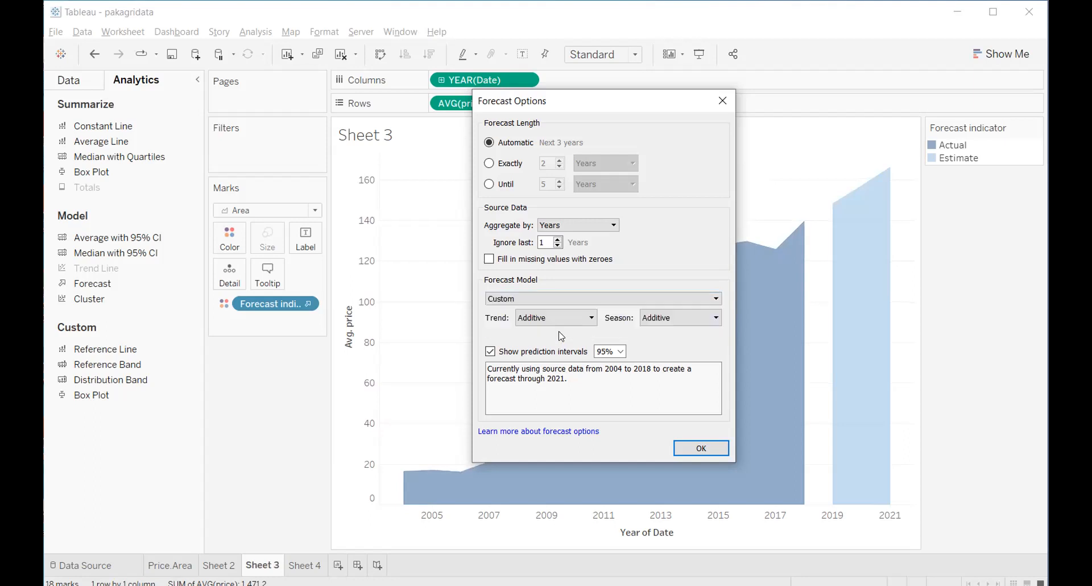
- Set both the season and the trend of the custom forecast model to Multiplicative
left_click(683, 328)
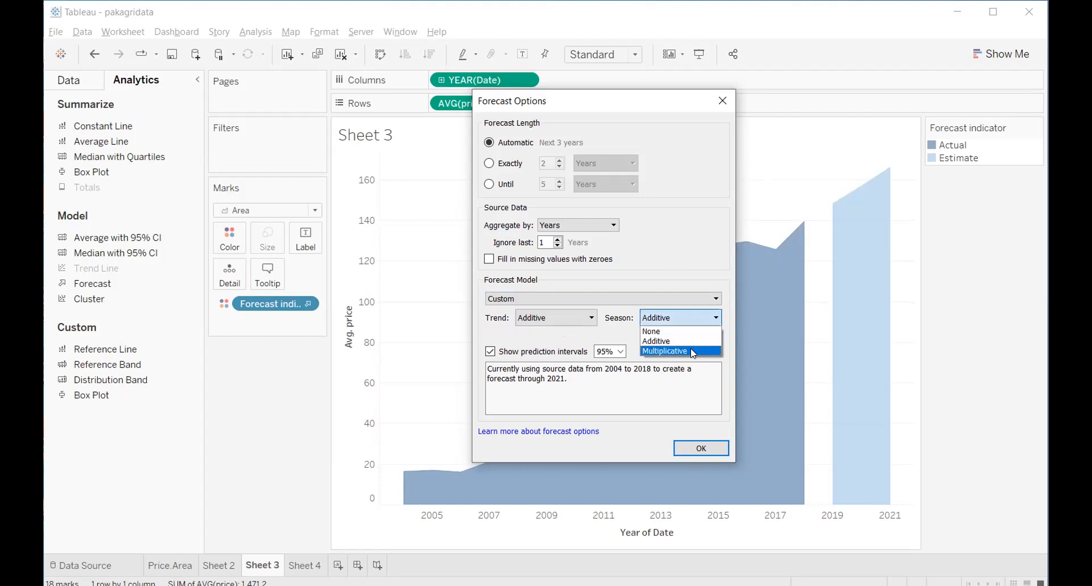
left_click(691, 348)
left_click(569, 327)
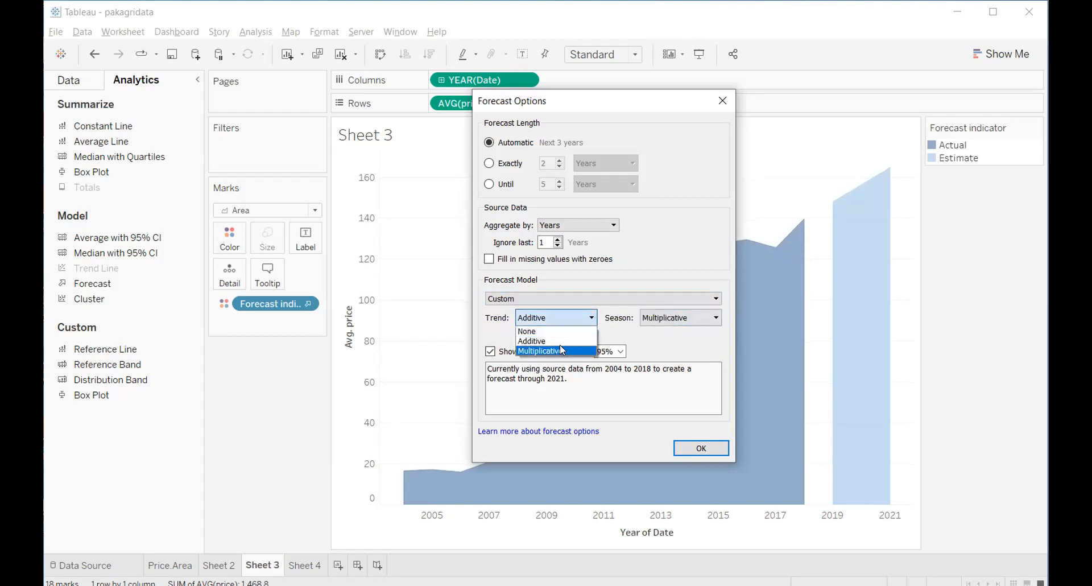
left_click(560, 348)
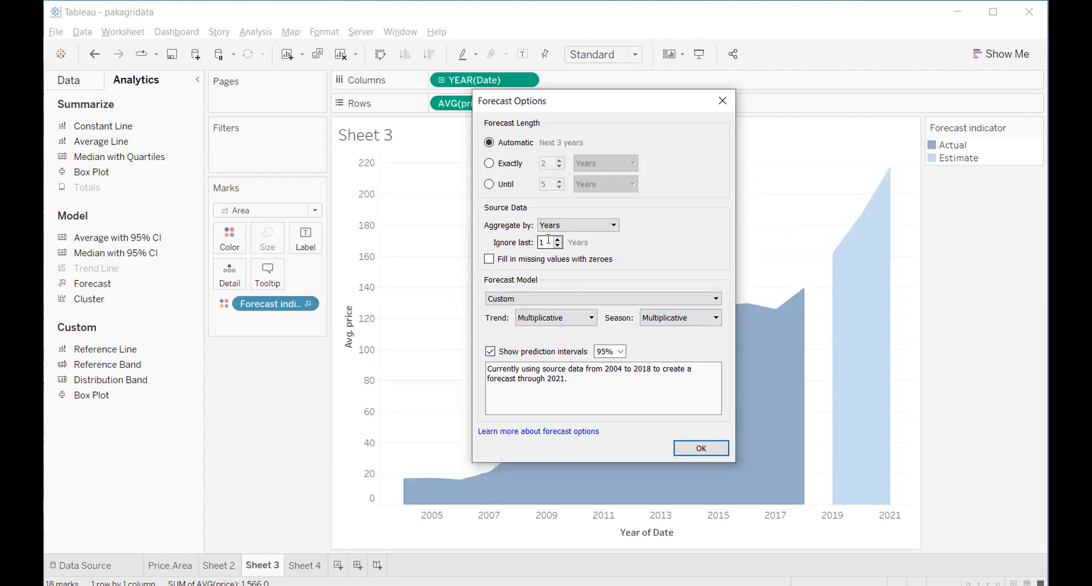
- Try the forecast without prediction intervals and turn the 95% prediction intervals on again
left_click(572, 432)
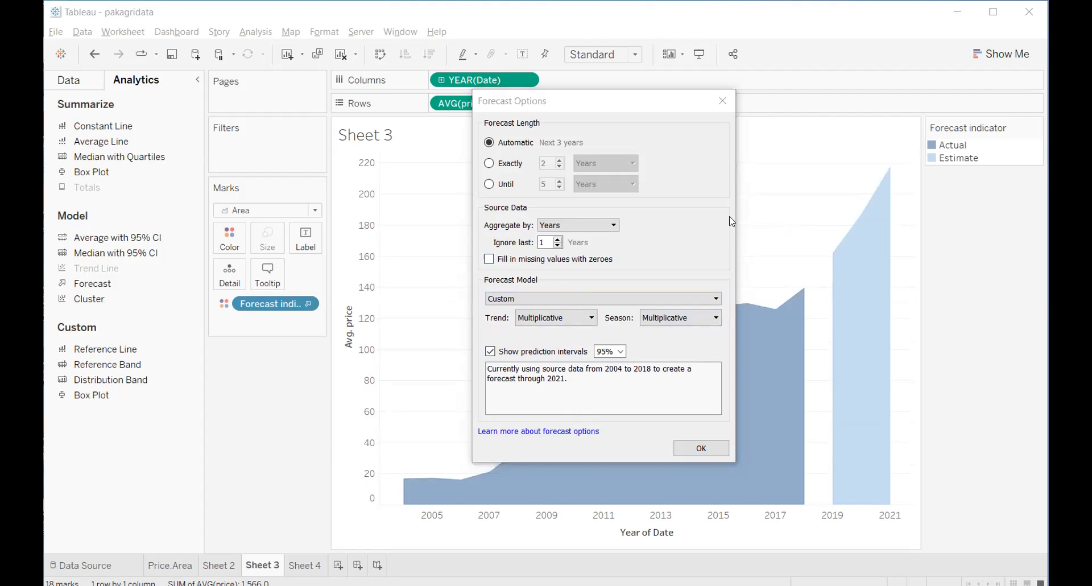
left_click(594, 338)
left_click(561, 353)
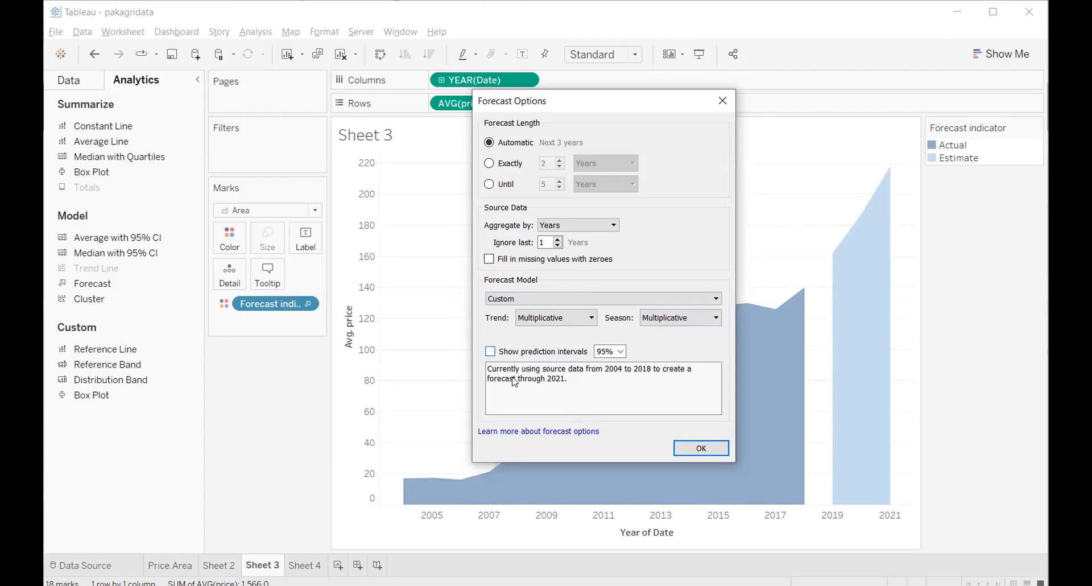
left_click(509, 354)
- Try ignoring the last 2 and 3 years of source data, and set the number of ignored years to 0
left_click(559, 239)
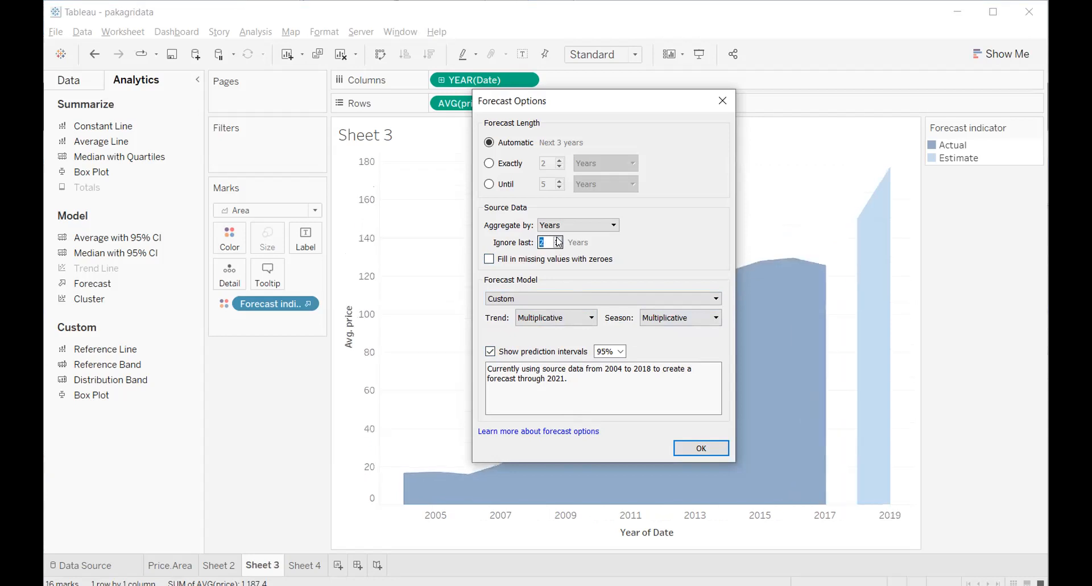
left_click(559, 240)
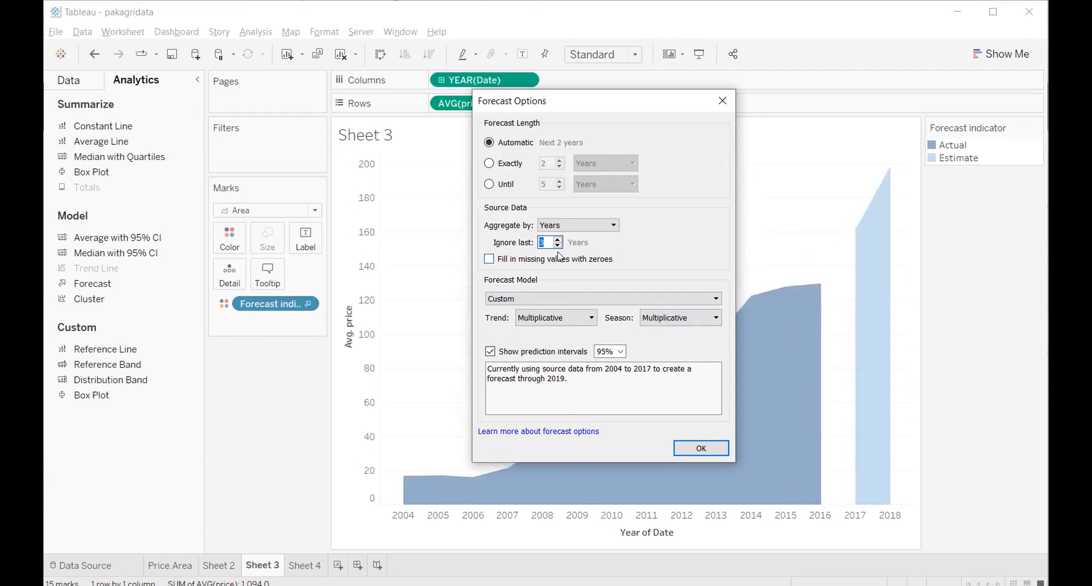
left_click(558, 248)
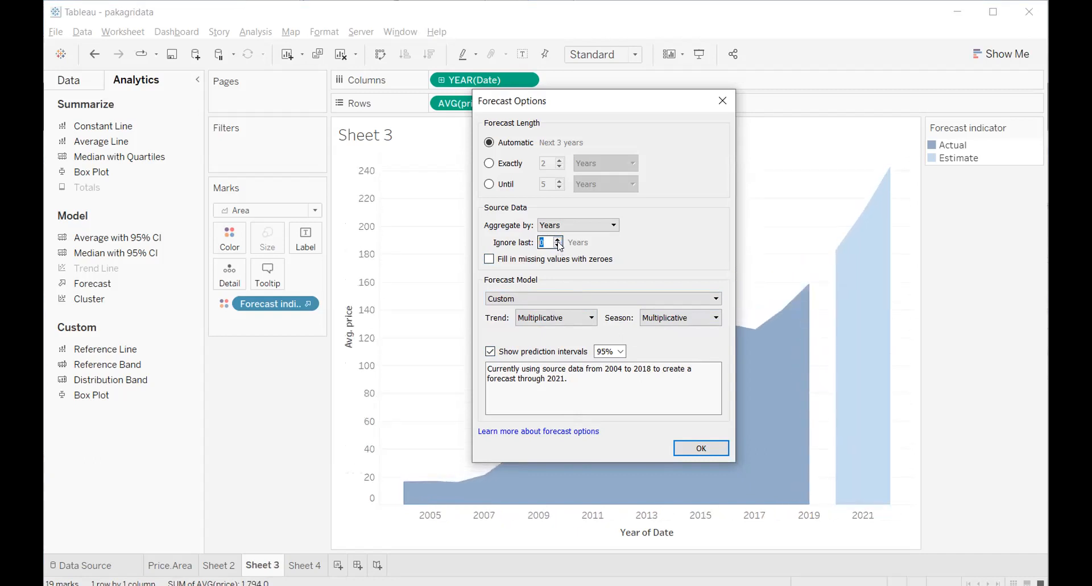
- Try the Until option for the forecast length and set the length to exactly 2 years
left_click(489, 184)
left_click(499, 165)
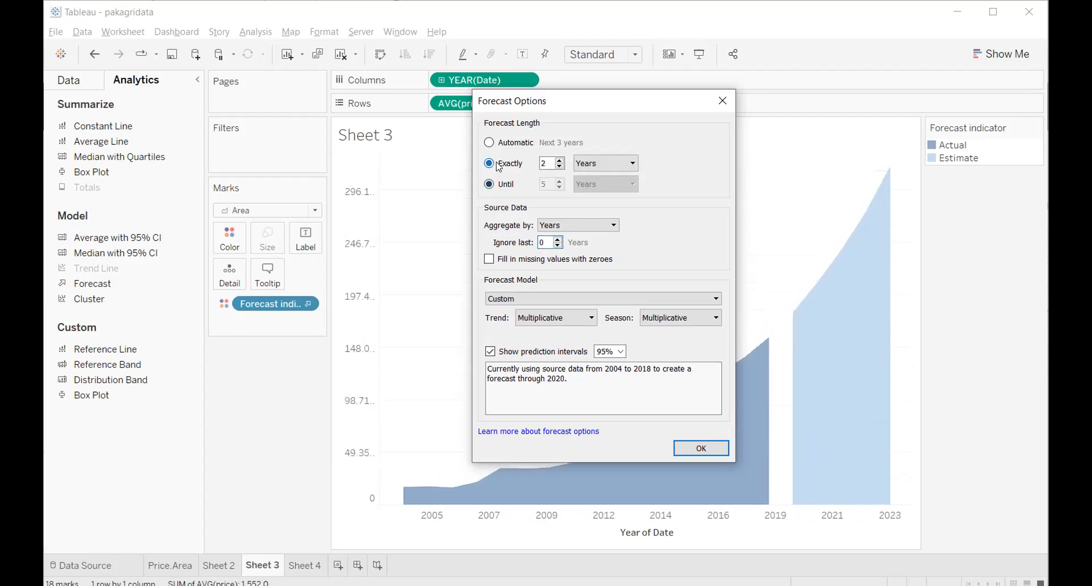
left_click(560, 168)
left_click(562, 160)
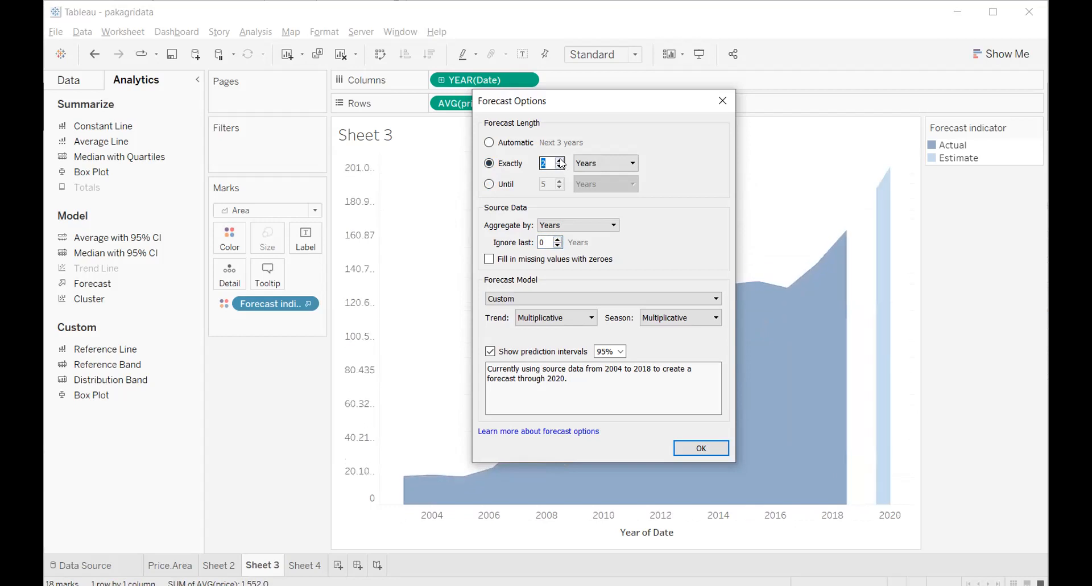
- Try exact forecast lengths of 3, 5 and 1 years, and return the length to 2 years
left_click(561, 160)
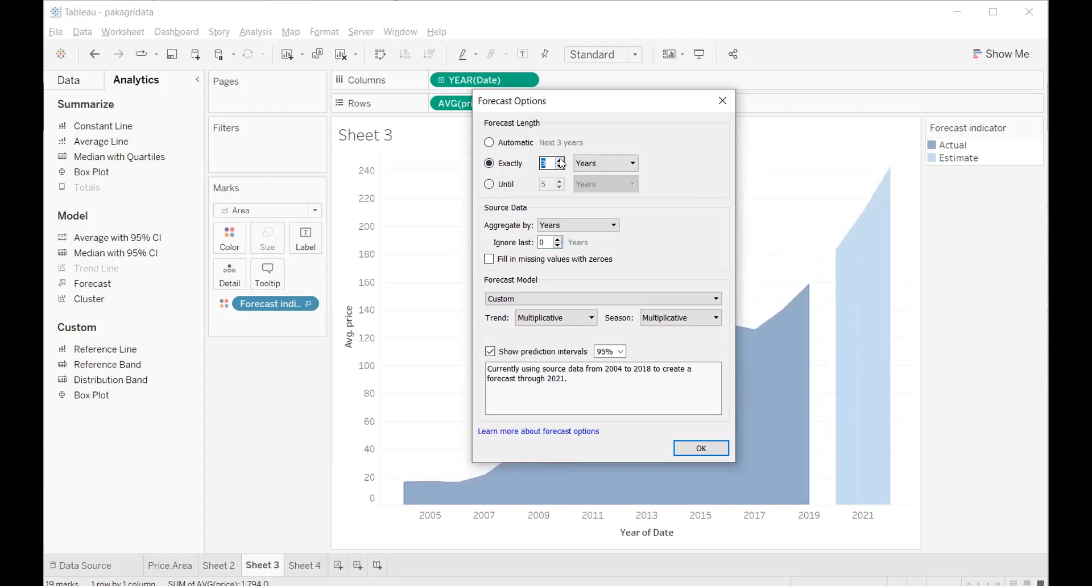
left_click(561, 161)
left_click(561, 161)
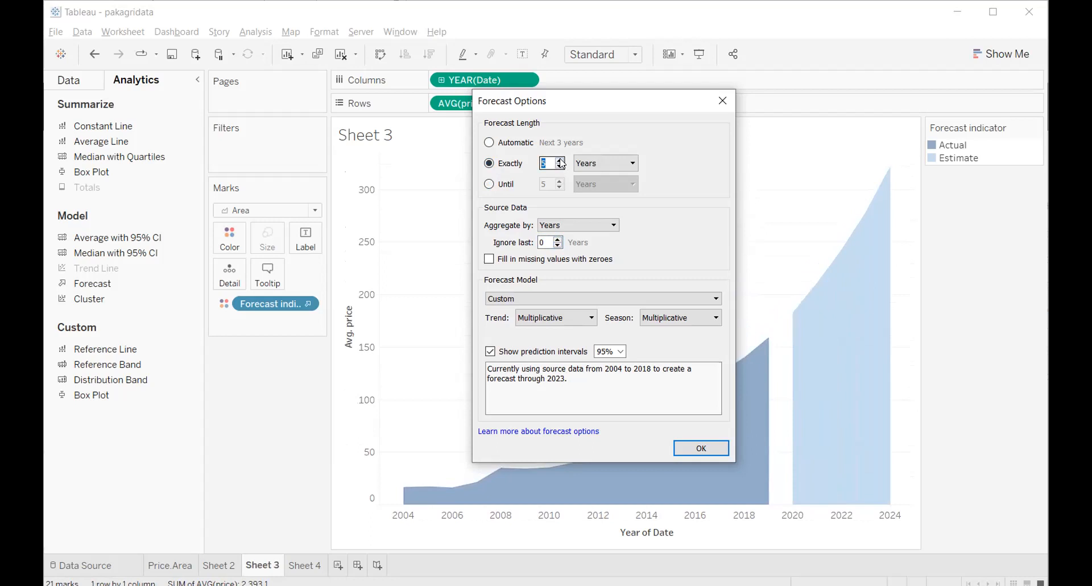
left_click(560, 167)
left_click(560, 167)
left_click(560, 168)
left_click(560, 167)
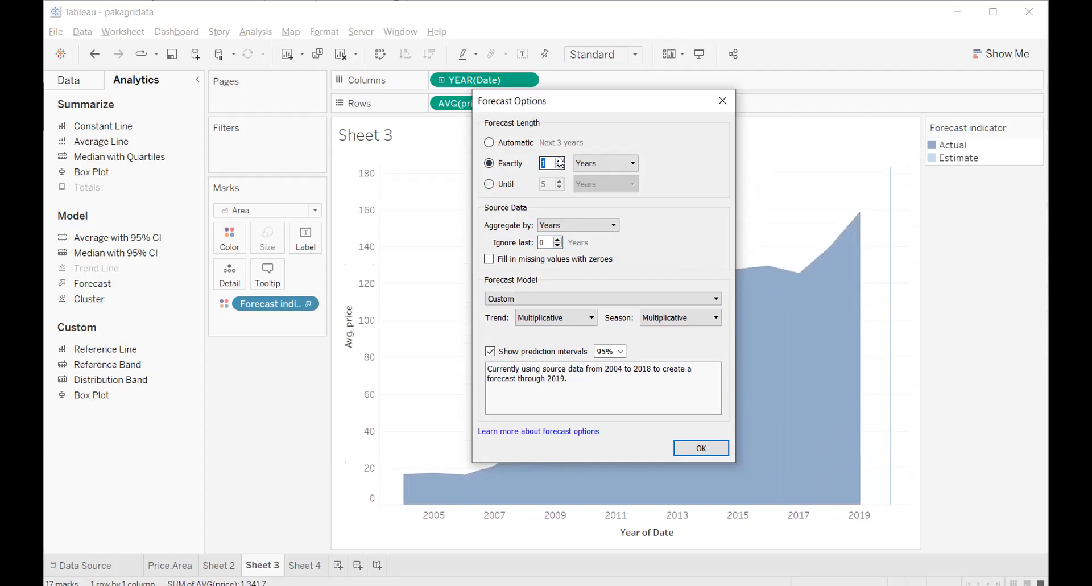
left_click(560, 160)
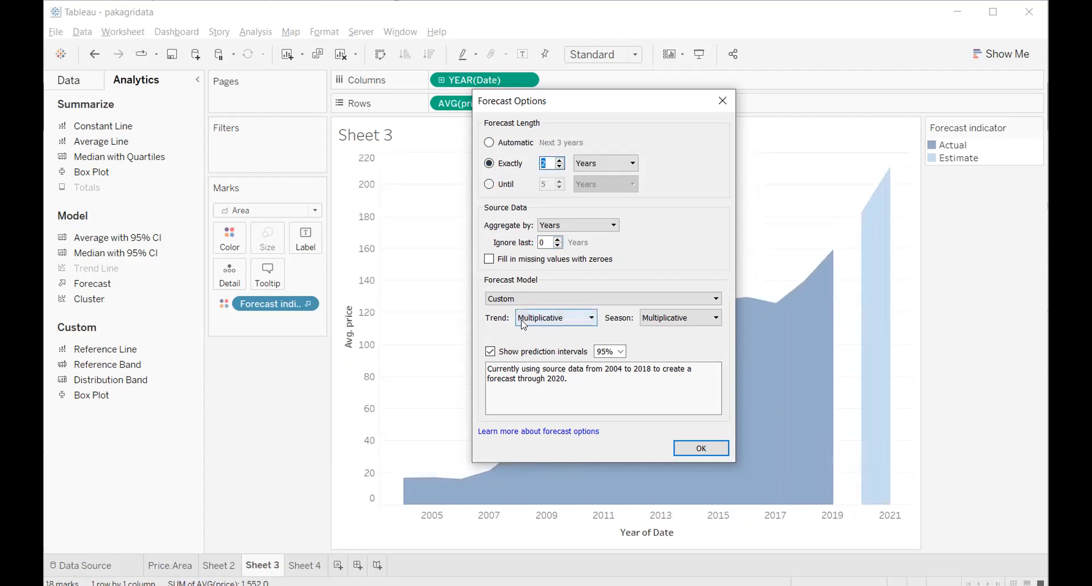
- Toggle the prediction intervals and the filling of missing values with zeroes, restore both settings, and accept the forecast options
left_click(489, 353)
left_click(489, 353)
left_click(566, 260)
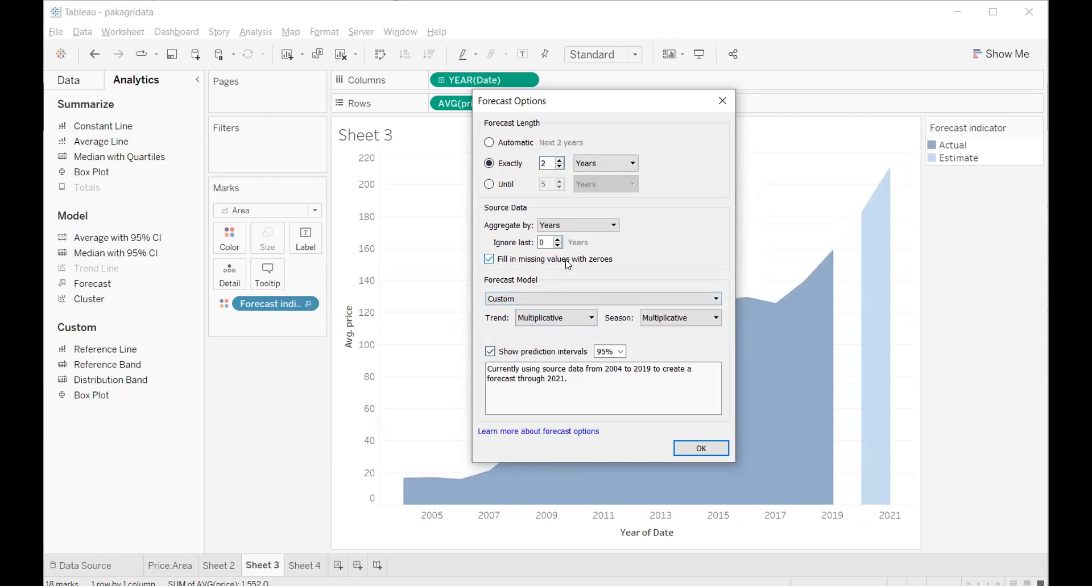
left_click(566, 261)
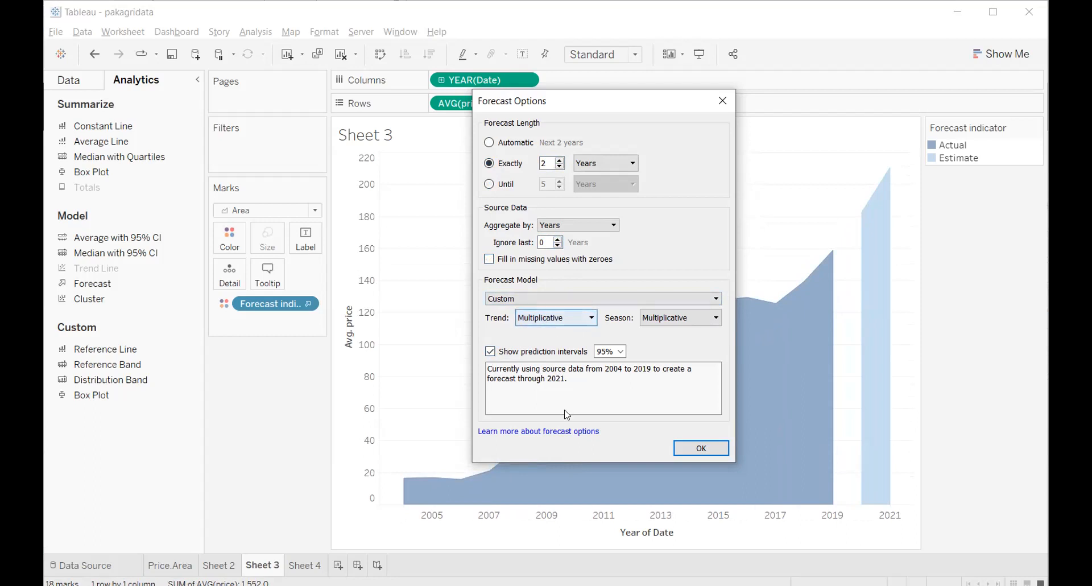
left_click(701, 448)
- Open the forecast description for the estimate area and read the options used to create the forecast
right_click(865, 288)
mouse_move(984, 426)
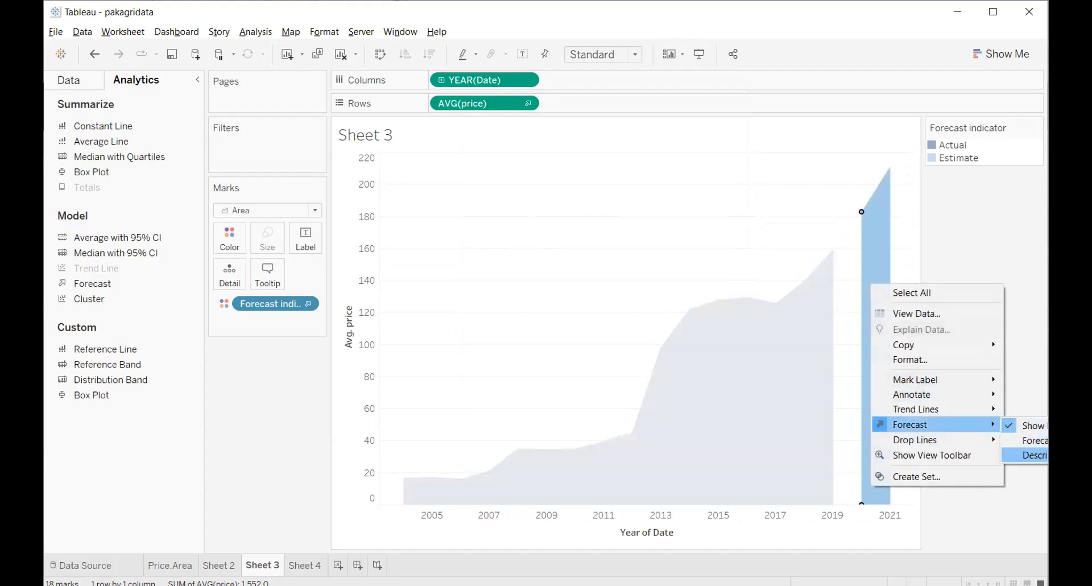
left_click(1023, 455)
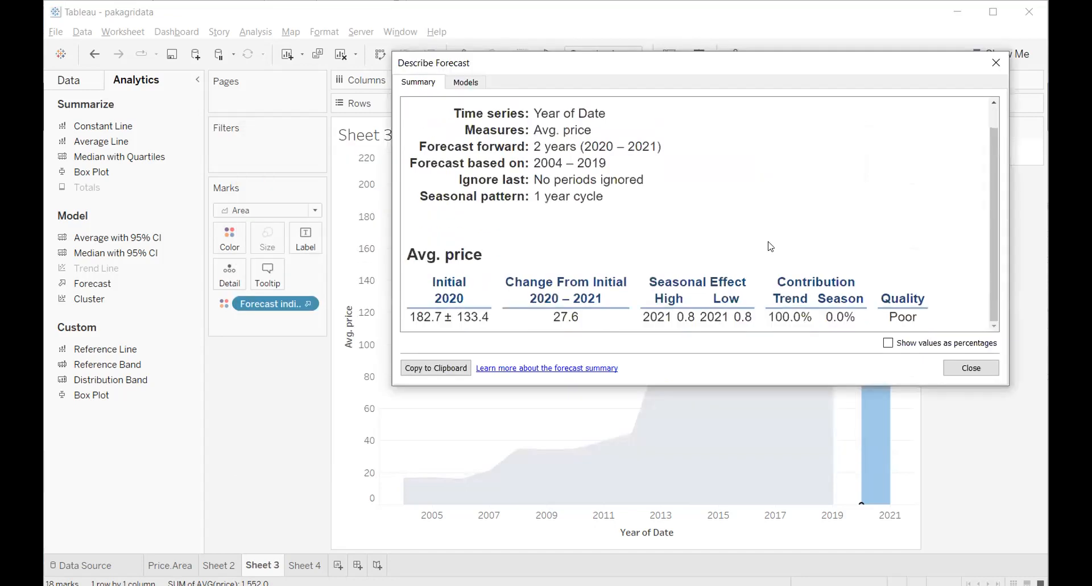
scroll(726, 271, "up", 1)
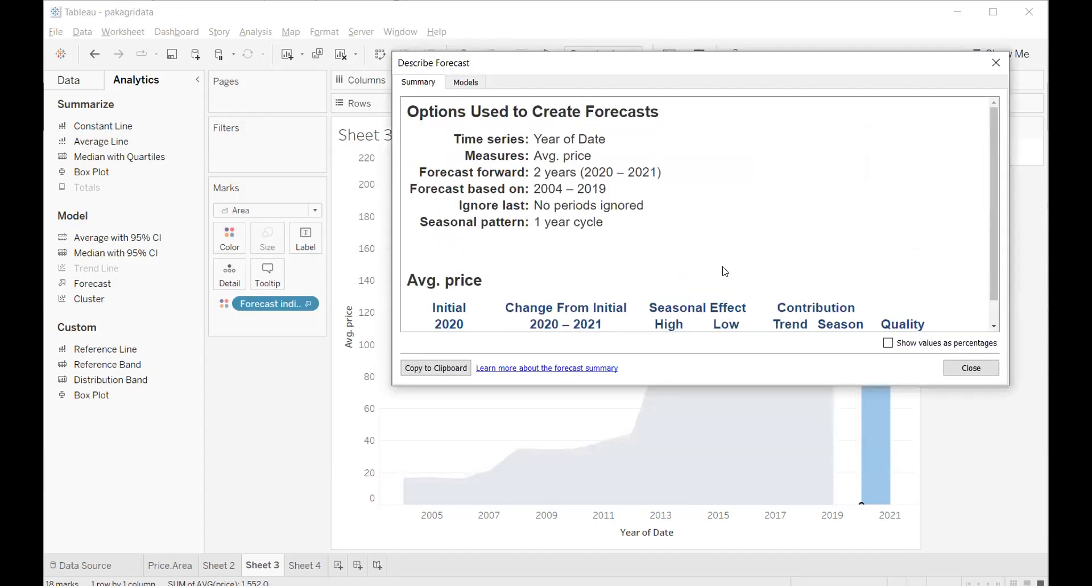
- Examine the forecast model's quality metrics and smoothing coefficients, recheck the trend and season contributions in the summary, and close the description
left_click(475, 85)
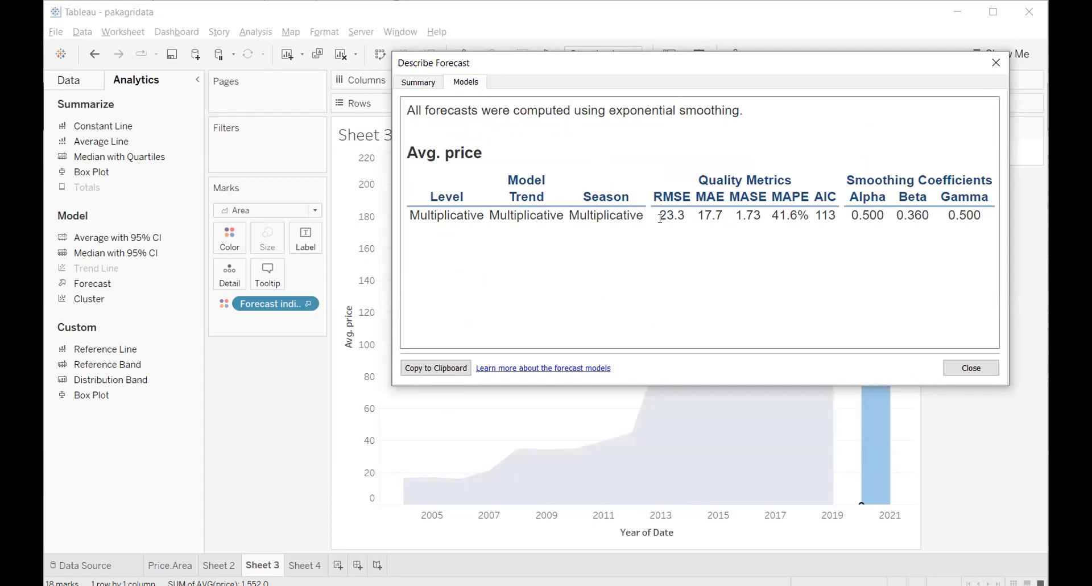
left_click_drag(656, 221, 690, 221)
left_click(423, 83)
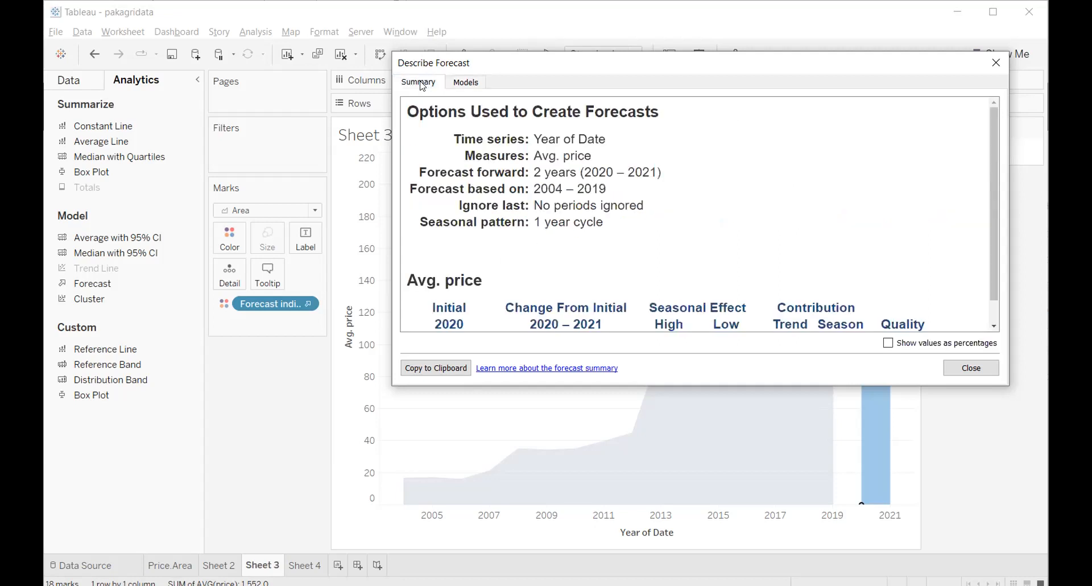
scroll(654, 203, "down", 1)
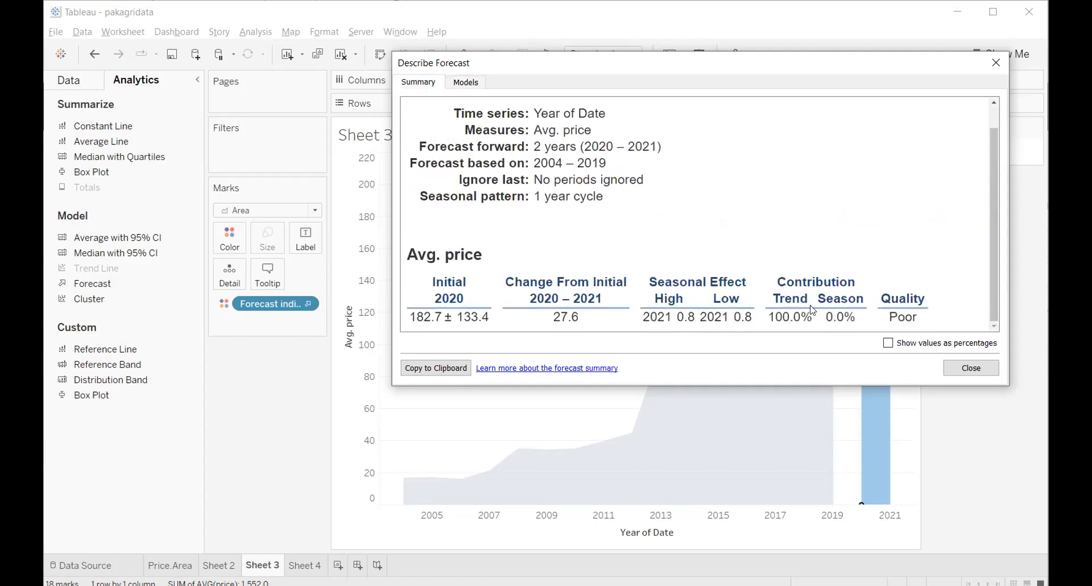
left_click(989, 368)
- Reopen the forecast options, keep the Custom model with a Multiplicative trend, and set the season to None
right_click(867, 261)
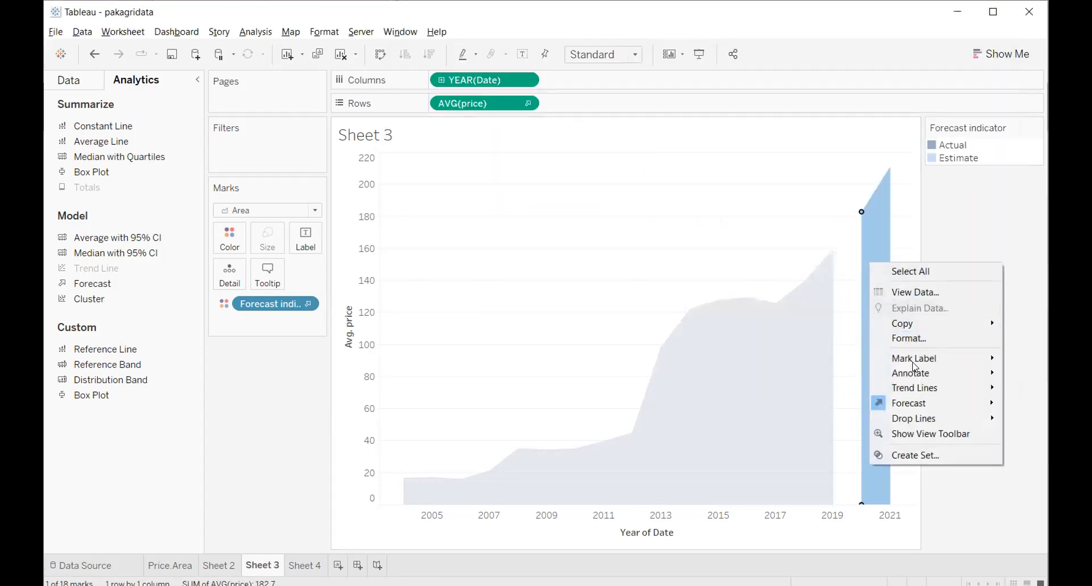
mouse_move(927, 405)
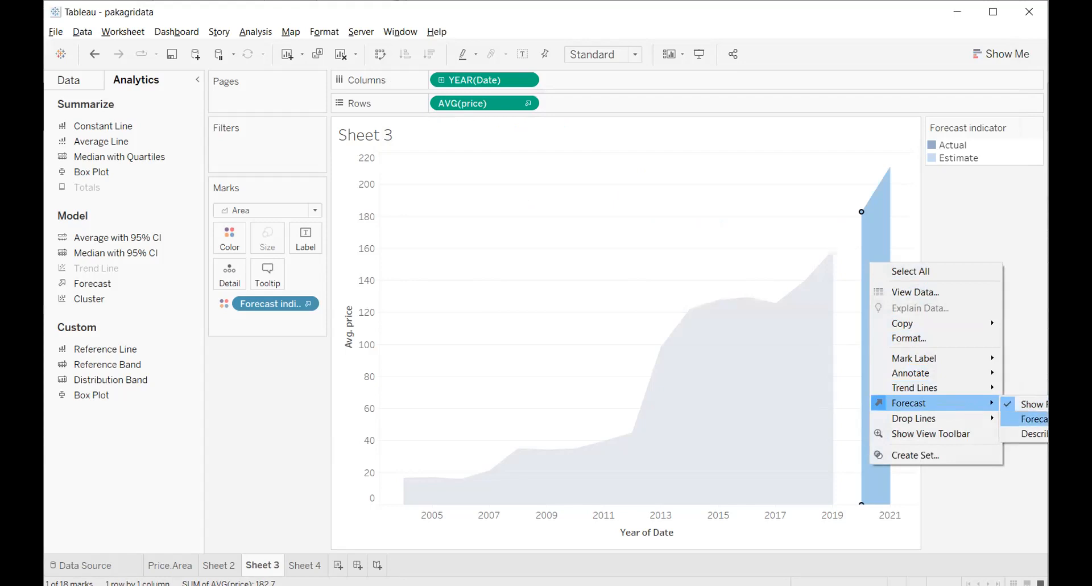
left_click(1023, 418)
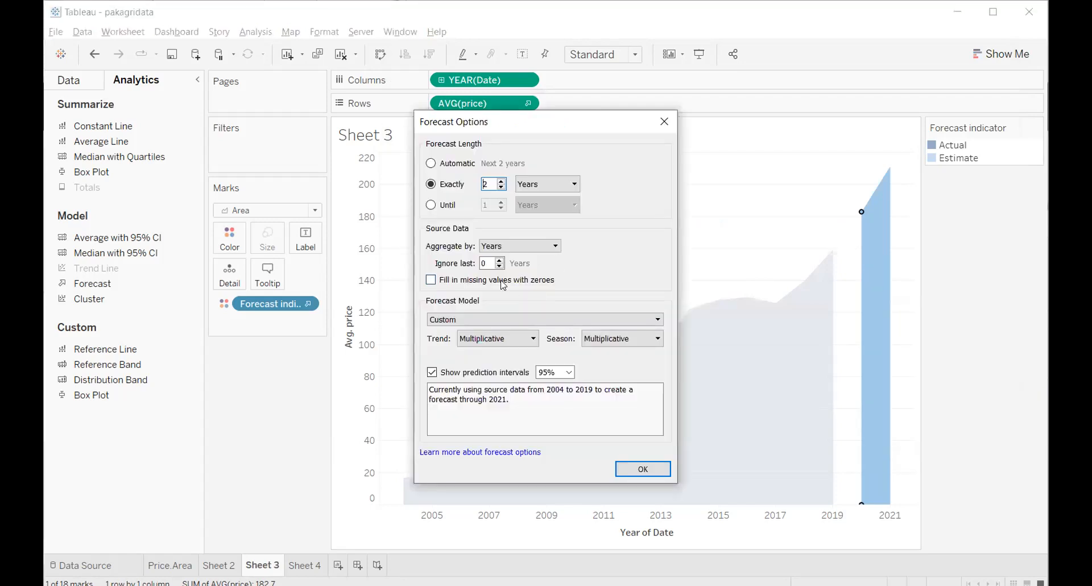
left_click(484, 320)
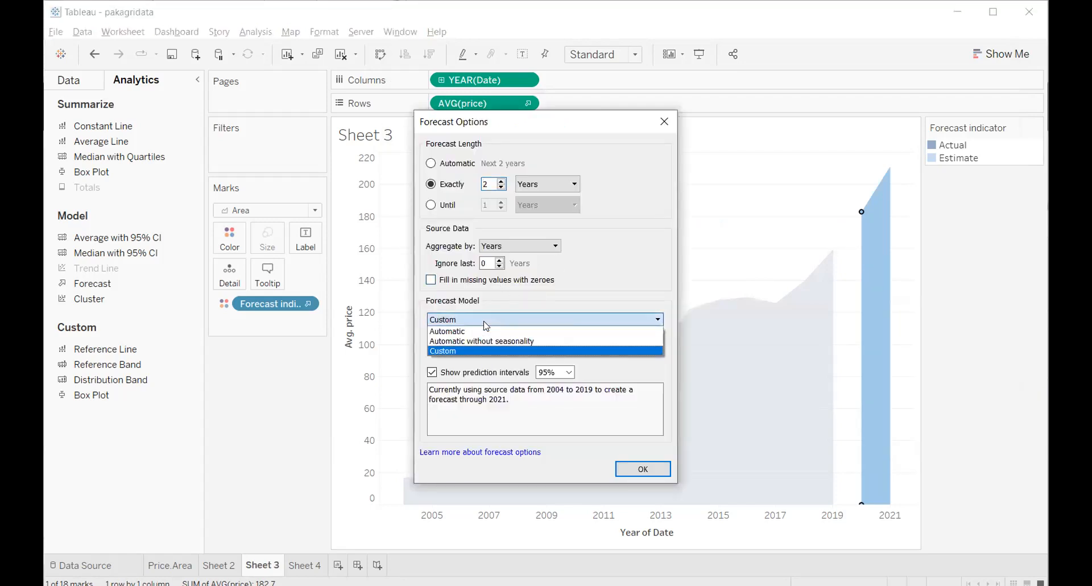
left_click(492, 350)
left_click(521, 340)
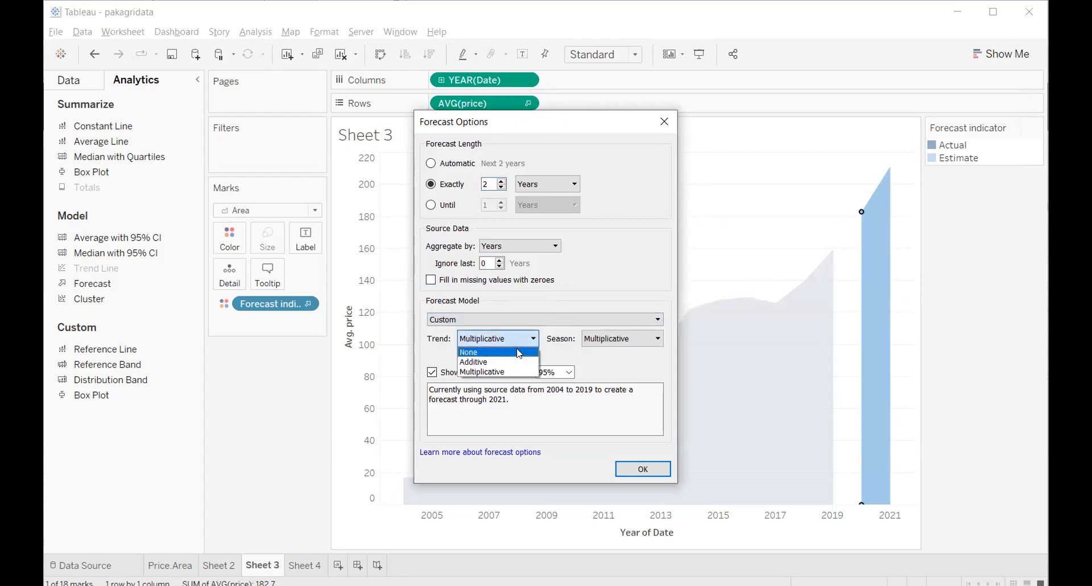
left_click(607, 337)
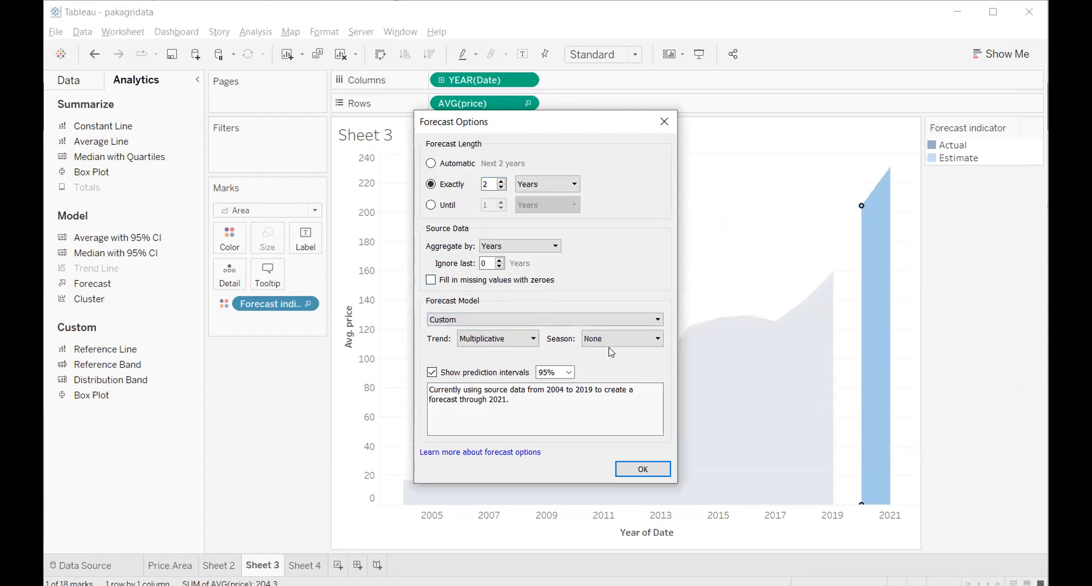
- Compare the Additive and Multiplicative seasons under the Multiplicative trend, and set the season to Additive
left_click(613, 337)
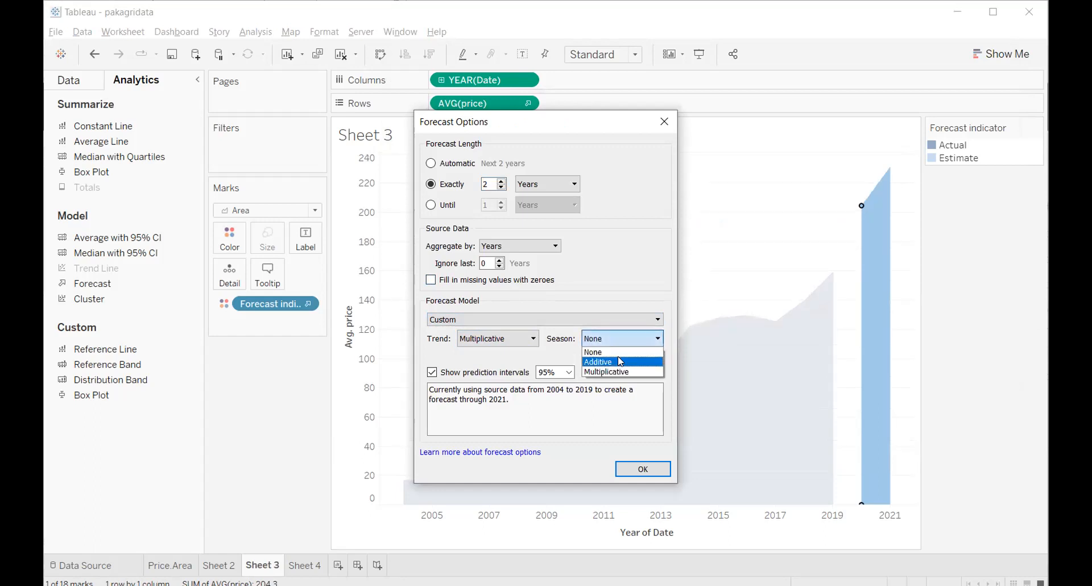
left_click(618, 359)
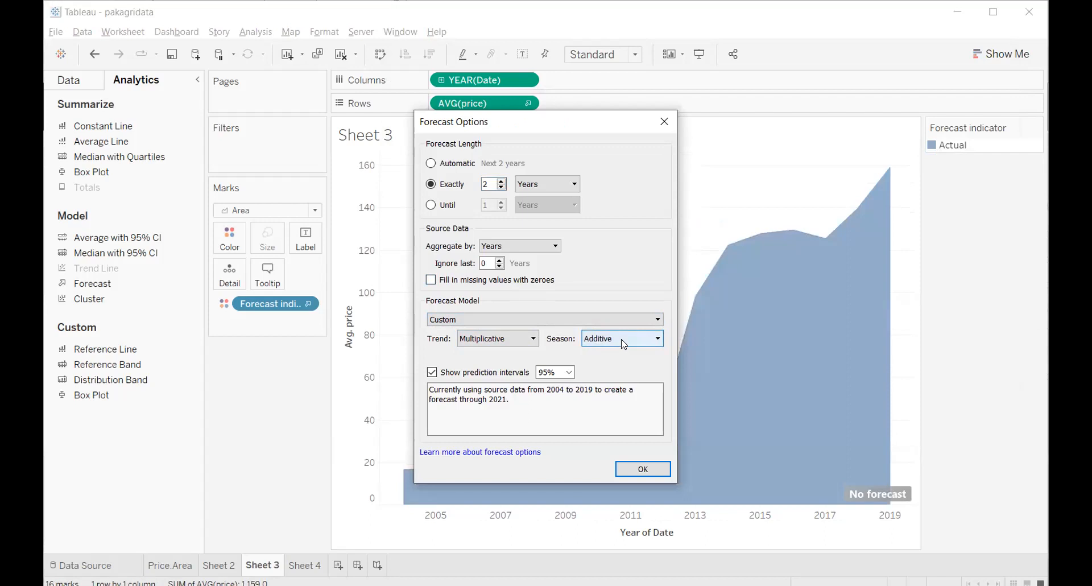
left_click(624, 342)
left_click(628, 368)
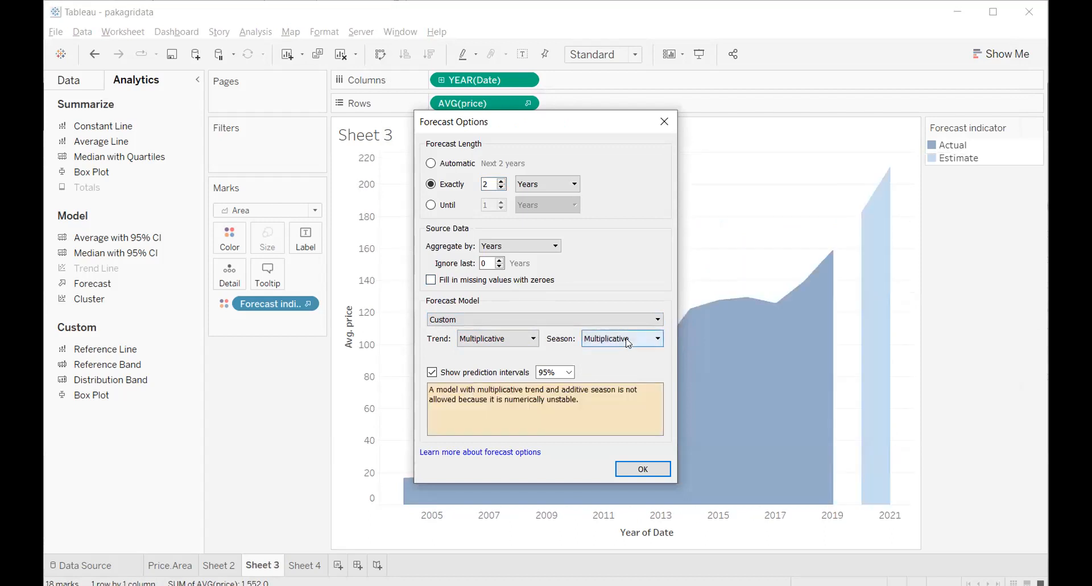
left_click(628, 341)
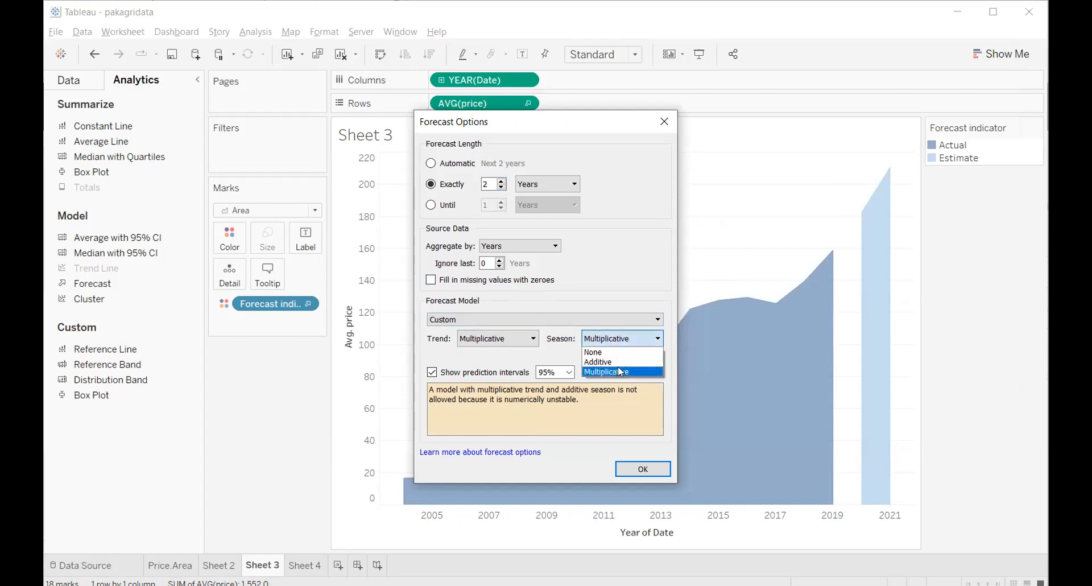
left_click(619, 359)
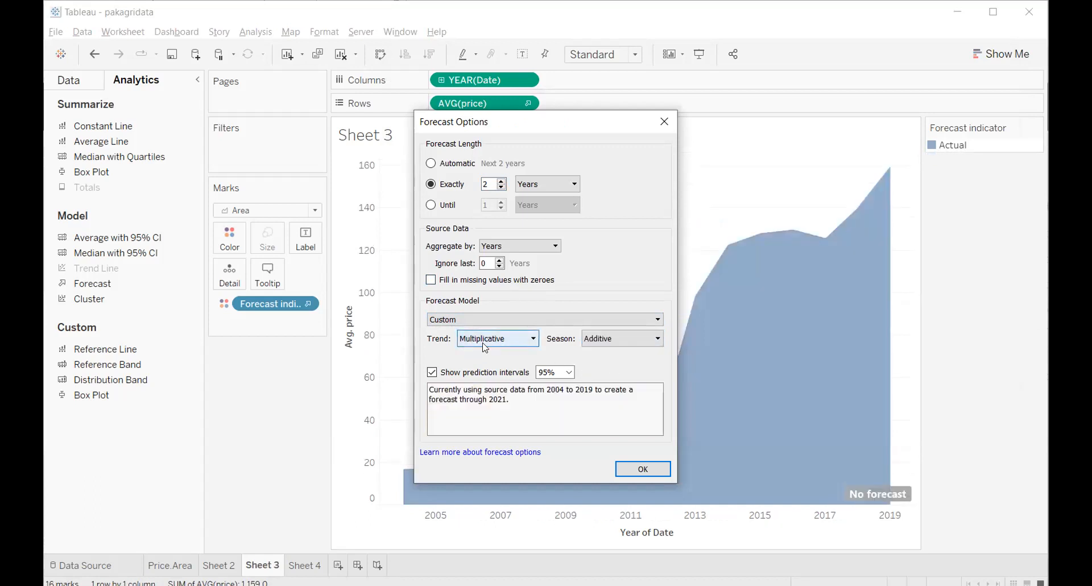
- Try an exact forecast length of 4 years and the Automatic length, and go back to exactly 2 years
left_click(503, 180)
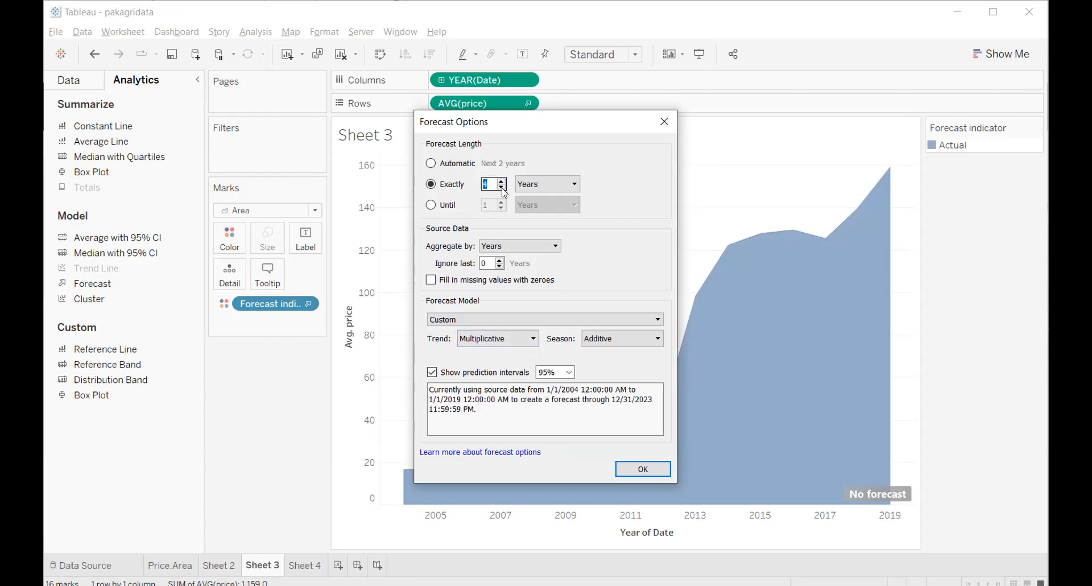
left_click(501, 187)
left_click(501, 187)
left_click(449, 165)
left_click(435, 184)
- Set the custom model's trend to Additive, apply the forecast options, and check the 2020 estimate in the chart
left_click(518, 344)
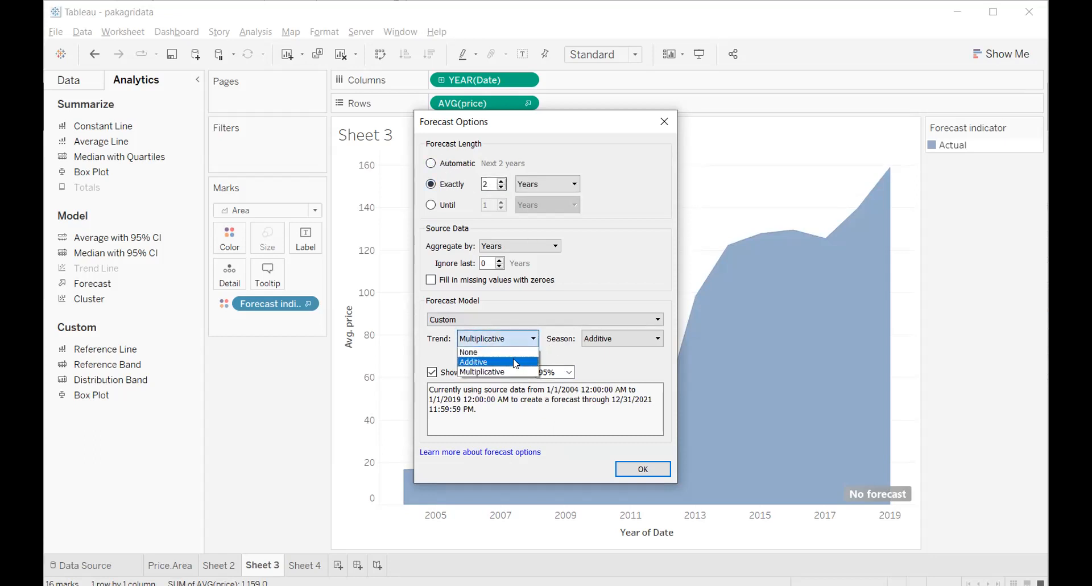
left_click(516, 363)
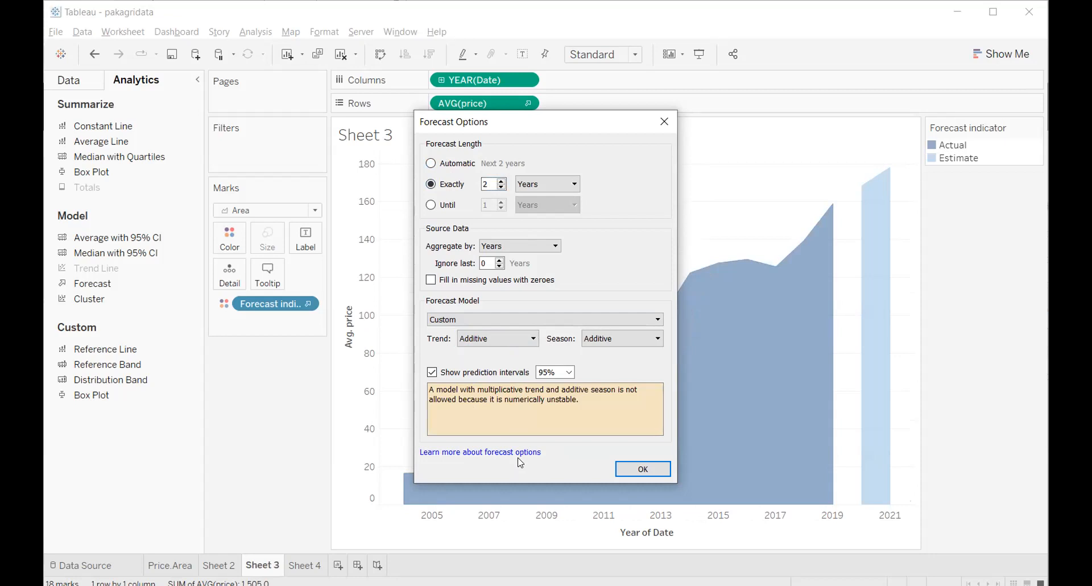
left_click(642, 469)
mouse_move(870, 188)
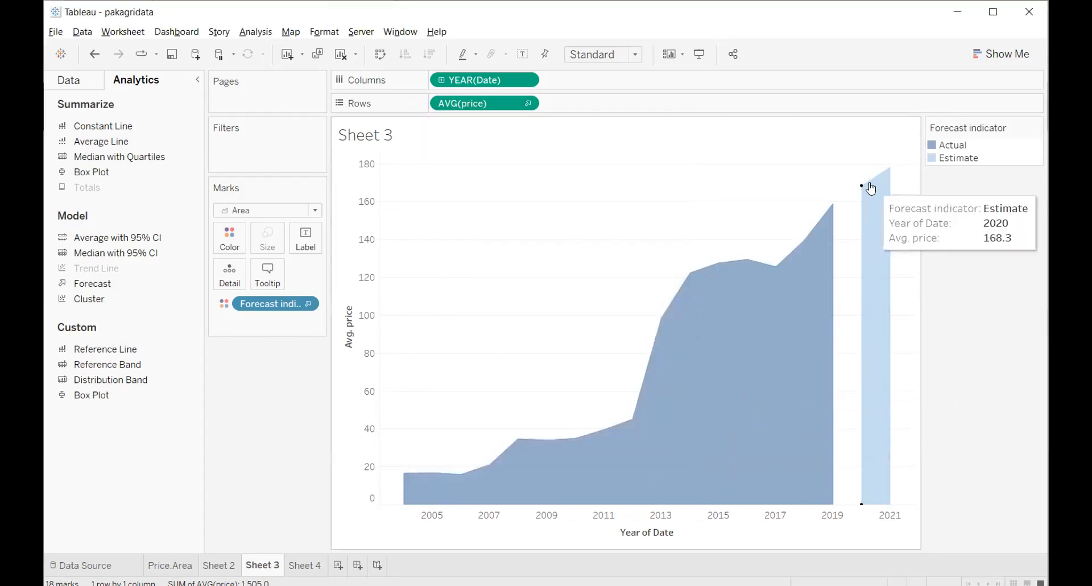
- Drill the date down from years to quarters, then remove the existing forecast and add a new one to the chart
left_click(442, 83)
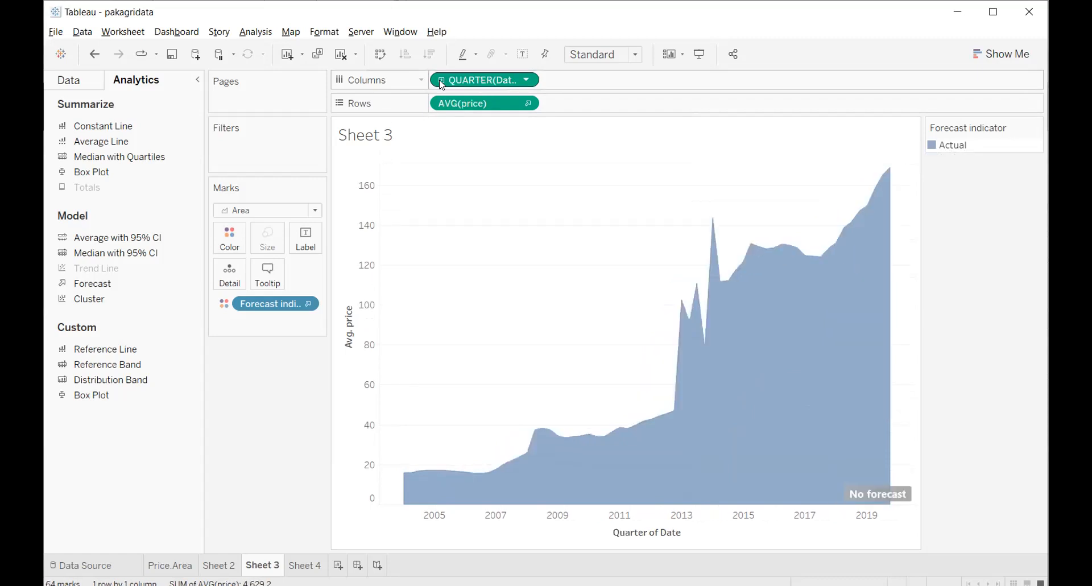
right_click(288, 310)
left_click(314, 435)
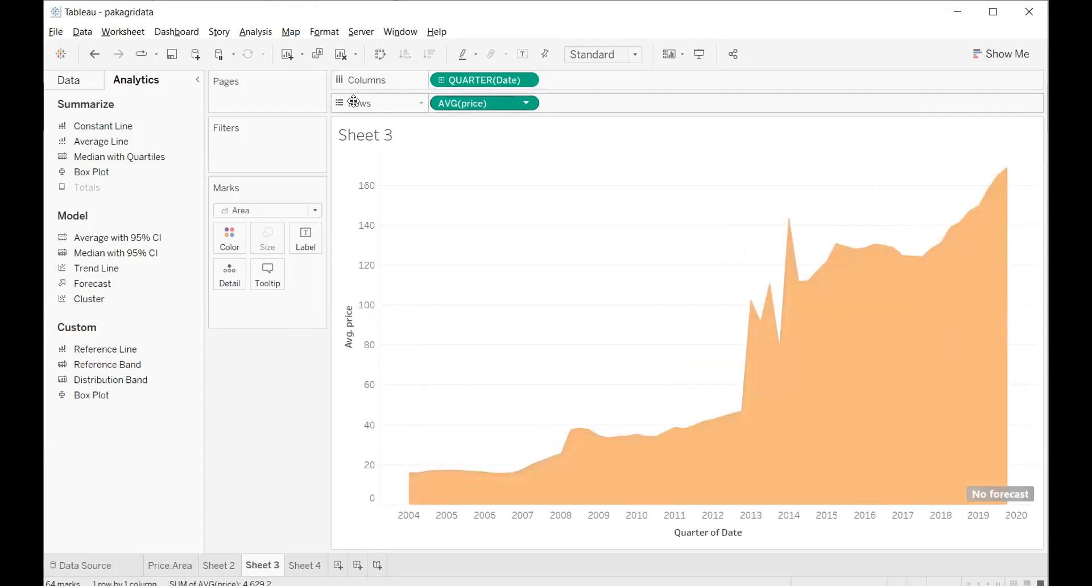
double_click(110, 288)
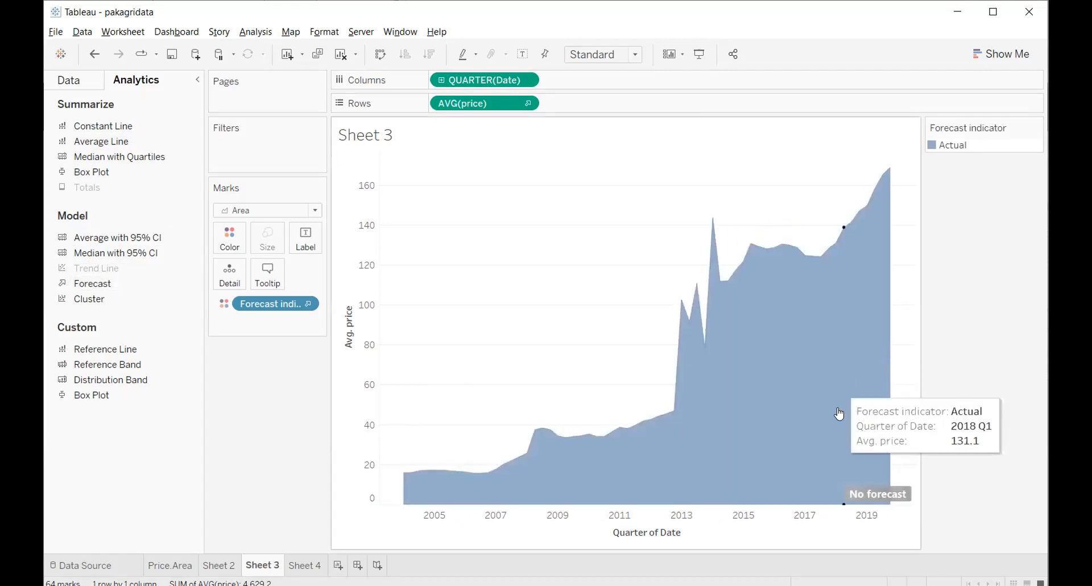
- Open the forecast options for the quarterly chart and aggregate the source data by Quarters
left_click(873, 489)
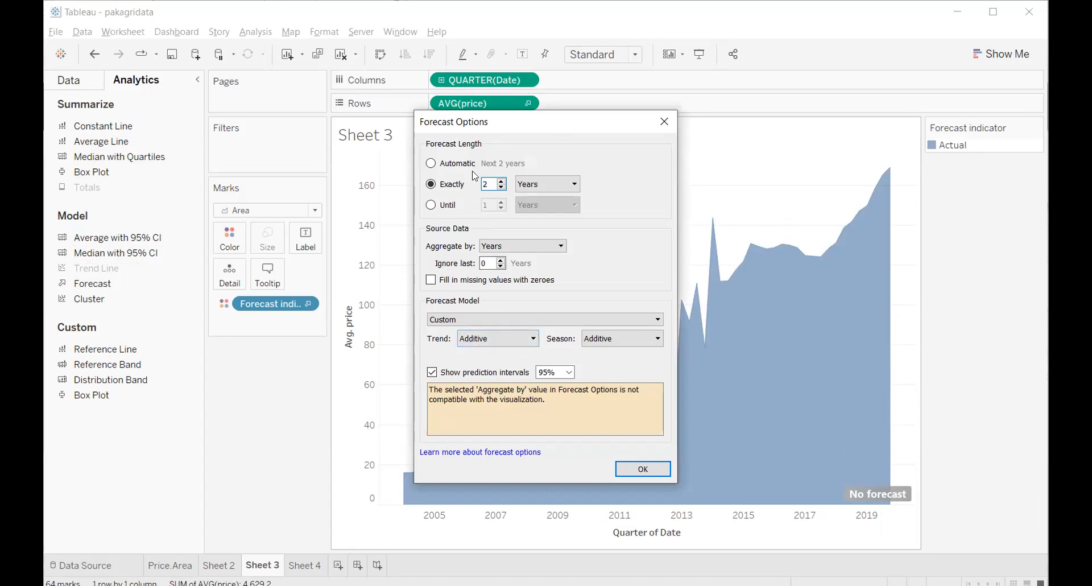
left_click(498, 242)
left_click(514, 277)
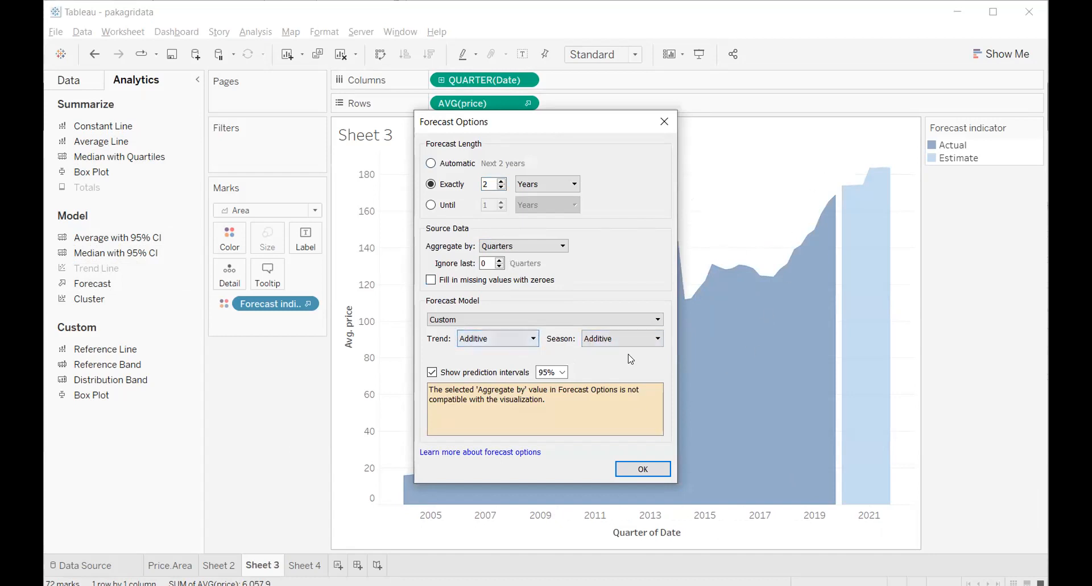
- Try the Multiplicative trend and no trend with the Additive season on the quarterly forecast
left_click(503, 343)
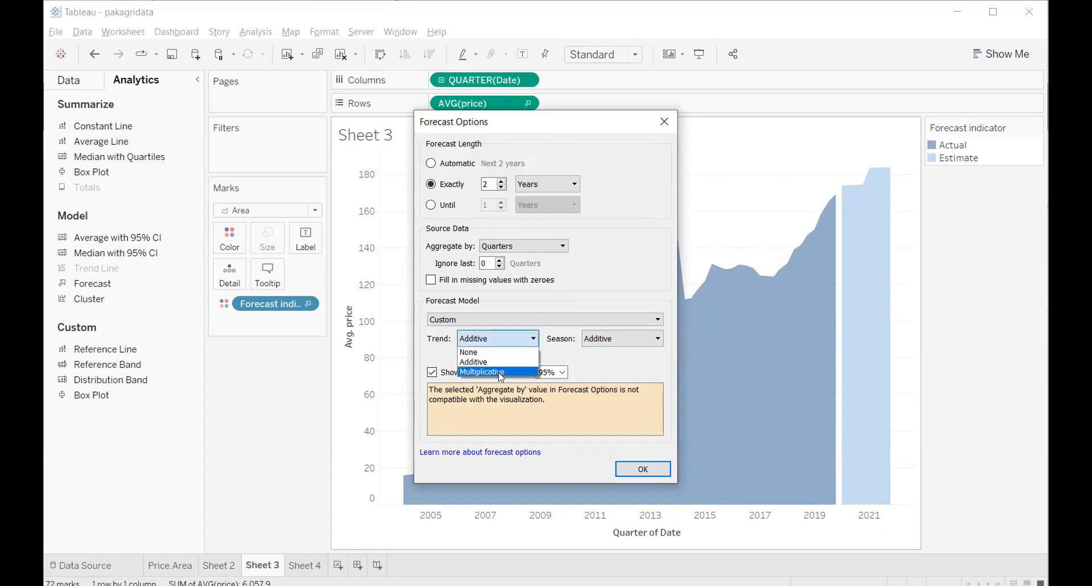
left_click(501, 373)
left_click(524, 341)
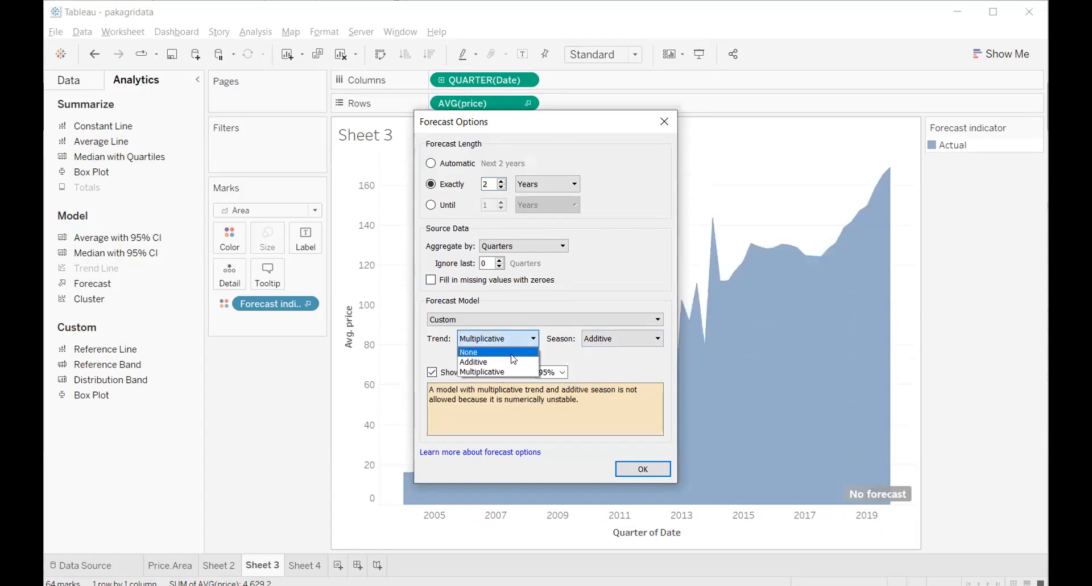
left_click(515, 351)
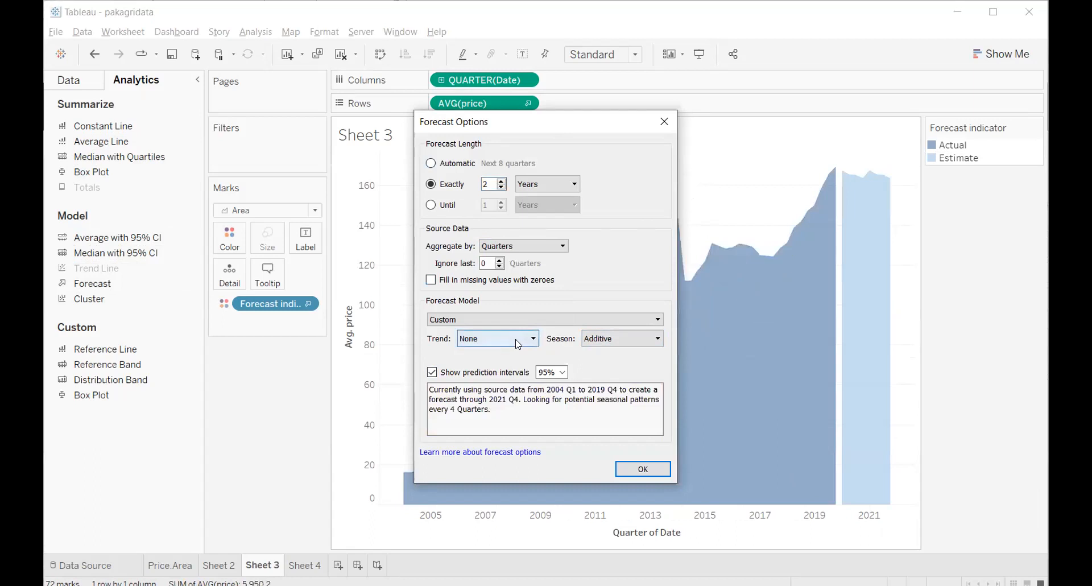
left_click(518, 341)
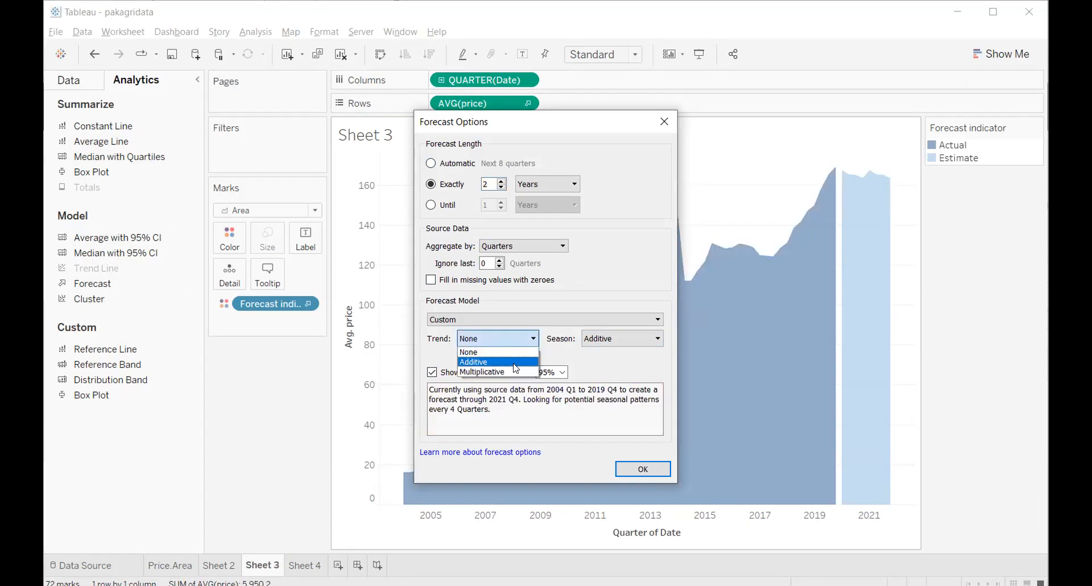
- Compare the Automatic forecast model, return to Custom with an Additive trend and Additive season, and apply the options
left_click(527, 318)
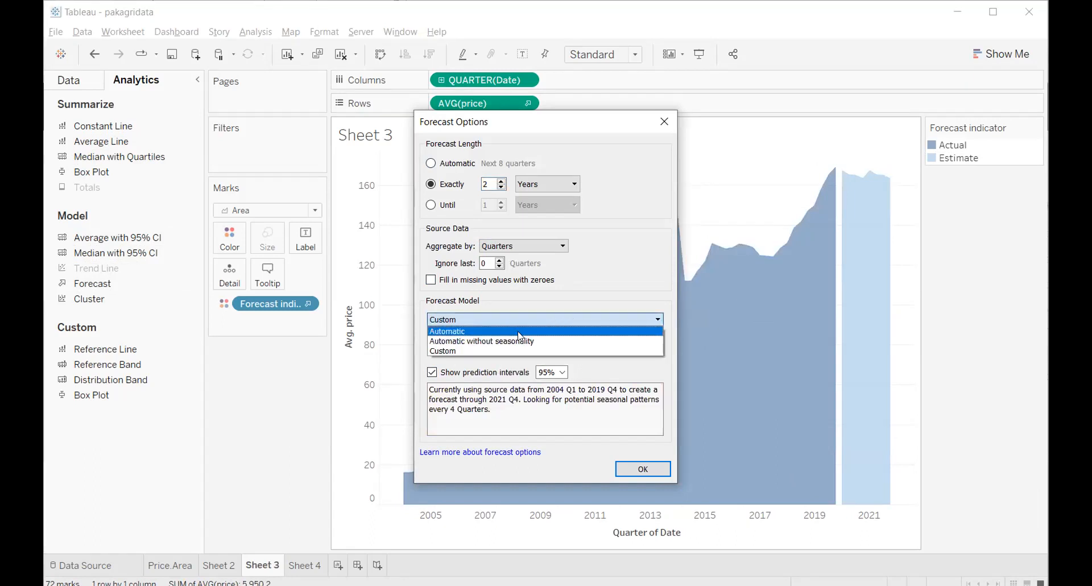
left_click(519, 332)
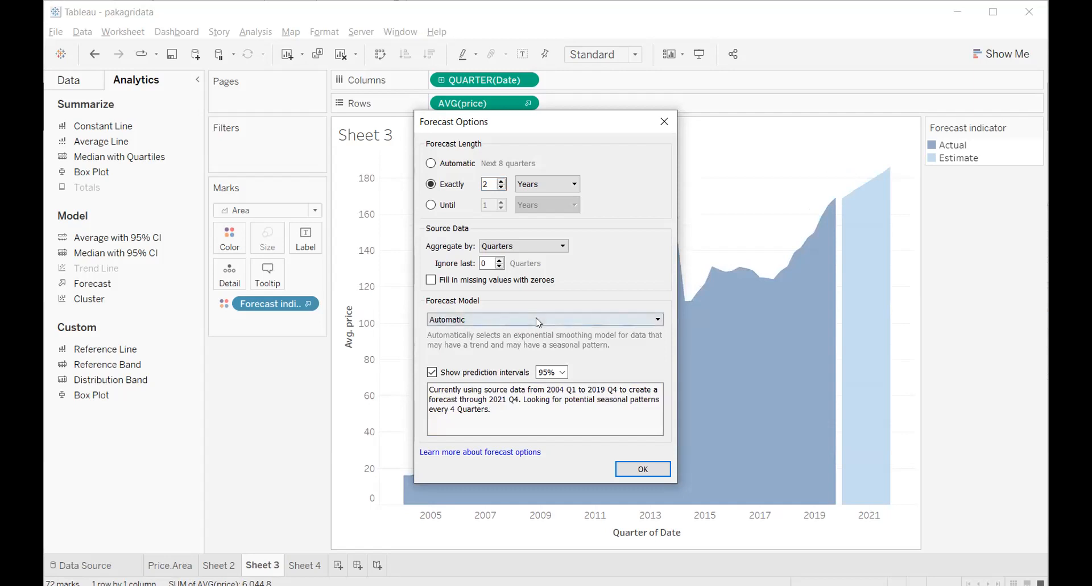
left_click(538, 323)
left_click(527, 348)
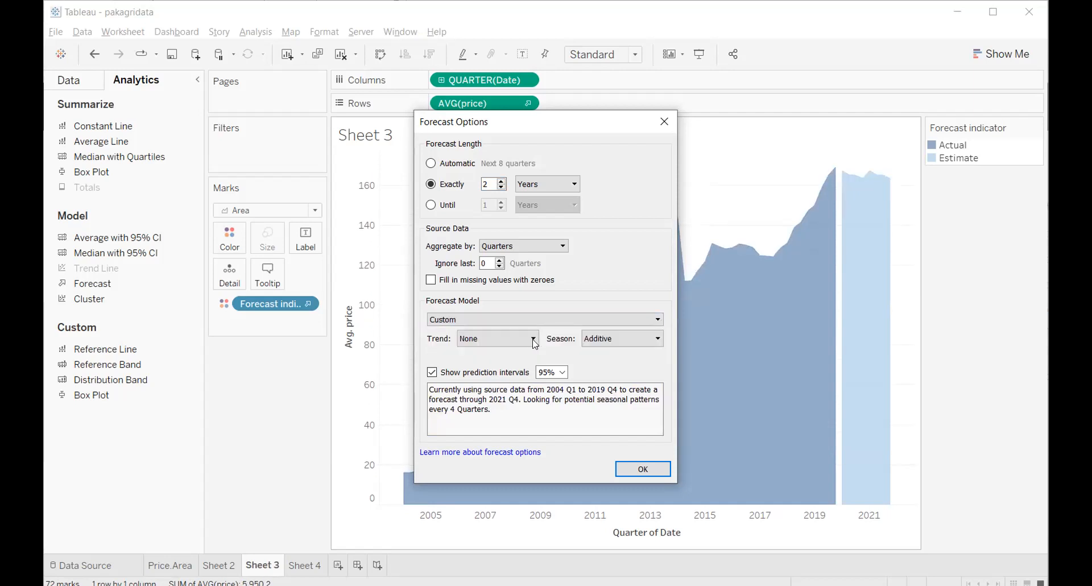
left_click(534, 340)
left_click(498, 361)
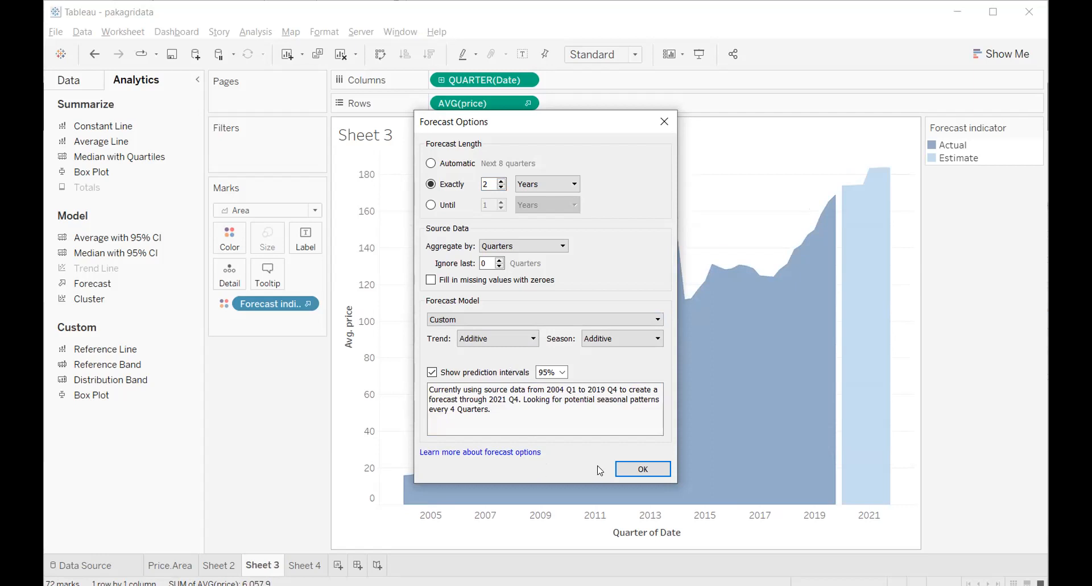
left_click(630, 471)
- Describe the quarterly forecast, examine its model quality metrics and smoothing coefficients, and close the description
right_click(864, 279)
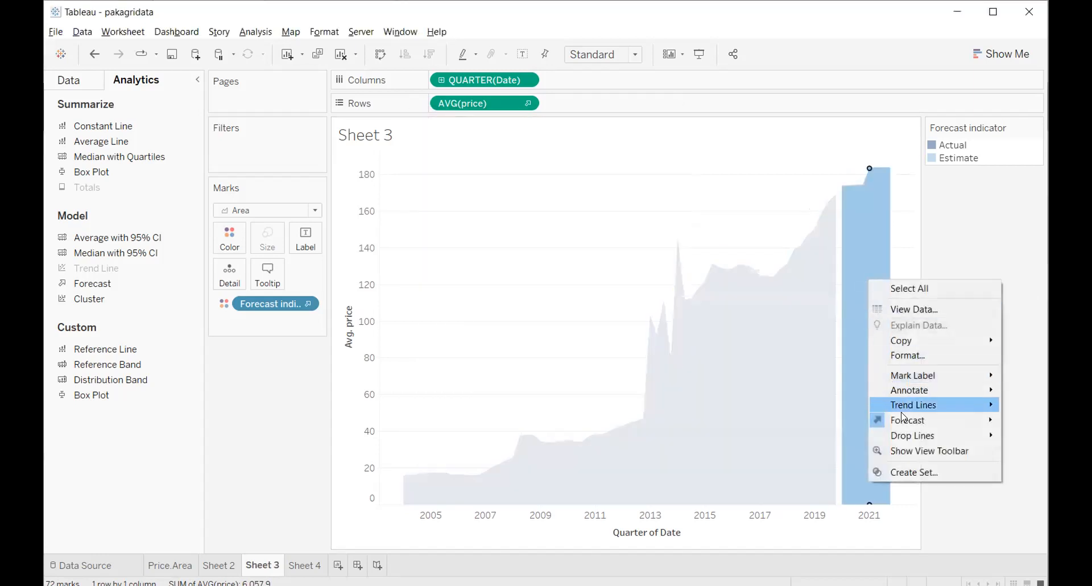
mouse_move(906, 422)
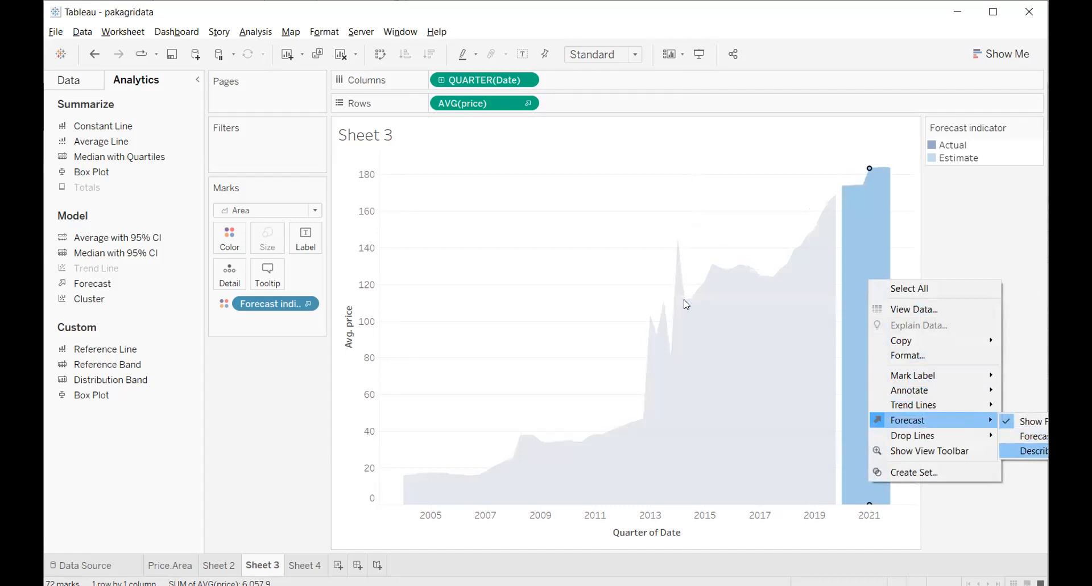
key("Return")
left_click(325, 159)
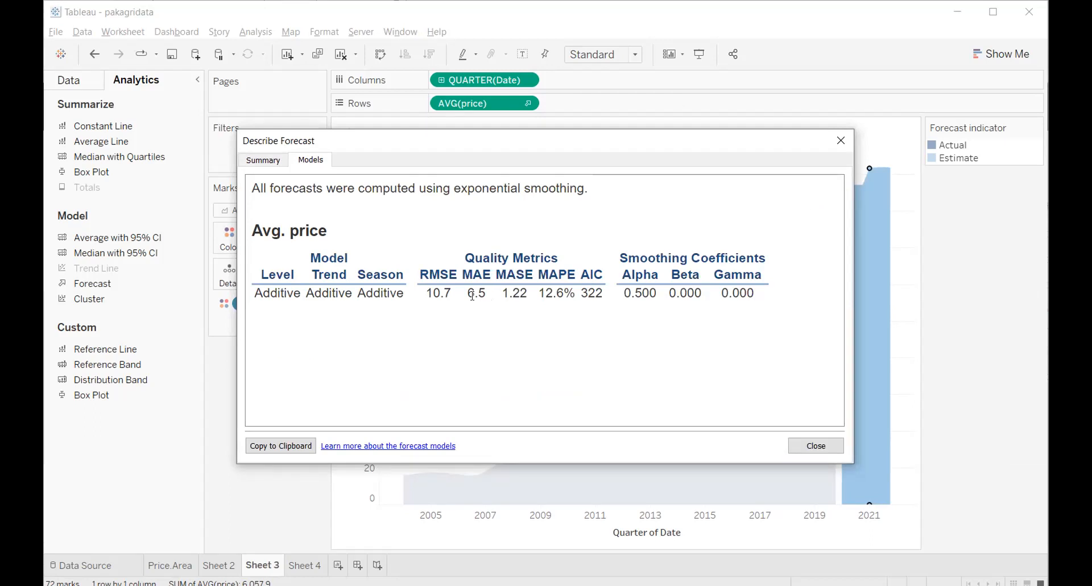
left_click(829, 139)
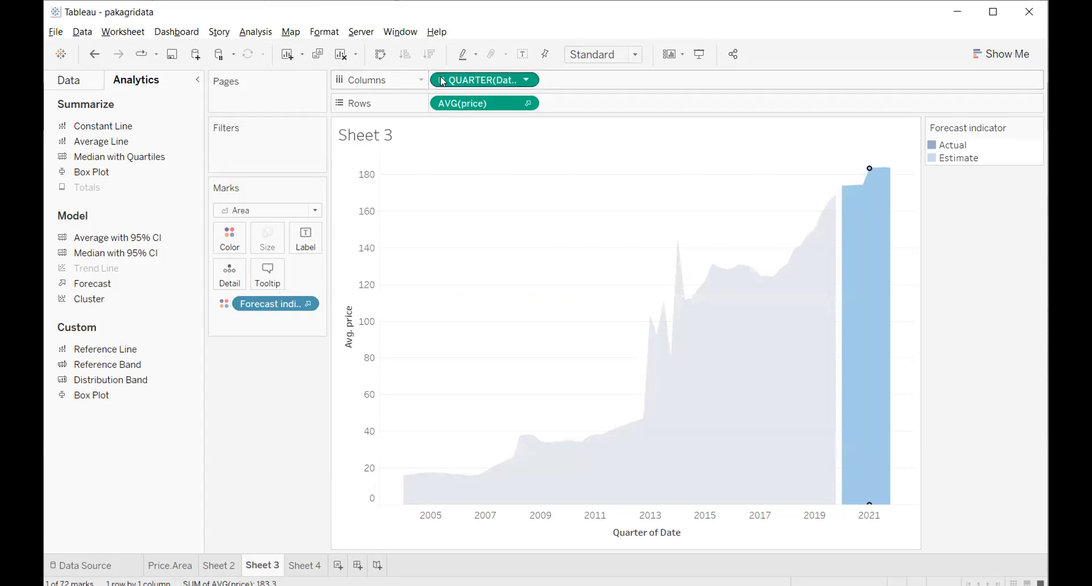
- Drill the date down to months, aggregate the forecast source data by Months, and apply the options
left_click(442, 80)
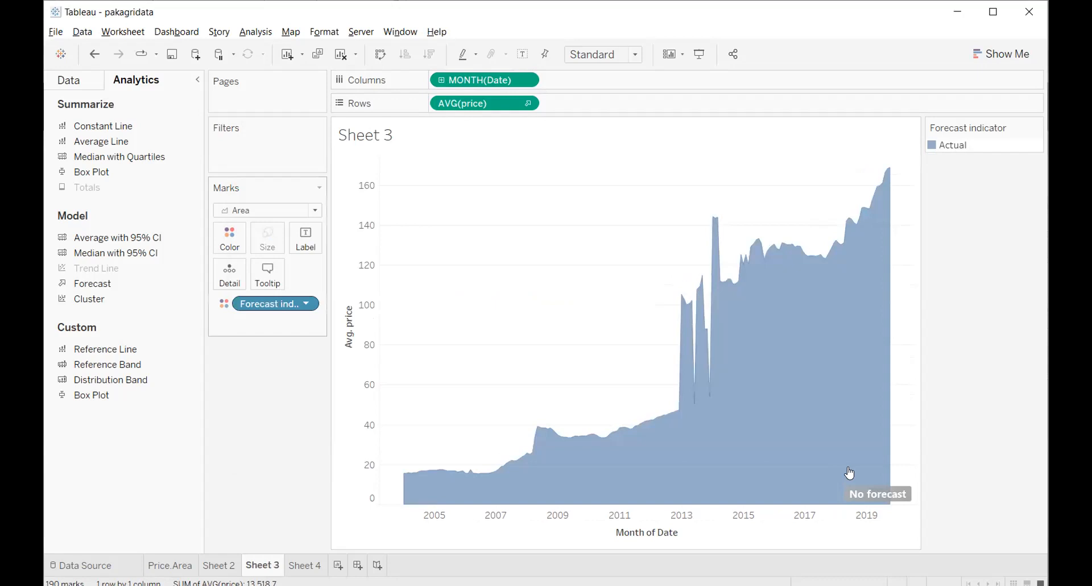
left_click(879, 494)
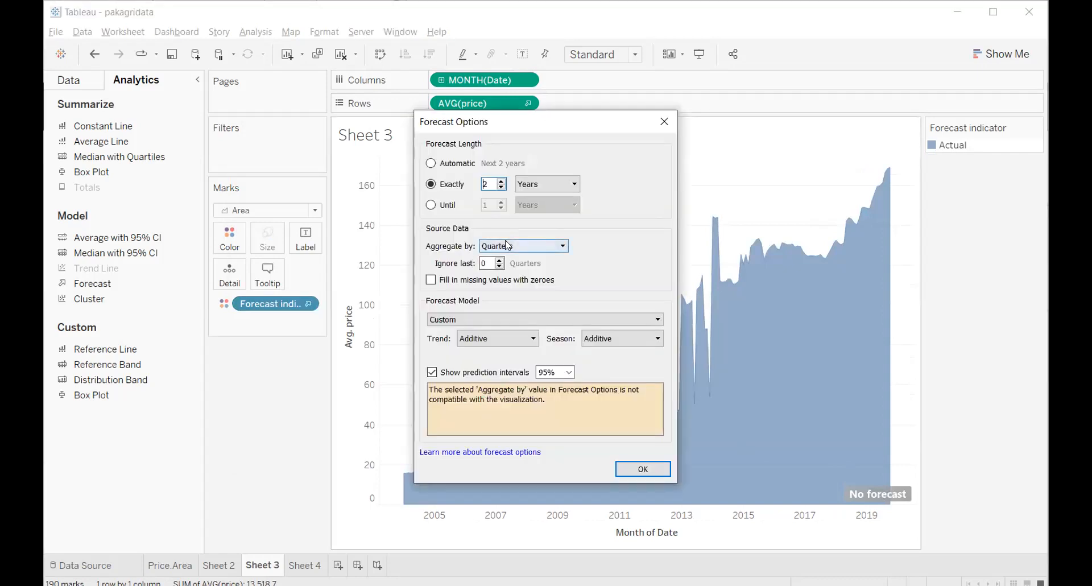
left_click(505, 243)
left_click(528, 288)
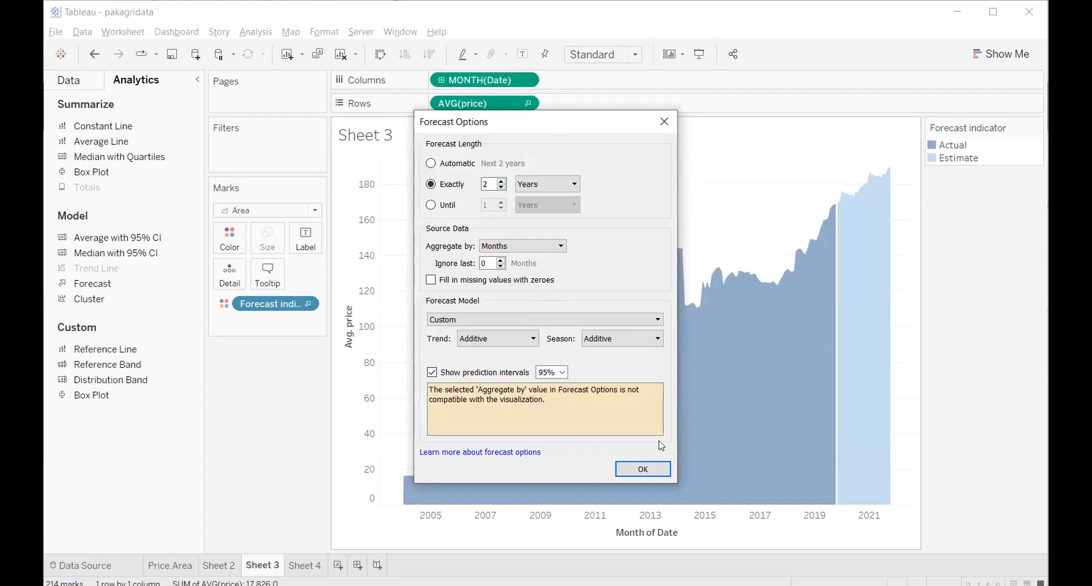
left_click(642, 470)
- Describe the monthly forecast, examine its model quality metrics and smoothing coefficients, and close the description
right_click(861, 281)
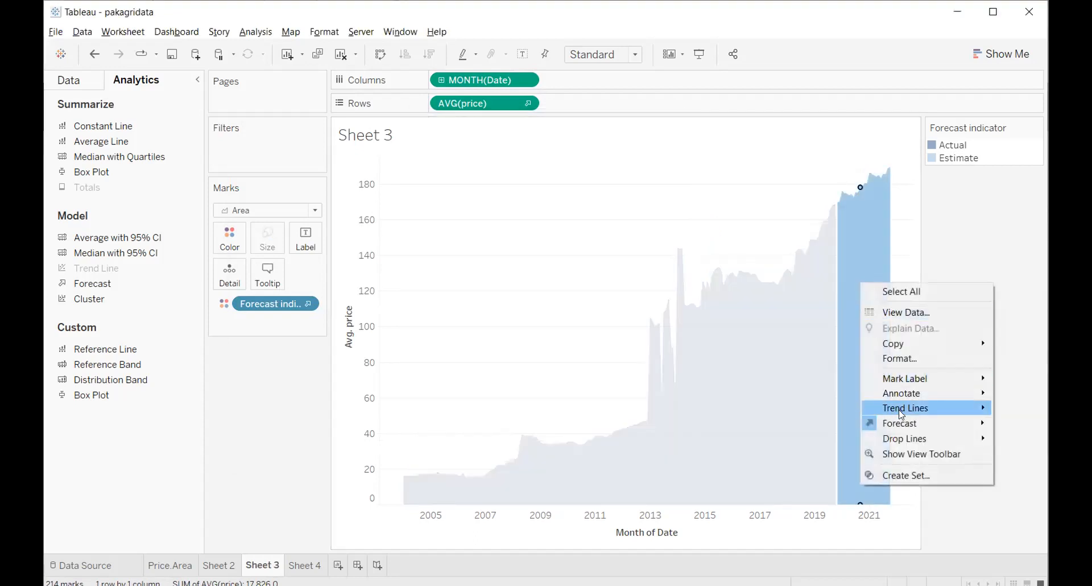
mouse_move(939, 423)
left_click(1042, 459)
left_click(310, 160)
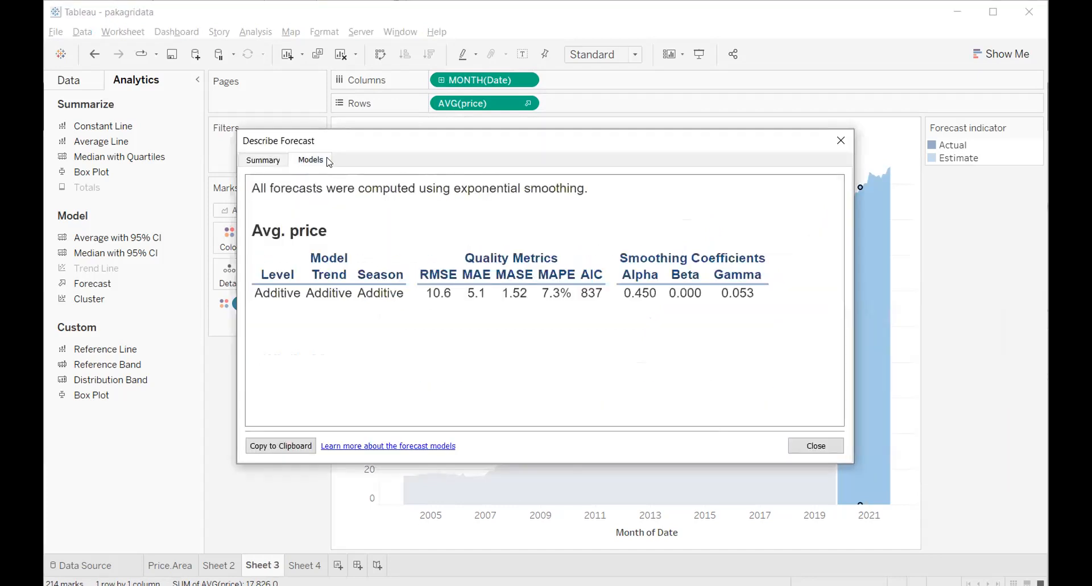
left_click(838, 140)
- Reopen the monthly forecast's description, read the summary of seasonal effects and trend contribution, and close it
right_click(866, 294)
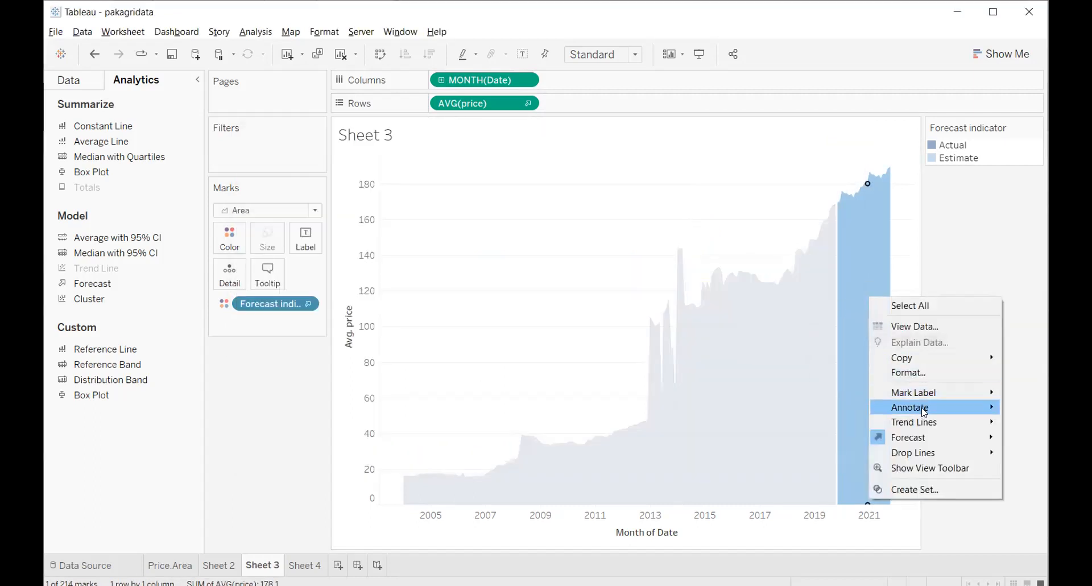
mouse_move(952, 432)
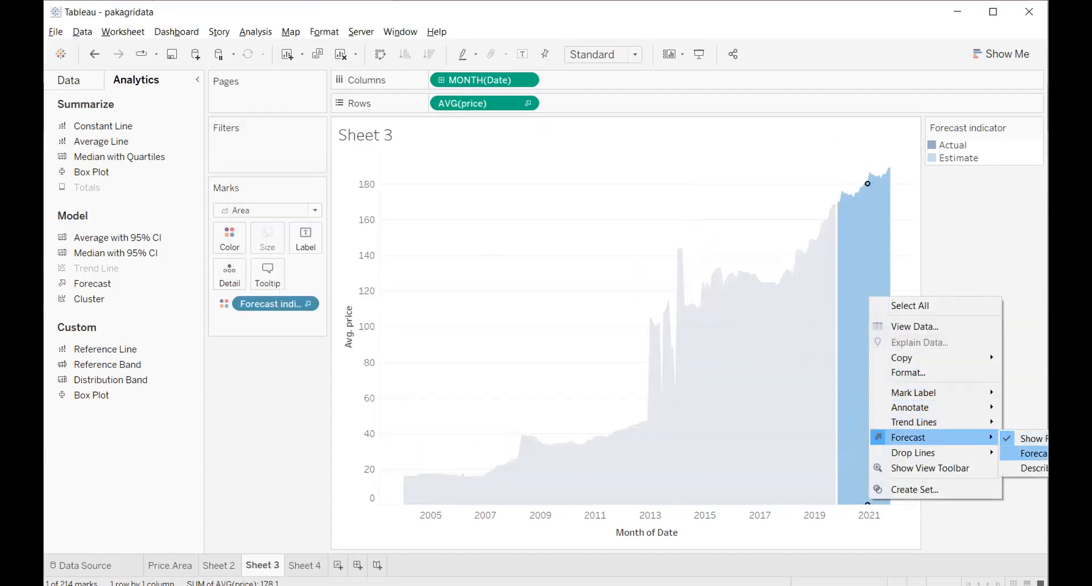
left_click(1028, 467)
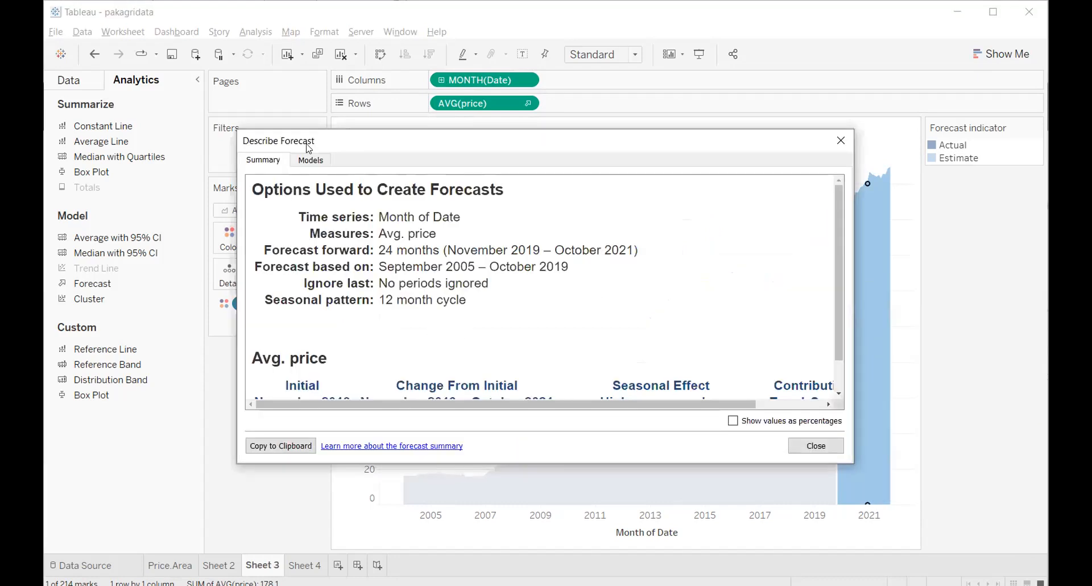
scroll(430, 262, "down", 1)
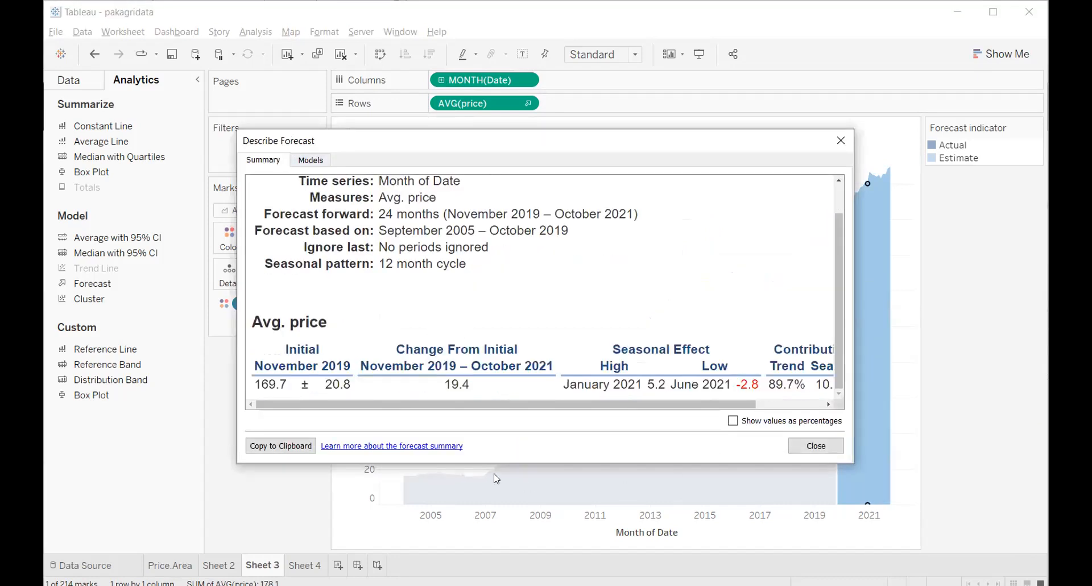
left_click(815, 445)
- Set the monthly forecast's length to exactly 1 year and apply the options
right_click(875, 319)
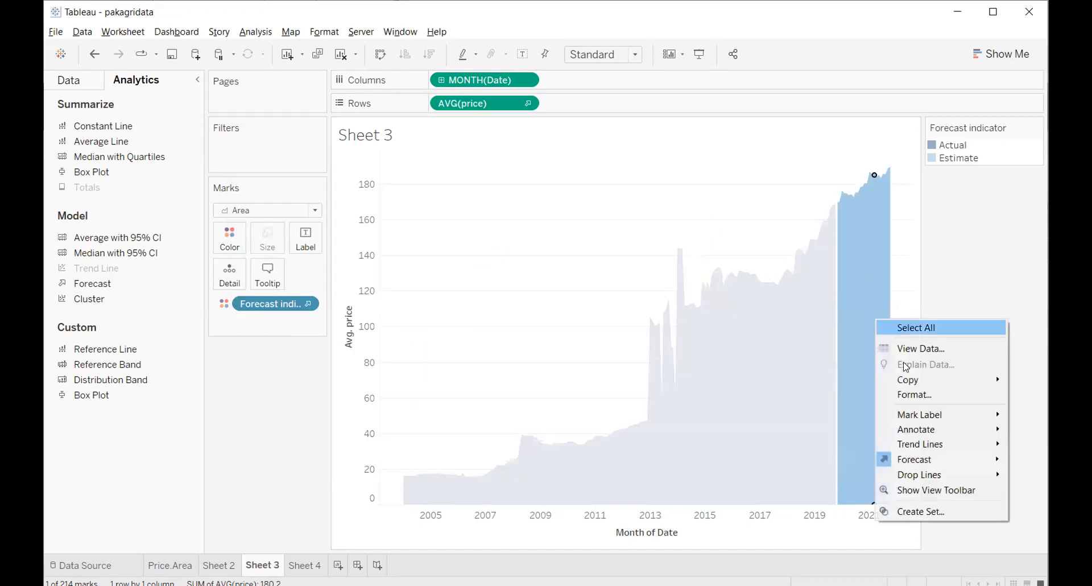
mouse_move(938, 459)
left_click(1029, 475)
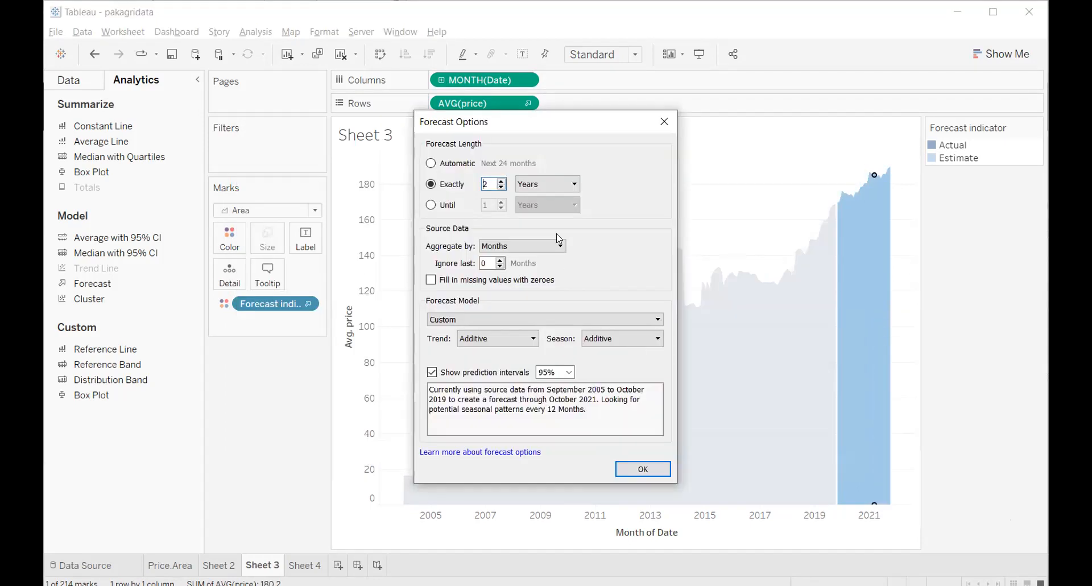
left_click(501, 187)
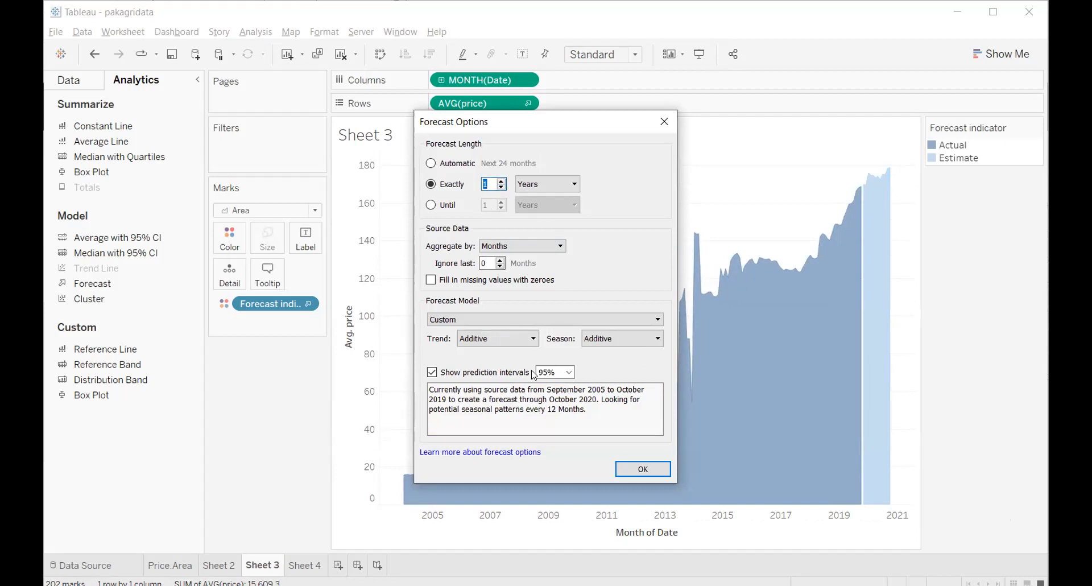
left_click(647, 470)
- Describe the one-year monthly forecast and examine its model quality metrics
right_click(883, 210)
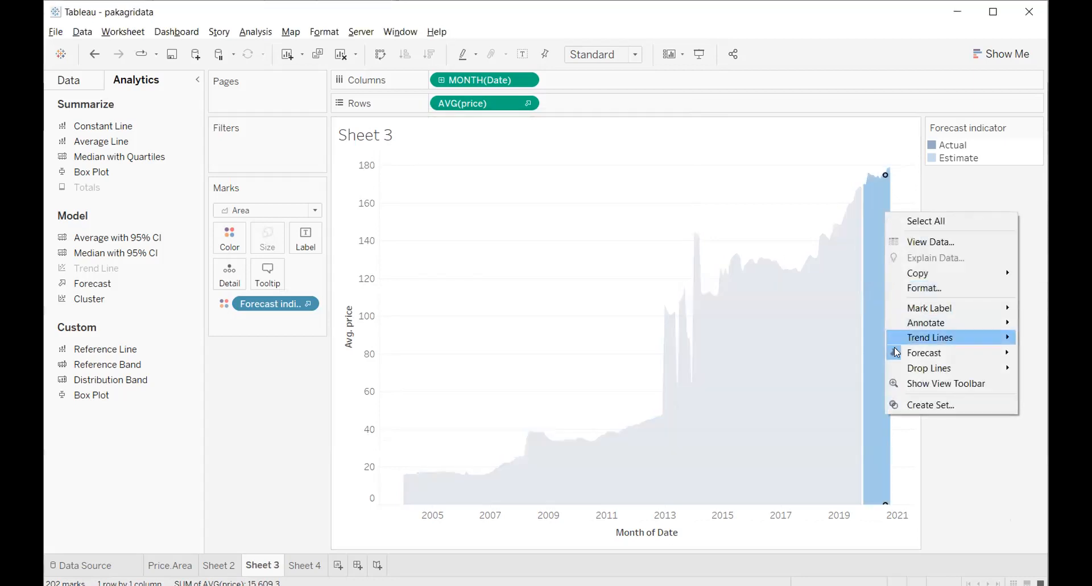
mouse_move(897, 356)
left_click(1041, 384)
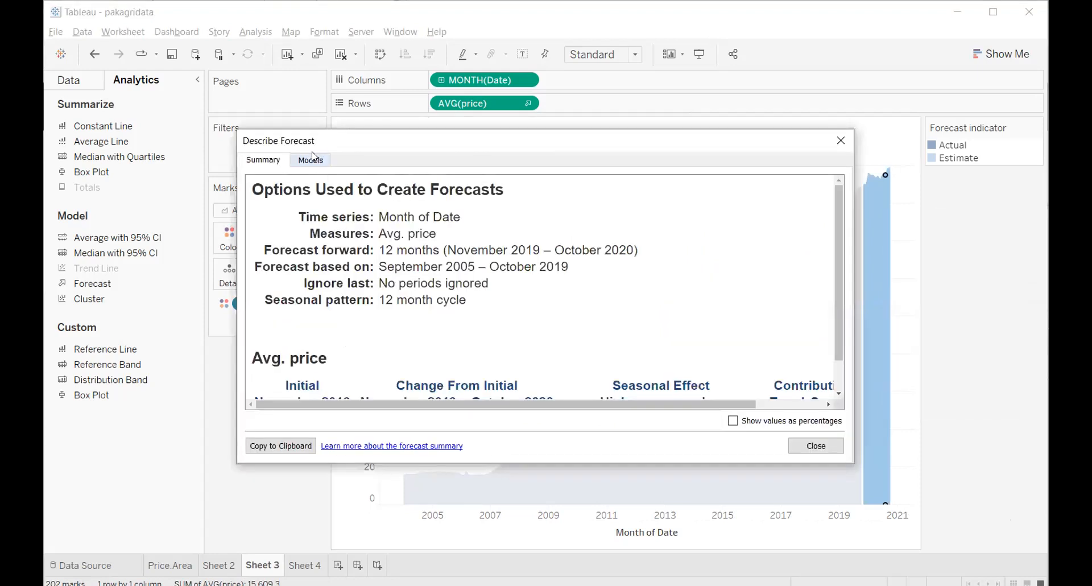
left_click(312, 159)
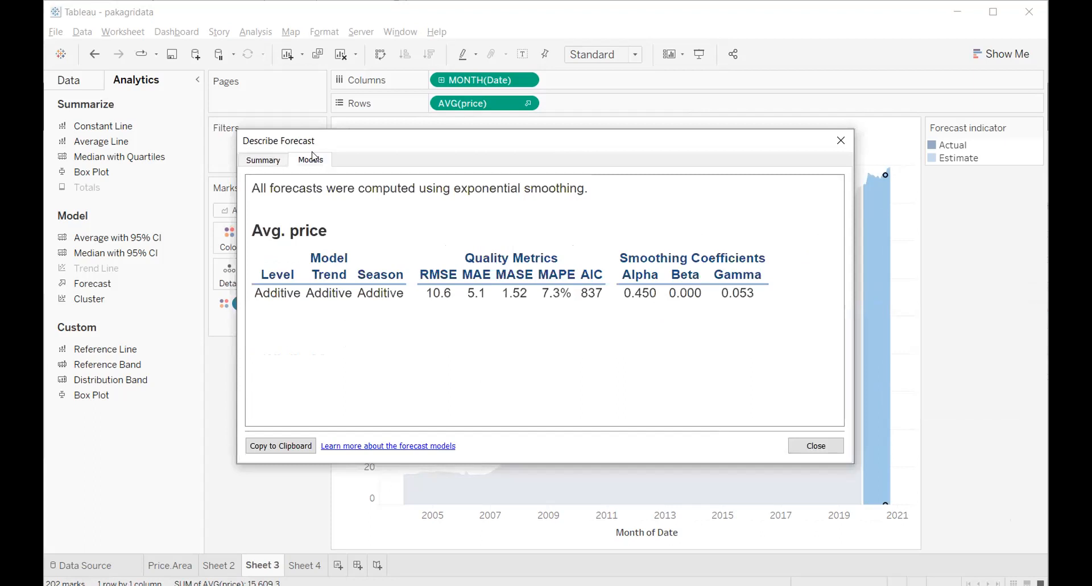
- Close the forecast description and switch the forecast model to Automatic in the forecast options
left_click(842, 141)
right_click(872, 252)
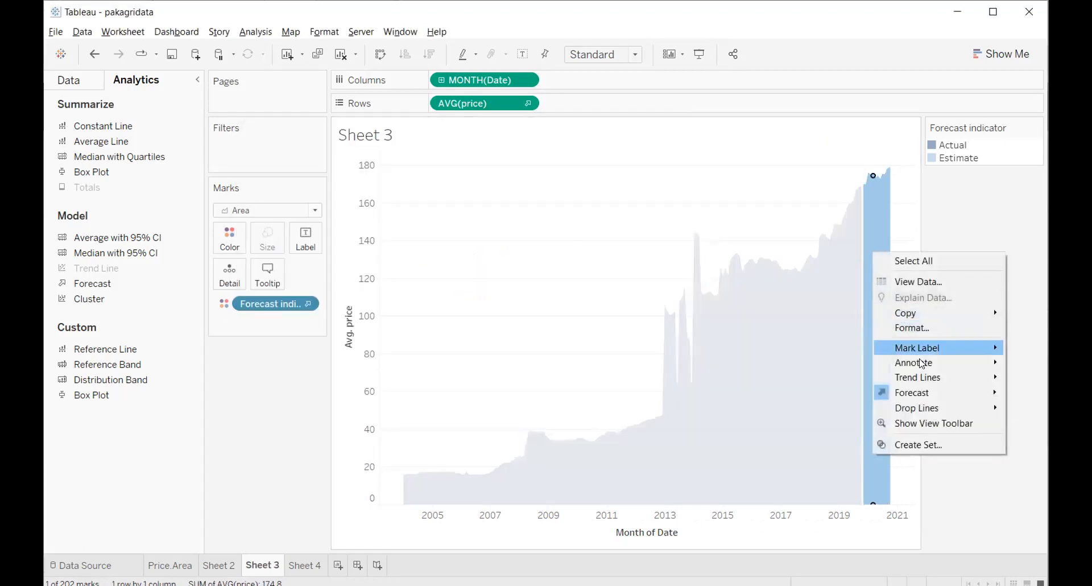
mouse_move(933, 392)
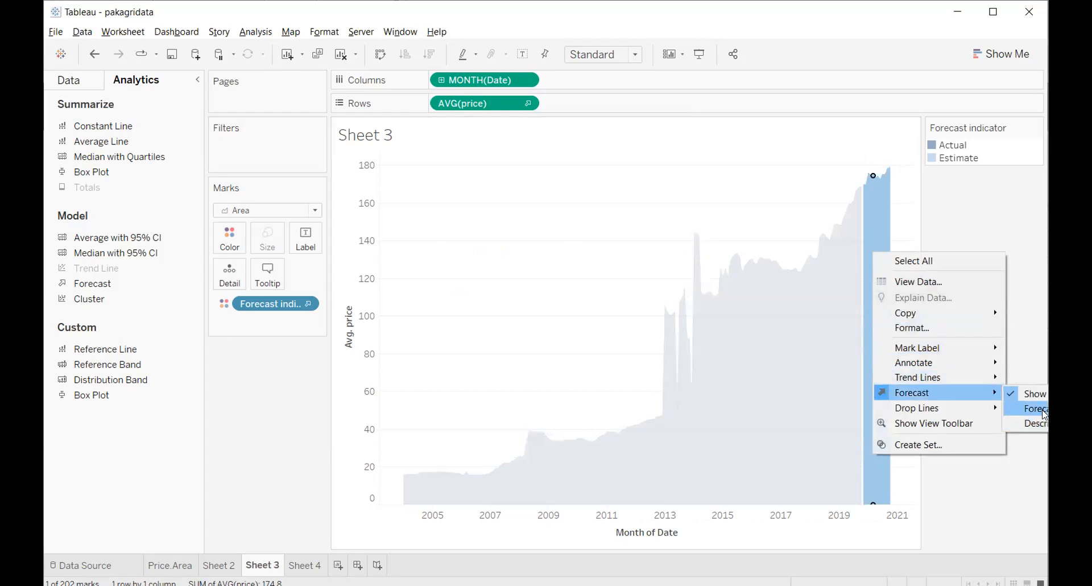
left_click(1032, 409)
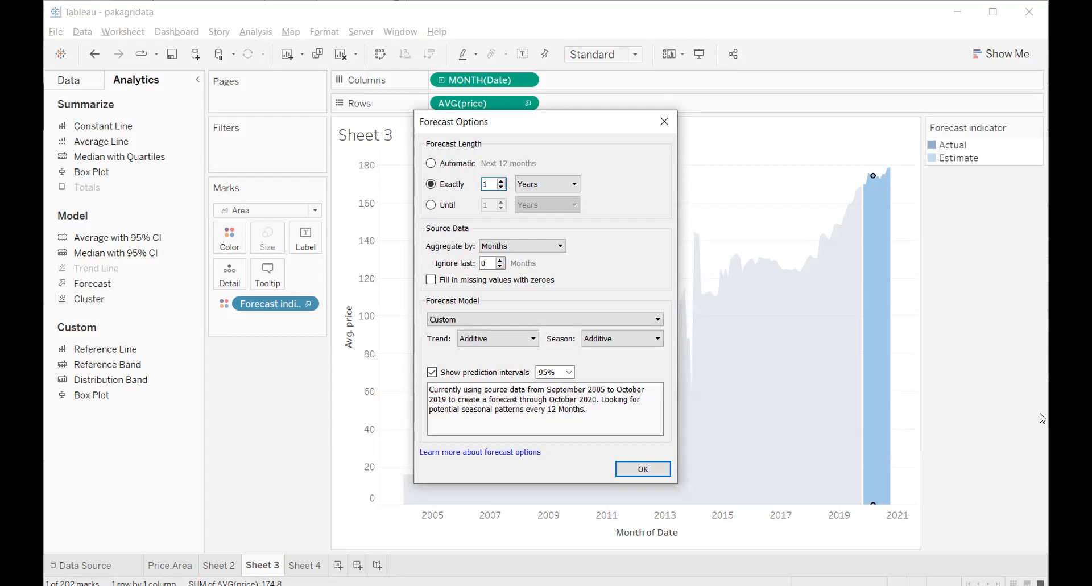
left_click(519, 319)
left_click(519, 332)
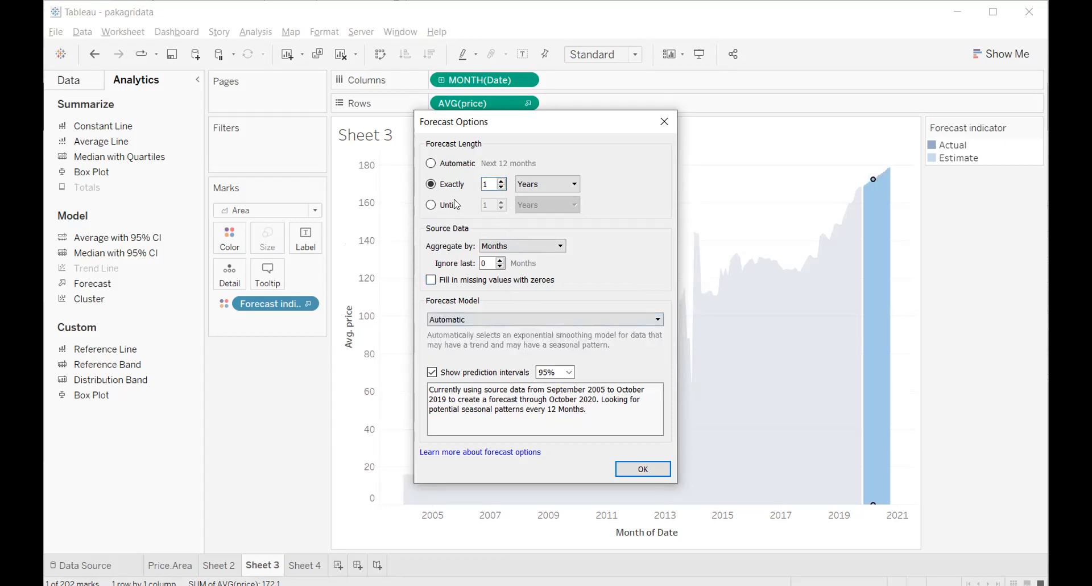
- Set the forecast length to exactly 6 months
left_click(548, 185)
left_click(555, 219)
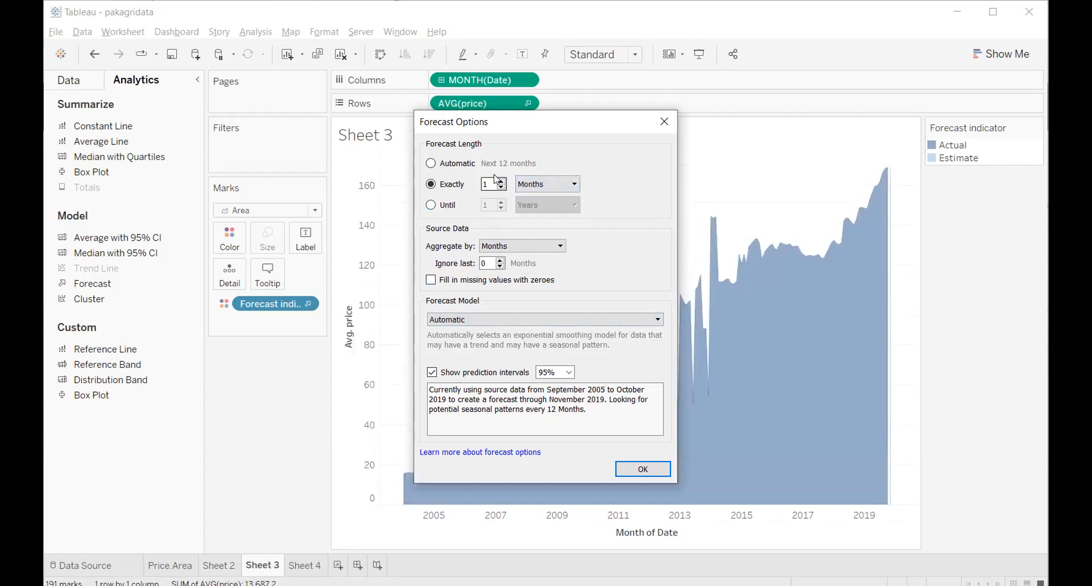
left_click(502, 181)
left_click(502, 181)
left_click(502, 181)
left_click(502, 181)
left_click(502, 181)
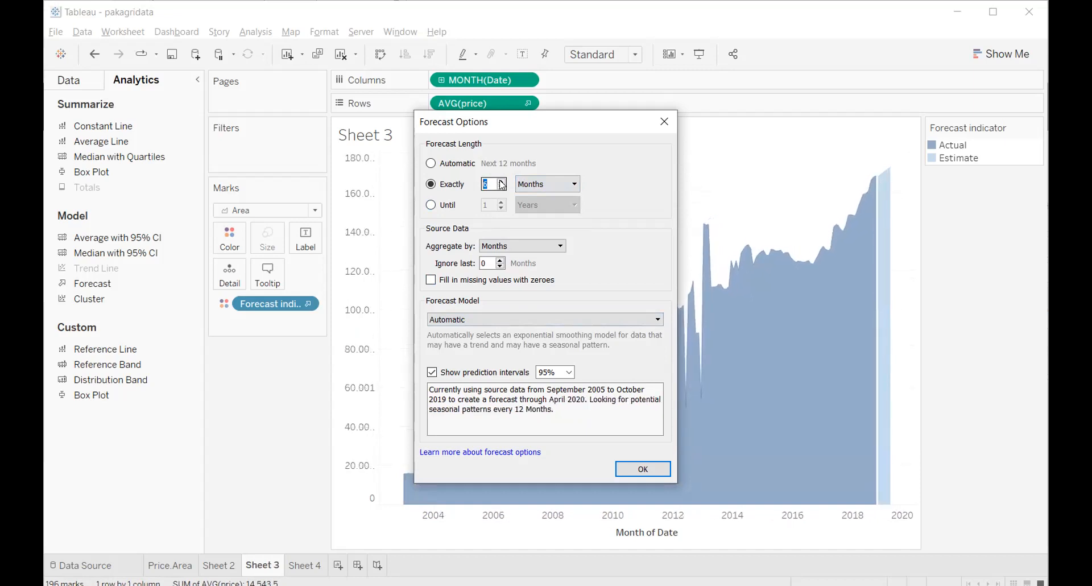
- Change the forecast length's unit to years and reduce the length to exactly 1 year
left_click(542, 186)
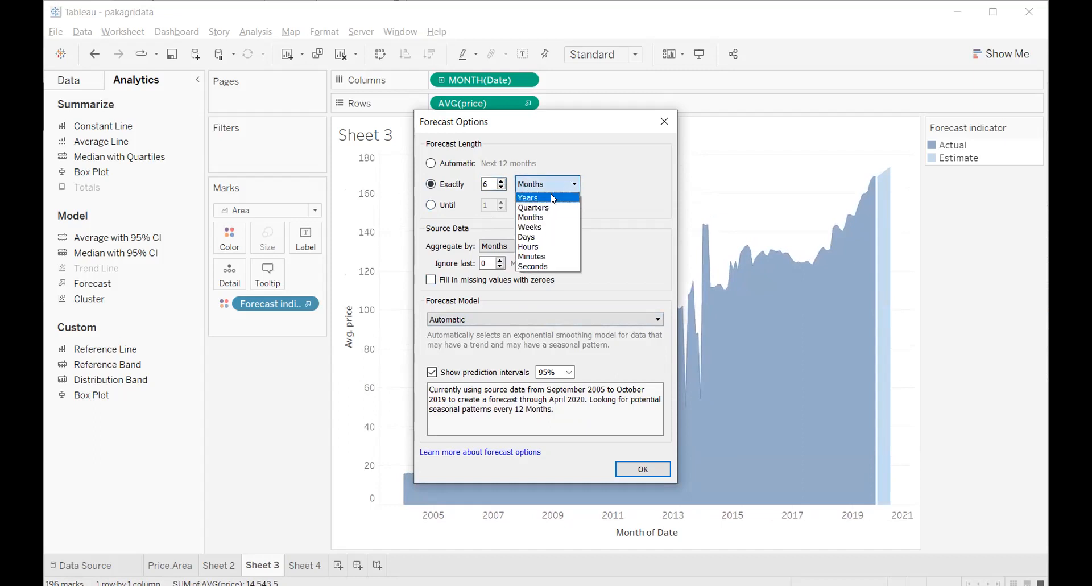
left_click(553, 198)
left_click(501, 187)
left_click(501, 187)
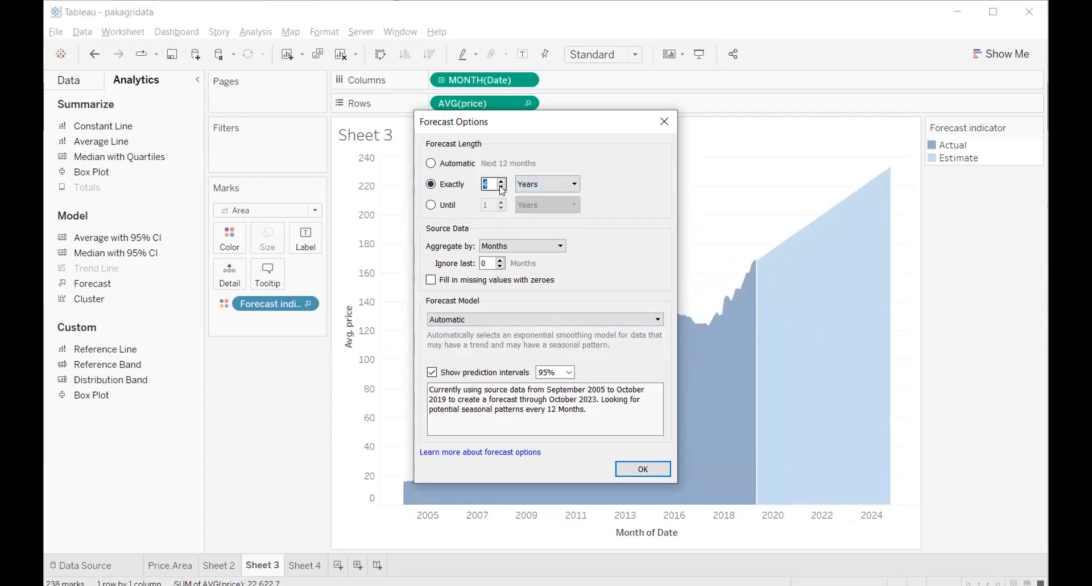
left_click(501, 187)
left_click(501, 188)
left_click(501, 187)
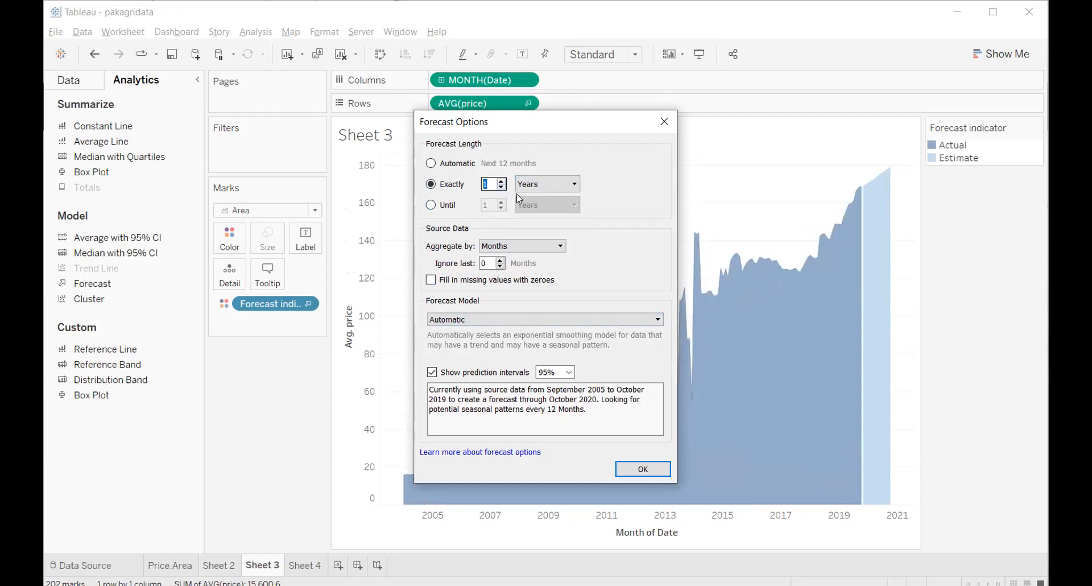
- Switch the forecast model to Custom with additive trend and additive season, and apply the options
left_click(473, 322)
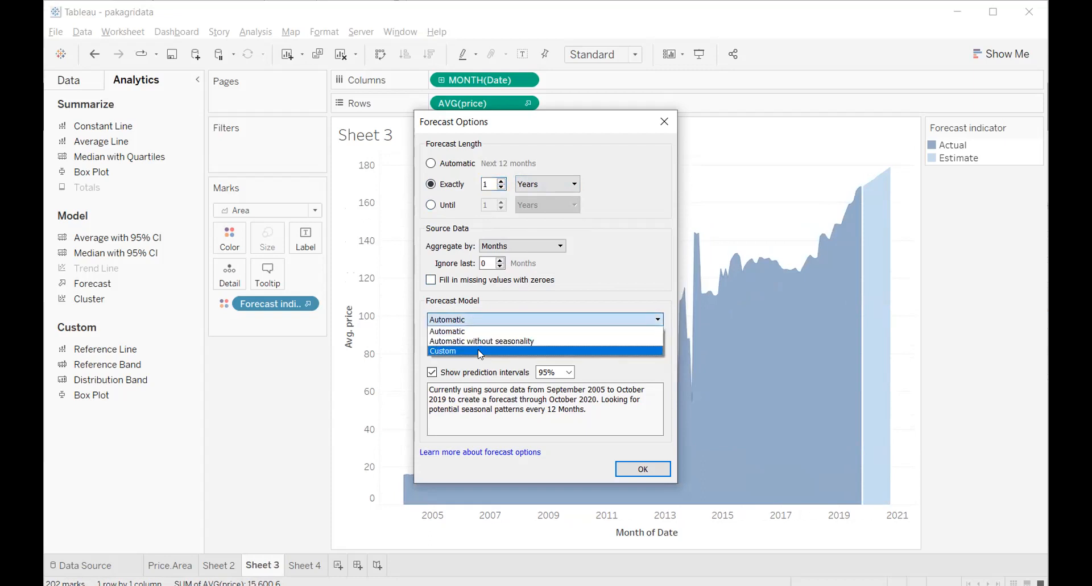
left_click(481, 351)
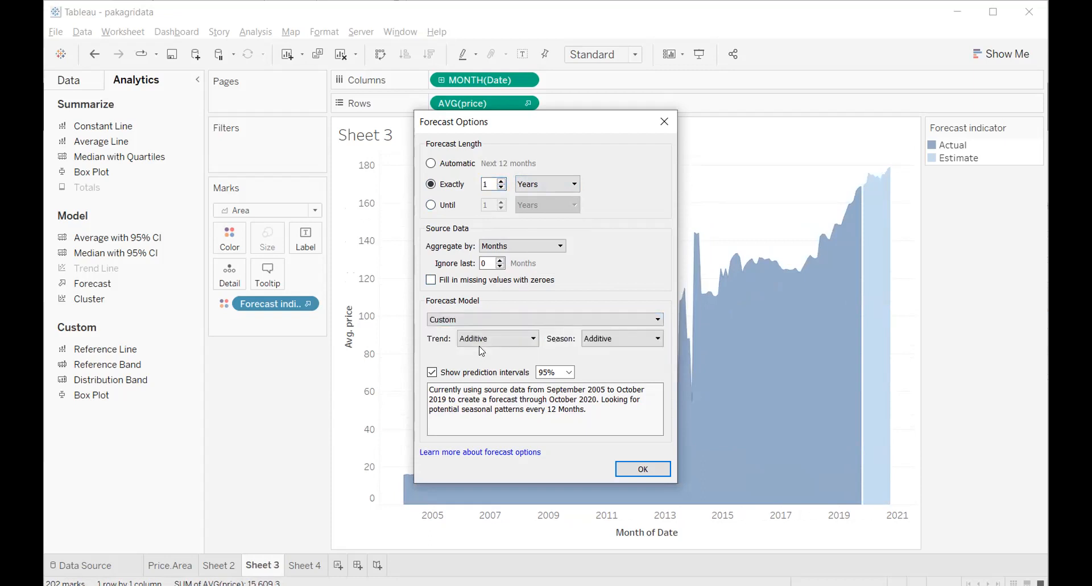
left_click(643, 468)
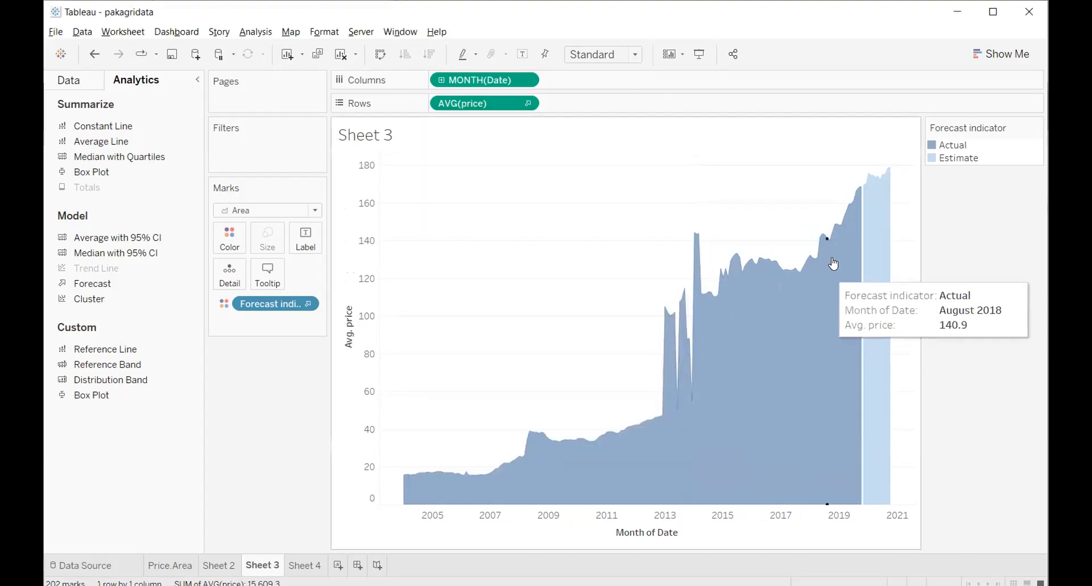
- Describe the custom one-year forecast, examine its model quality metrics and options summary, and close the description
right_click(876, 208)
mouse_move(927, 346)
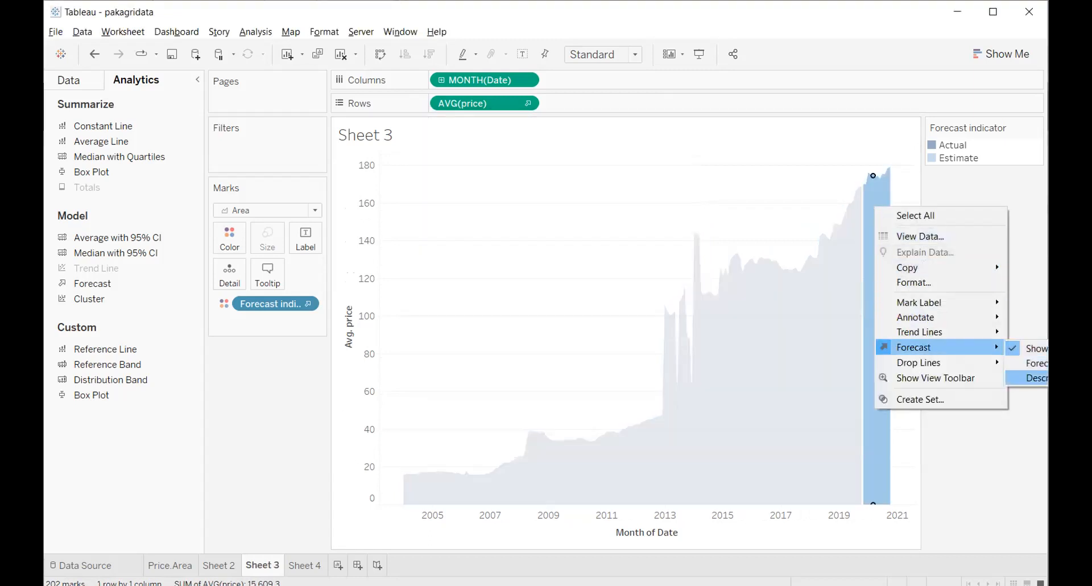
left_click(1030, 378)
left_click(311, 160)
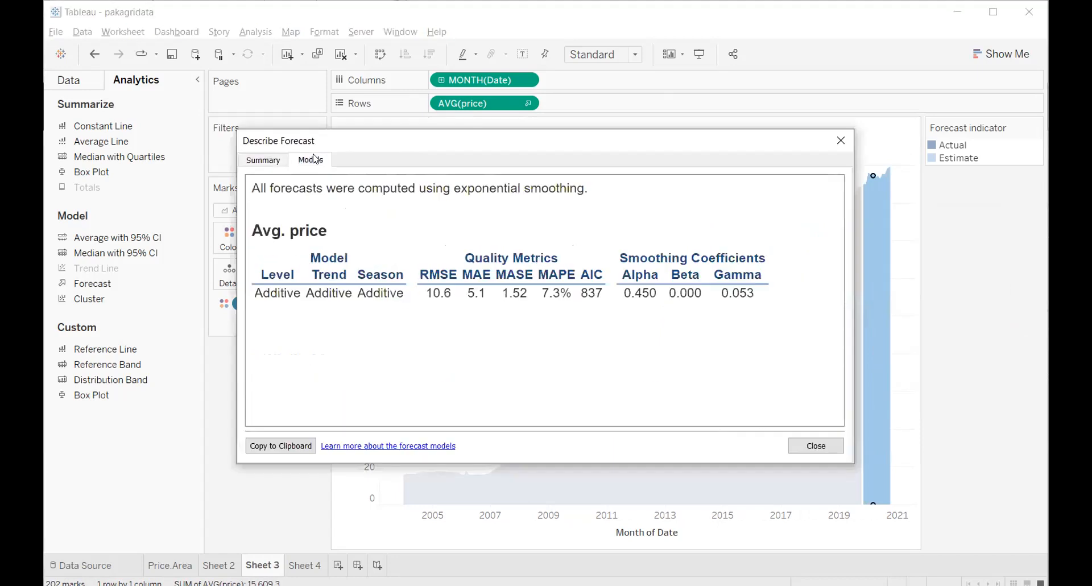
left_click(275, 160)
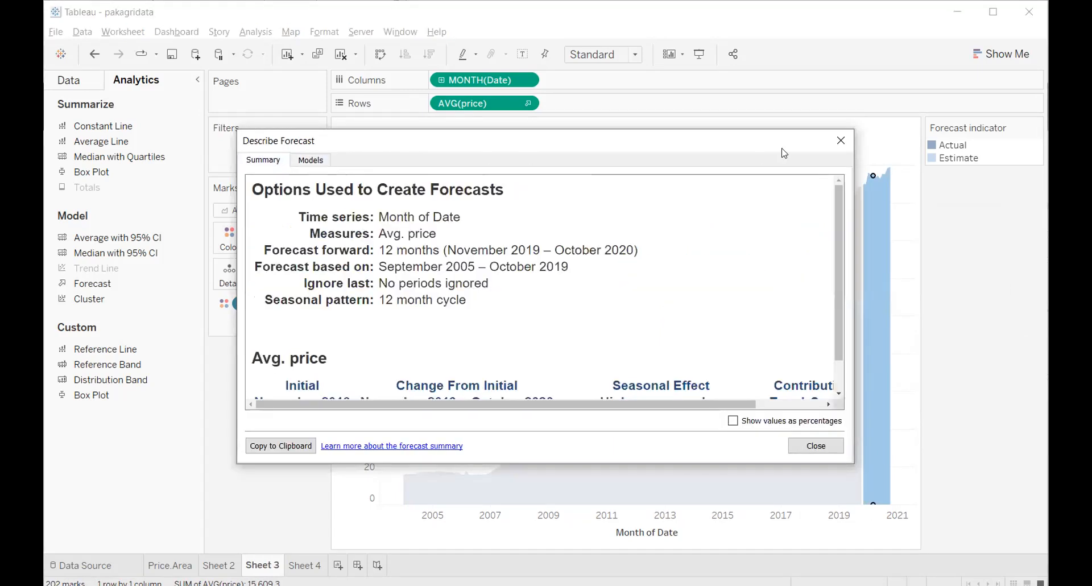
left_click(841, 140)
left_click(773, 193)
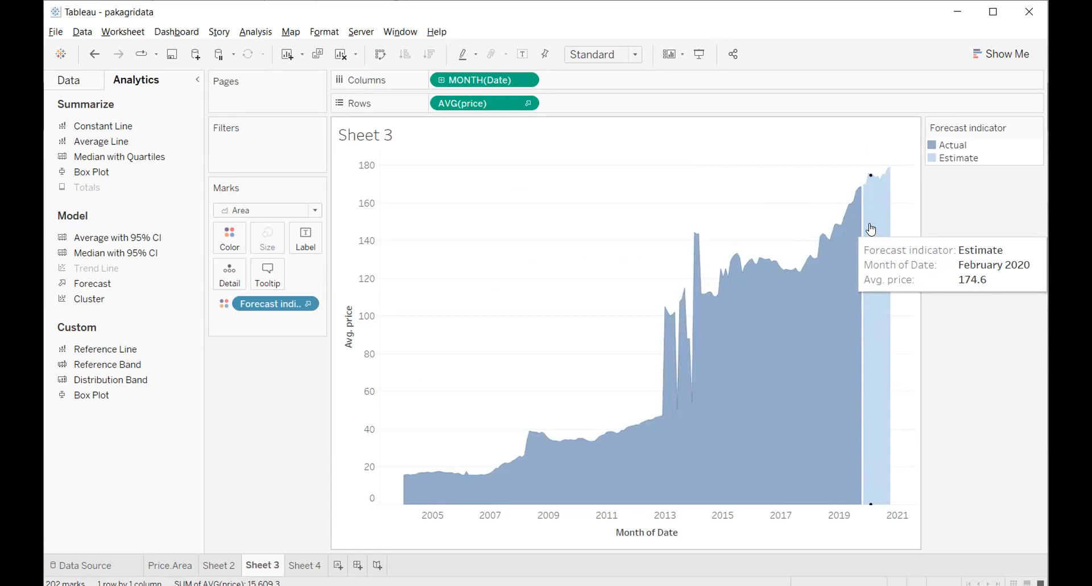
- Reopen the custom forecast's description, recheck the quality metrics and smoothing coefficients, and close it
right_click(876, 220)
mouse_move(913, 366)
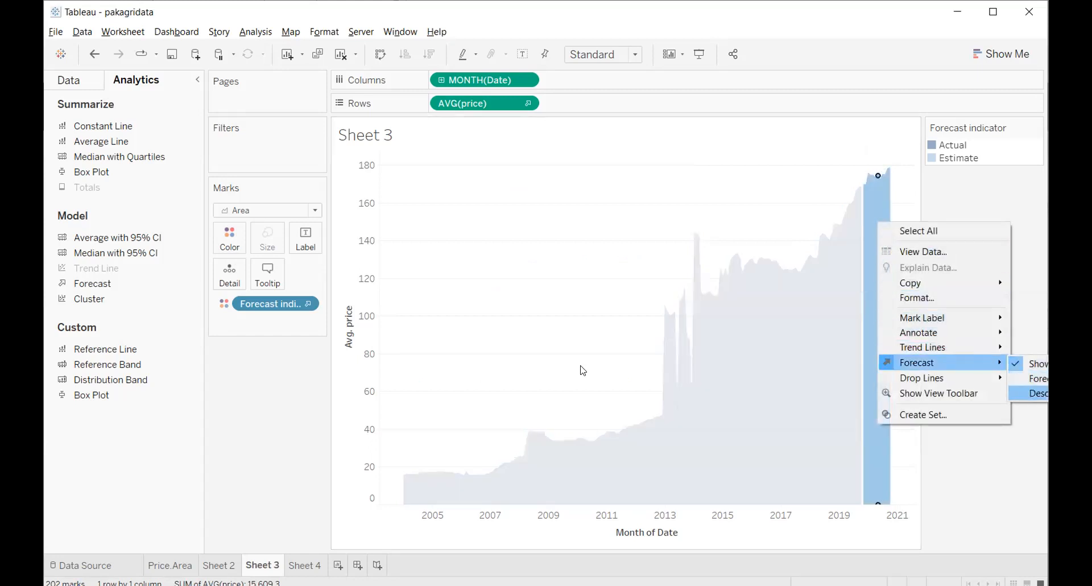
left_click(1037, 393)
left_click(317, 160)
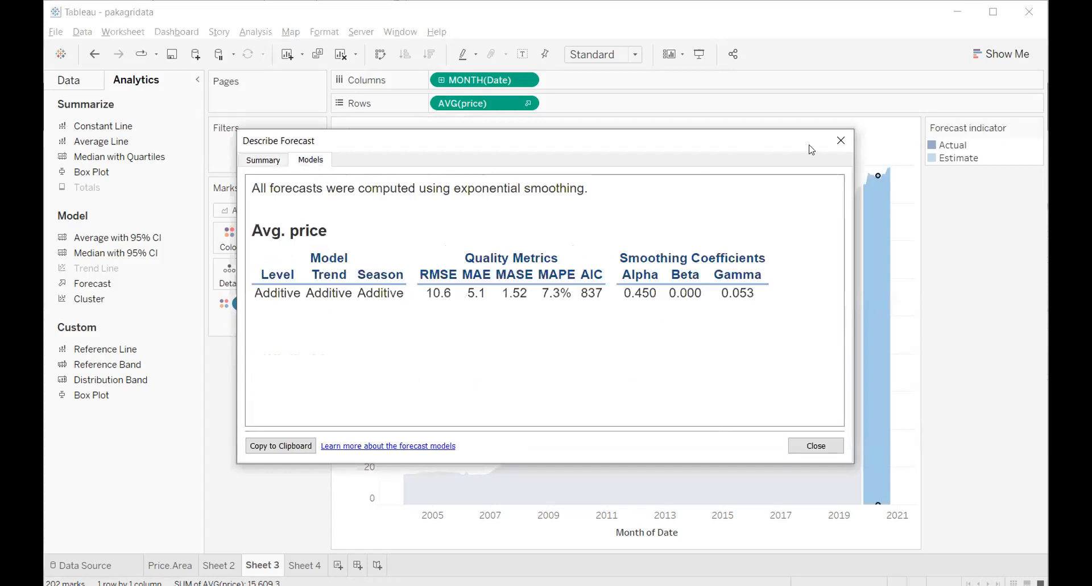
left_click(851, 143)
- Reopen the forecast options and set the forecast model to Automatic
right_click(873, 246)
mouse_move(922, 384)
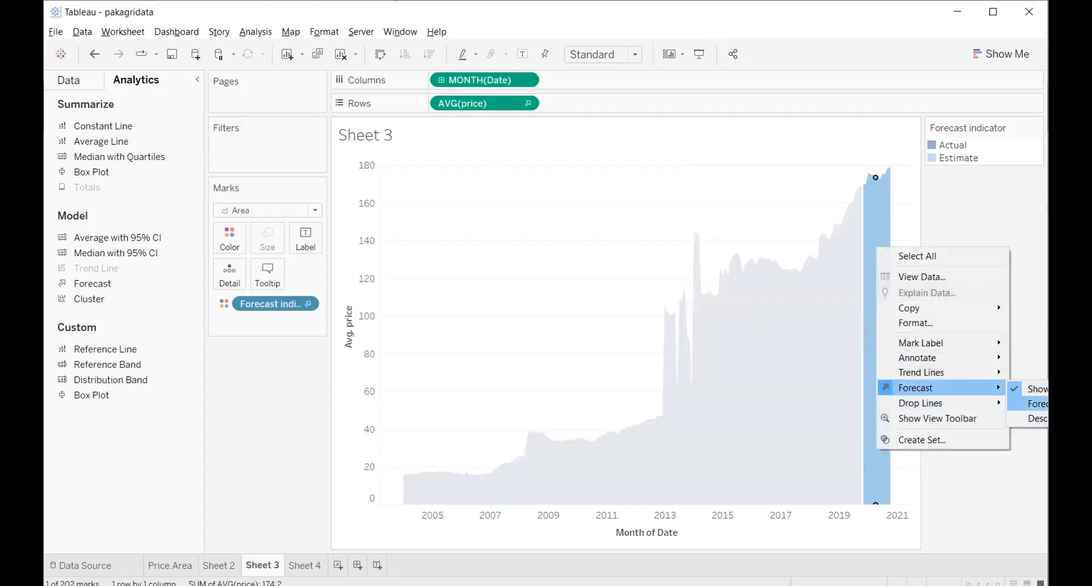
left_click(1037, 404)
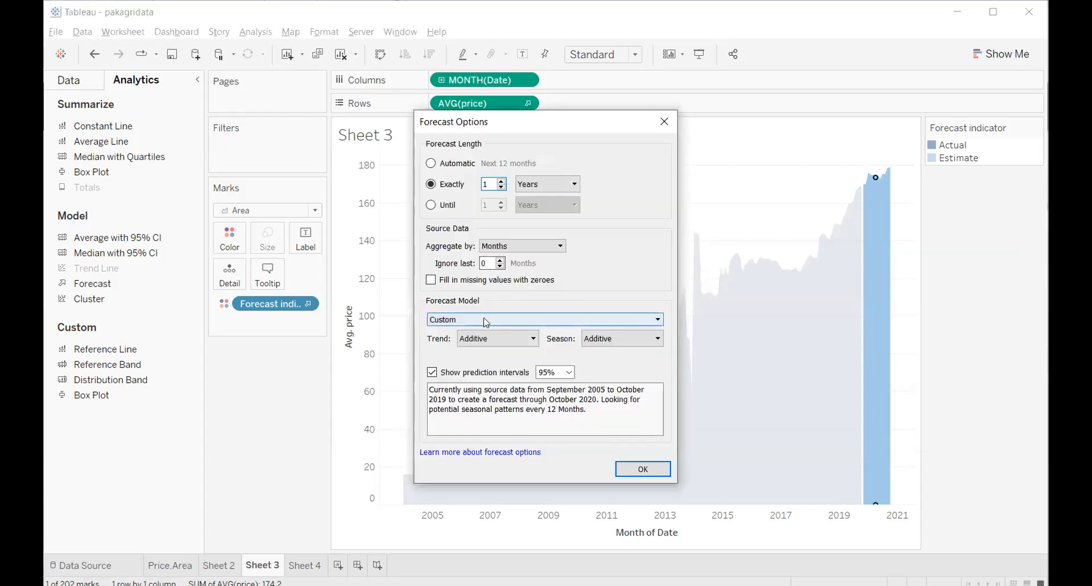
left_click(486, 321)
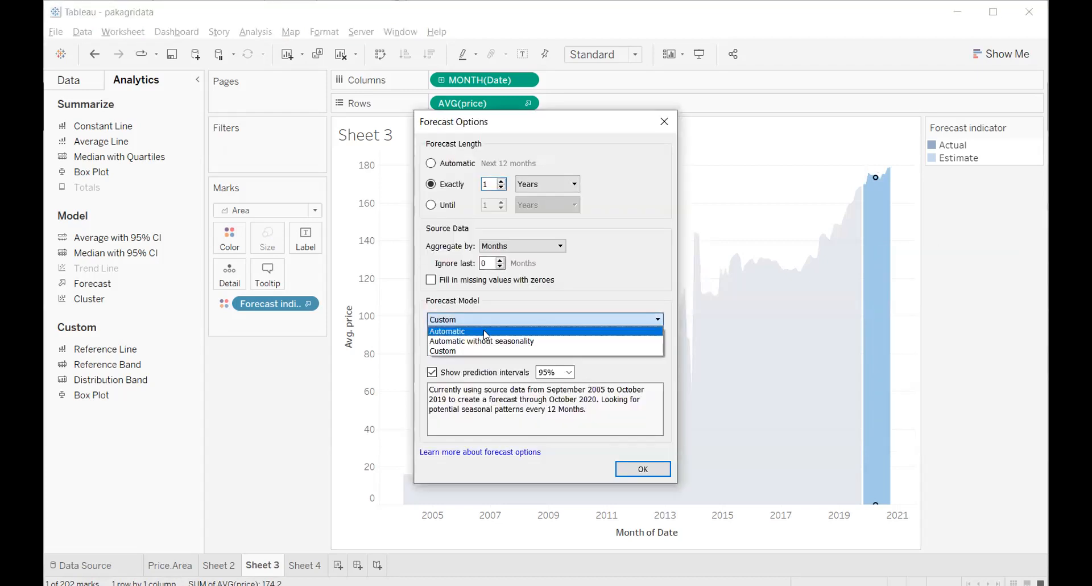
left_click(486, 332)
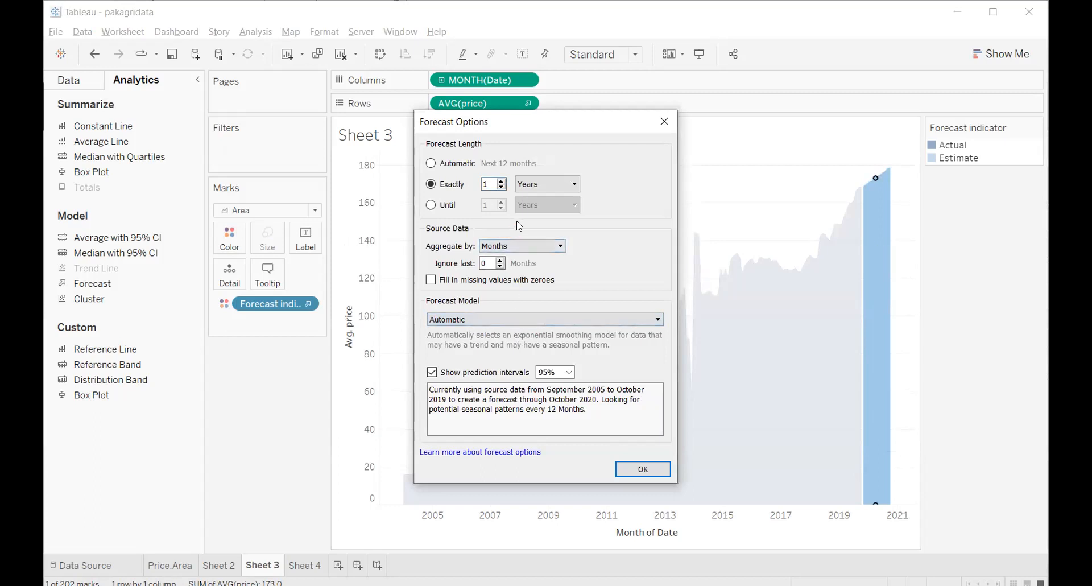
- Set the forecast length to exactly 7 months
left_click(554, 184)
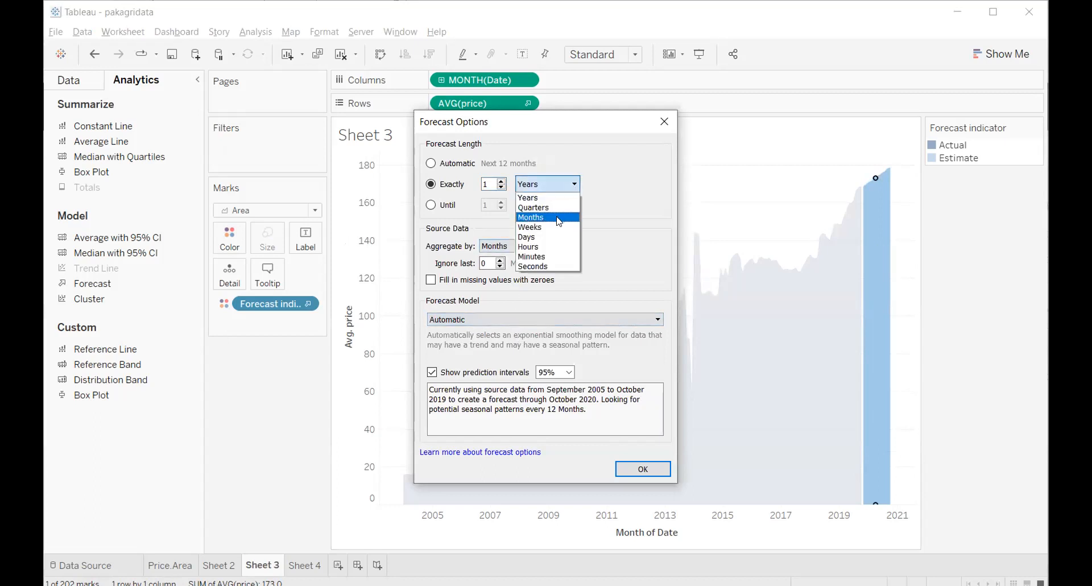
left_click(558, 217)
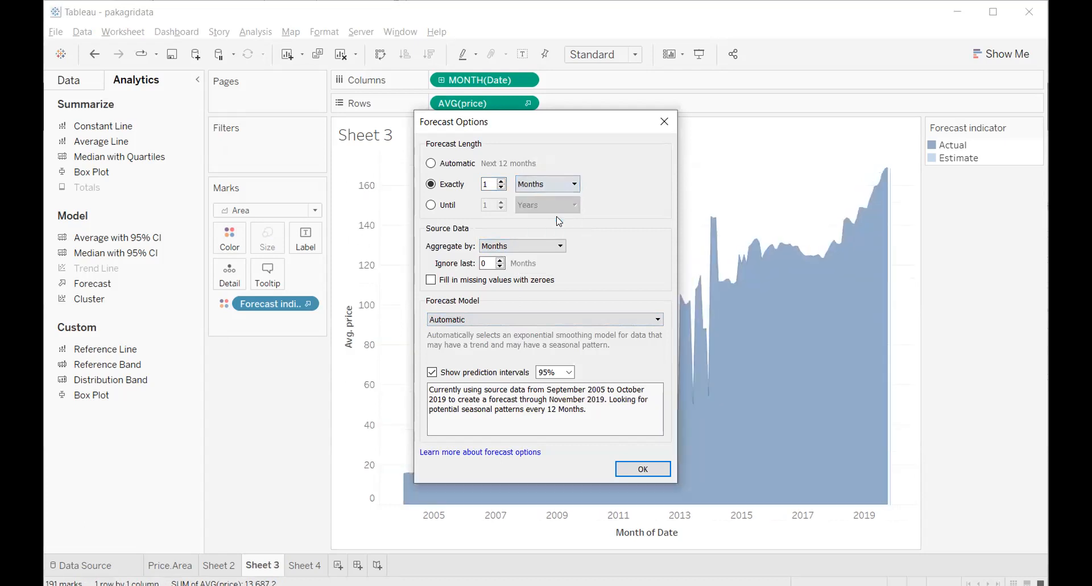
left_click(502, 180)
left_click(502, 181)
left_click(502, 181)
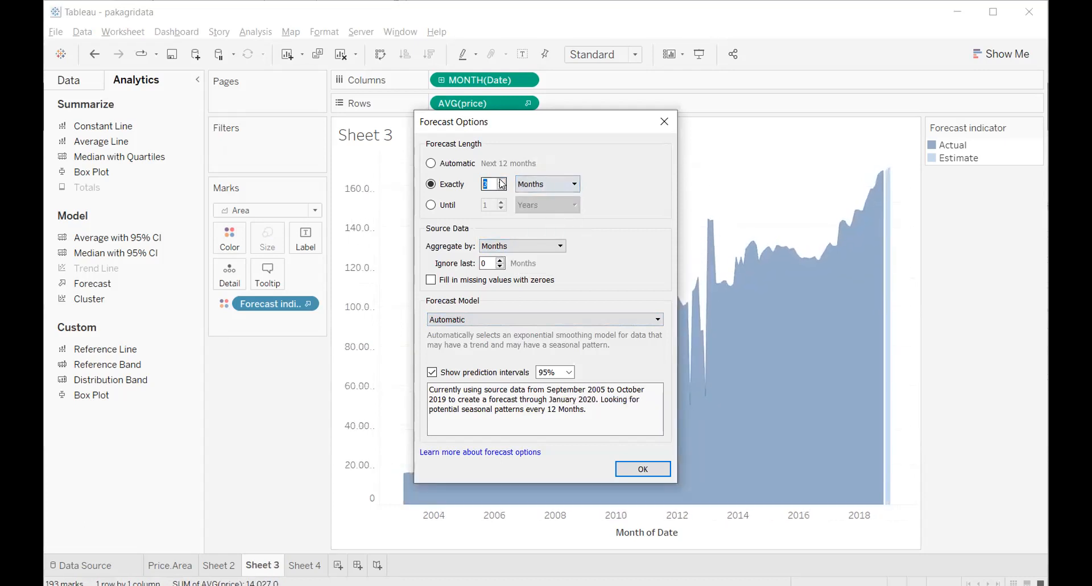
left_click(502, 181)
left_click(502, 181)
left_click(502, 180)
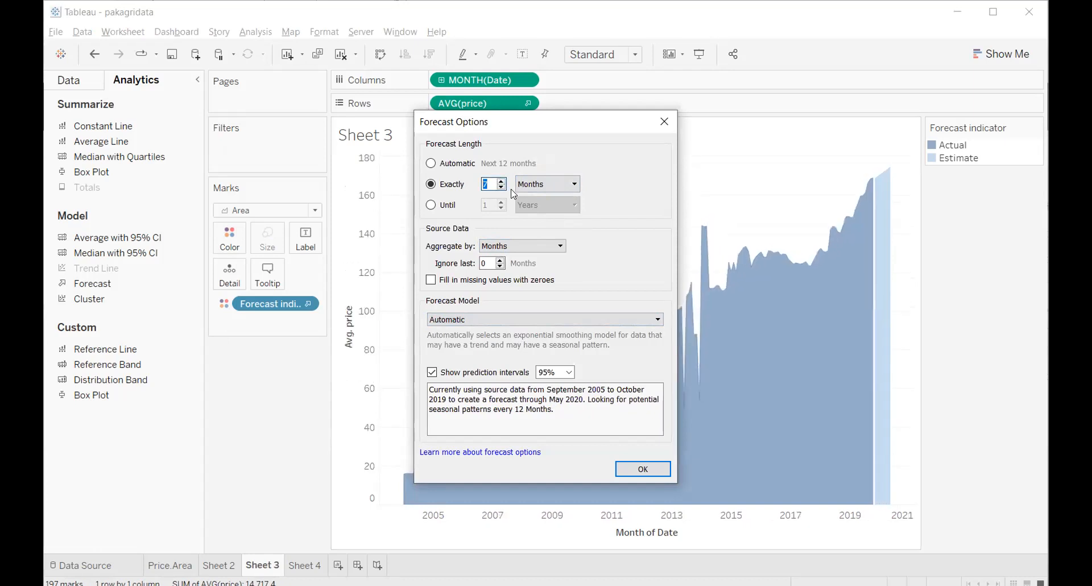
- Try the Automatic without seasonality model, return to the Automatic model, and apply the forecast options
left_click(497, 323)
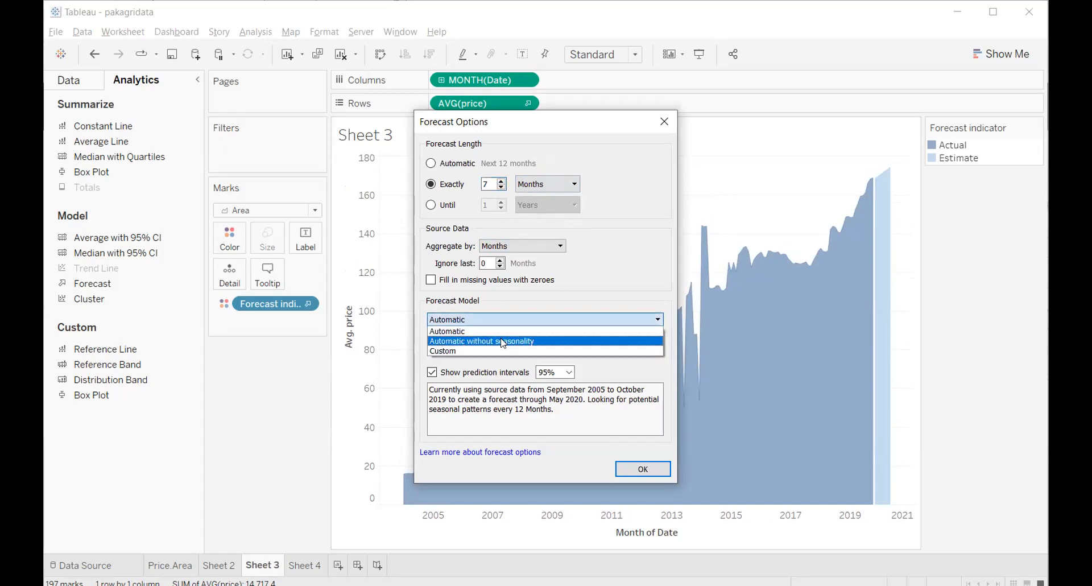
left_click(502, 342)
left_click(509, 320)
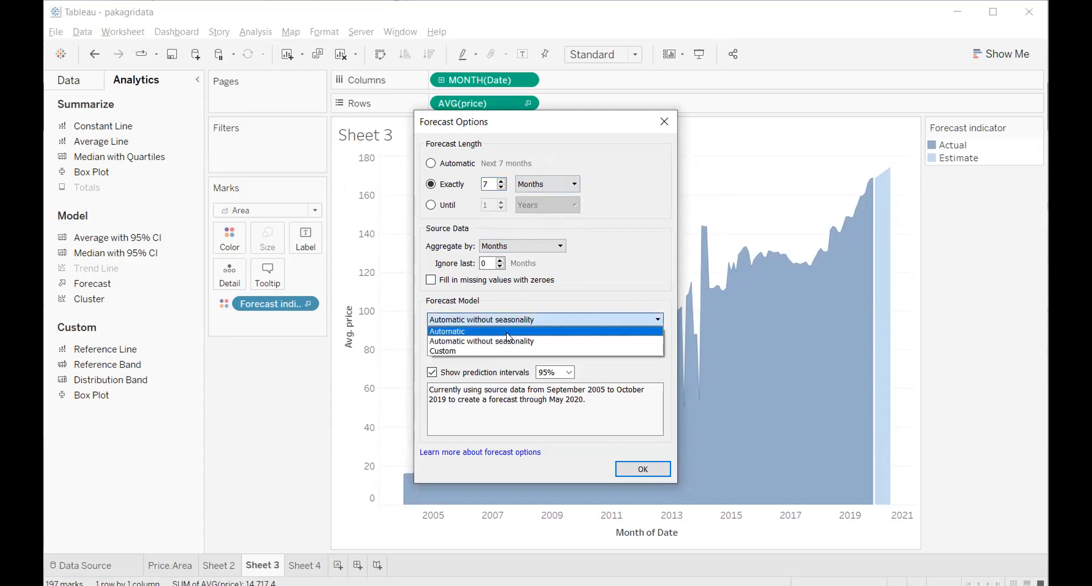
left_click(506, 332)
left_click(642, 468)
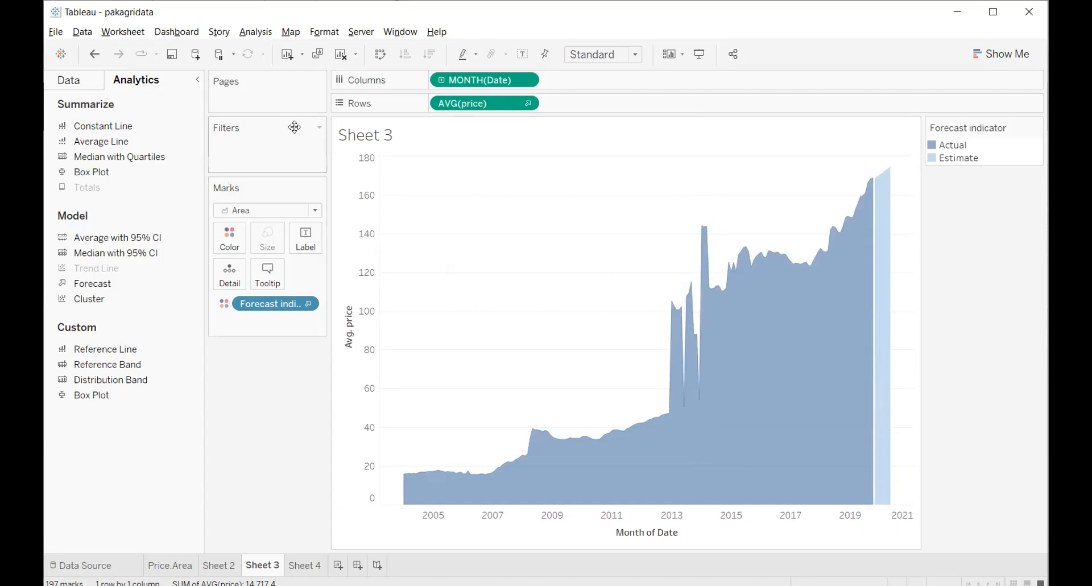
- Add constant lines to the price chart at 15.5 on the price axis and January 1, 2013 on the date axis
double_click(130, 132)
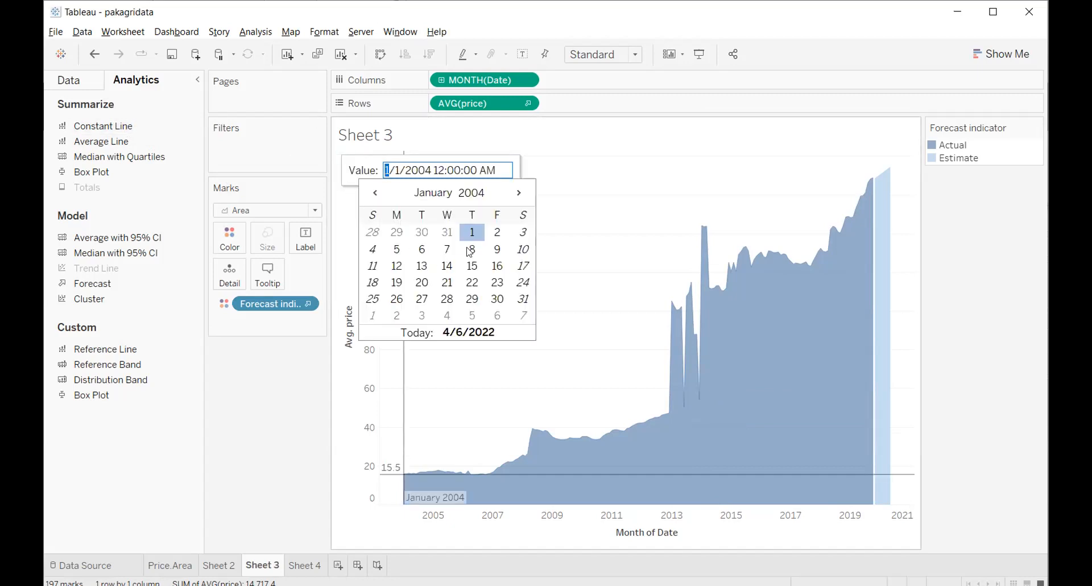
double_click(471, 193)
type("2013")
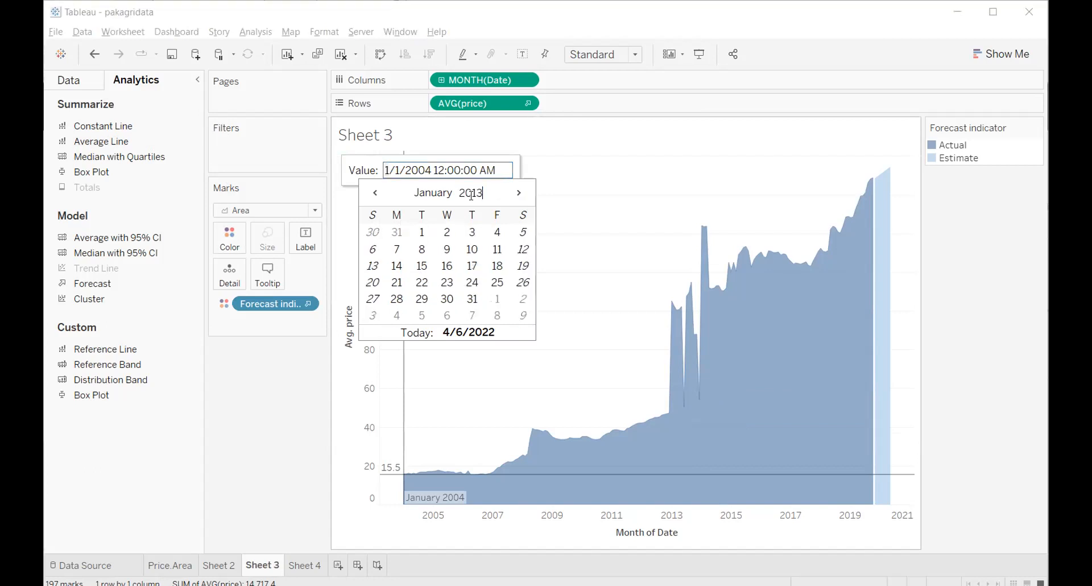
left_click(422, 235)
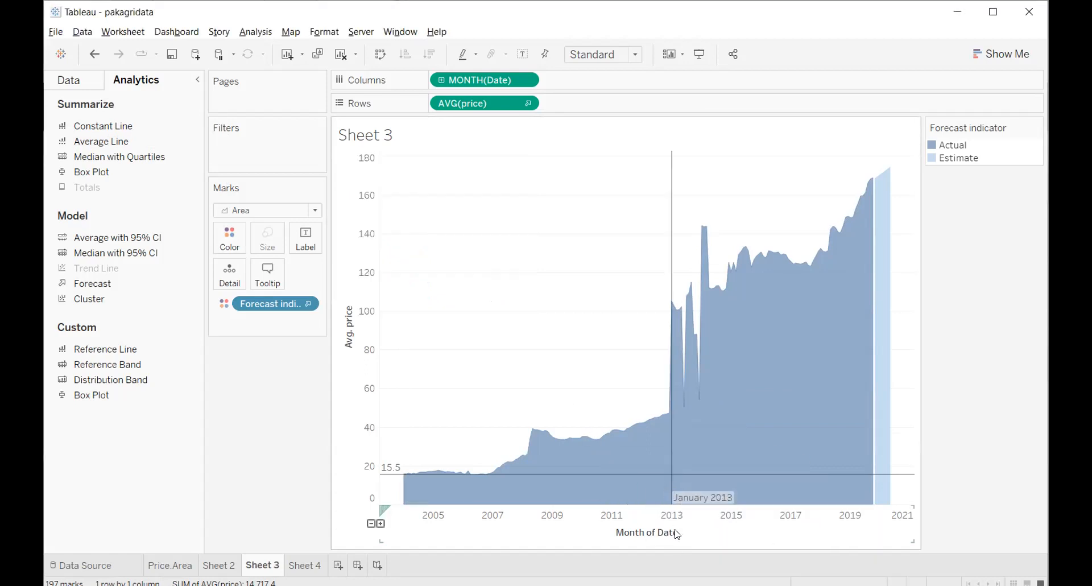
- Try an average line on the price chart, undo it, and add the average with 95% CI instead
double_click(116, 145)
mouse_move(381, 358)
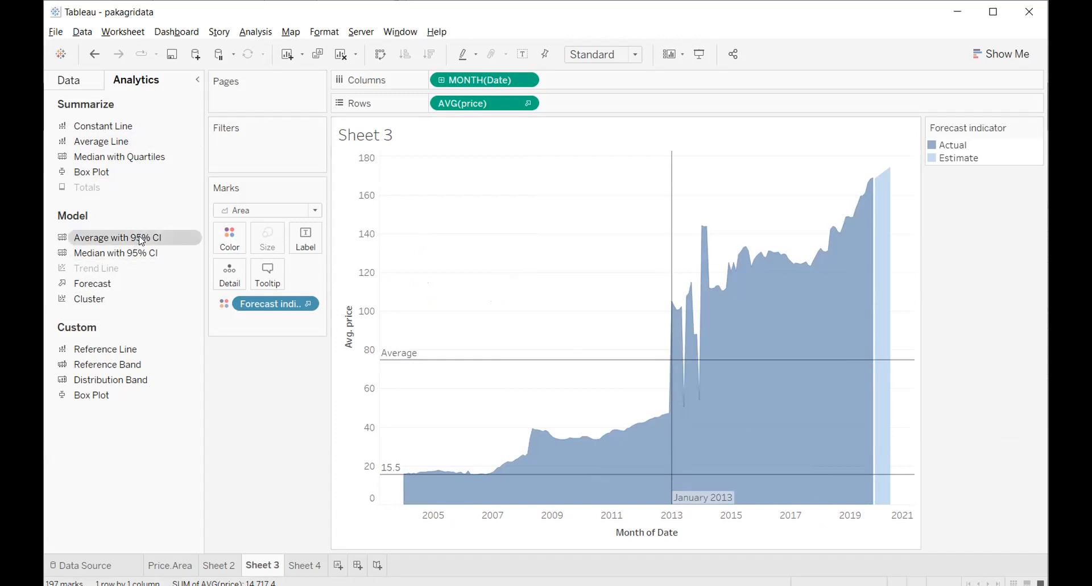
key("ctrl+z")
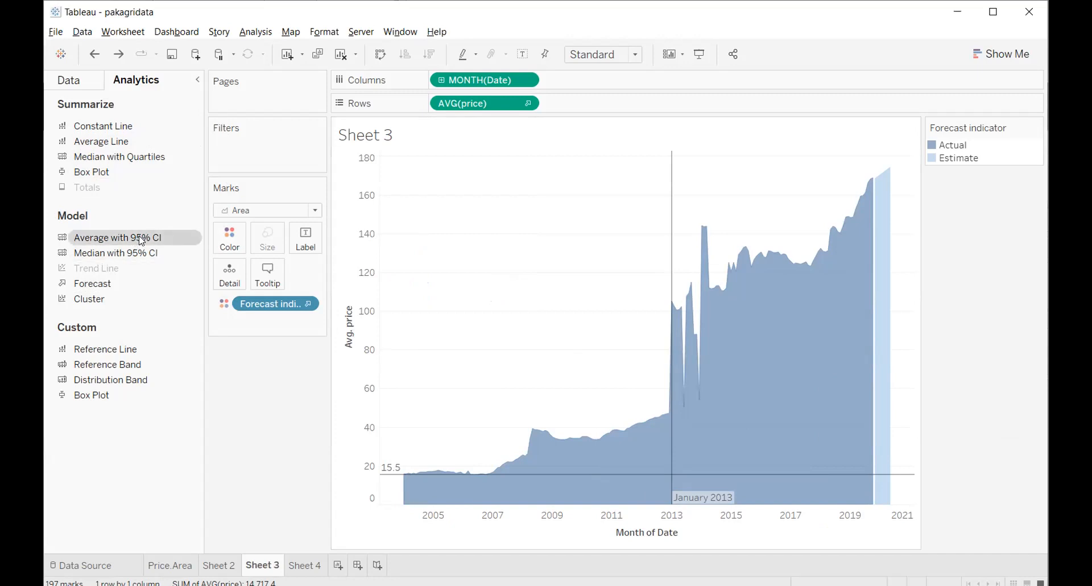
key("ctrl+y")
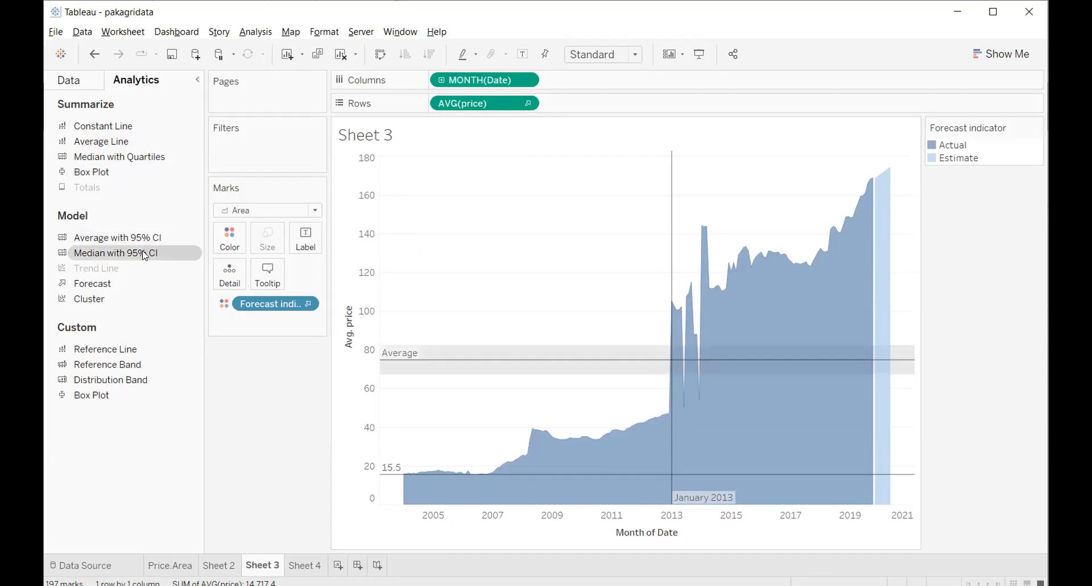
- Undo the average with 95% CI on the price chart and add the median with 95% CI instead
key("ctrl+z")
double_click(145, 254)
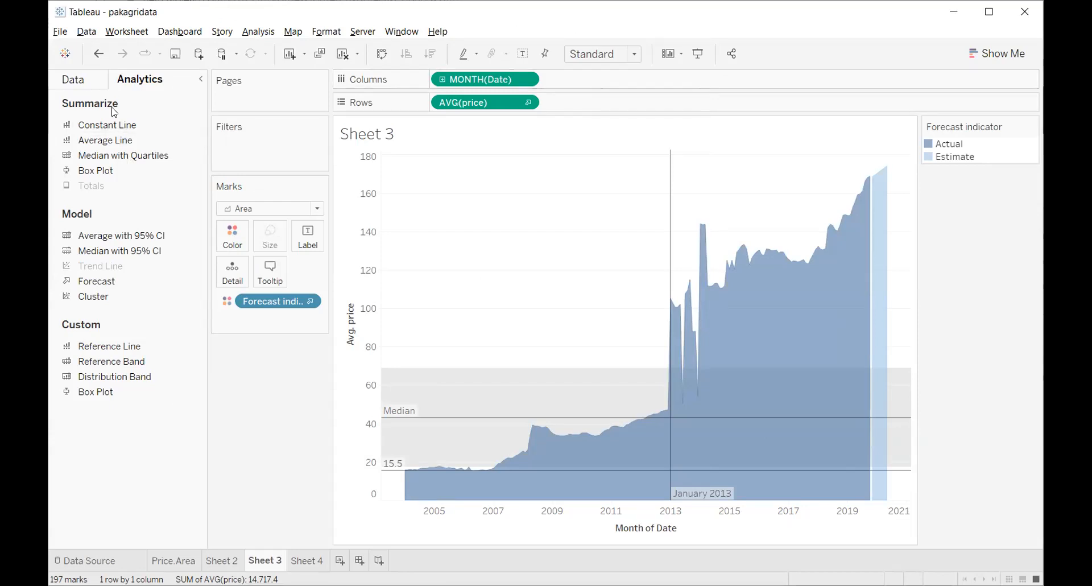
- Add the Date field as a filter on the price chart, using a range of dates
left_click(61, 74)
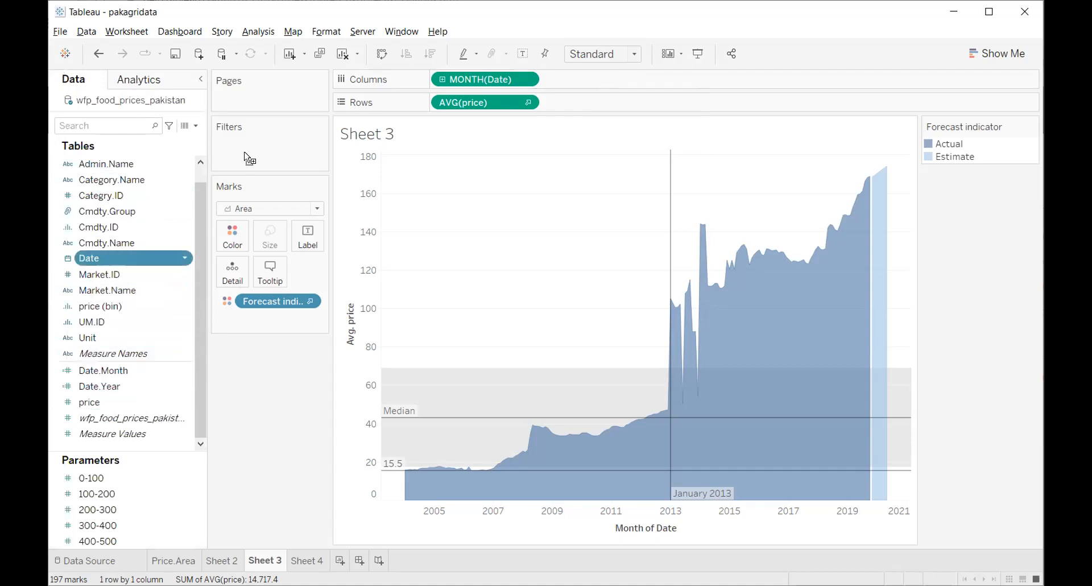
left_click_drag(248, 153, 248, 152)
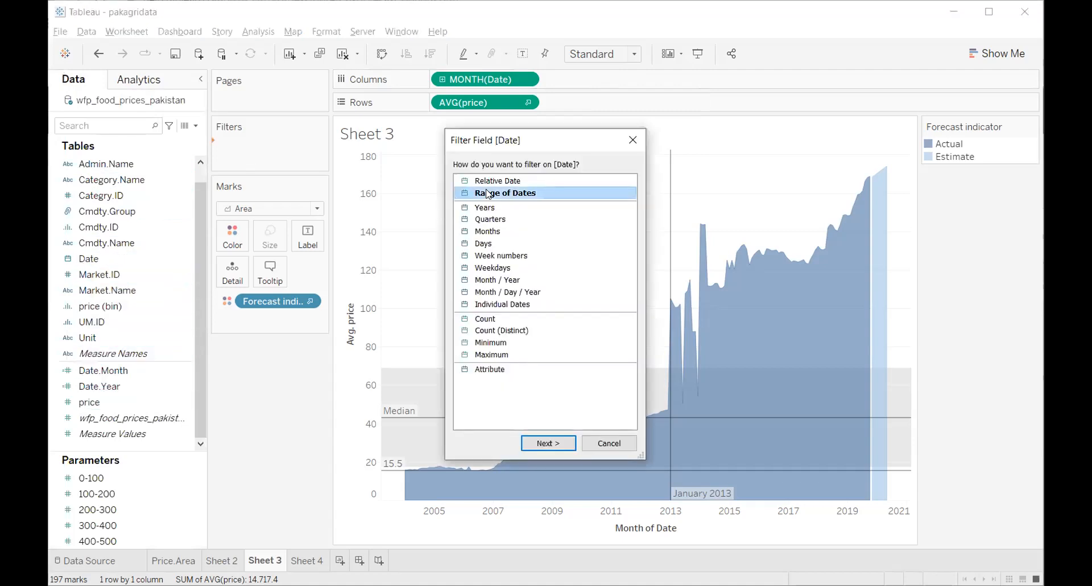
left_click(546, 443)
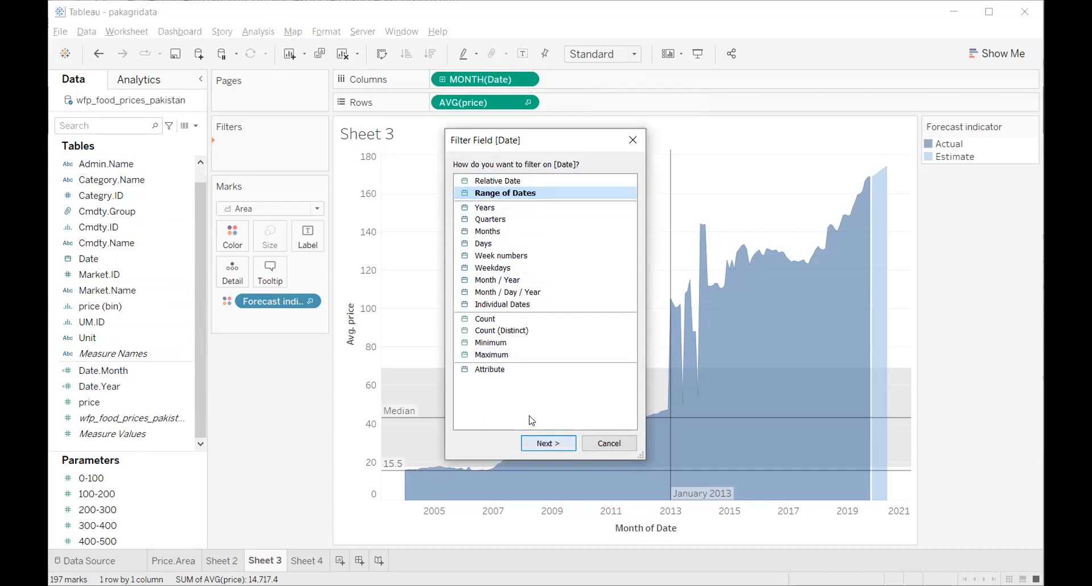
- Set the start of the Date filter range to 1/1/2013 and apply the filter
left_click(373, 298)
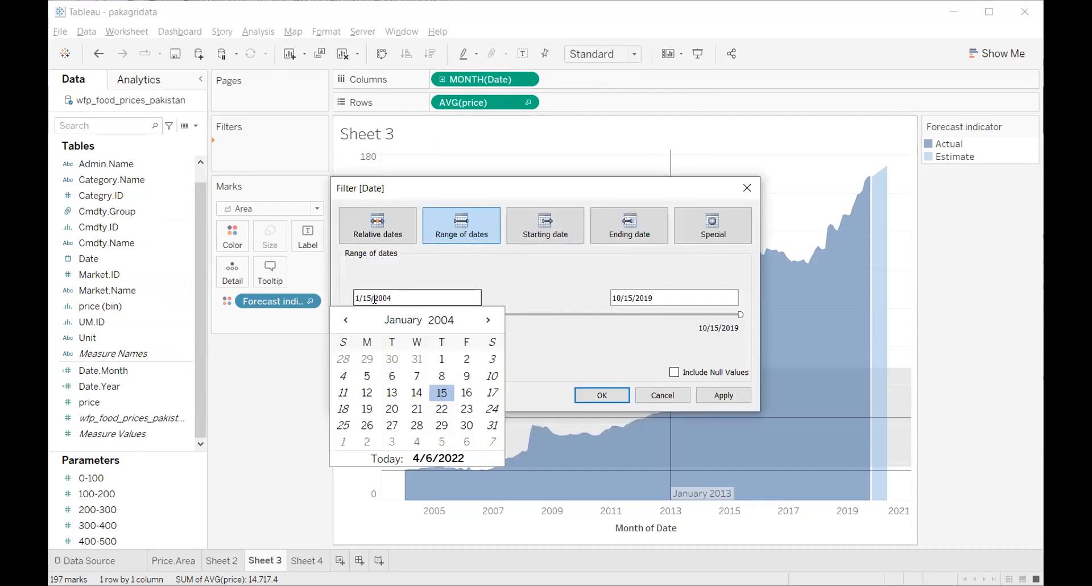
left_click(535, 291)
left_click_drag(348, 313, 561, 314)
left_click(384, 298)
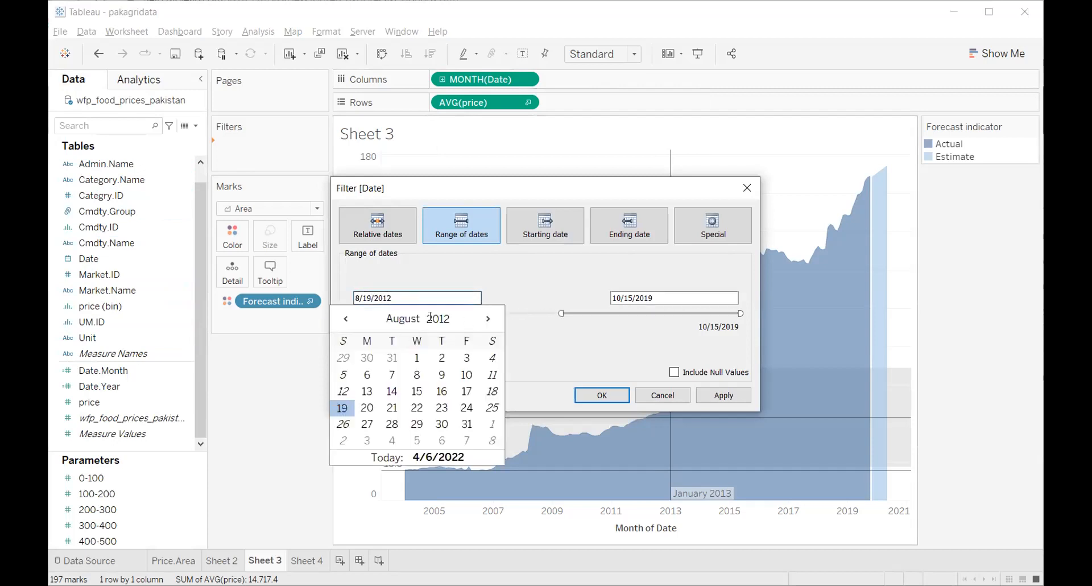
left_click(430, 317)
type("2013")
key("Return")
left_click(405, 318)
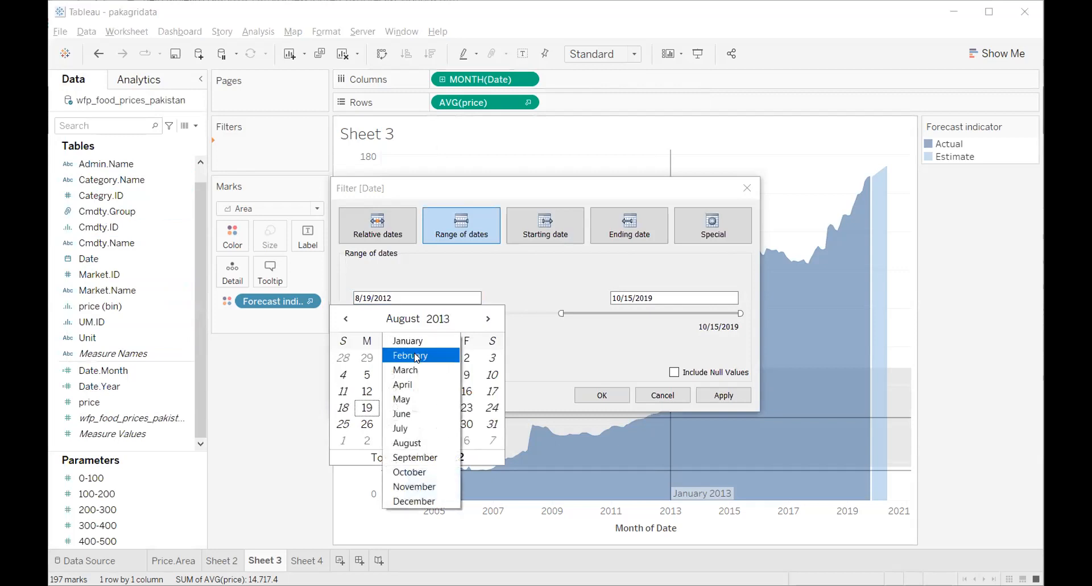
left_click(409, 340)
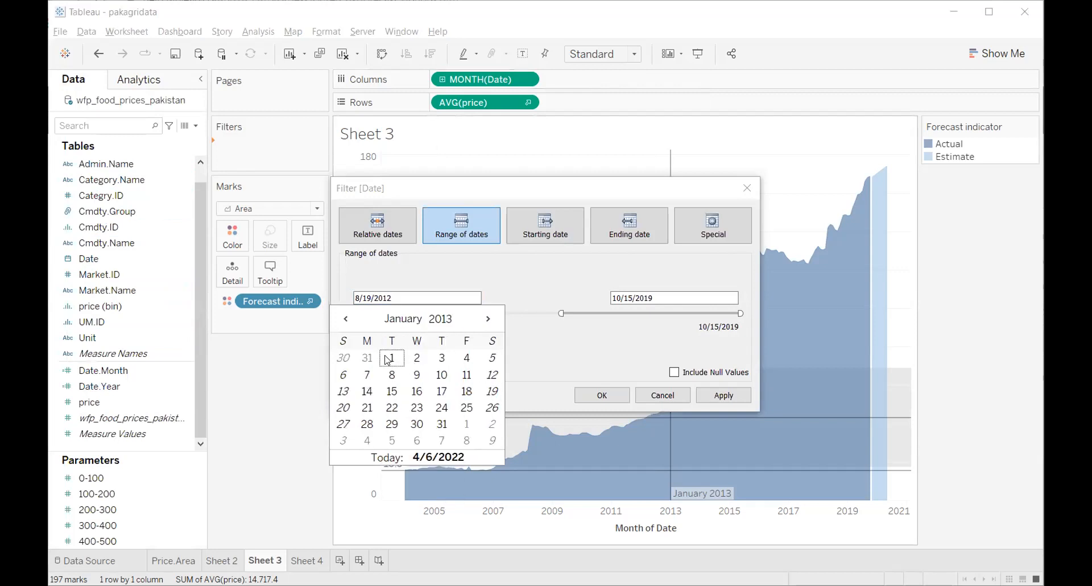
left_click(388, 360)
left_click(720, 397)
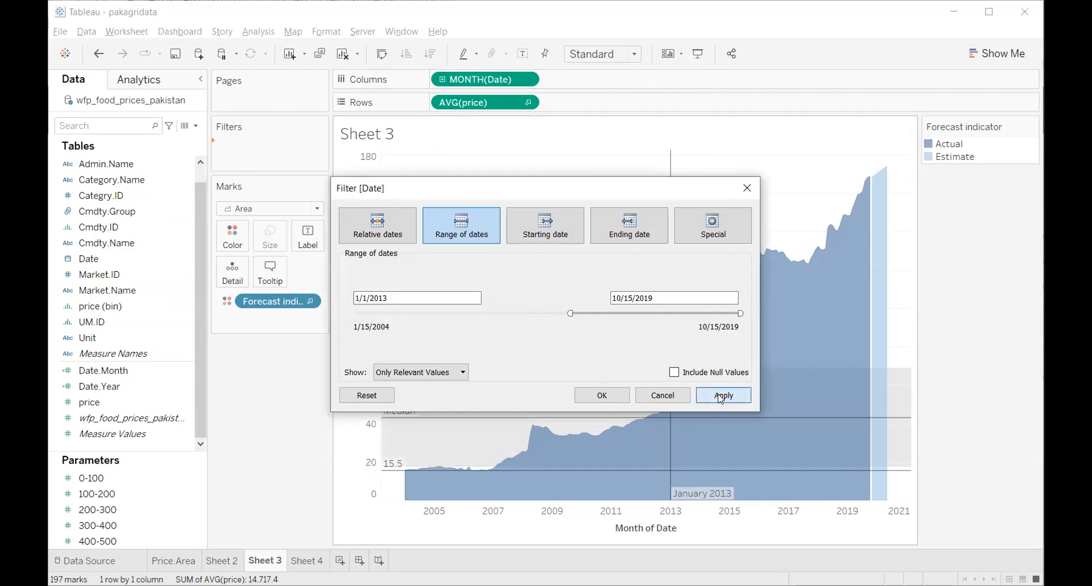
left_click(603, 393)
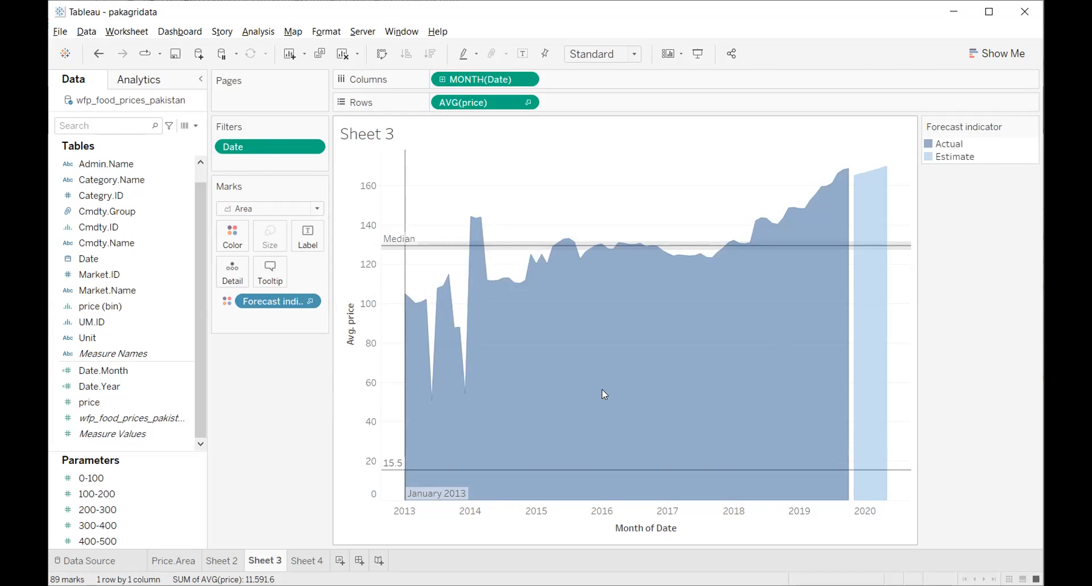
left_click(155, 83)
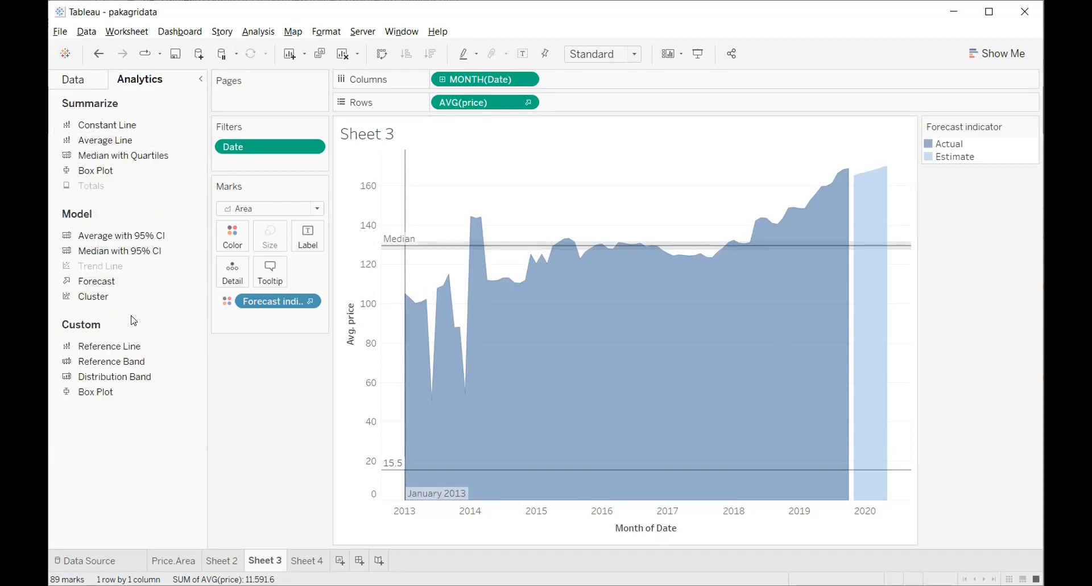
left_click(73, 83)
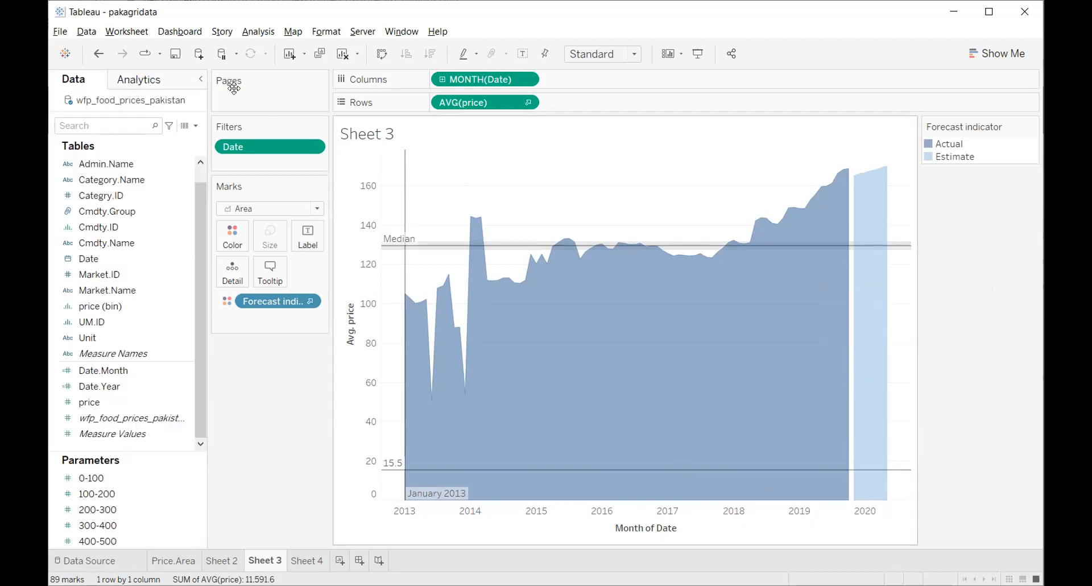
- Create a new worksheet that tabulates price by Market.Name, with the chart type suggestions open
left_click(1006, 54)
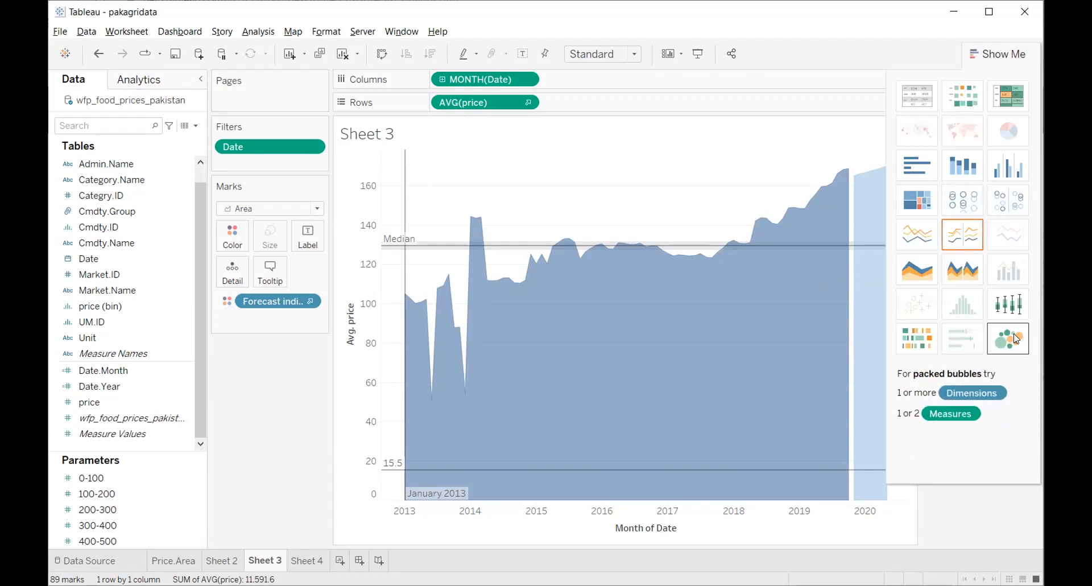
left_click(340, 560)
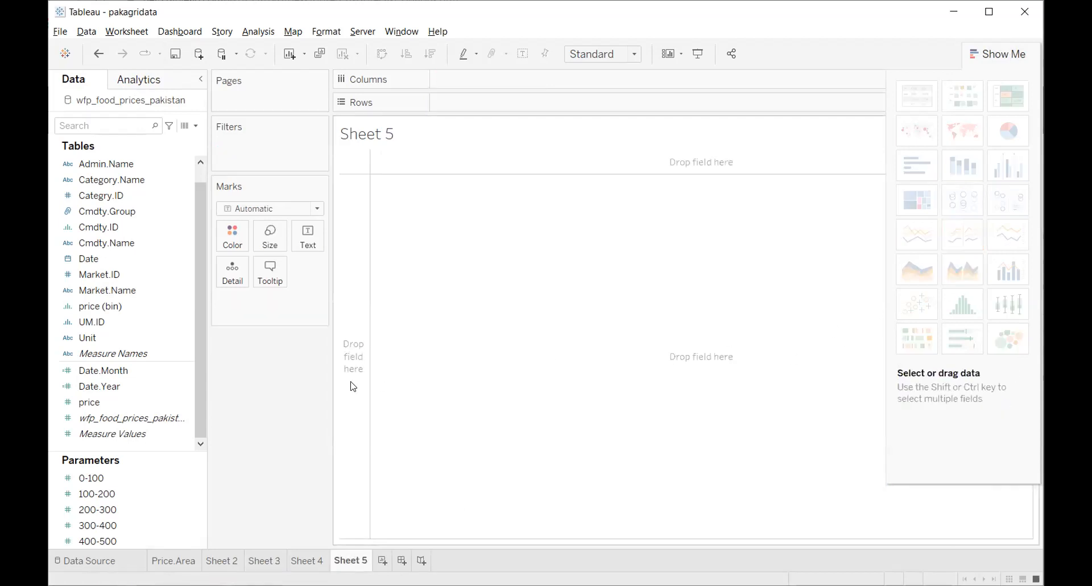
left_click(130, 178)
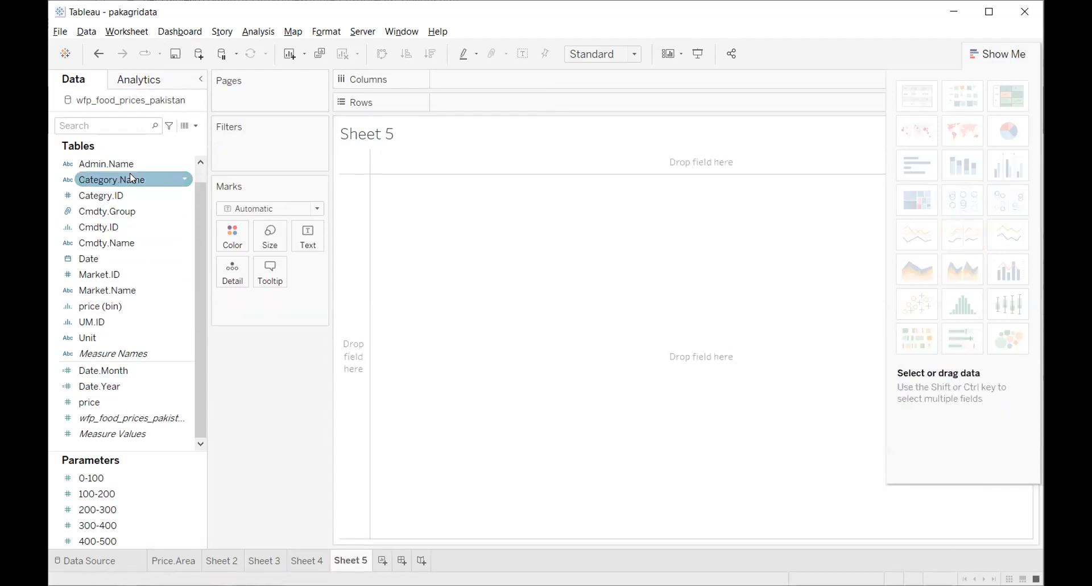
double_click(118, 285)
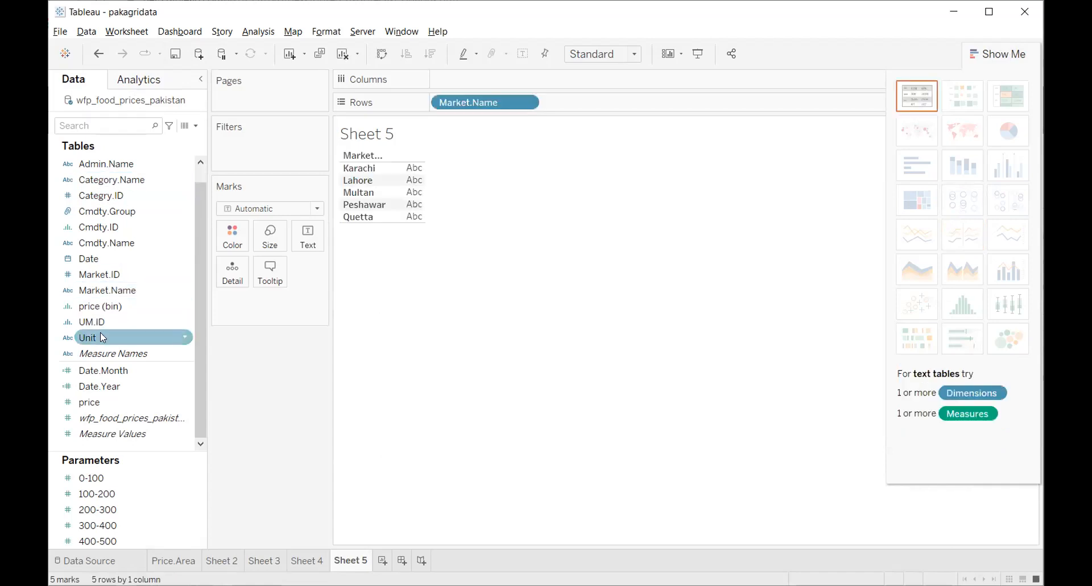
left_click(96, 404)
double_click(98, 404)
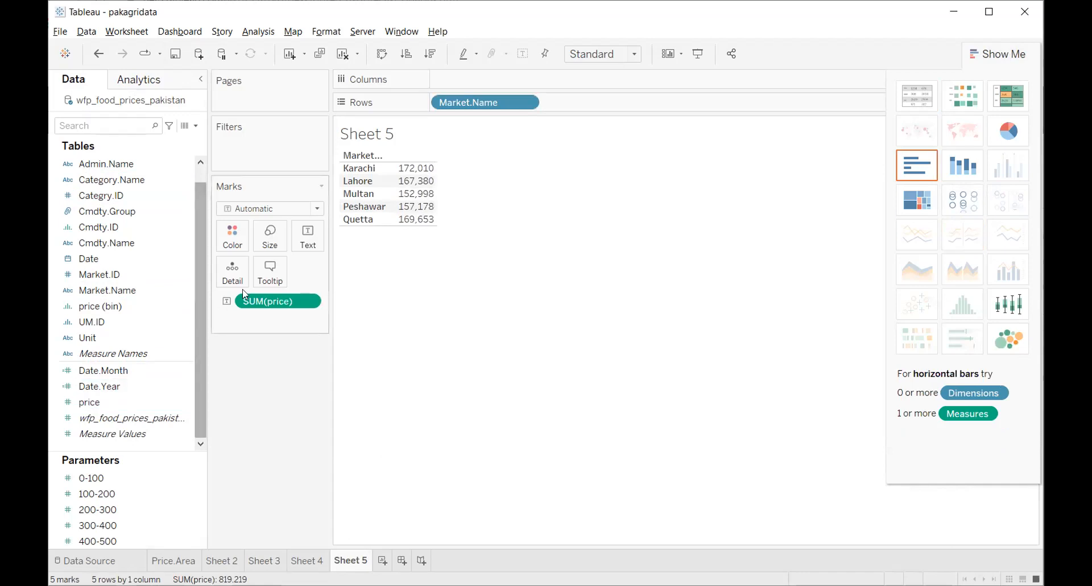
- Aggregate price as an average and turn the market table into a packed bubbles chart
left_click(310, 302)
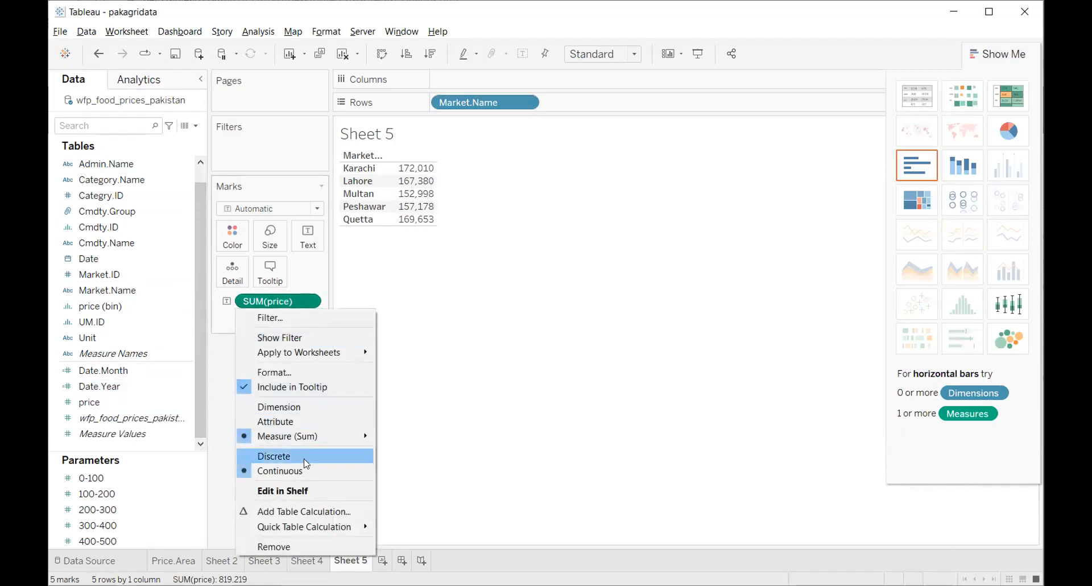
mouse_move(319, 436)
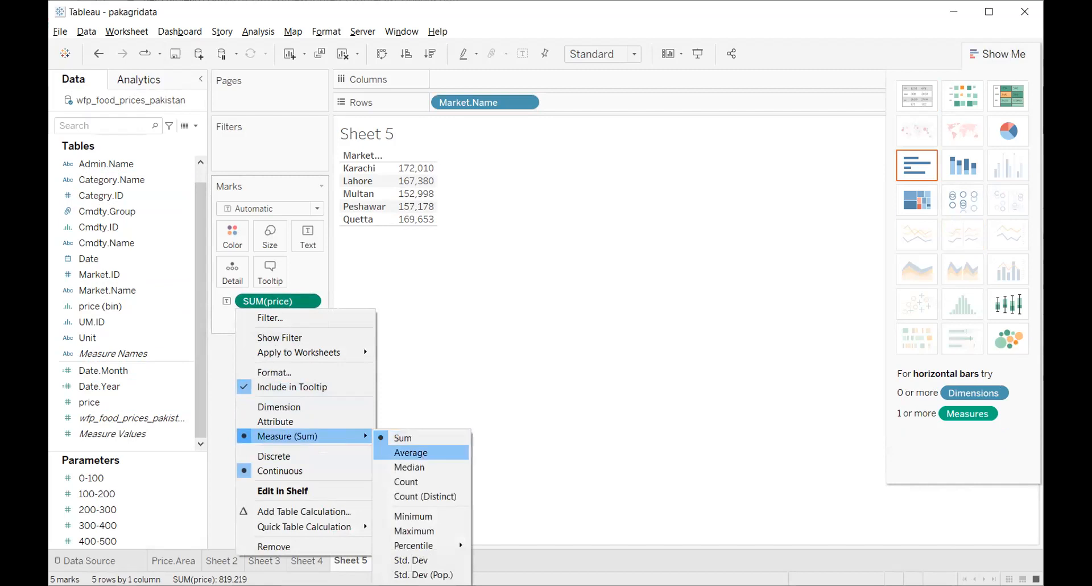
left_click(422, 452)
left_click(1008, 352)
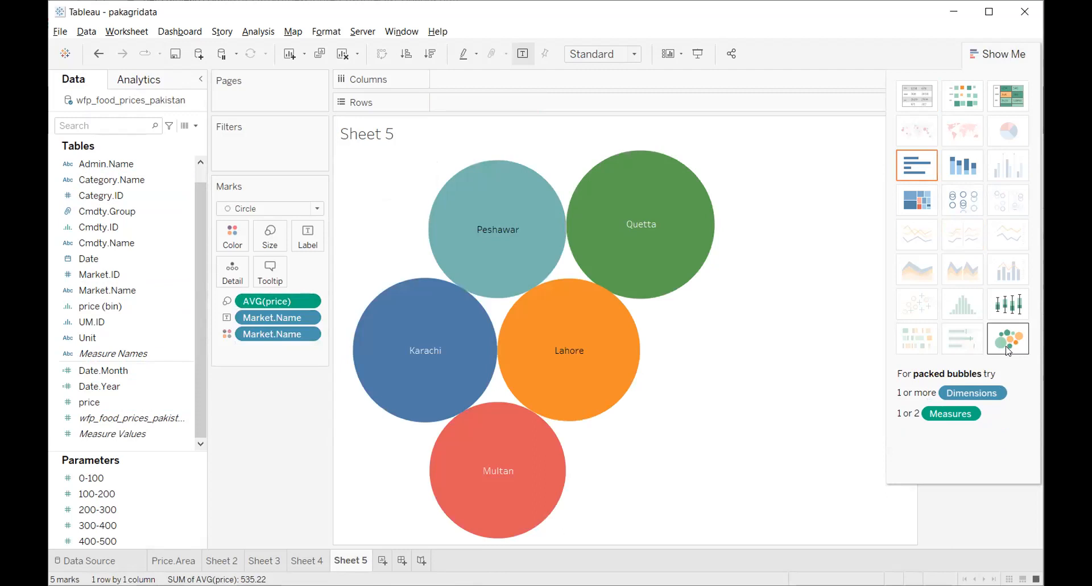
- Examine the average price of each market bubble and the fields that define bubble size, label and color
mouse_move(658, 214)
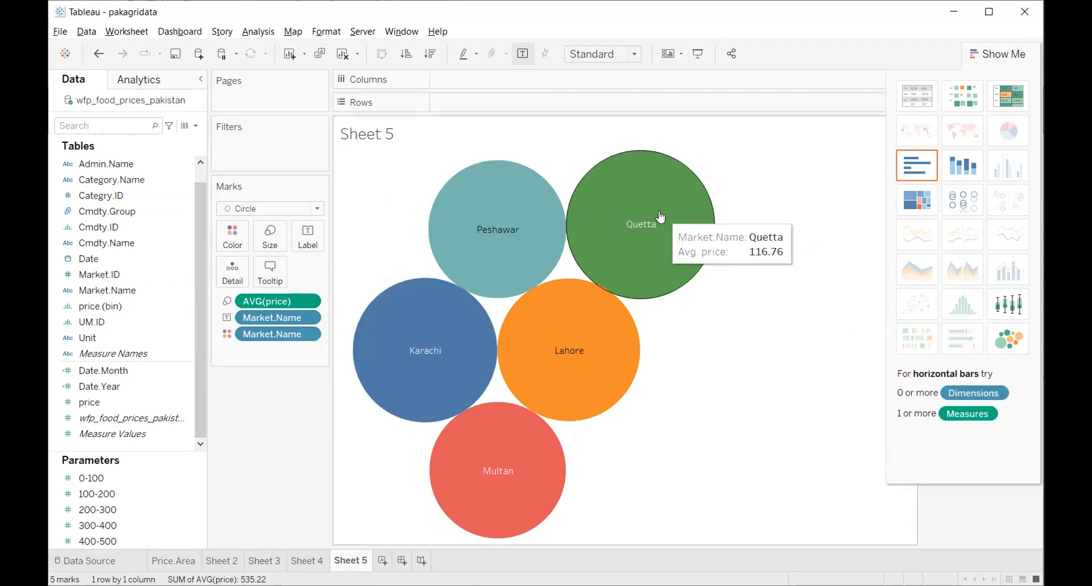
mouse_move(396, 336)
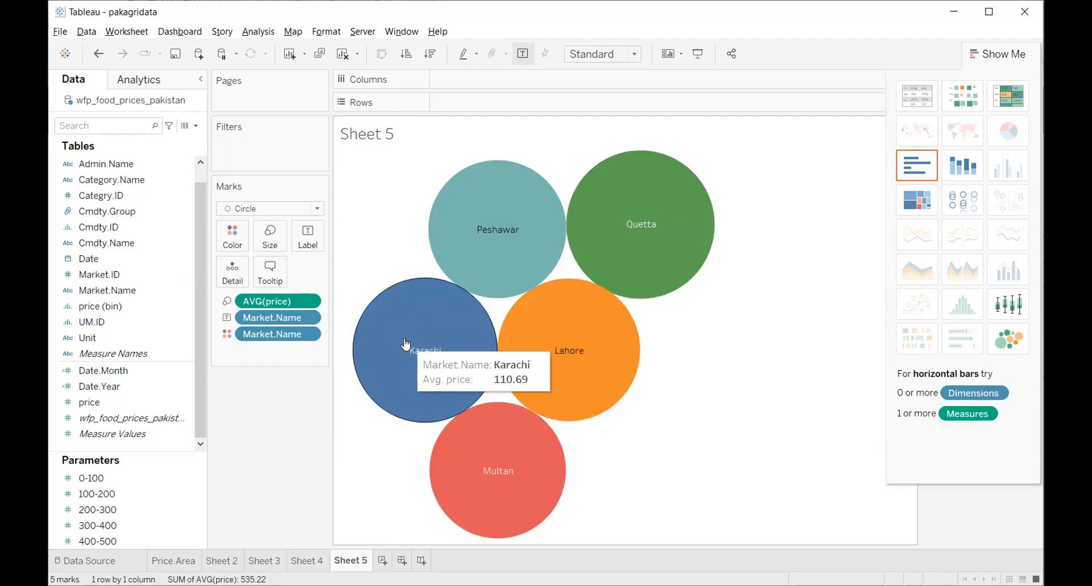
mouse_move(643, 257)
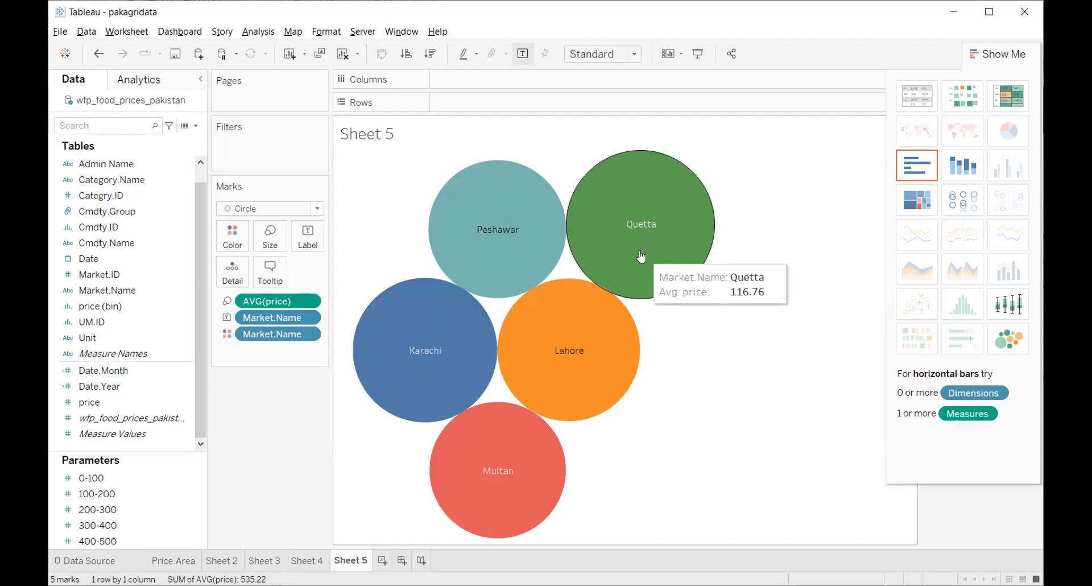
mouse_move(525, 254)
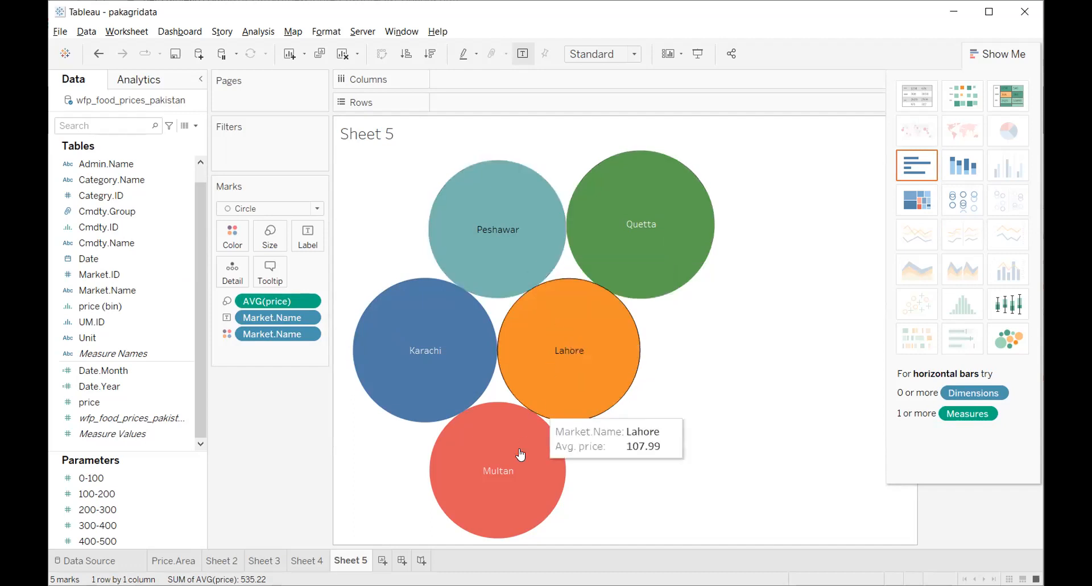
mouse_move(497, 492)
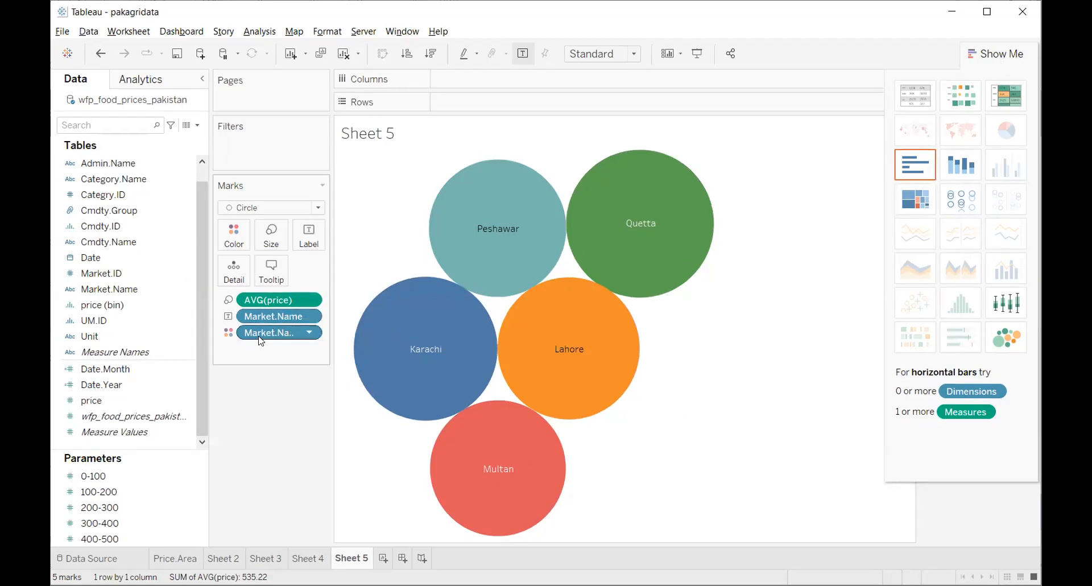
double_click(295, 299)
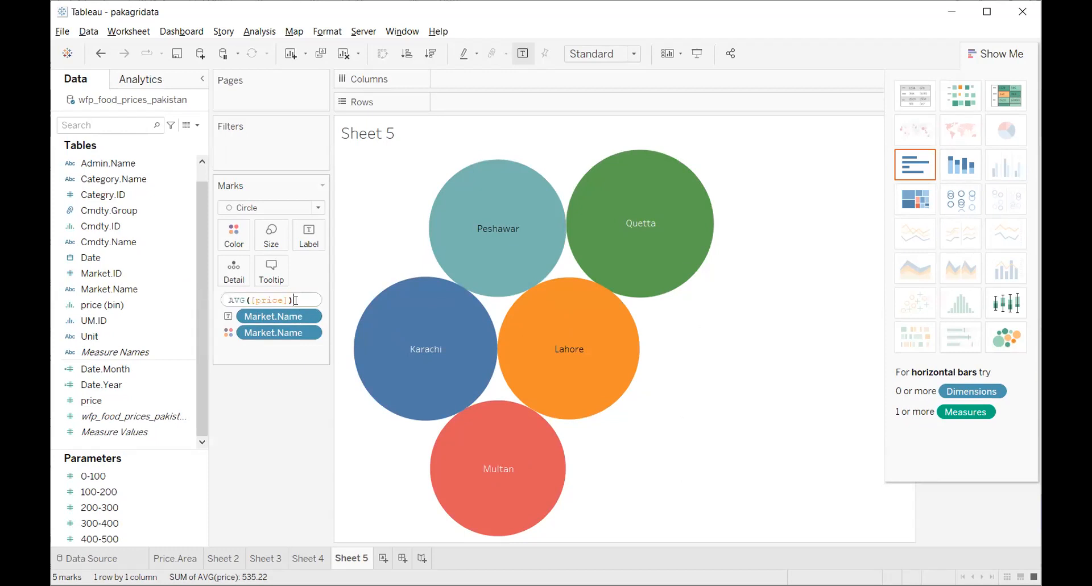
left_click(284, 436)
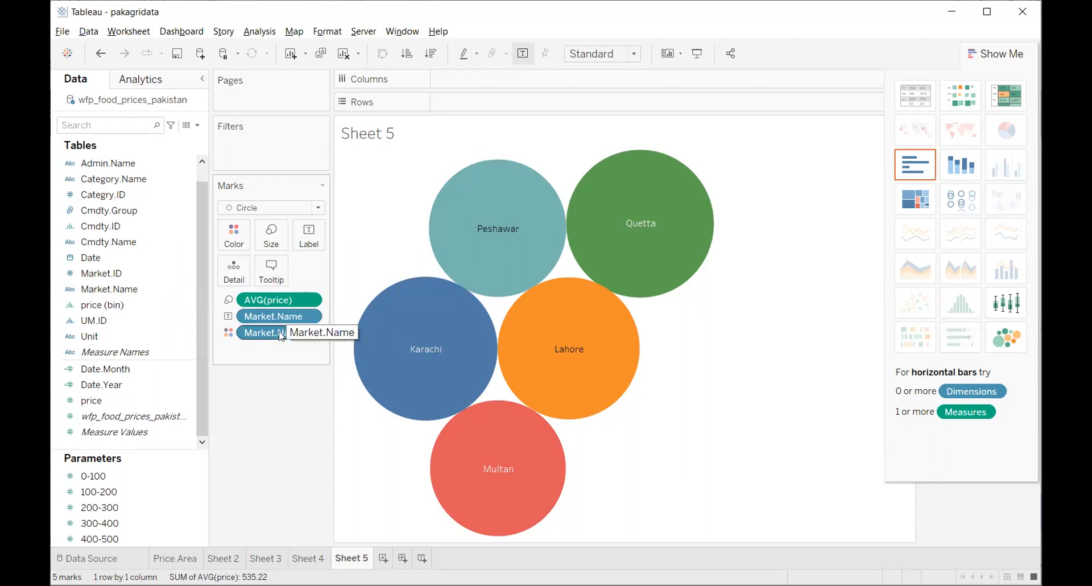
- Split the bubble chart by Category.Name on rows, and swap rows and columns so the categories run across
left_click(153, 163)
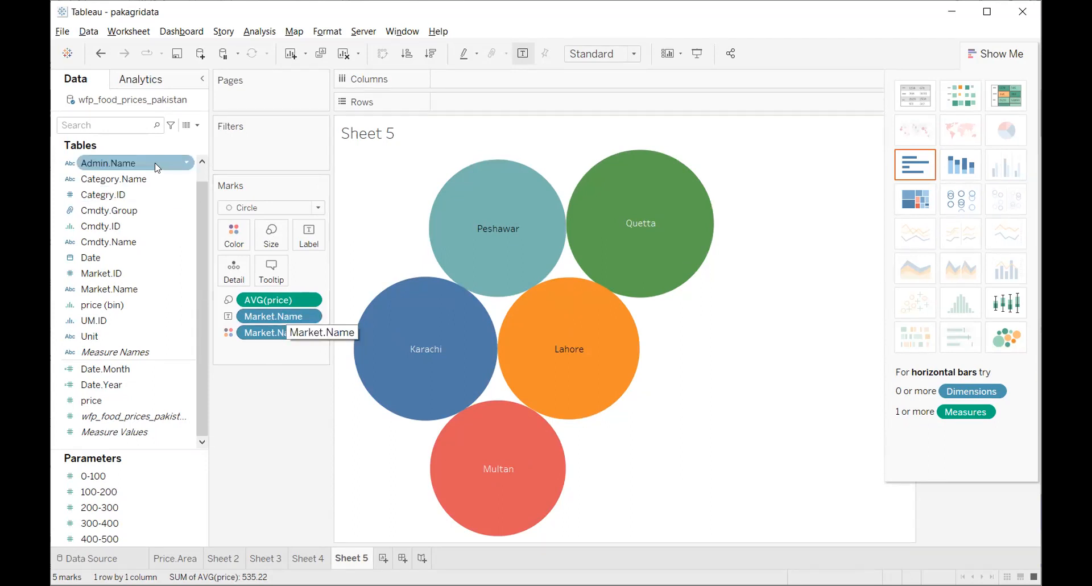
left_click(138, 181)
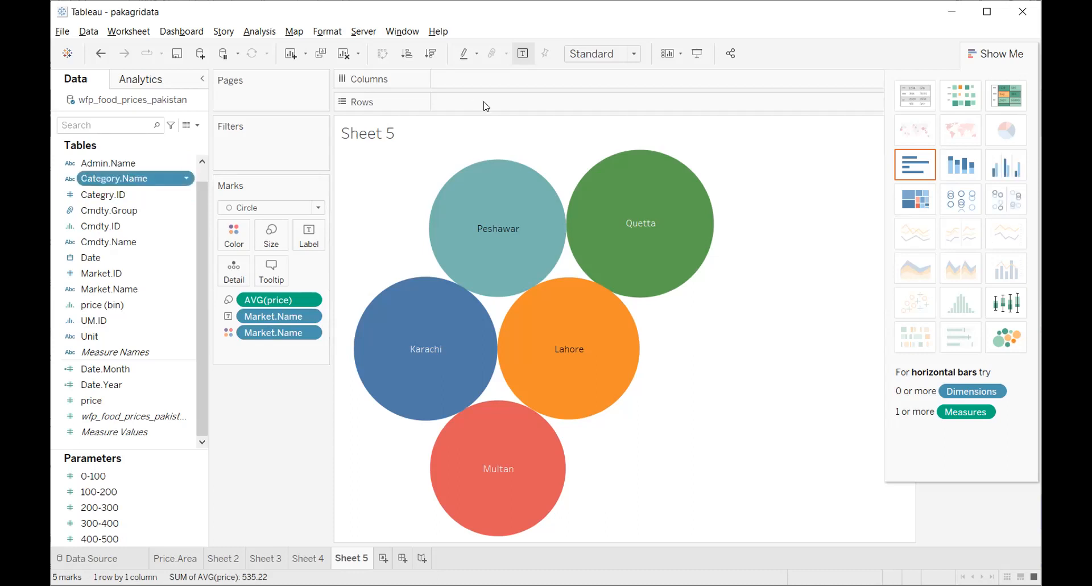
left_click_drag(486, 106, 487, 106)
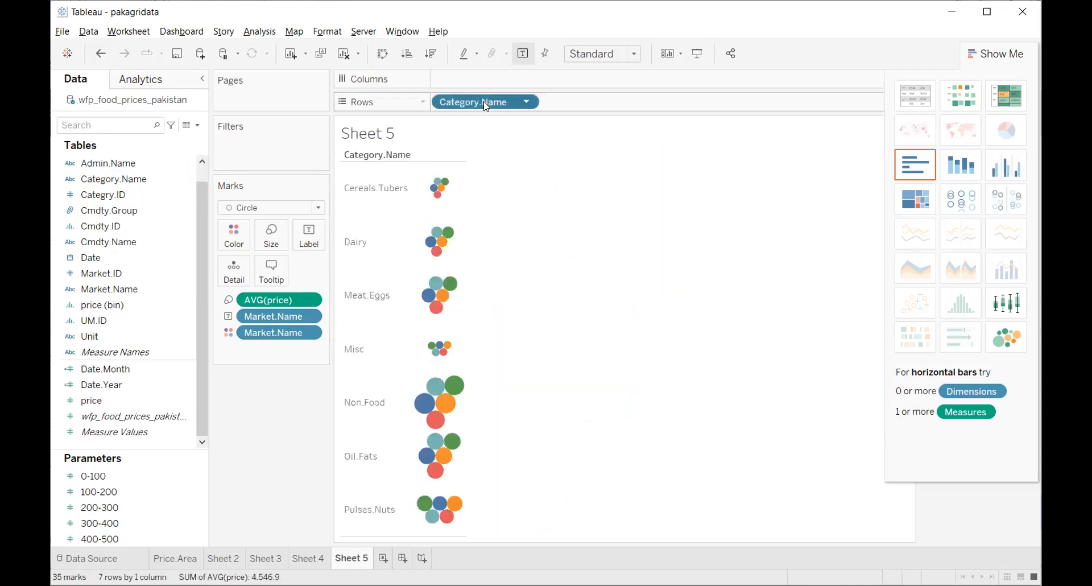
key("ctrl+w")
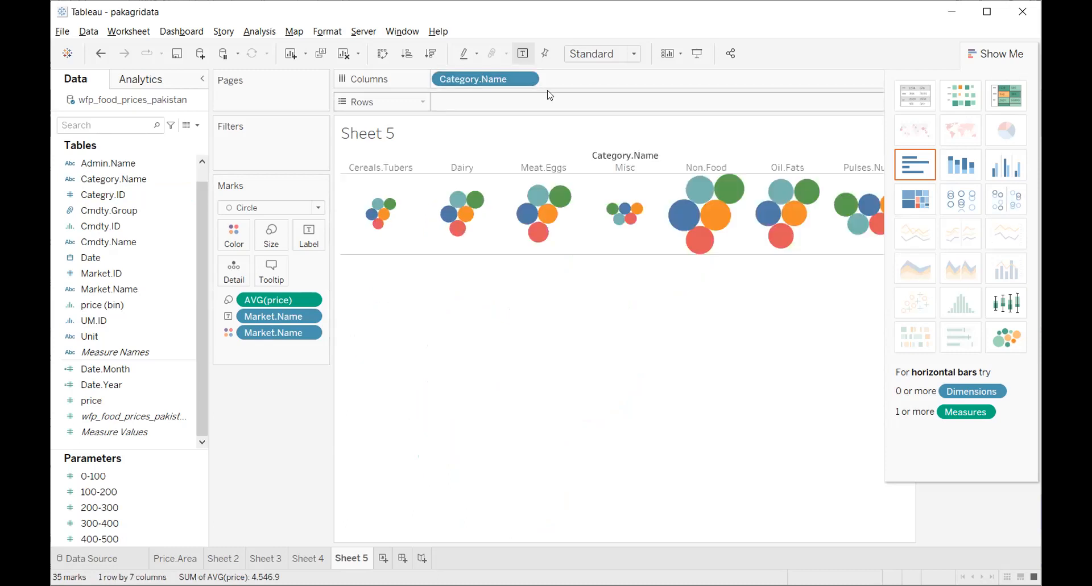
- Hide the chart type suggestions and fit the category bubble chart to the entire view
left_click(1001, 53)
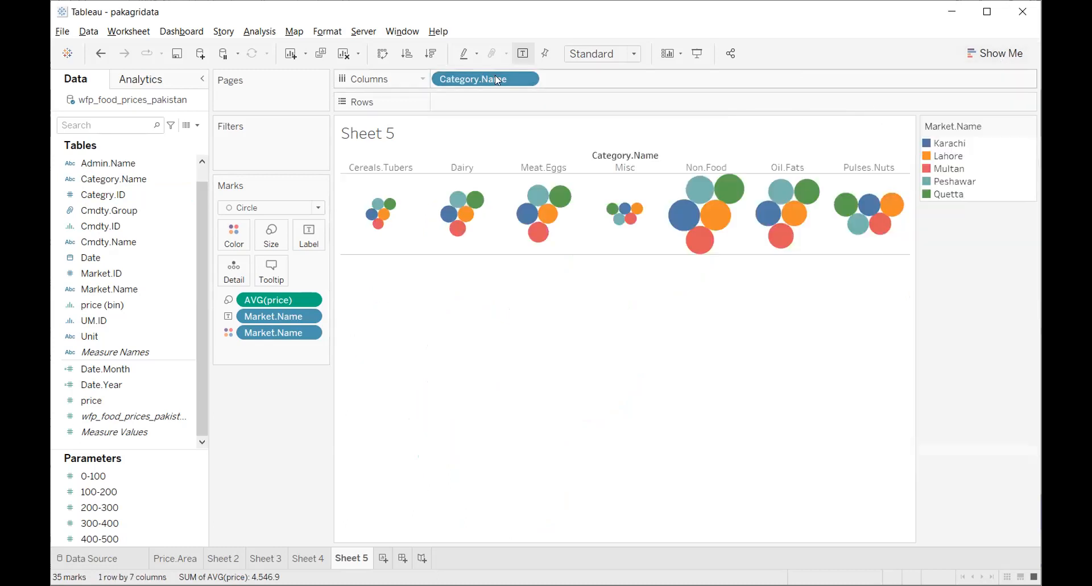
left_click(594, 55)
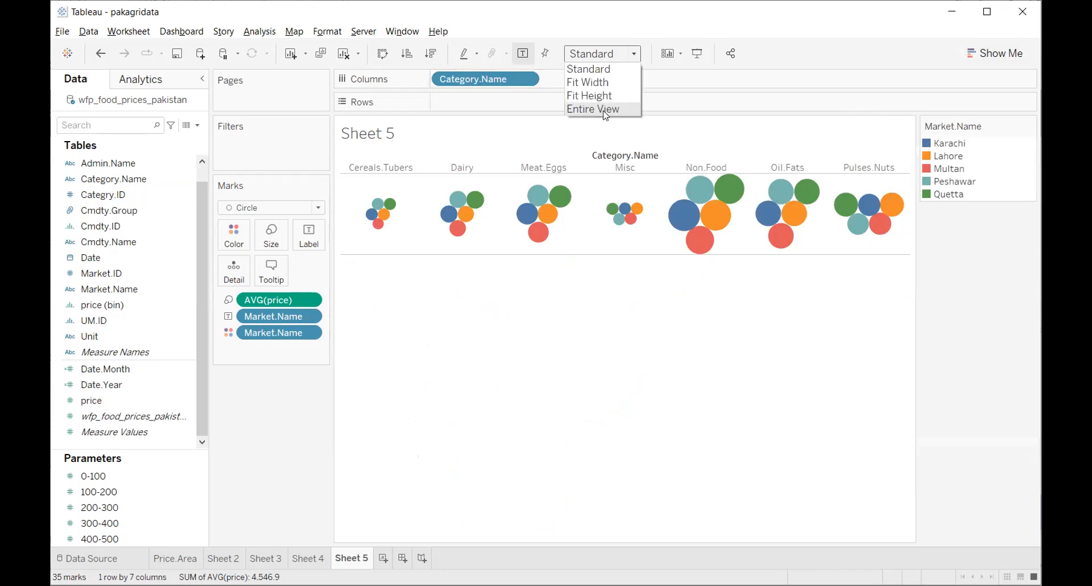
left_click(605, 113)
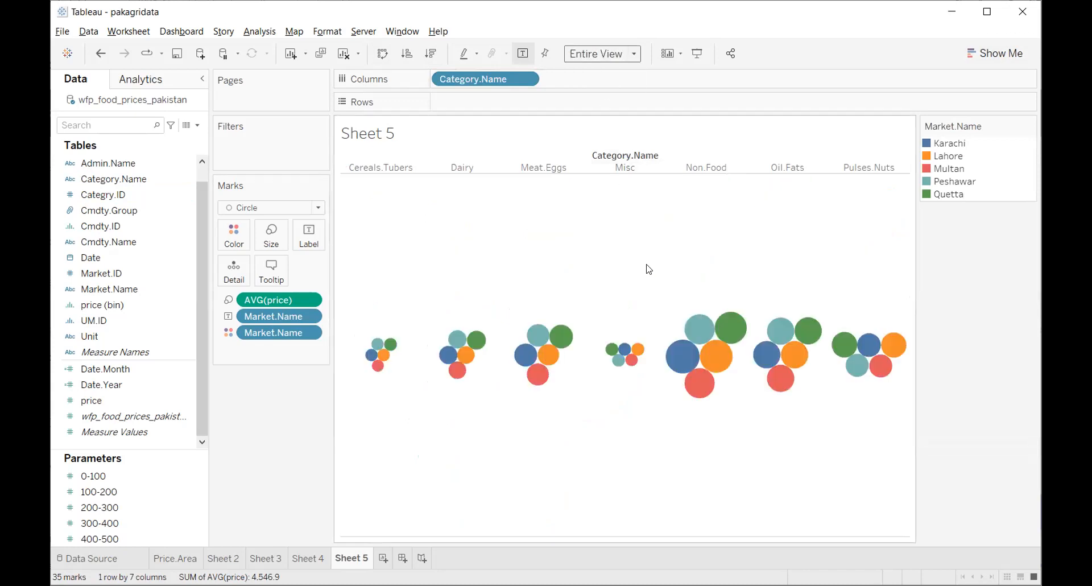
left_click(511, 78)
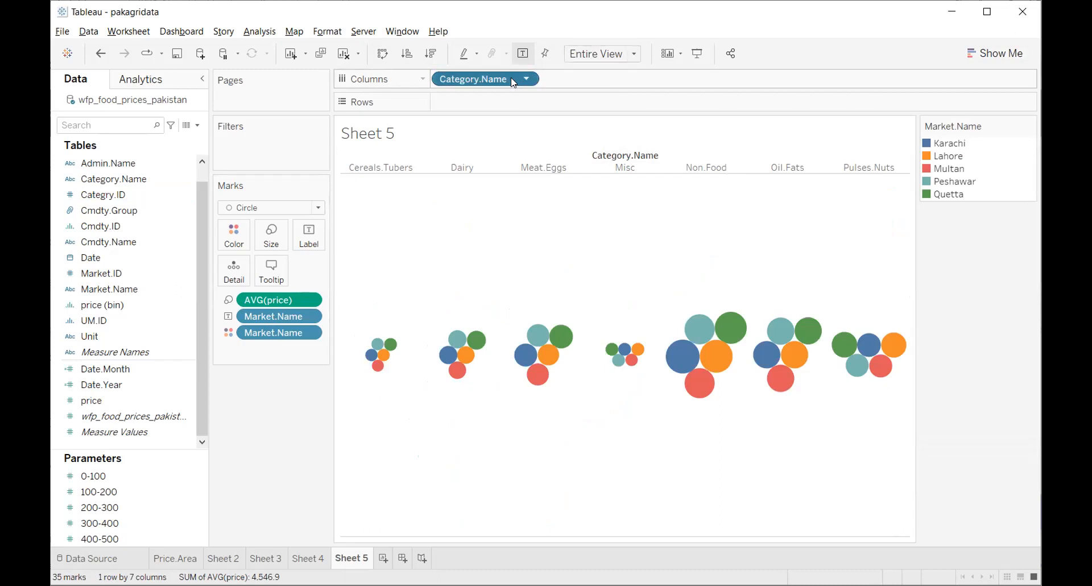
- Replace Category.Name with the year of Date on rows, and swap rows and columns so the years run across the bubble chart
key("Delete")
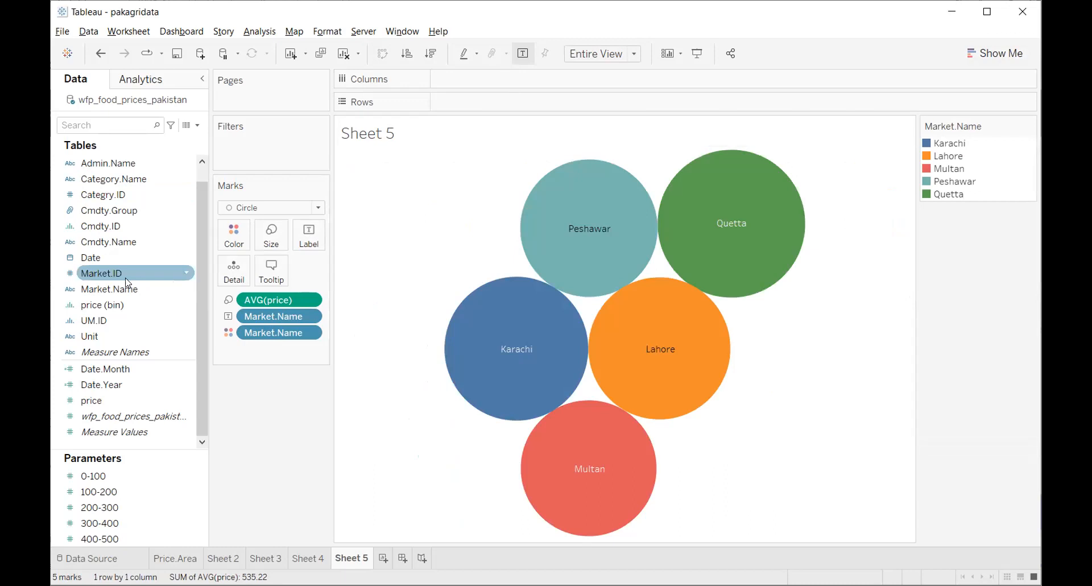
left_click(108, 261)
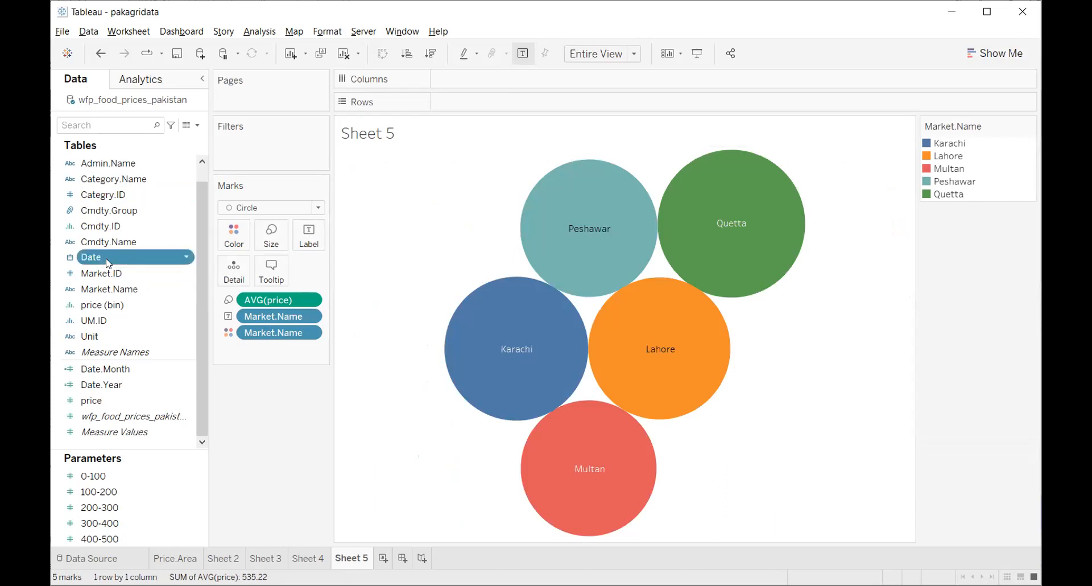
left_click_drag(145, 256, 485, 109)
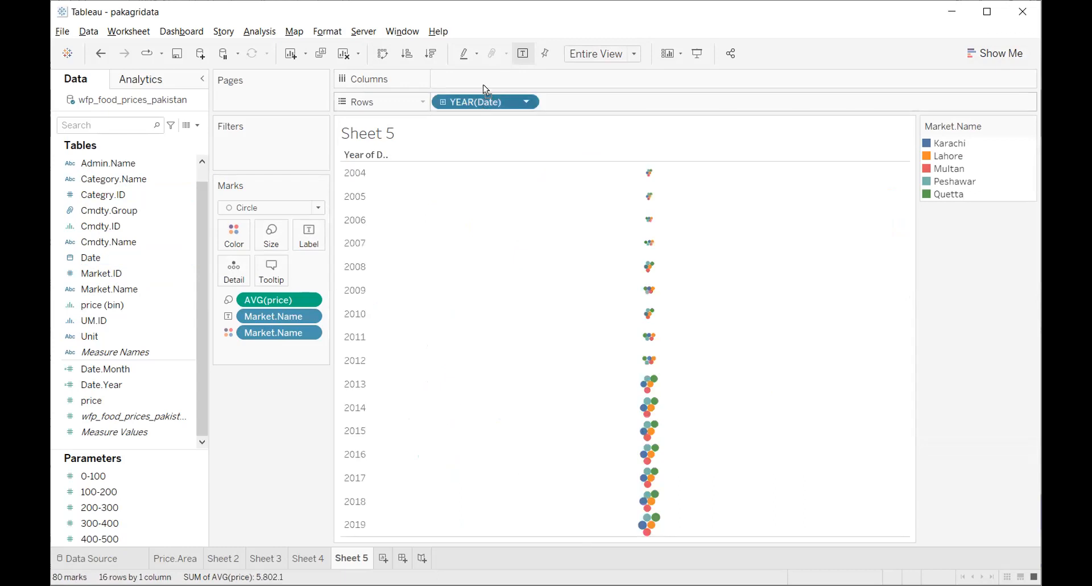
key("ctrl+w")
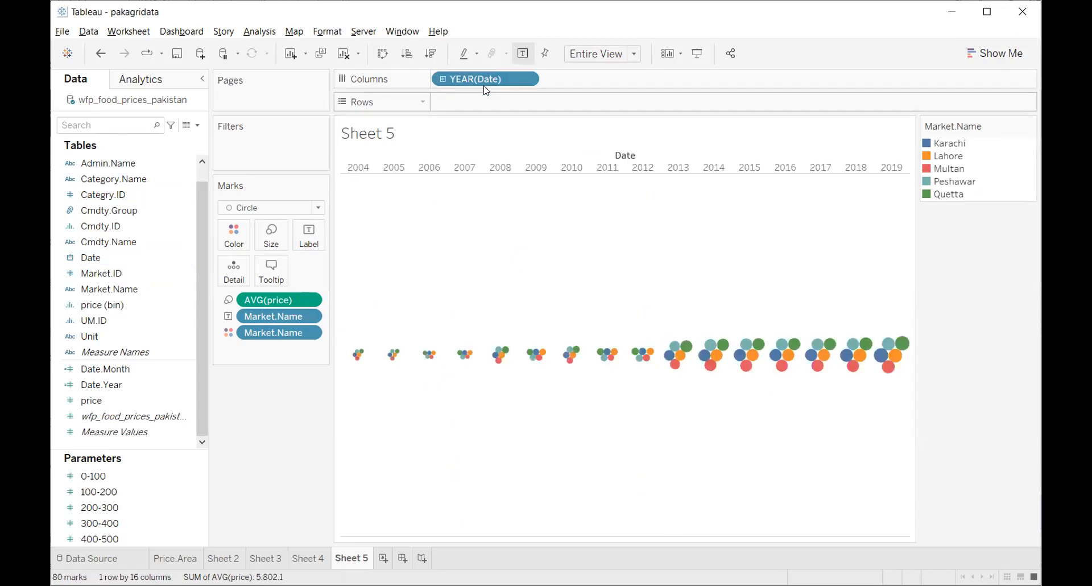
- Try expanding the years into quarters, undo it, and remove the Date field from the columns
left_click(443, 79)
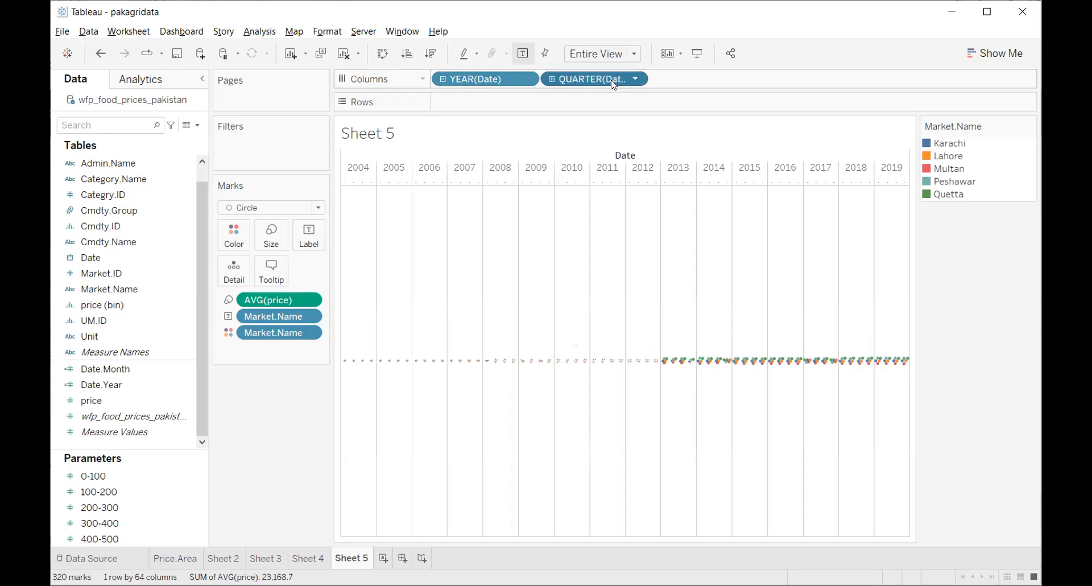
key("ctrl+z")
double_click(506, 80)
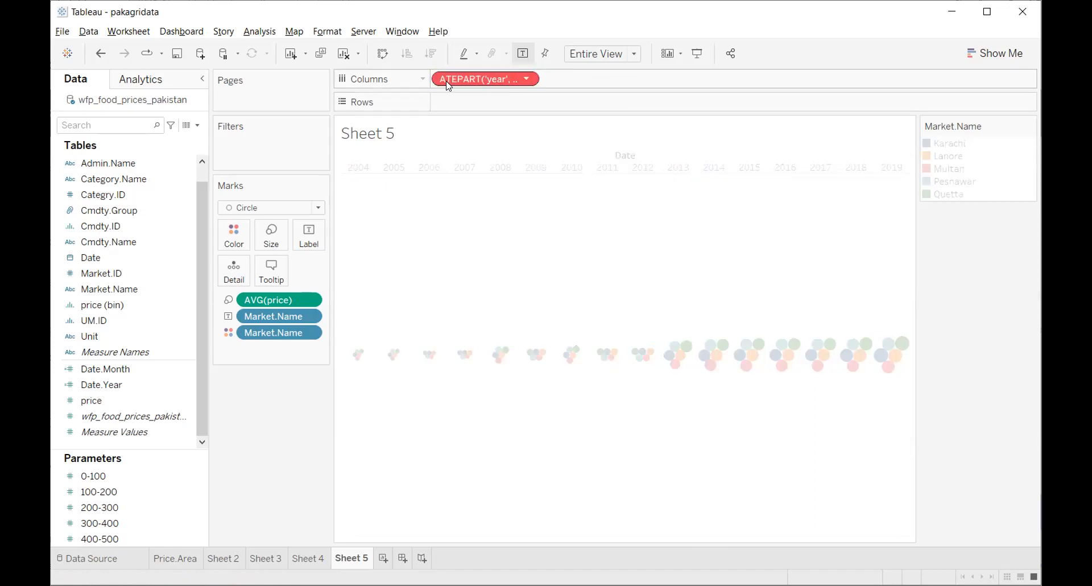
key("Delete")
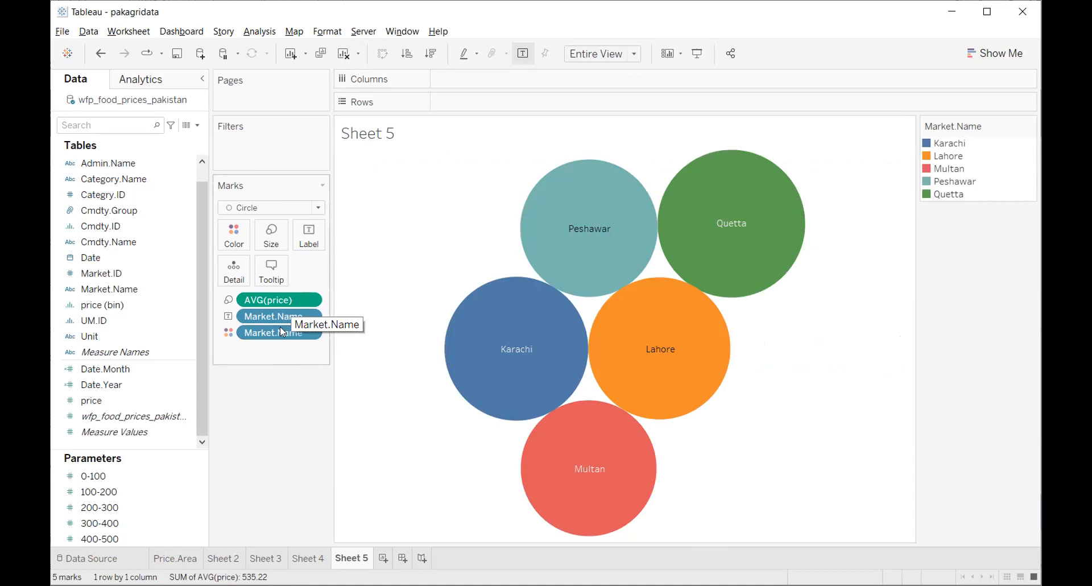
- Clear the sheet and list Category.Name and Cmdty.Name on the rows
left_click(343, 54)
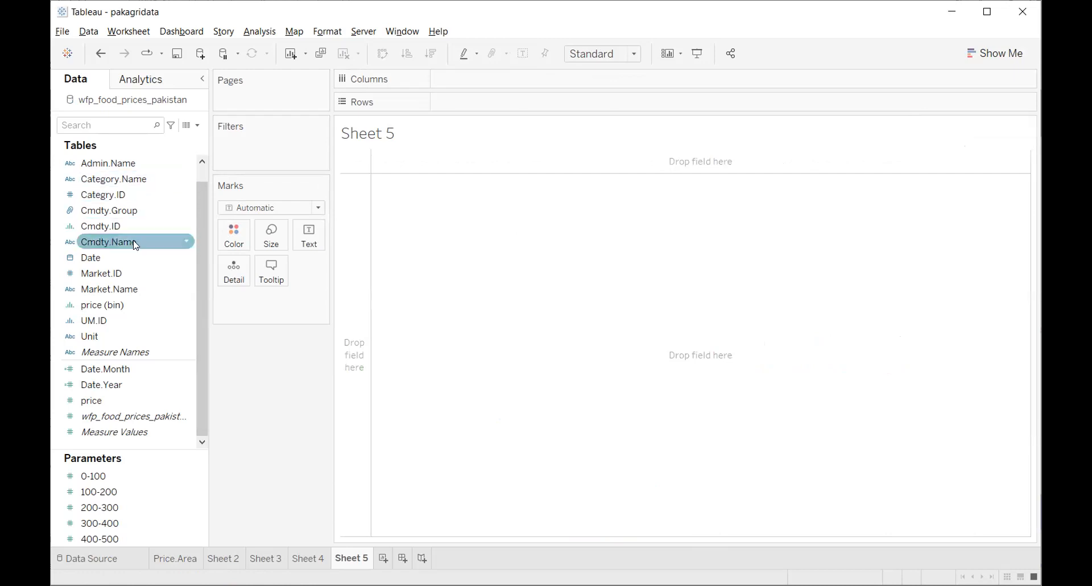
double_click(140, 185)
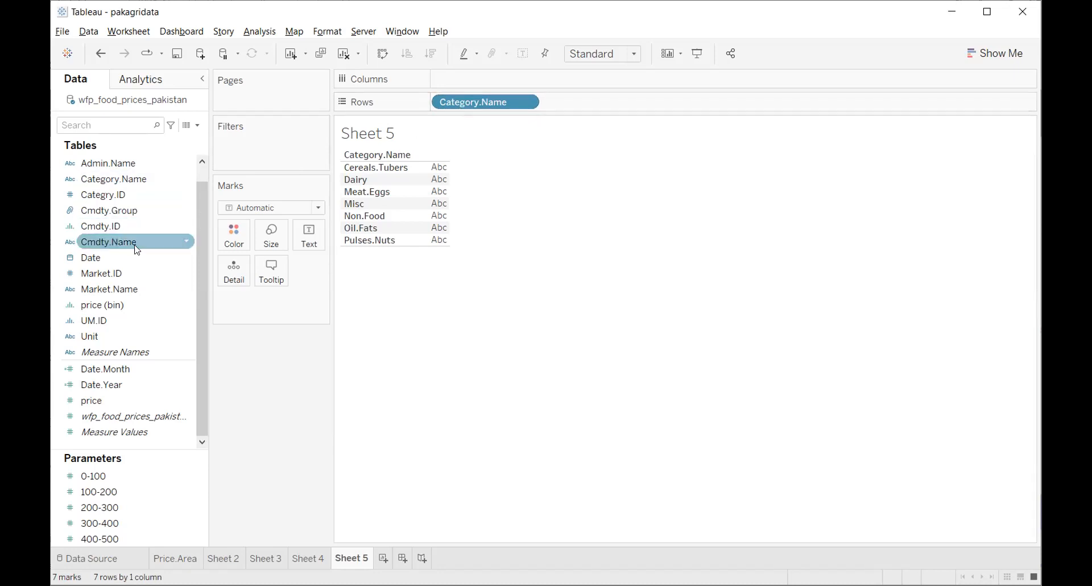
left_click_drag(157, 238, 625, 109)
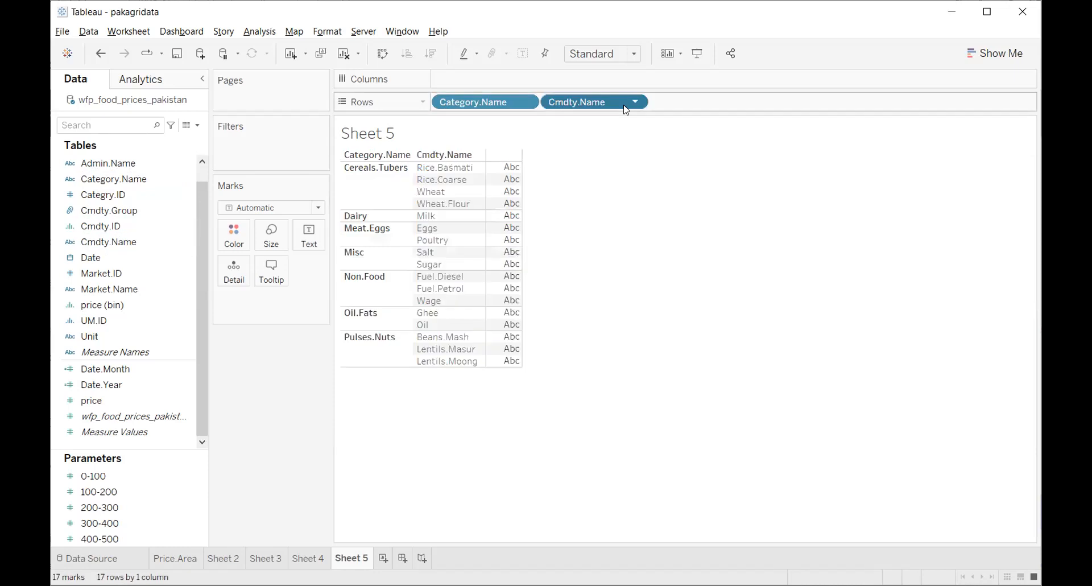
- Add Cmdty.Group to the rows and place it between Category.Name and Cmdty.Name
left_click(127, 179)
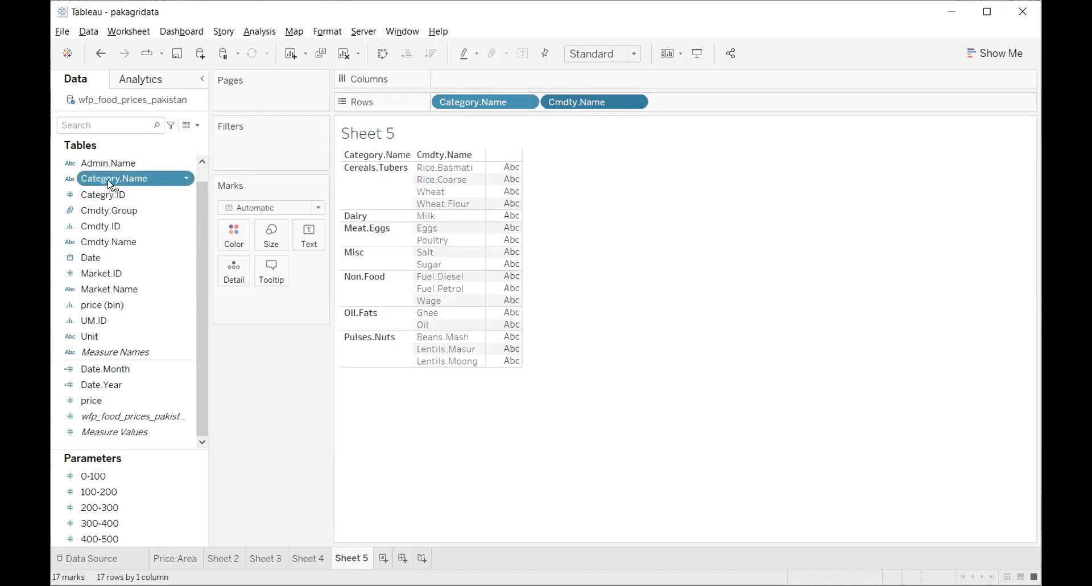
left_click_drag(149, 203, 719, 104)
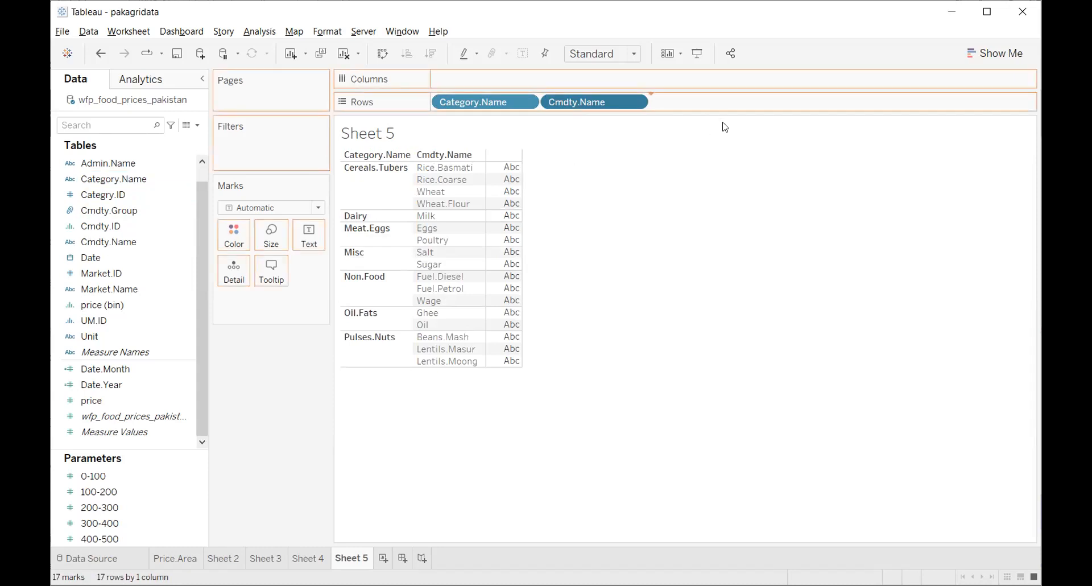
left_click_drag(658, 185, 671, 154)
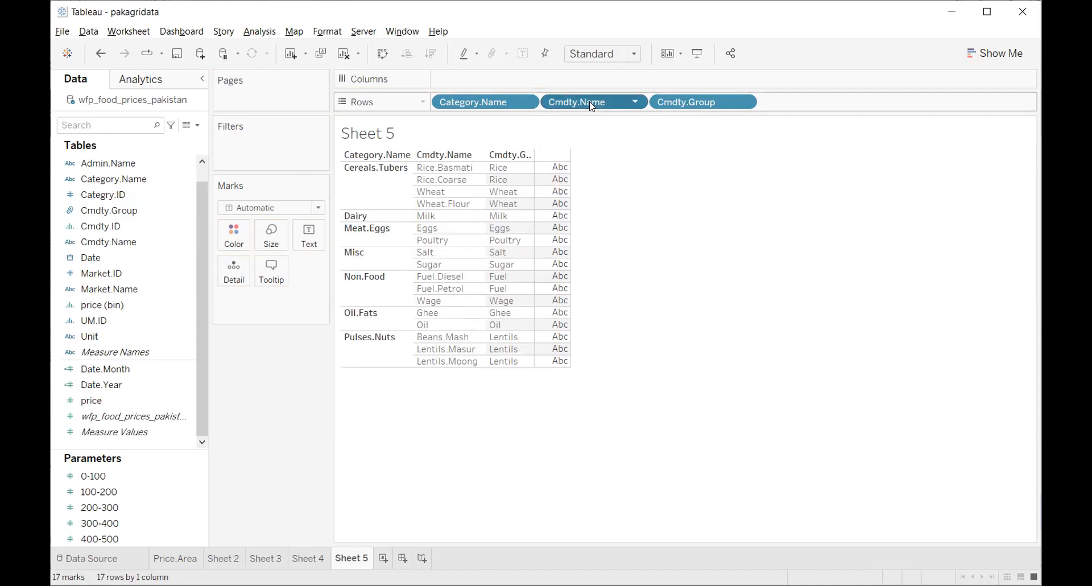
left_click_drag(822, 110, 823, 109)
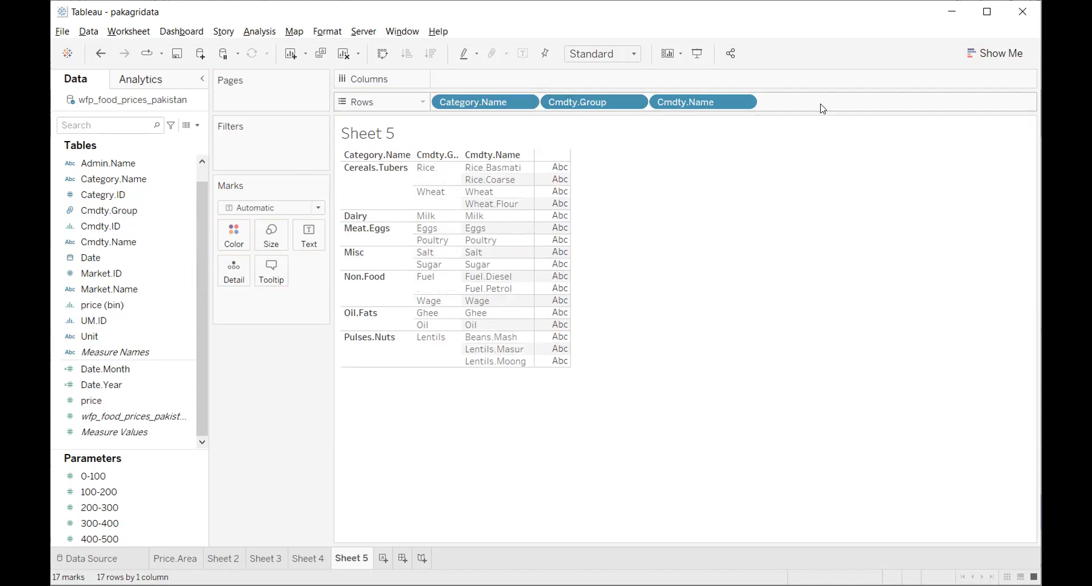
- Add price to the commodity table and turn it into a packed bubbles chart
double_click(102, 405)
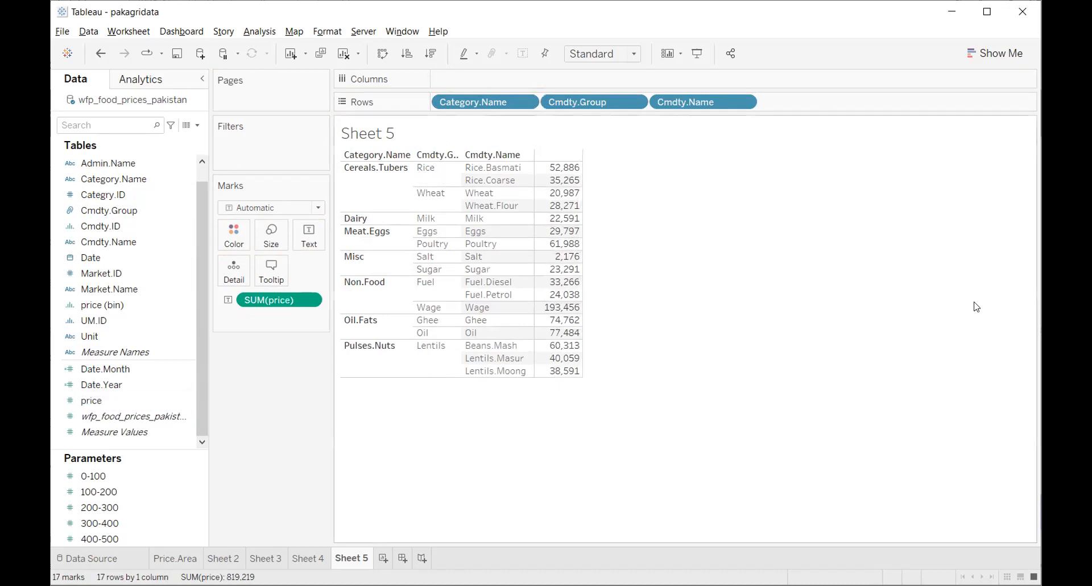
left_click(998, 53)
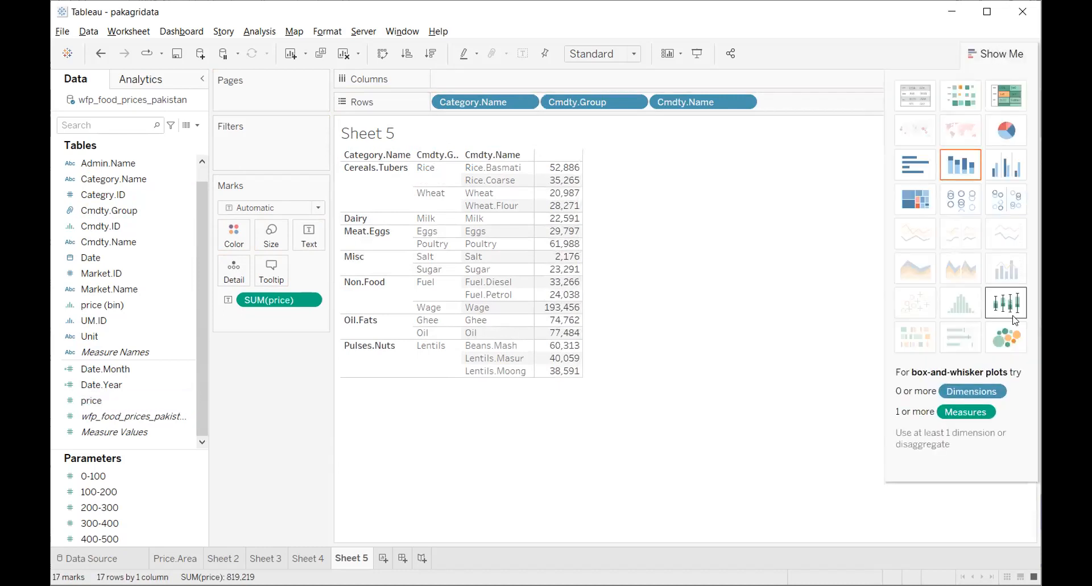
left_click(1011, 339)
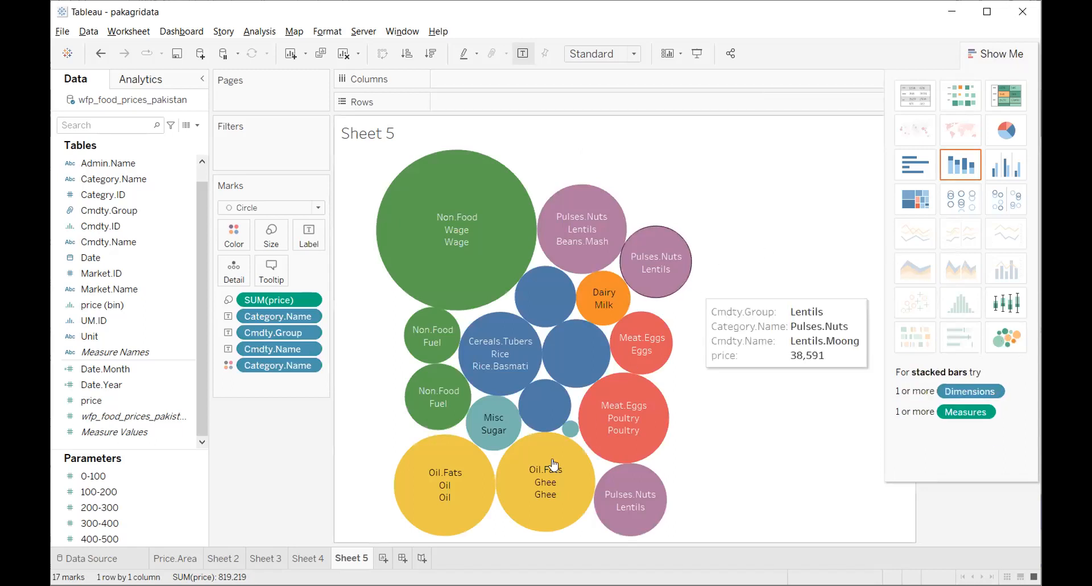
- Filter the bubble chart by Cmdty.Group, keeping every group except Wage
mouse_move(403, 255)
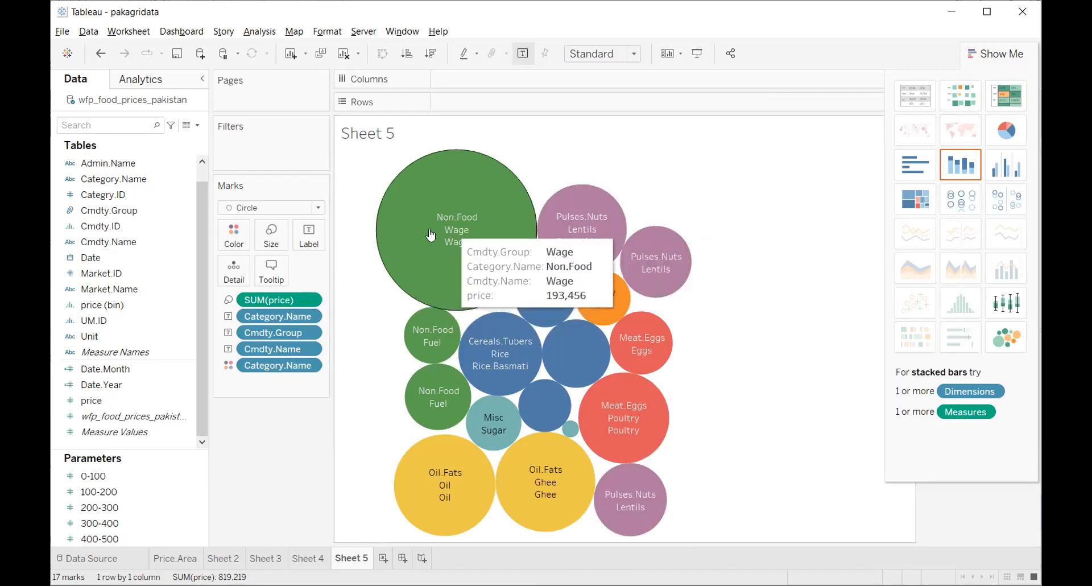
left_click(141, 207)
left_click_drag(139, 201, 267, 149)
left_click(495, 353)
left_click(437, 353)
left_click(421, 327)
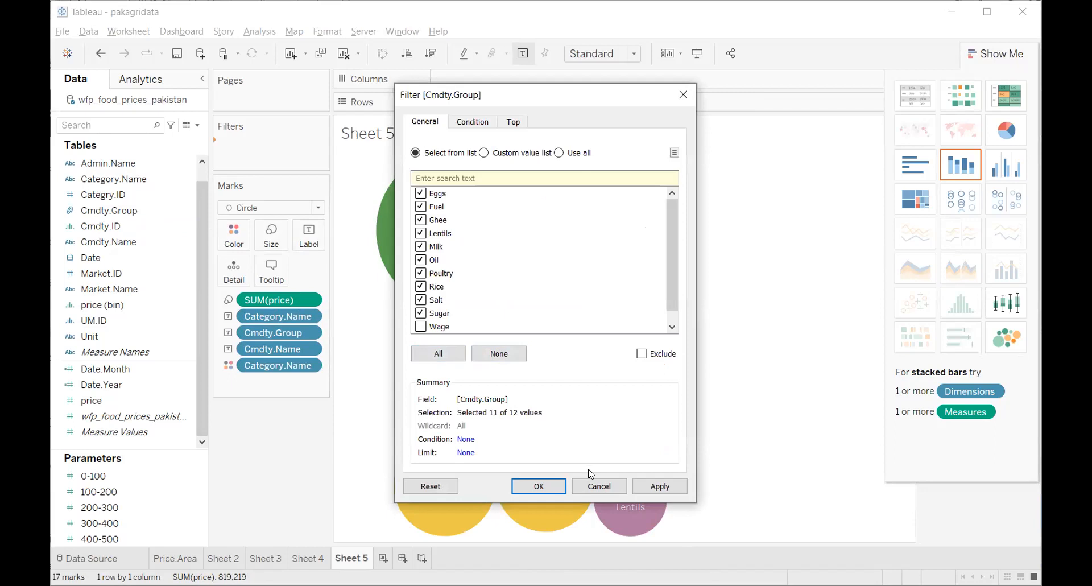
left_click(658, 485)
left_click(540, 486)
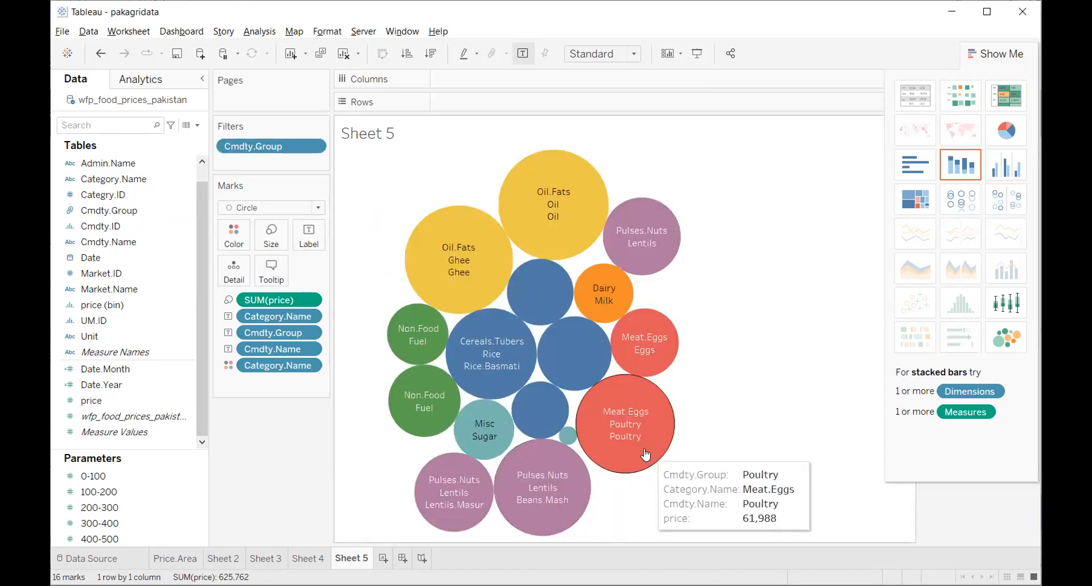
- Examine the price details of the Eggs bubble and clear the selection
left_click(623, 375)
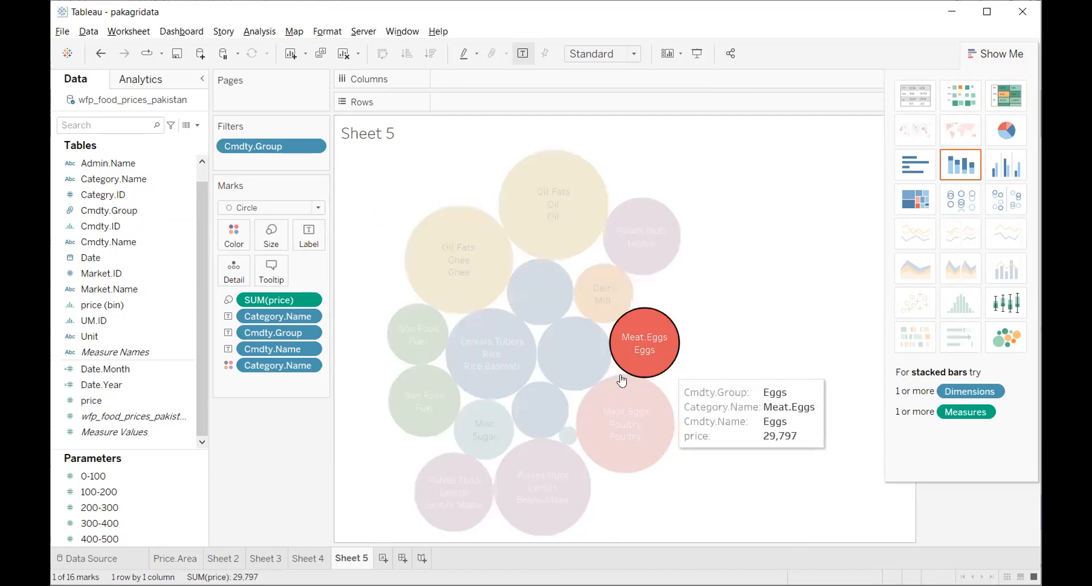
left_click(702, 367)
left_click(657, 359)
left_click(755, 344)
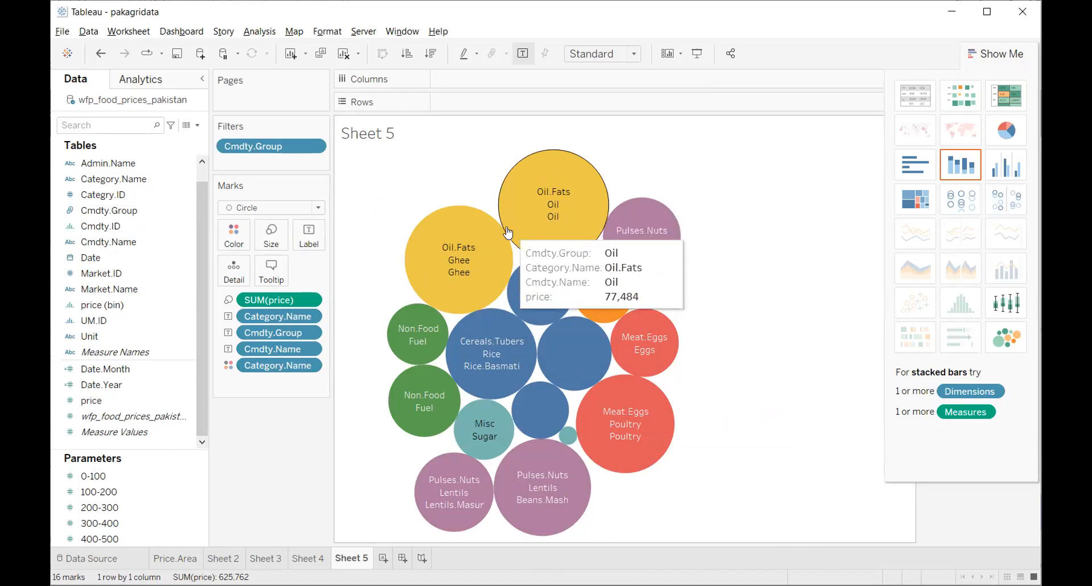
- Aggregate the bubble size price as an average and hide the chart type suggestions
left_click(314, 300)
mouse_move(358, 434)
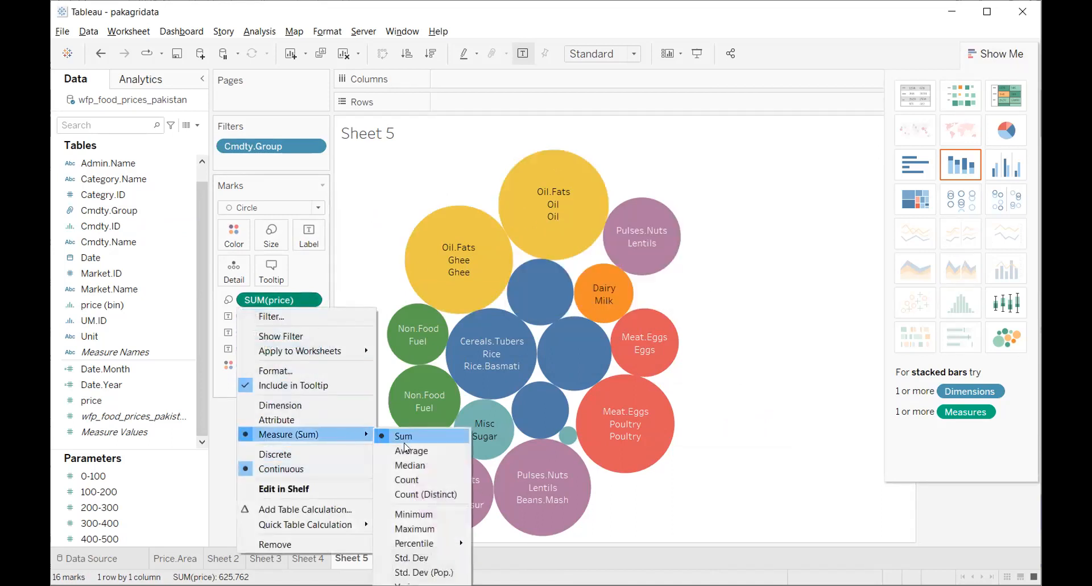
left_click(420, 453)
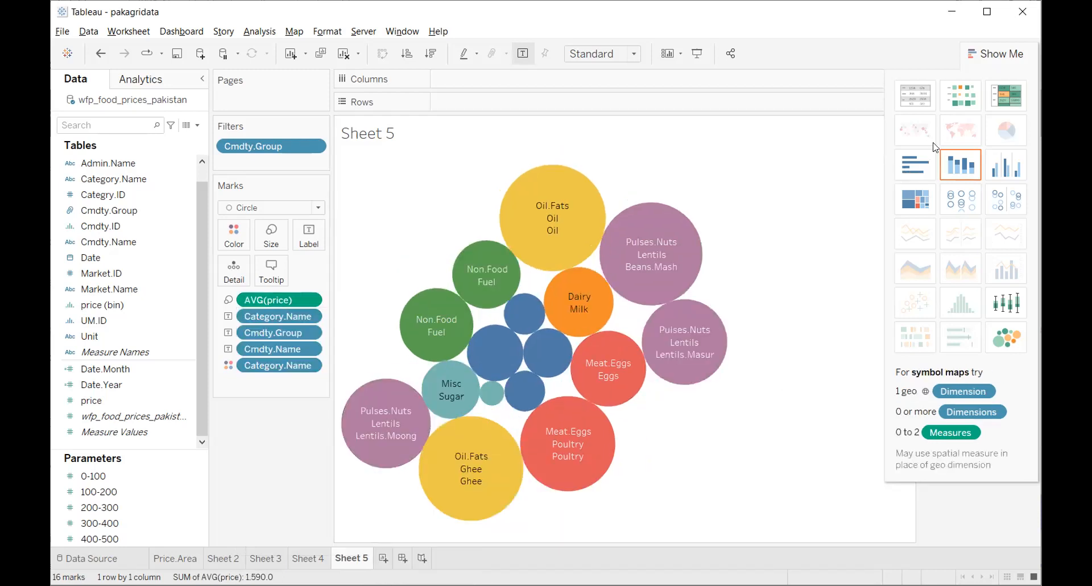
left_click(996, 54)
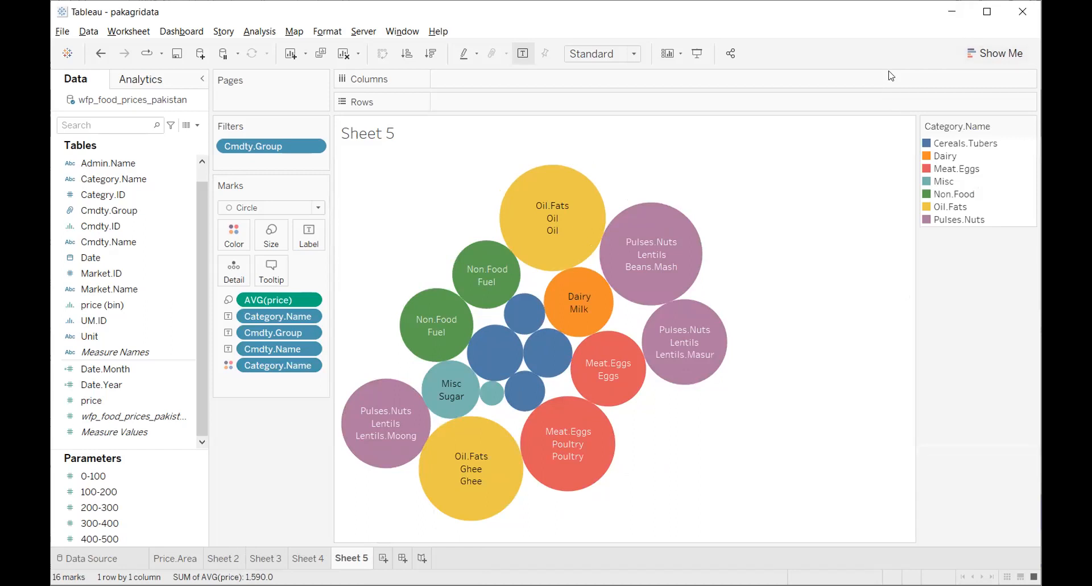
- Filter the chart on Date with a range of dates from 1/1/2013 to 10/15/2019
left_click(96, 259)
left_click_drag(98, 261, 239, 157)
left_click(512, 194)
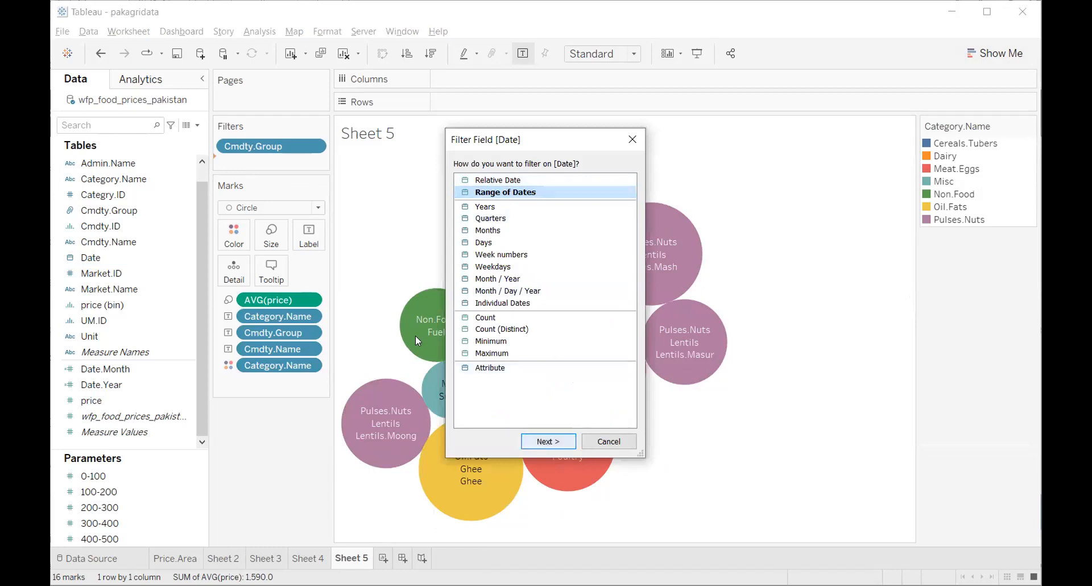
left_click(538, 442)
left_click(393, 297)
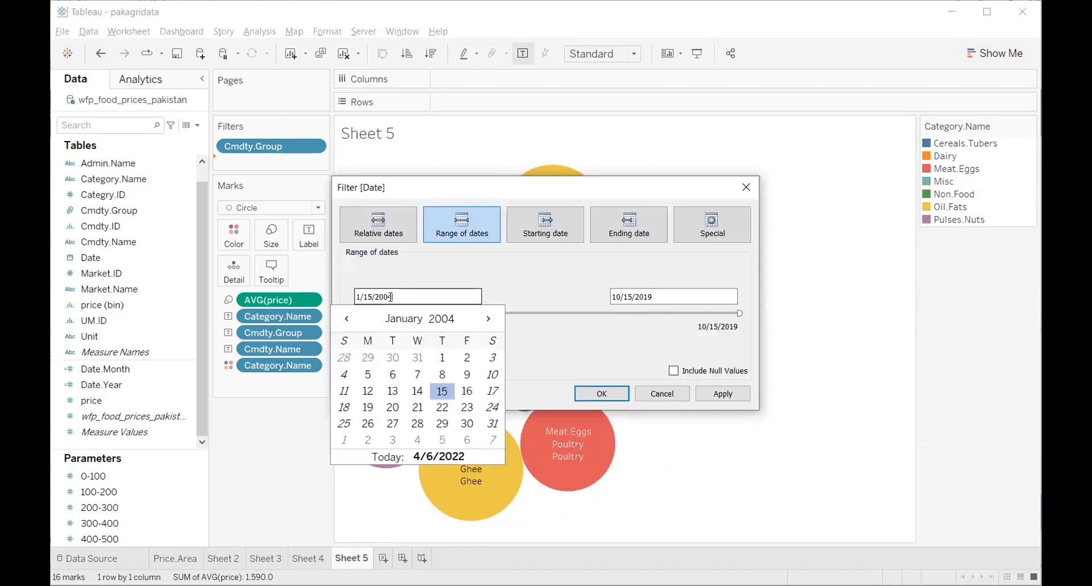
left_click(449, 318)
type("2013")
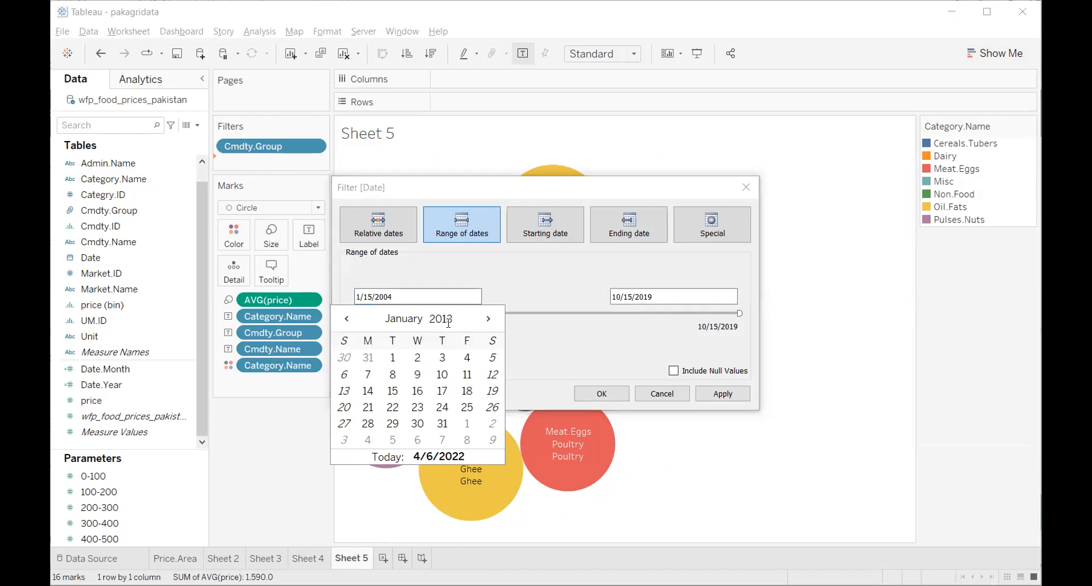
left_click(392, 357)
left_click(722, 394)
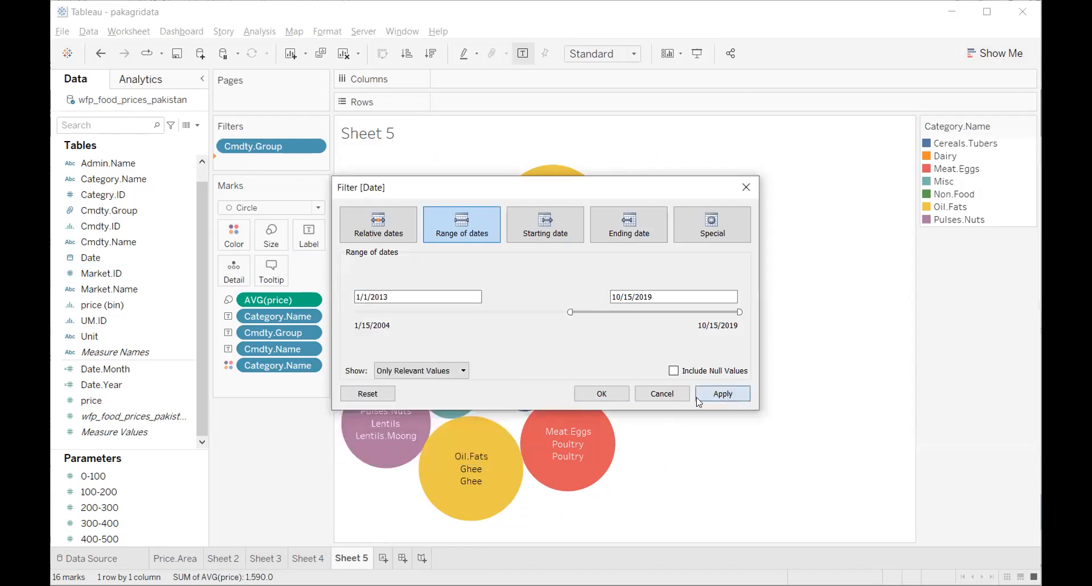
left_click(592, 394)
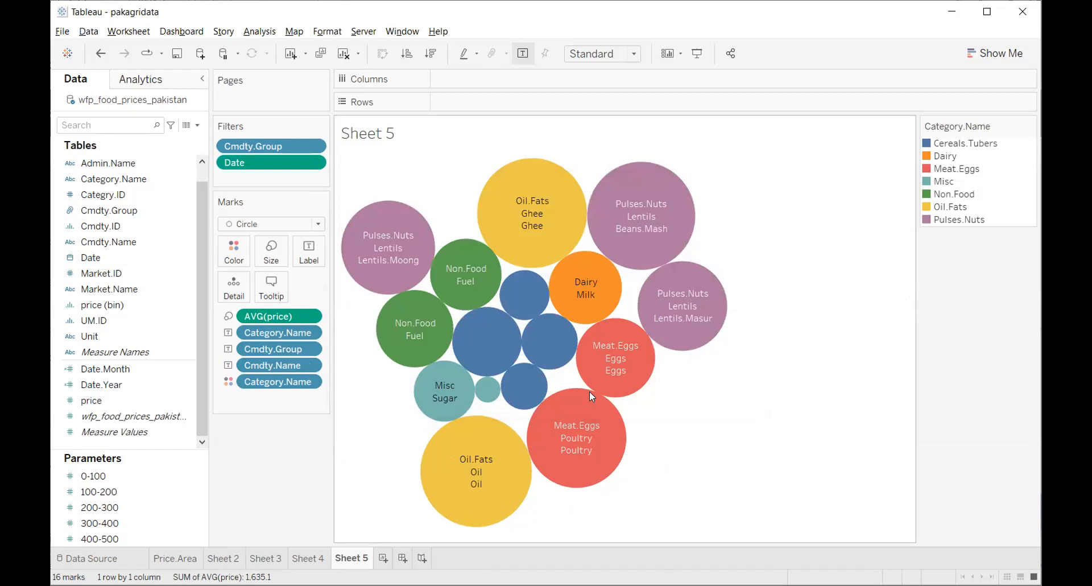
- Inspect the average prices of the small bubbles, and view the chart type suggestions and analytics options for the chart
mouse_move(475, 405)
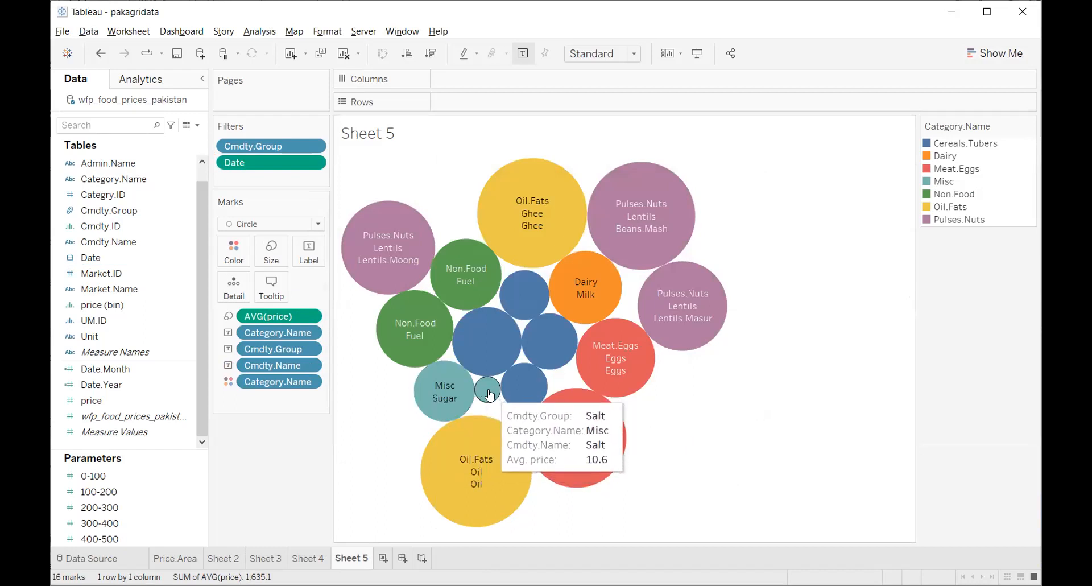
mouse_move(523, 299)
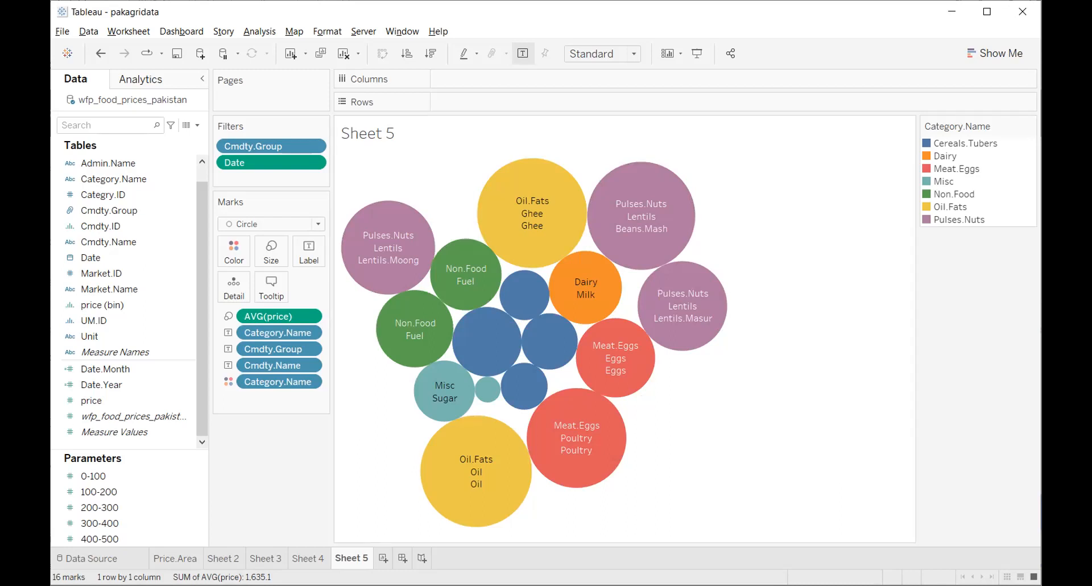
left_click(1008, 54)
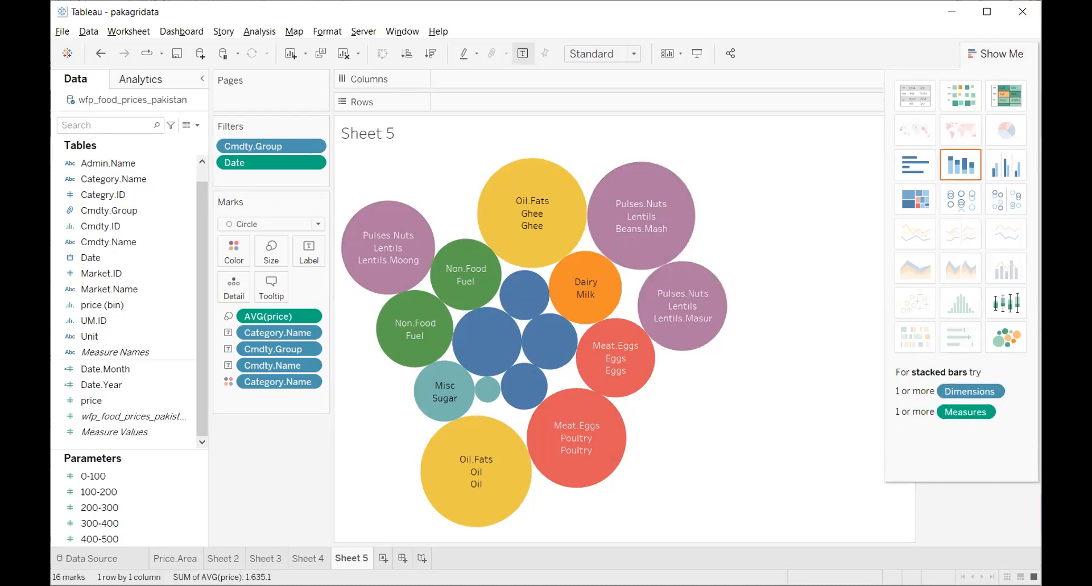
left_click(155, 79)
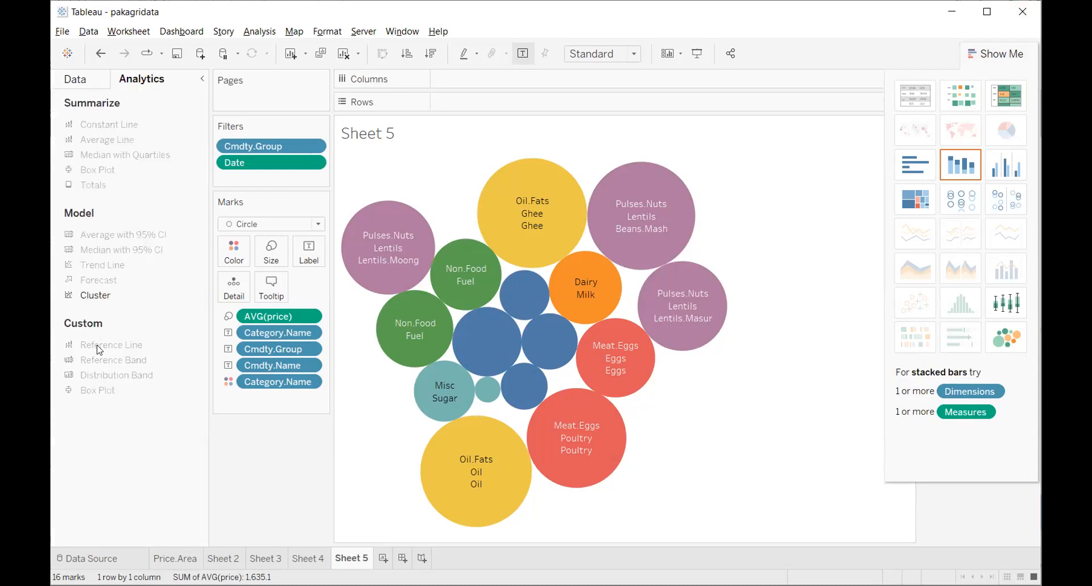